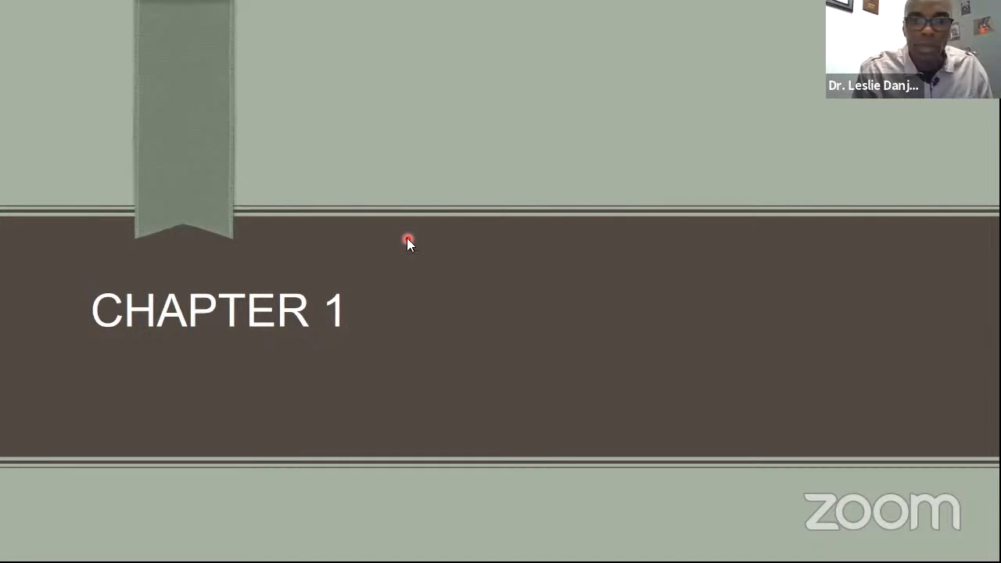
key("alt+Tab")
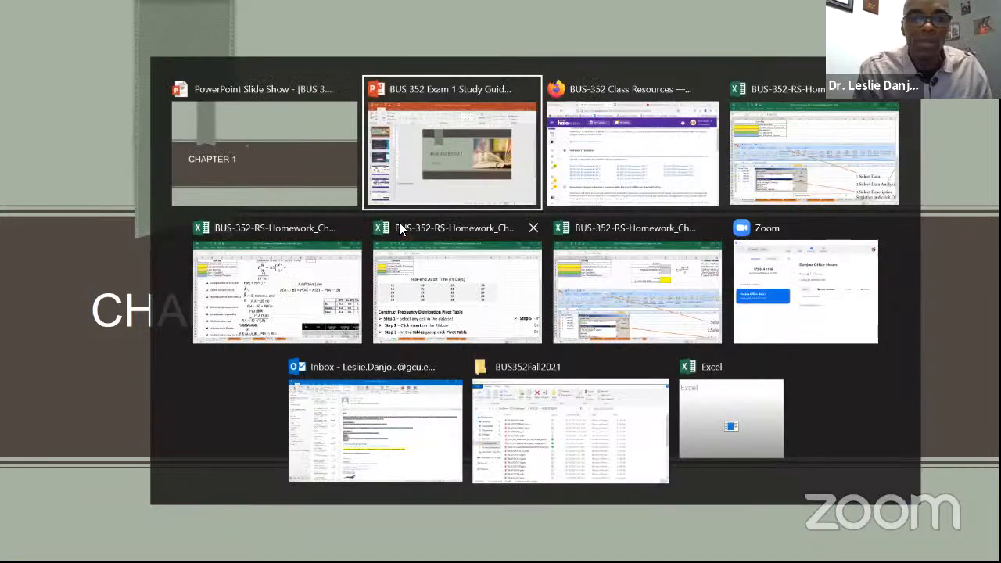
key("alt+Tab")
key("alt+Tab")
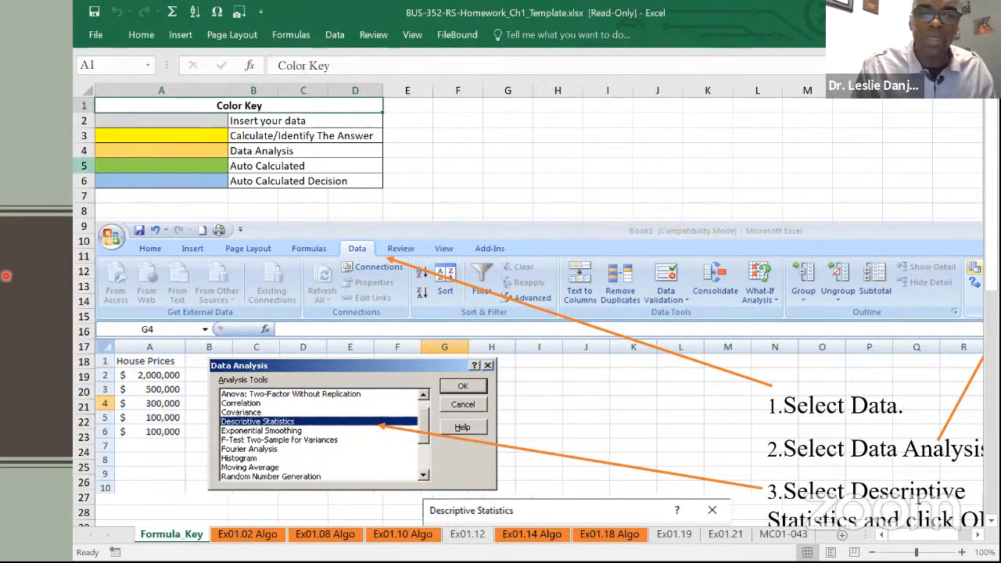
left_click(12, 279)
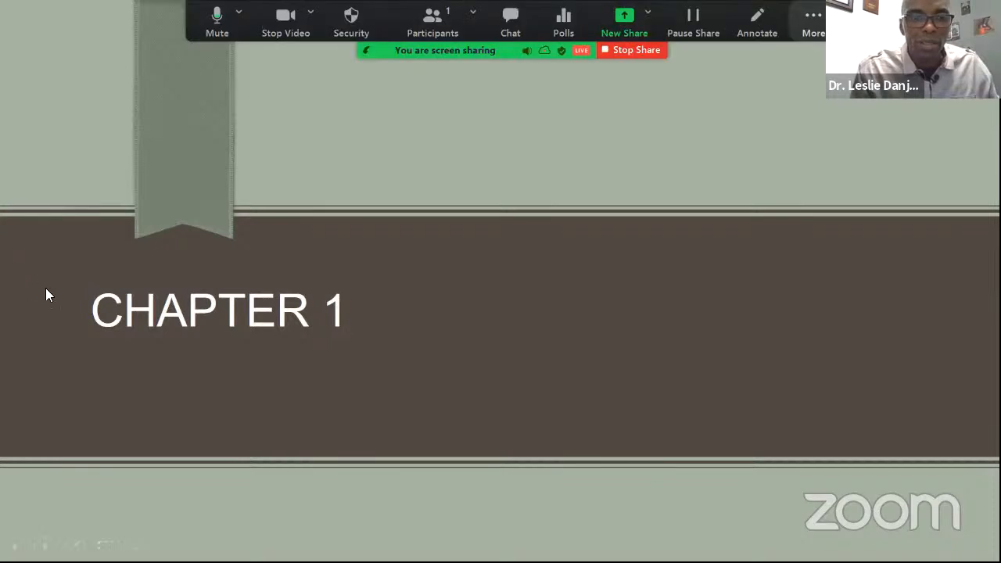
Step: End the slide show and hide Zoom's floating meeting controls
key("Escape")
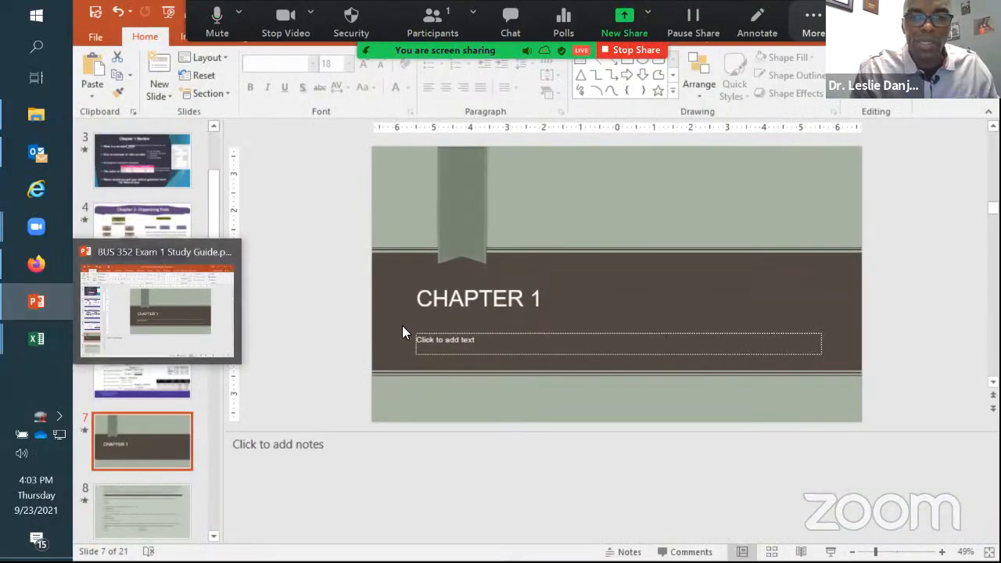
left_click(807, 19)
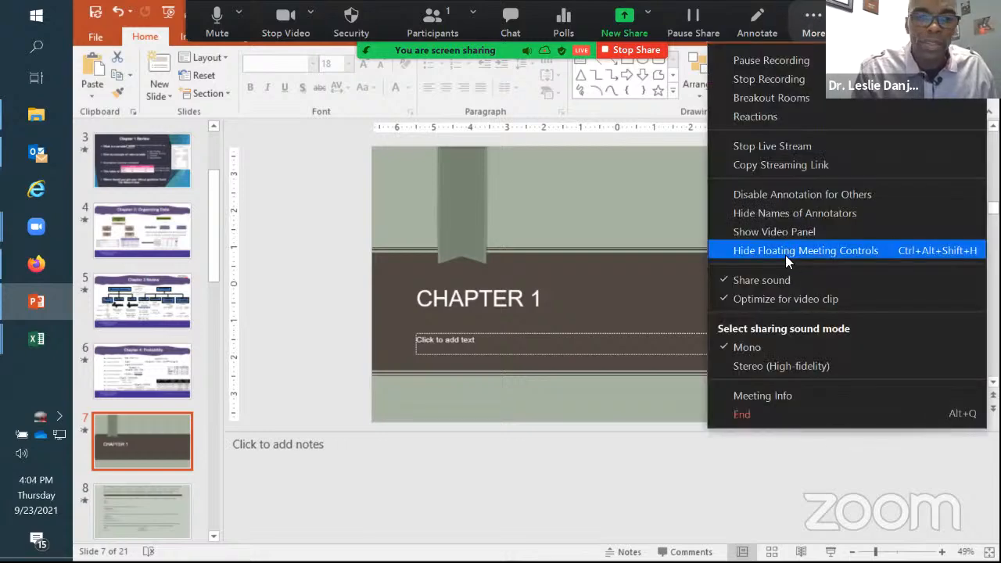
left_click(785, 254)
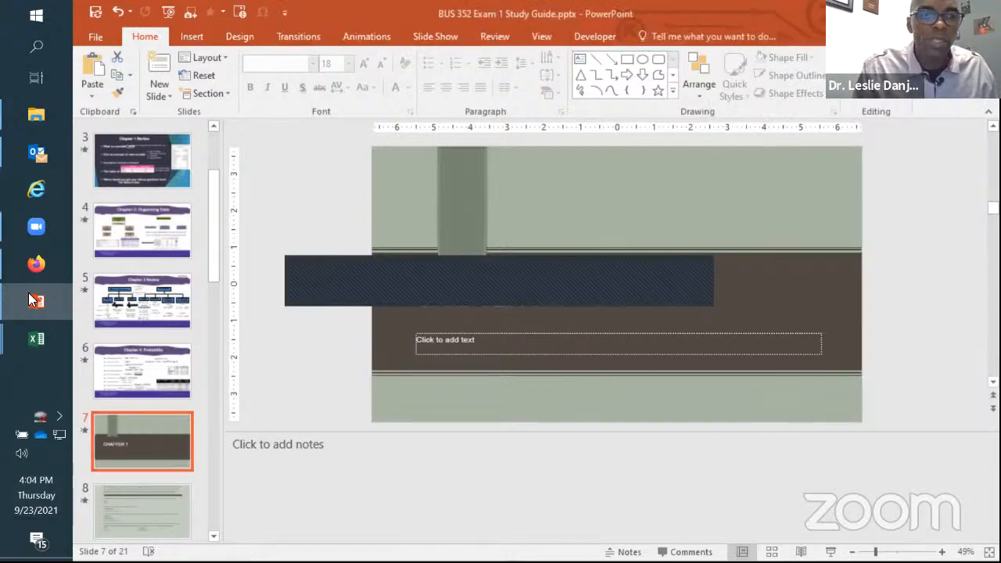
Step: Open a new blank workbook in Excel 2016 and bring the BUS-352-RS-Homework_Ch1_Template workbook to the front
mouse_move(37, 357)
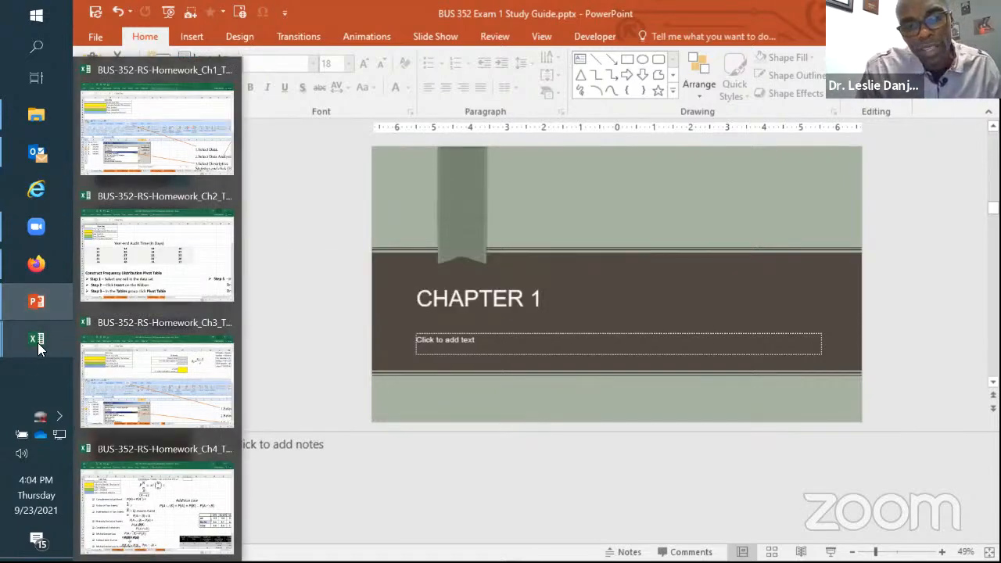
left_click(24, 344)
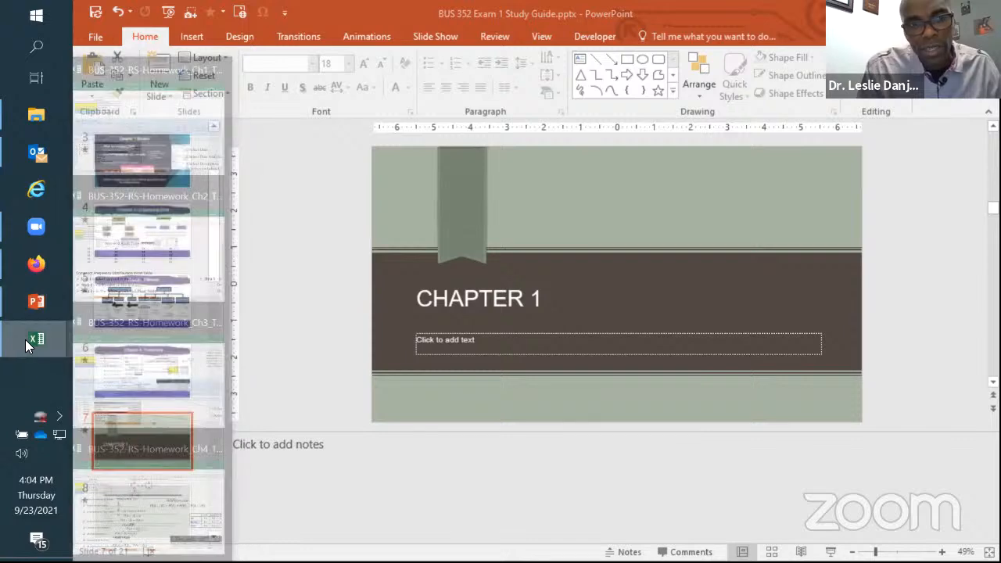
right_click(25, 340)
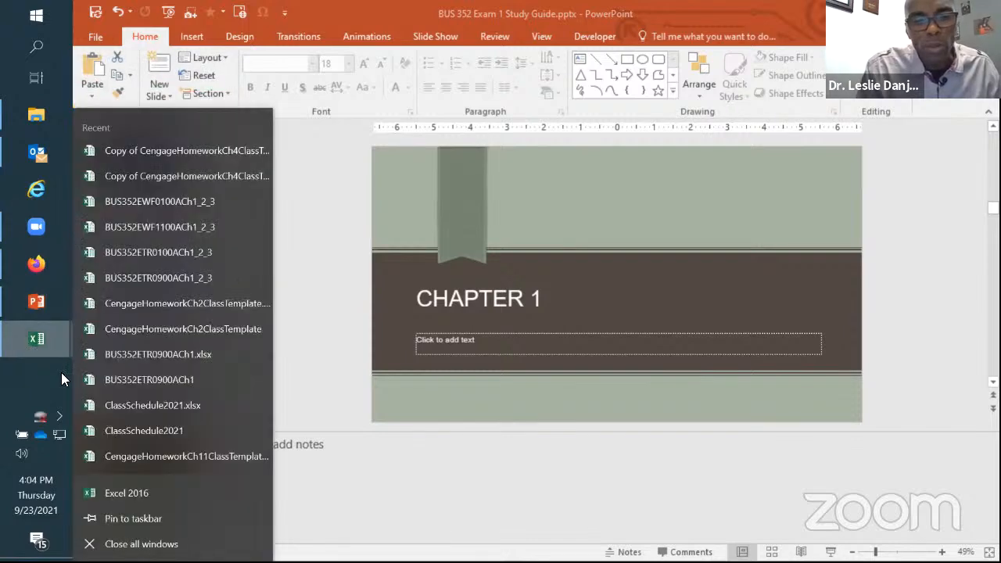
left_click(146, 497)
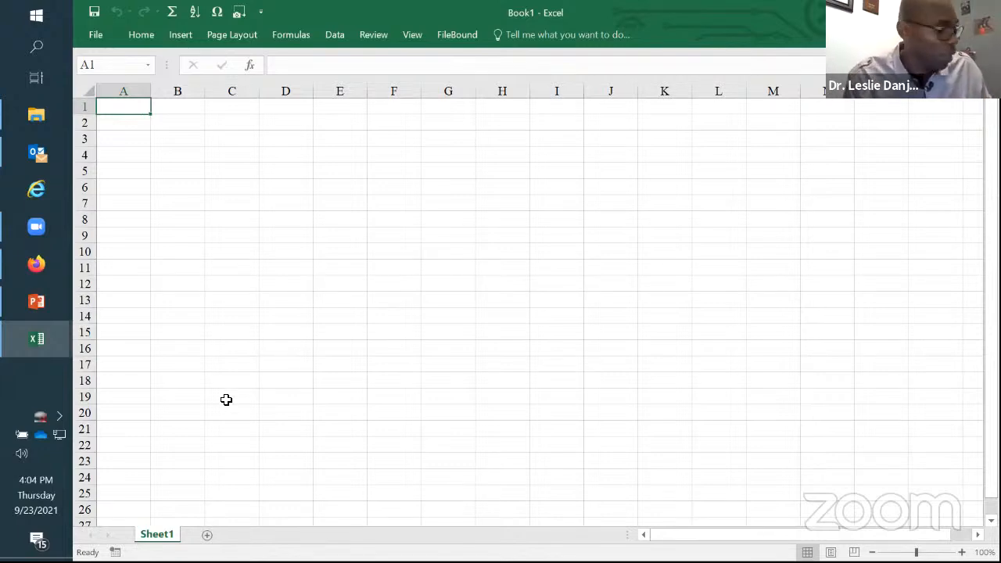
mouse_move(46, 338)
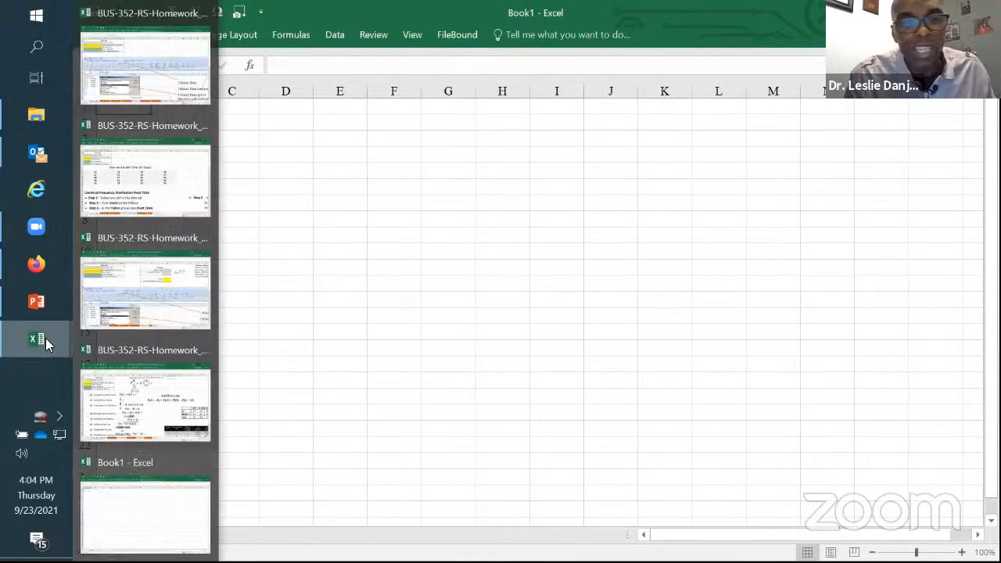
left_click(167, 84)
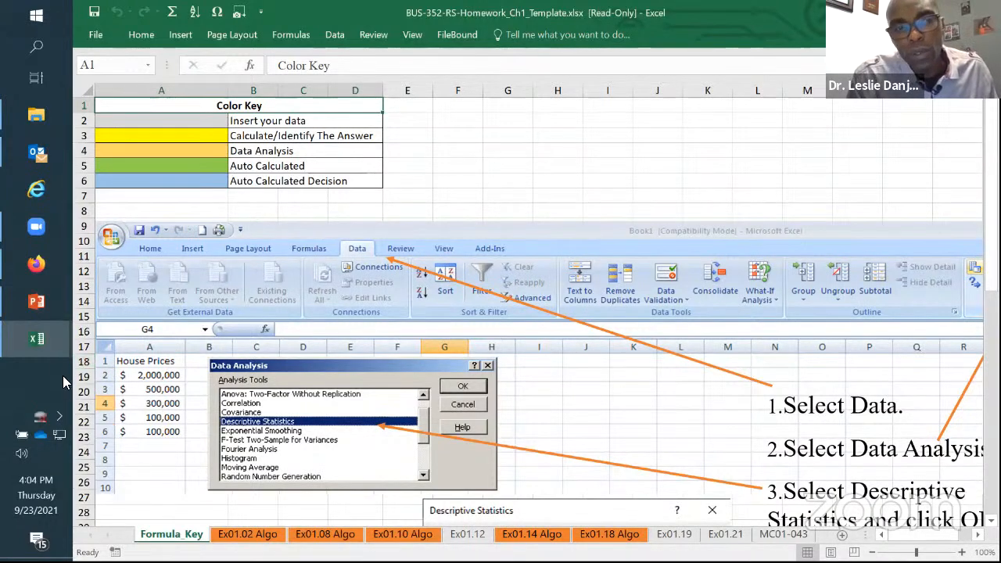
Step: Switch to the BUS 352 Exam 1 Study Guide in PowerPoint and review slides 8 to 10 for the Chapter 1 exercise numbers
mouse_move(32, 310)
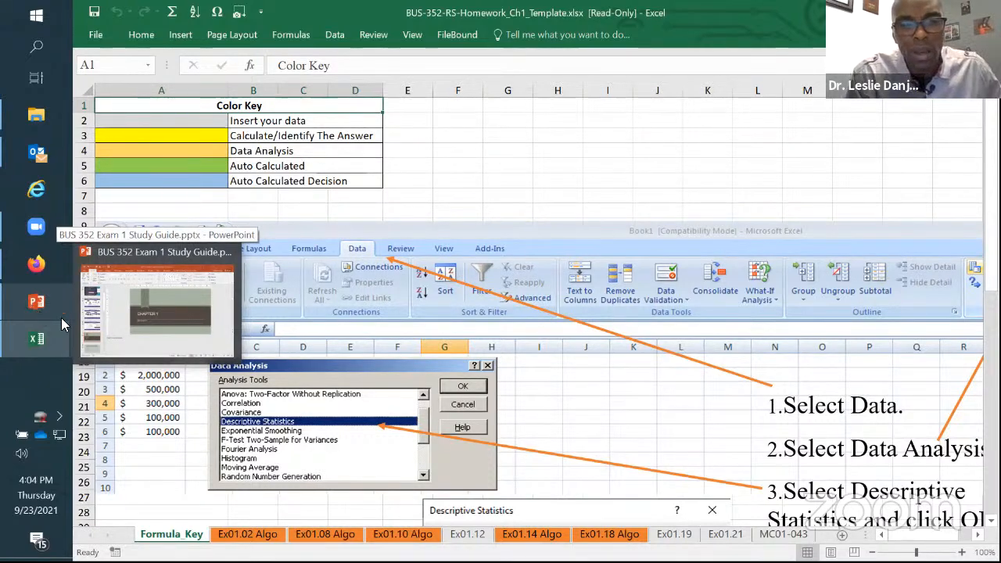
left_click(171, 349)
scroll(147, 489, "down", 5)
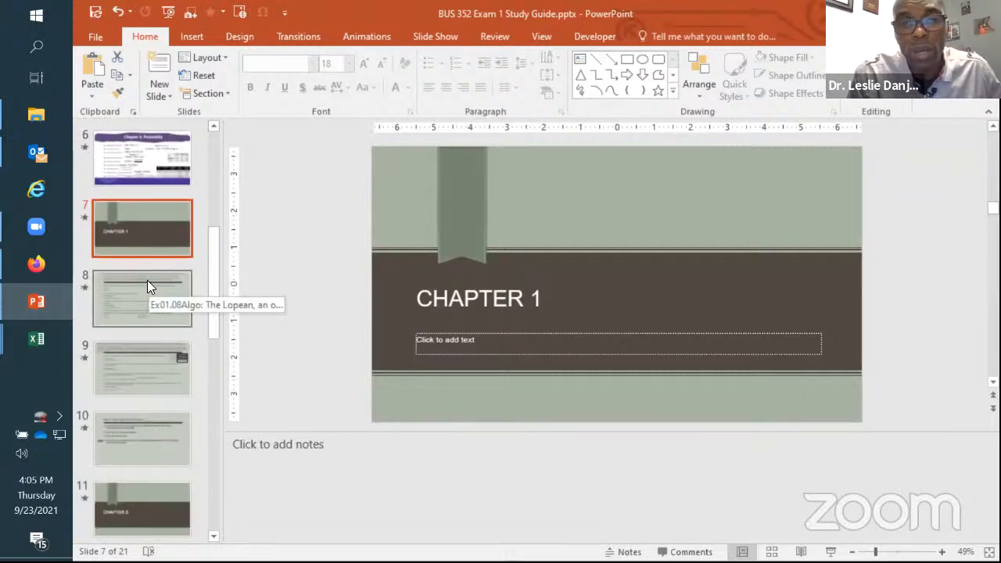
left_click(147, 286)
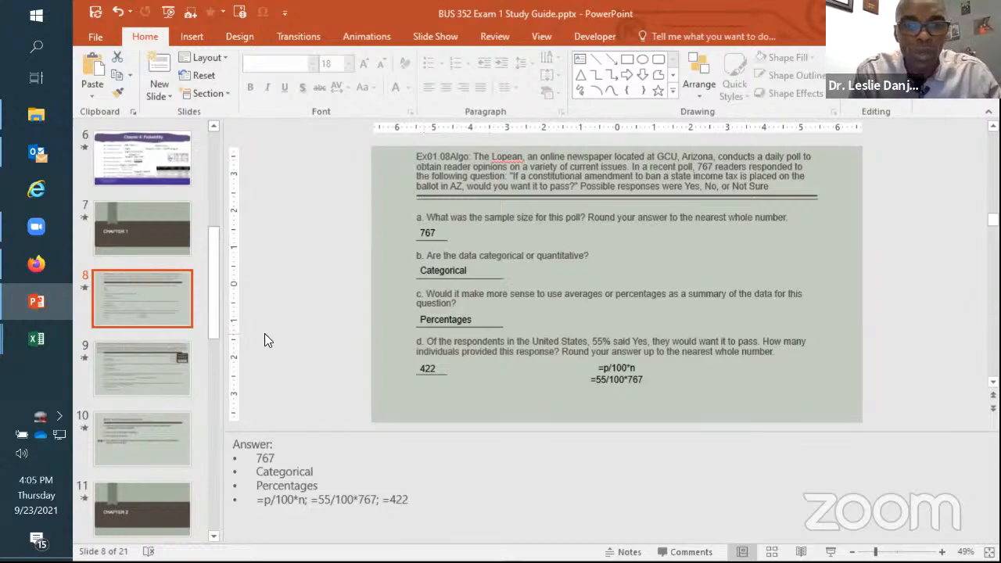
left_click(167, 360)
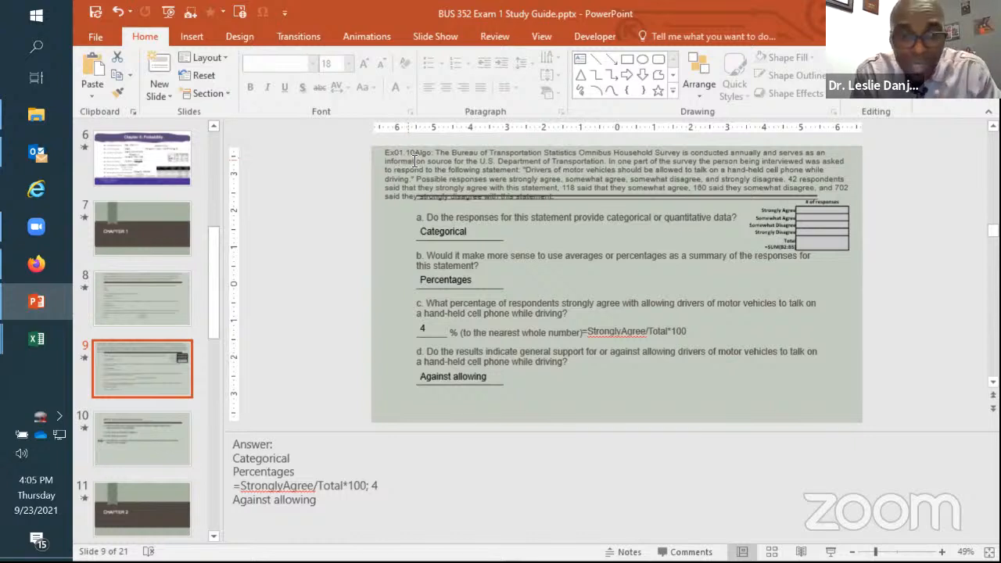
left_click(138, 433)
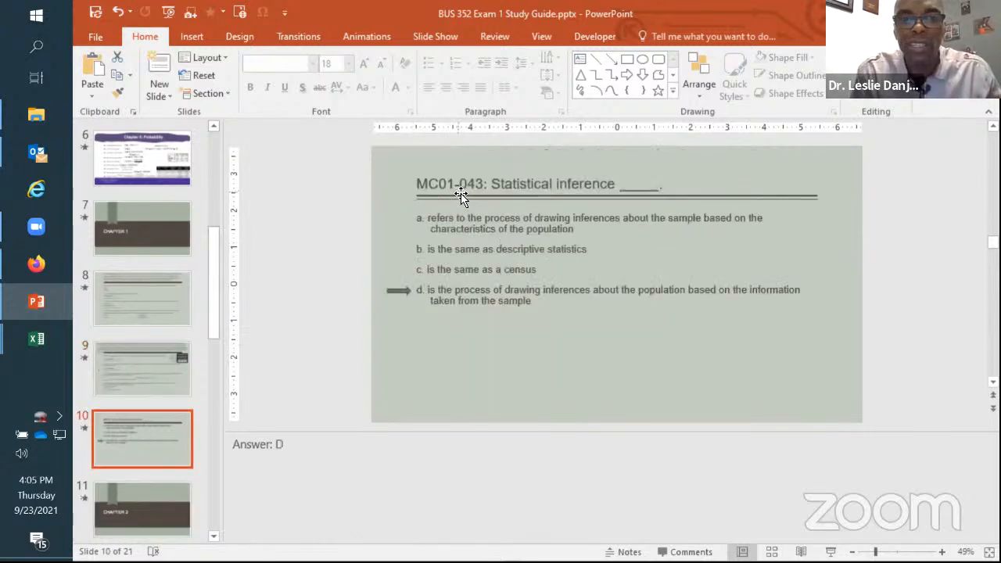
left_click(135, 278)
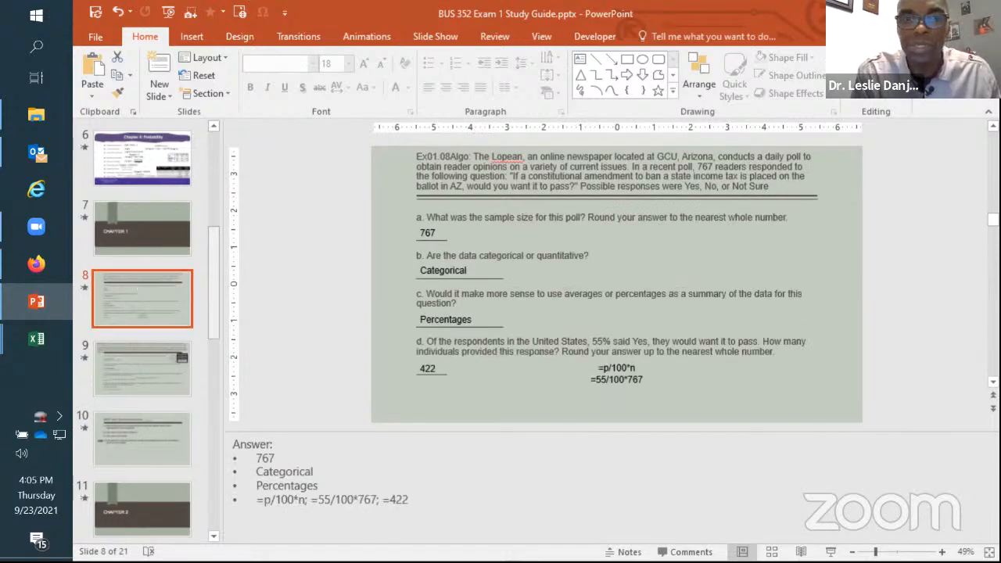
Step: Copy the Ex01.02 Algo, Ex01.08 Algo and MC01-043 sheets from the Chapter 1 Excel template to the end of Book1
key("alt+Tab")
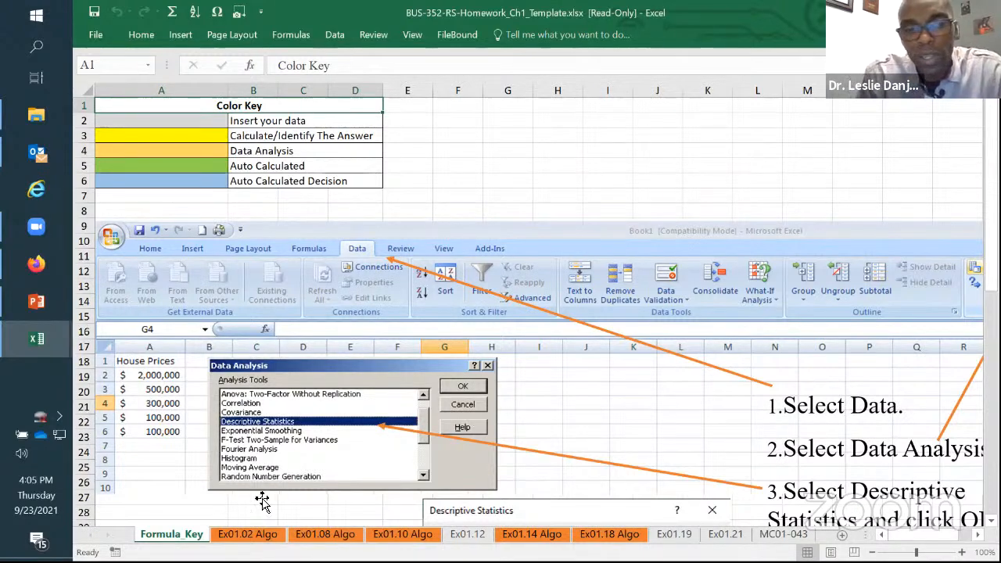
left_click(248, 538)
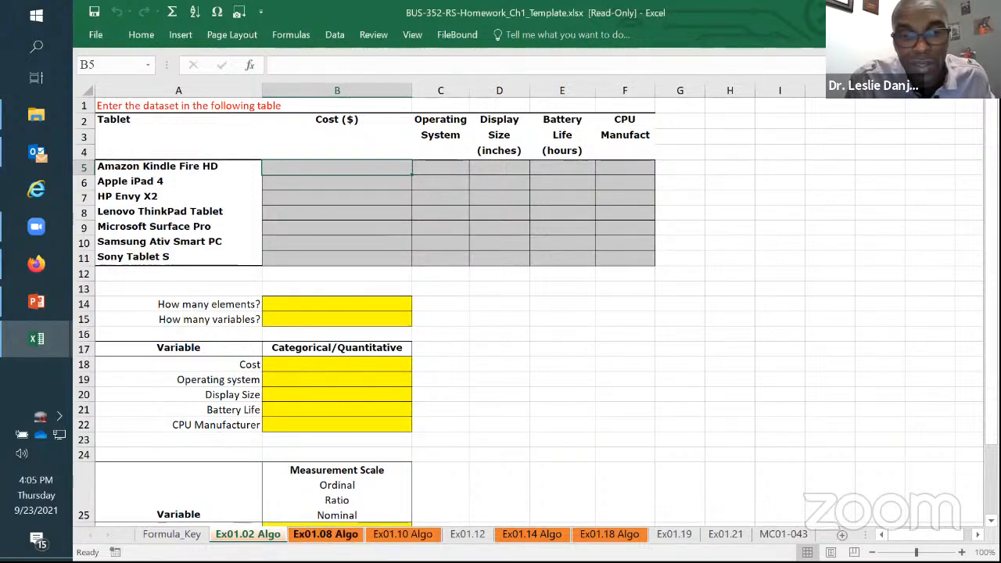
left_click(312, 540, "ctrl")
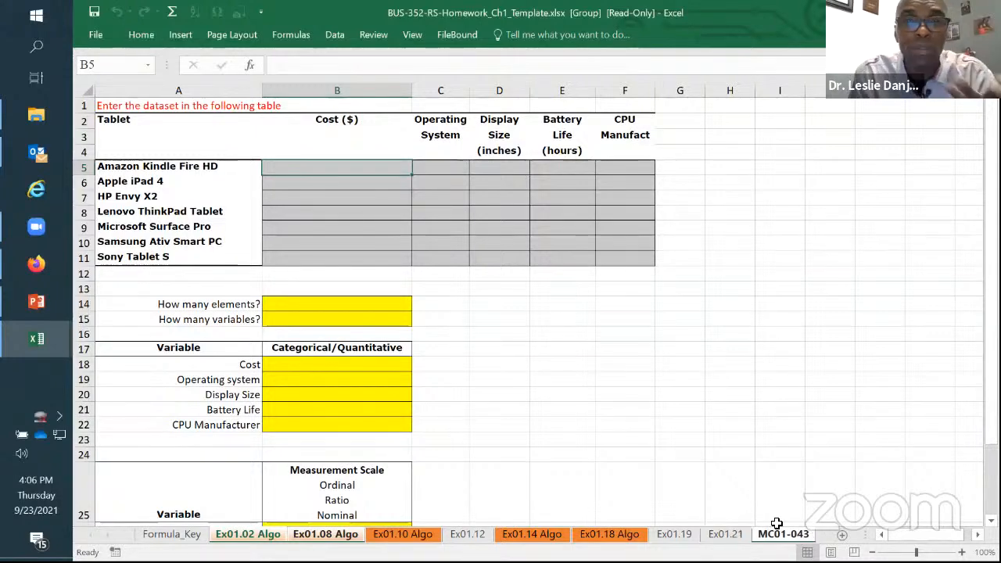
right_click(267, 538)
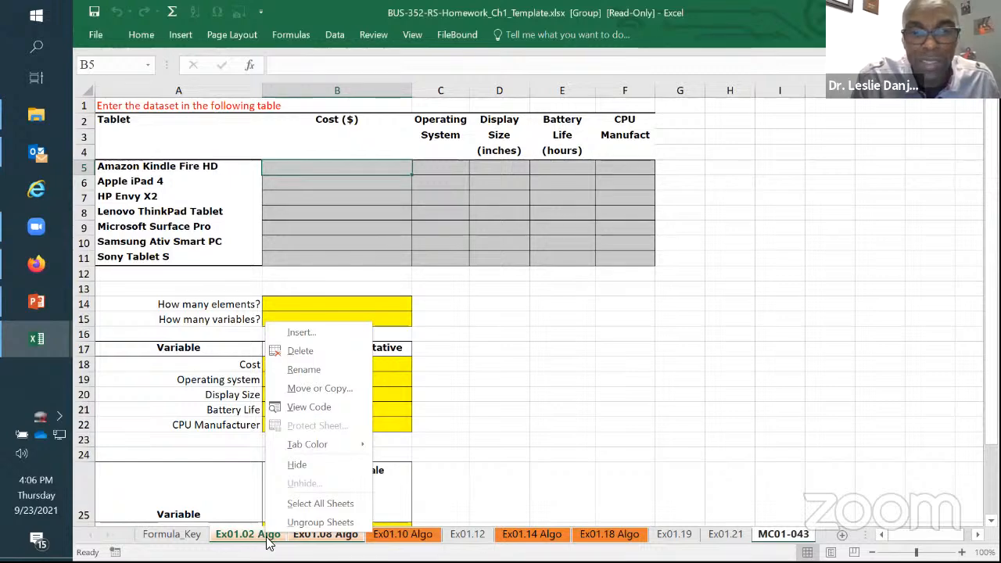
left_click(316, 389)
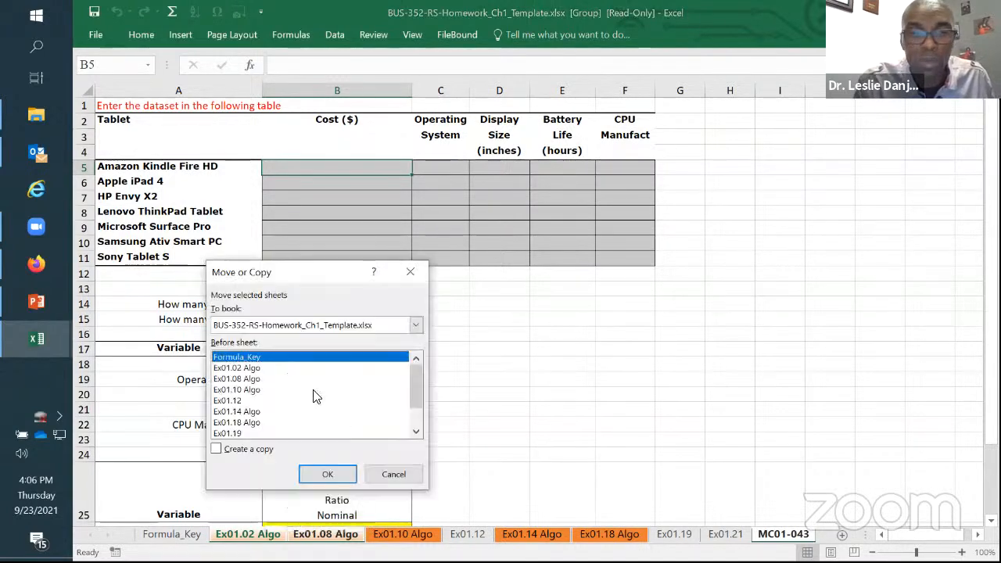
left_click(378, 325)
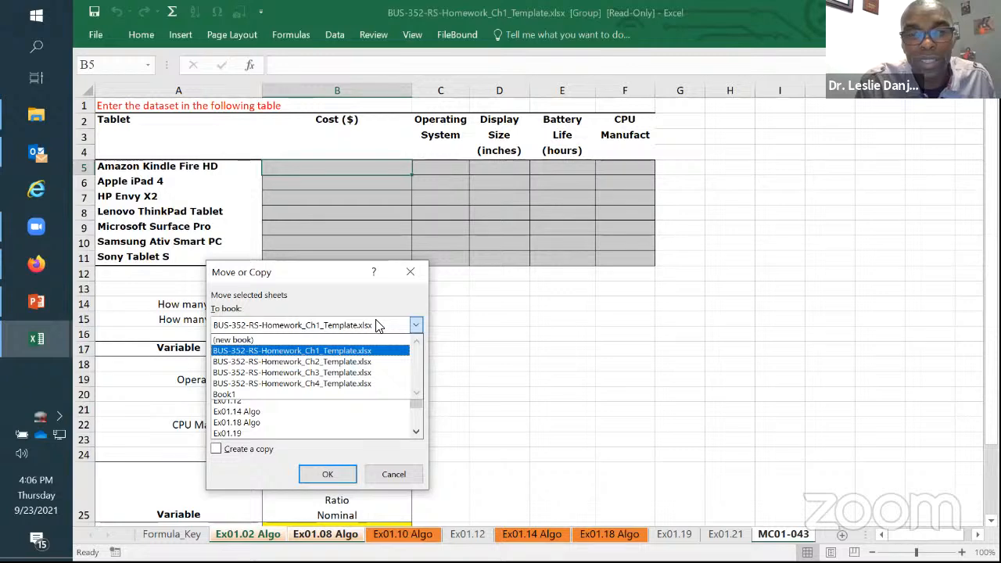
left_click(239, 396)
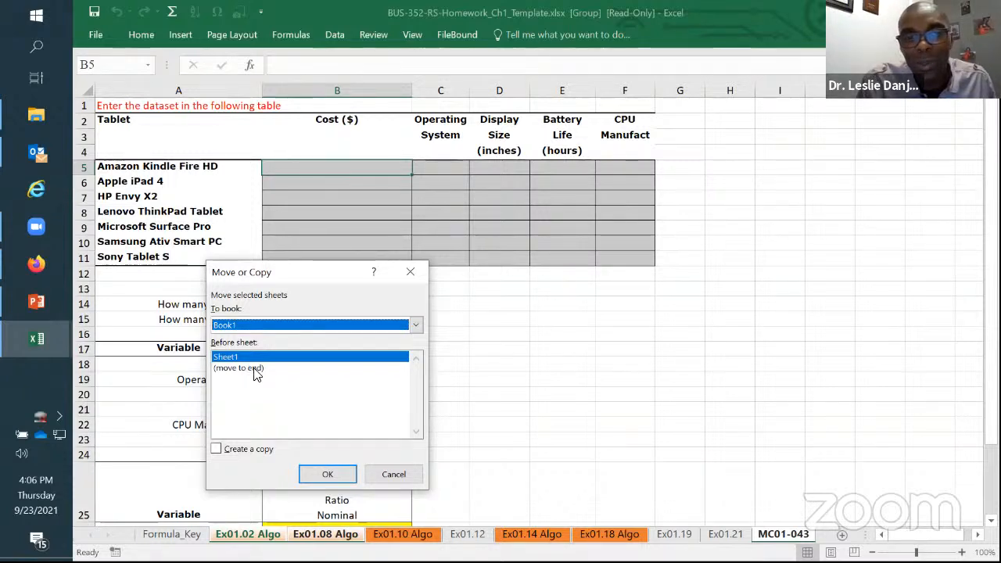
left_click(251, 371)
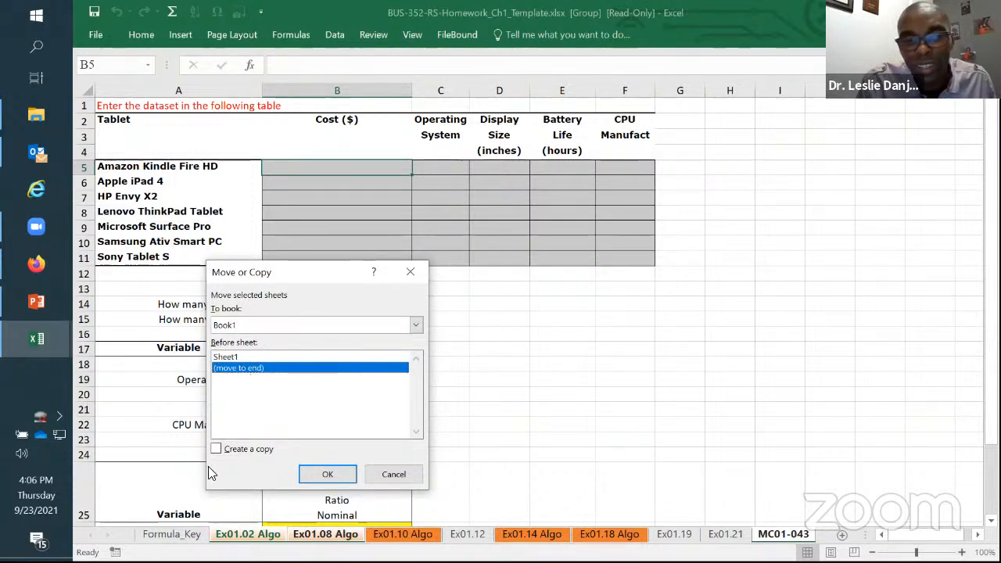
left_click(244, 451)
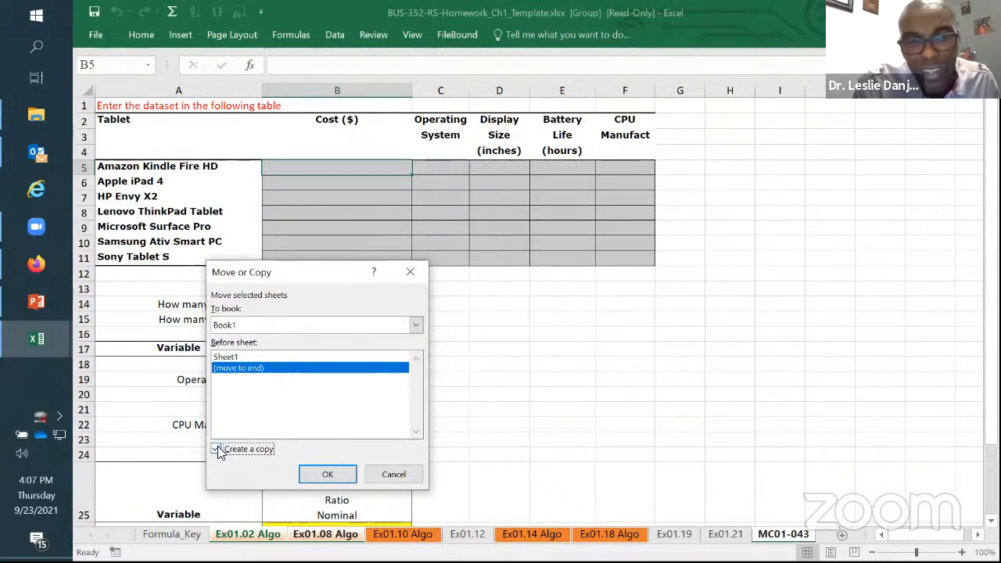
left_click(329, 474)
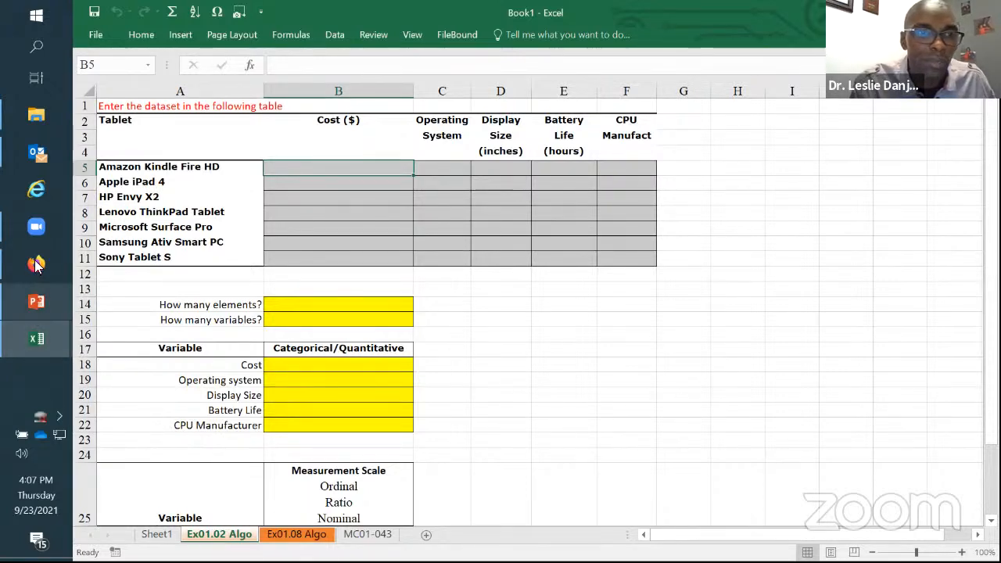
Step: Check the exercise number on slide 9 of the PowerPoint study guide and return to Book1 in Excel
left_click(37, 301)
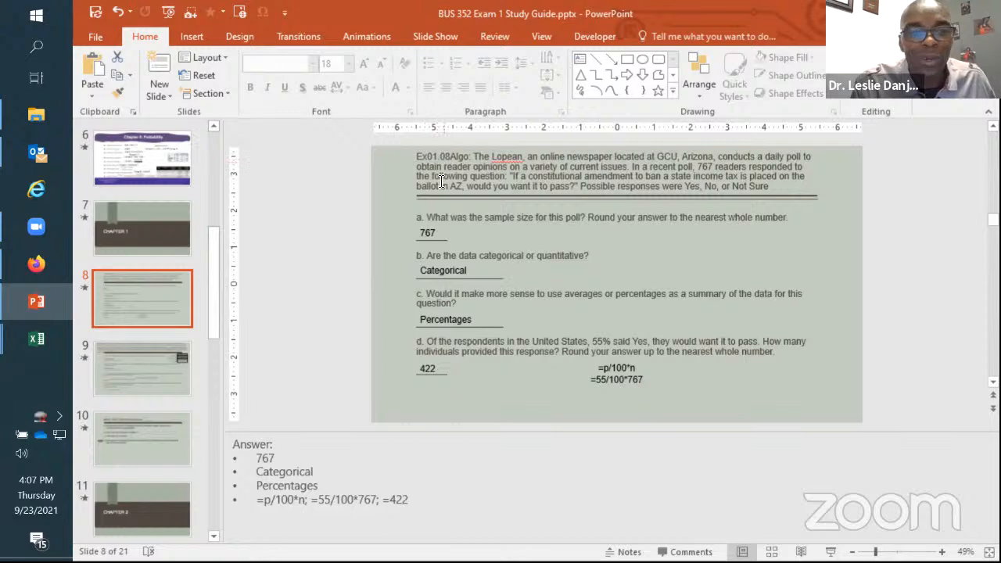
left_click(163, 363)
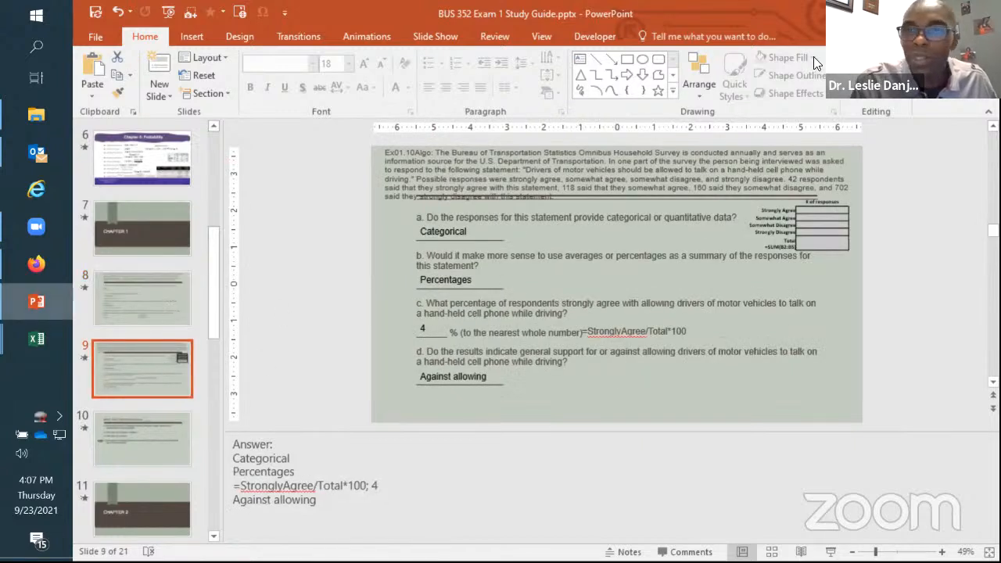
left_click(899, 13)
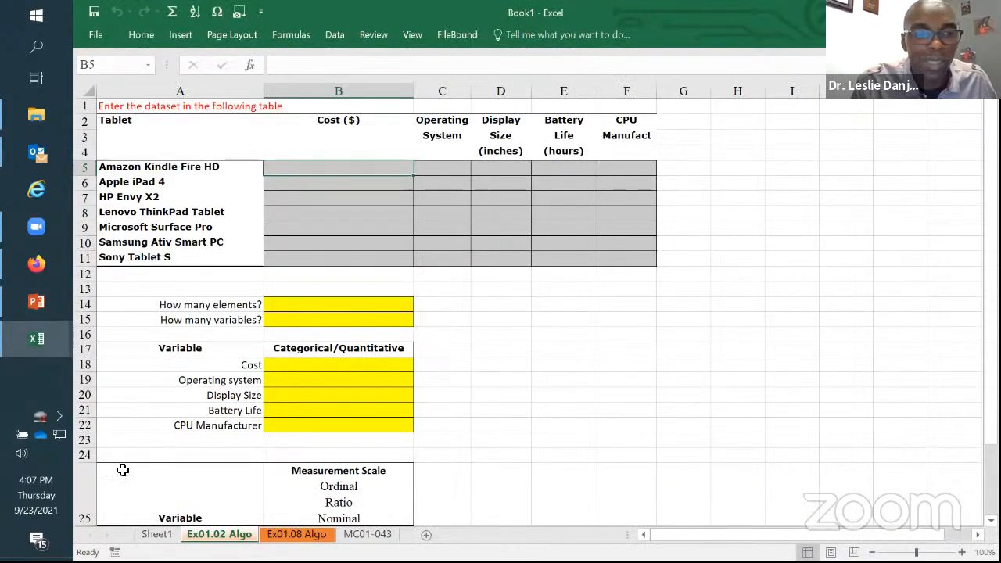
Step: Copy the Ex01.10 Algo sheet from the Chapter 1 template workbook into Book1, placing it before the MC01-043 sheet
mouse_move(32, 350)
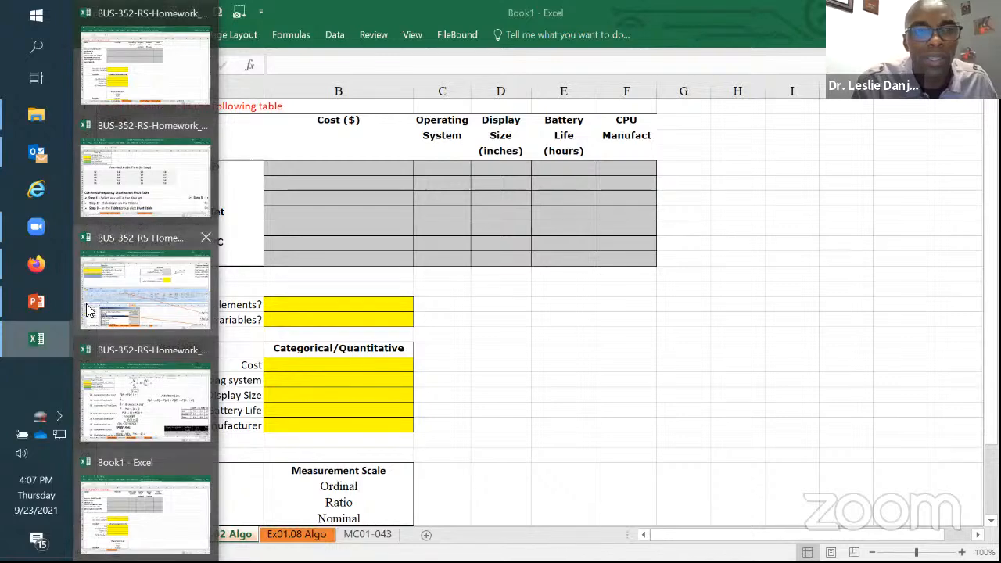
left_click(167, 58)
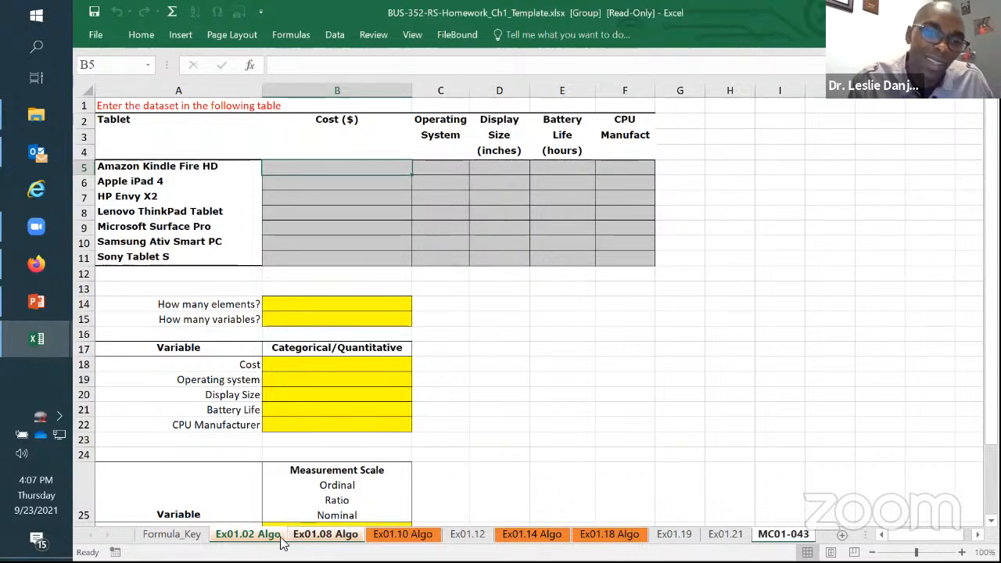
left_click(393, 542)
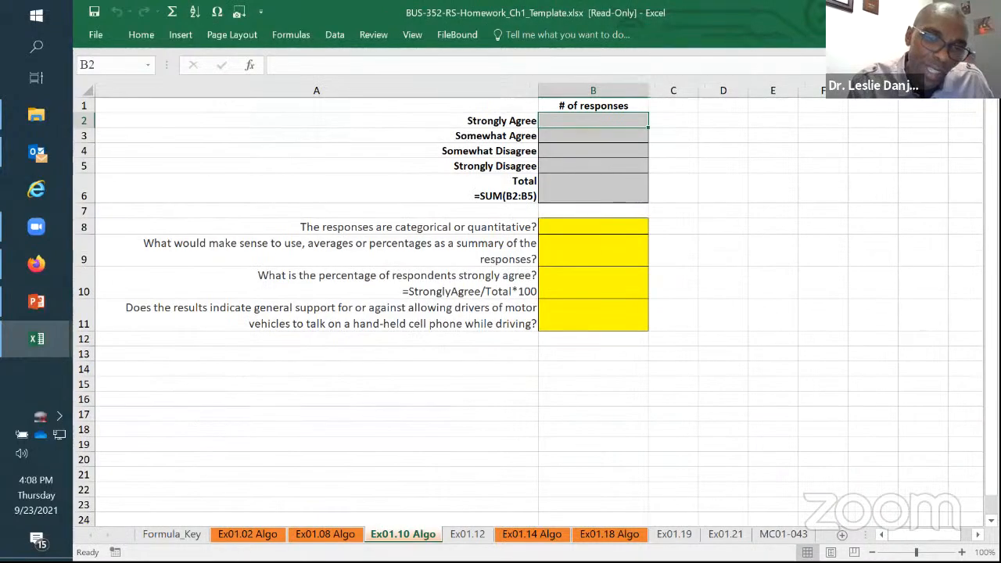
right_click(394, 541)
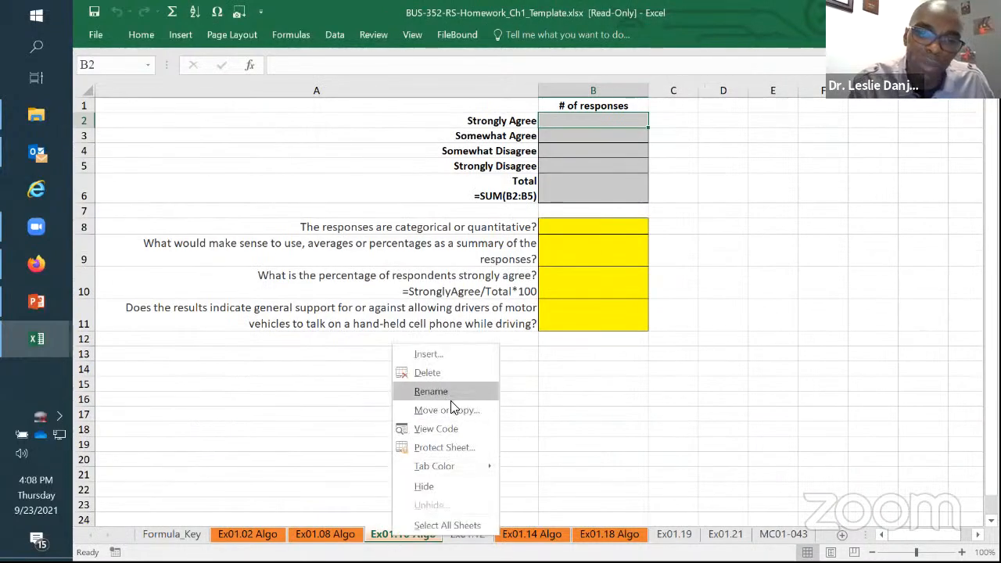
left_click(451, 405)
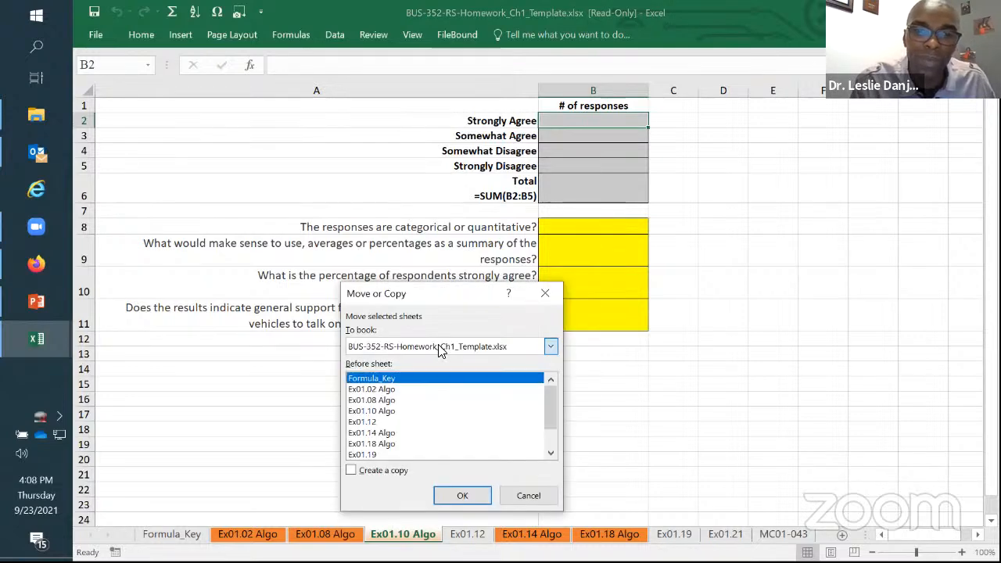
left_click(442, 350)
left_click(377, 447)
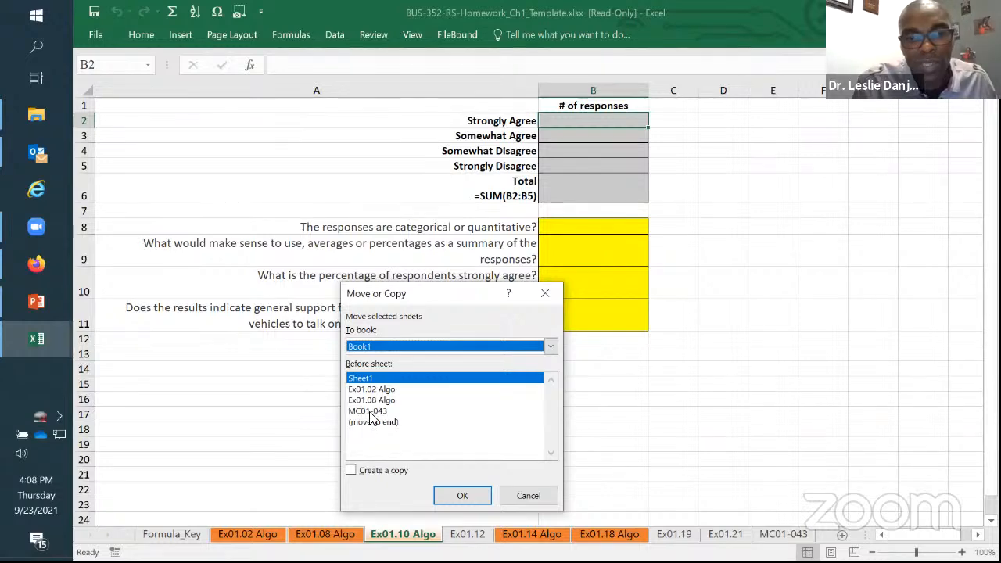
left_click(383, 418)
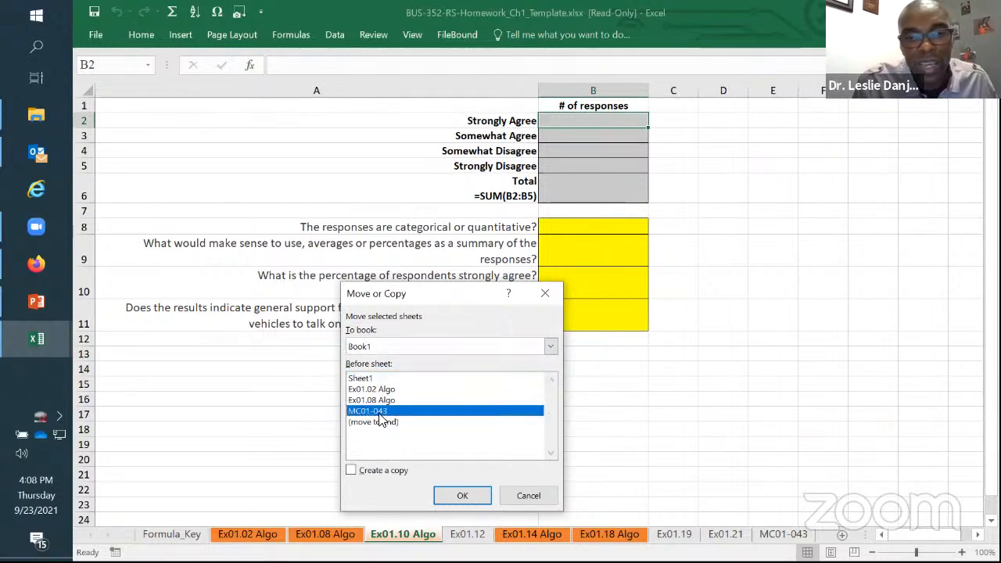
left_click(351, 472)
left_click(463, 496)
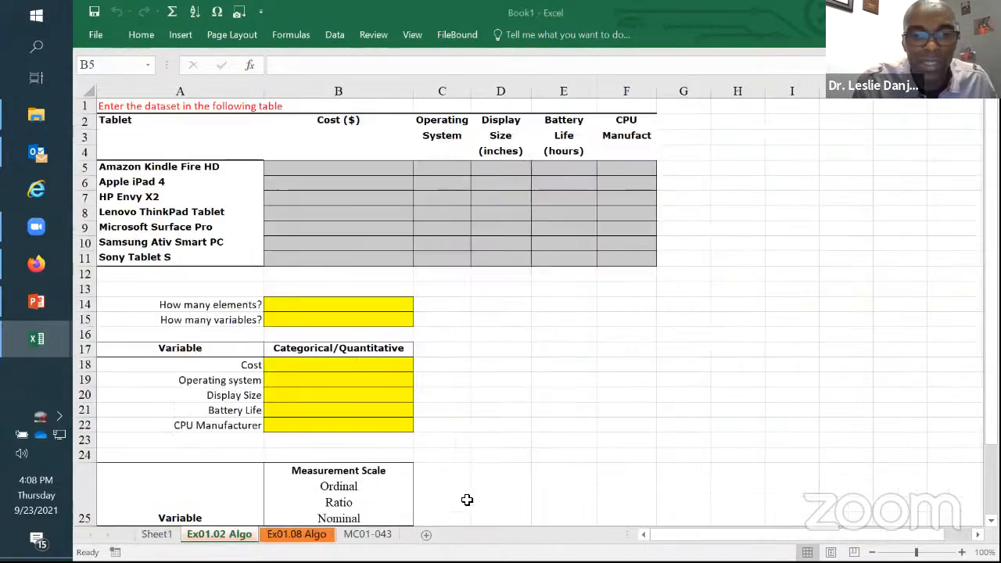
left_click(309, 535)
left_click(364, 535)
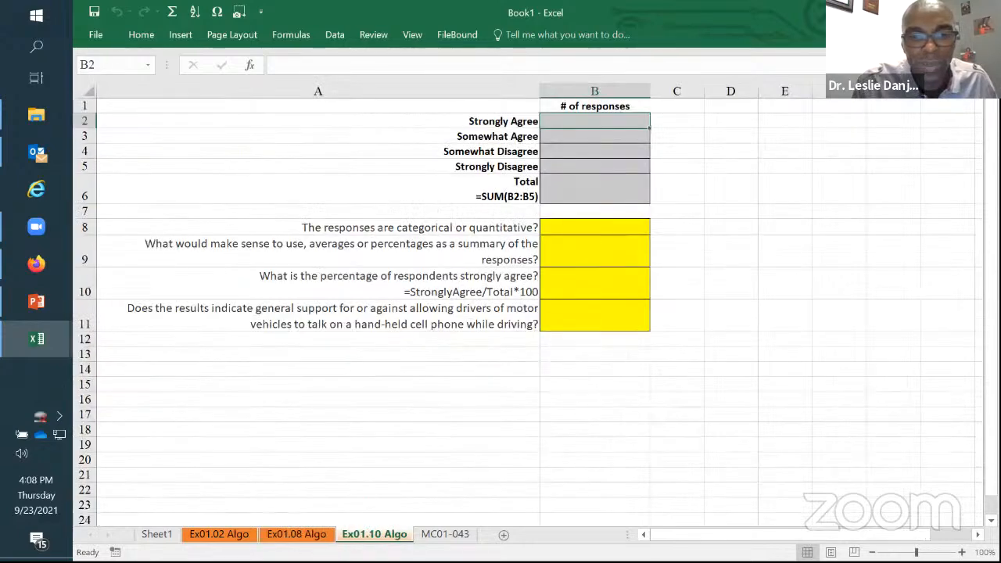
left_click(444, 534)
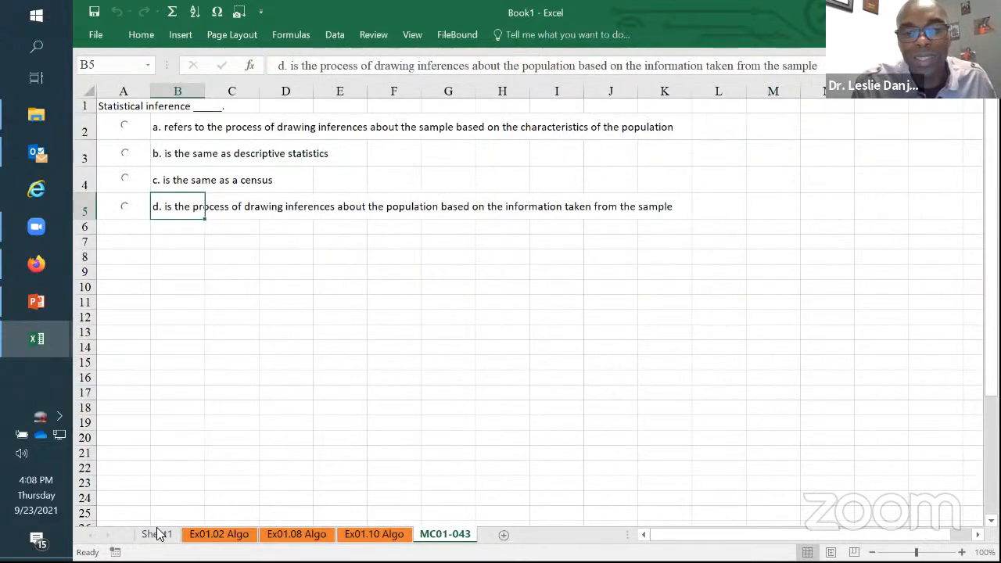
Step: Delete the Sheet1 and Ex01.02 Algo sheets from Book1 and check the remaining sheets
left_click(159, 534)
left_click(203, 538)
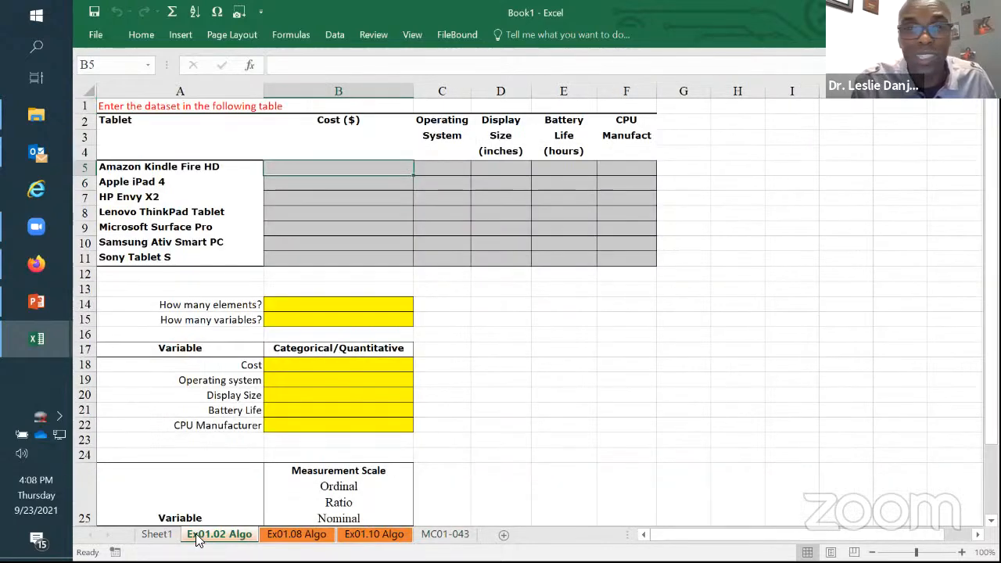
right_click(154, 538)
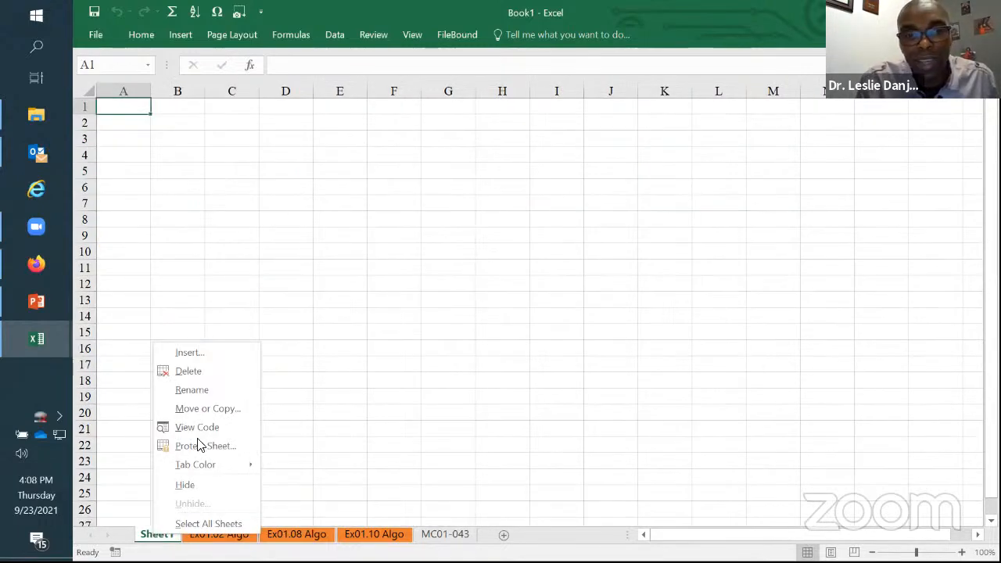
left_click(203, 372)
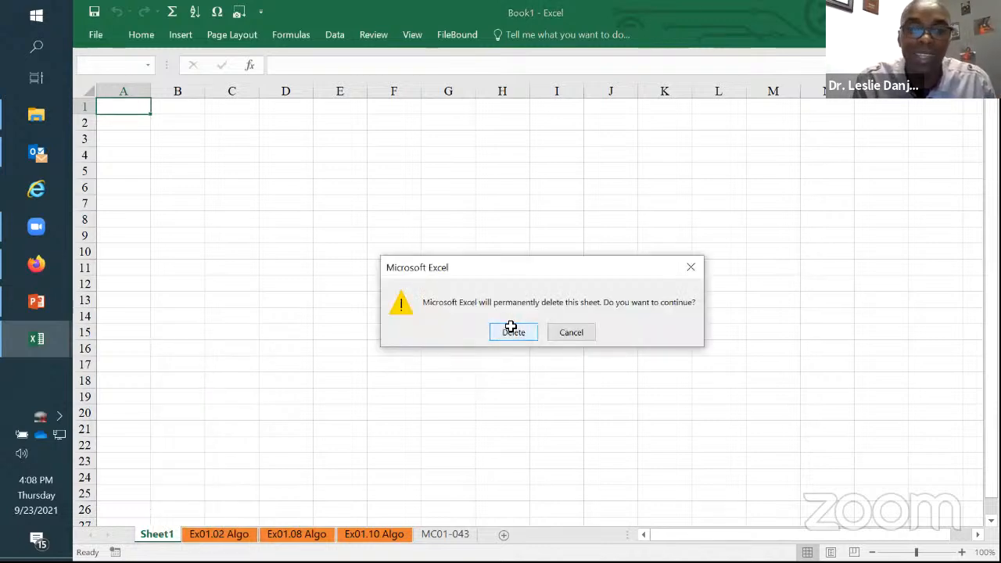
left_click(513, 331)
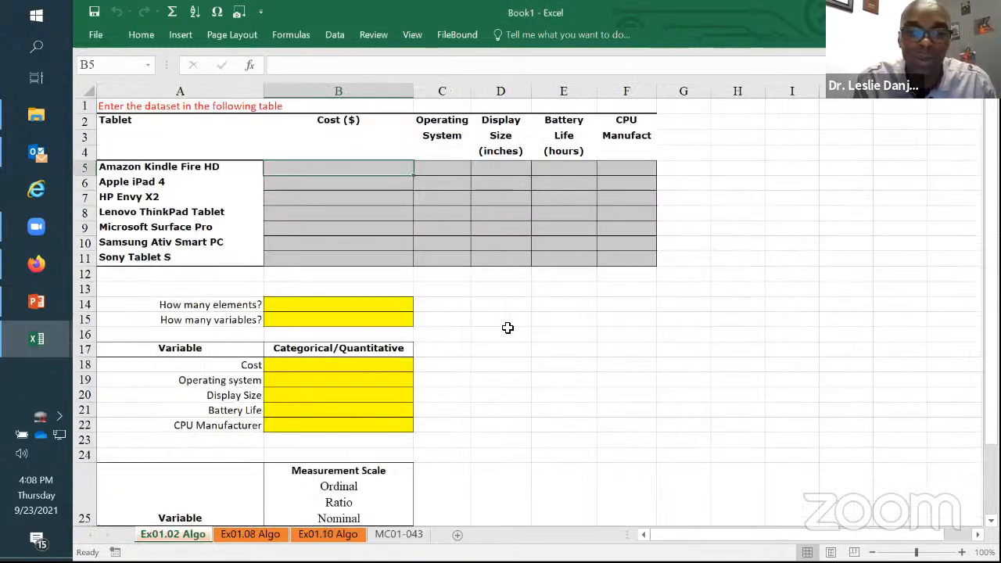
right_click(188, 528)
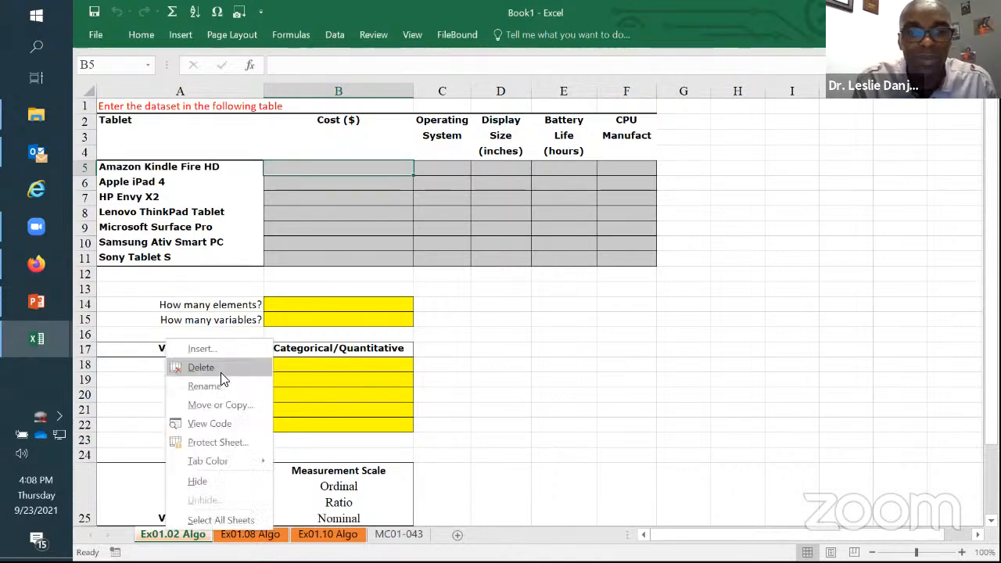
left_click(225, 382)
left_click(512, 331)
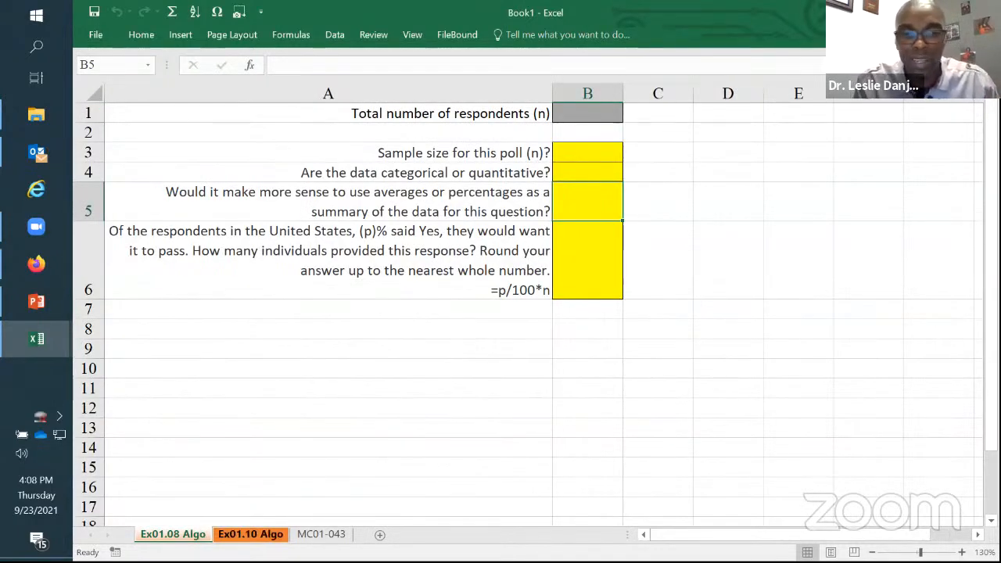
left_click(247, 540)
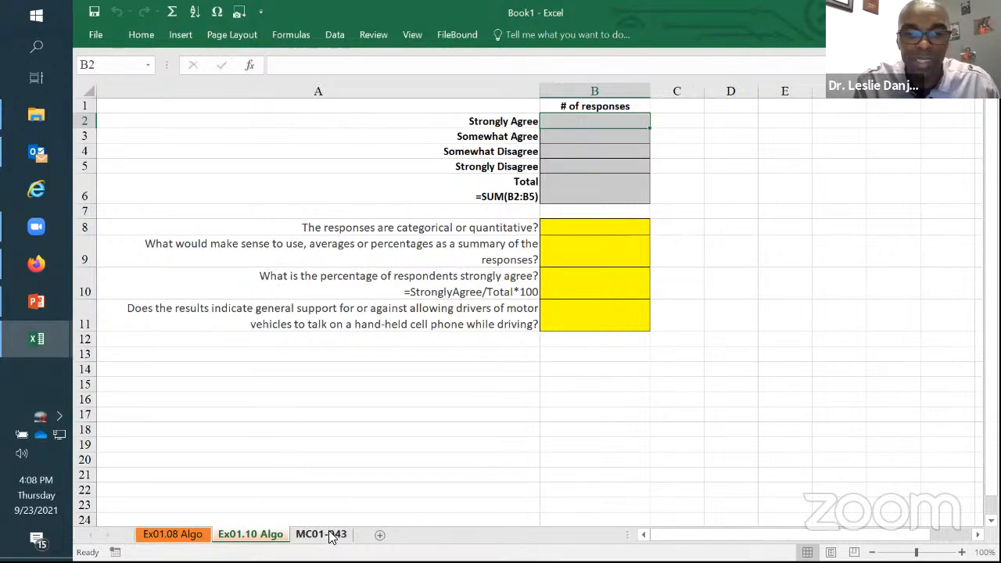
left_click(328, 538)
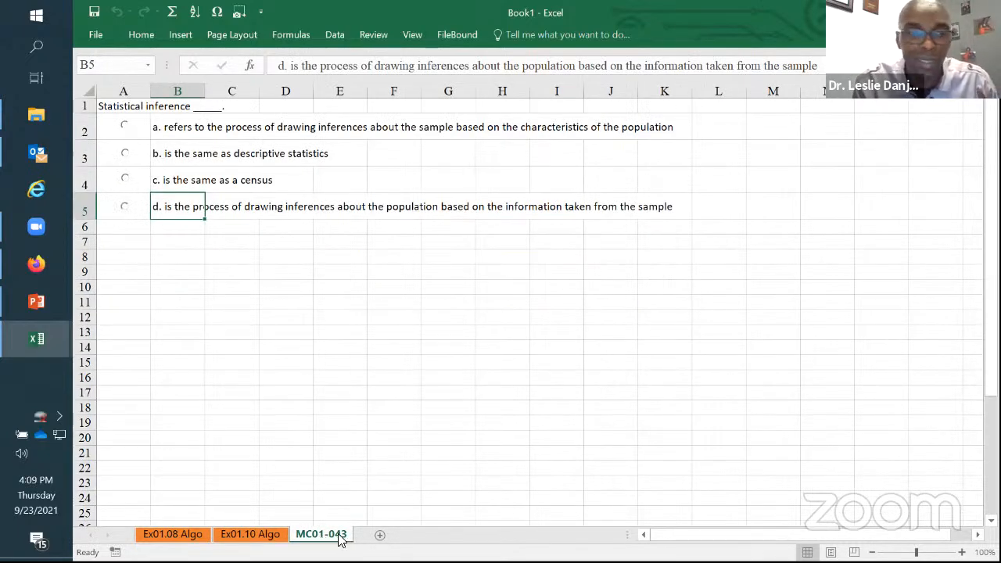
Step: Switch to the study guide in PowerPoint, enlarge the slide area, and check slides 12 and 13 for the Chapter 2 exercise numbers
mouse_move(35, 275)
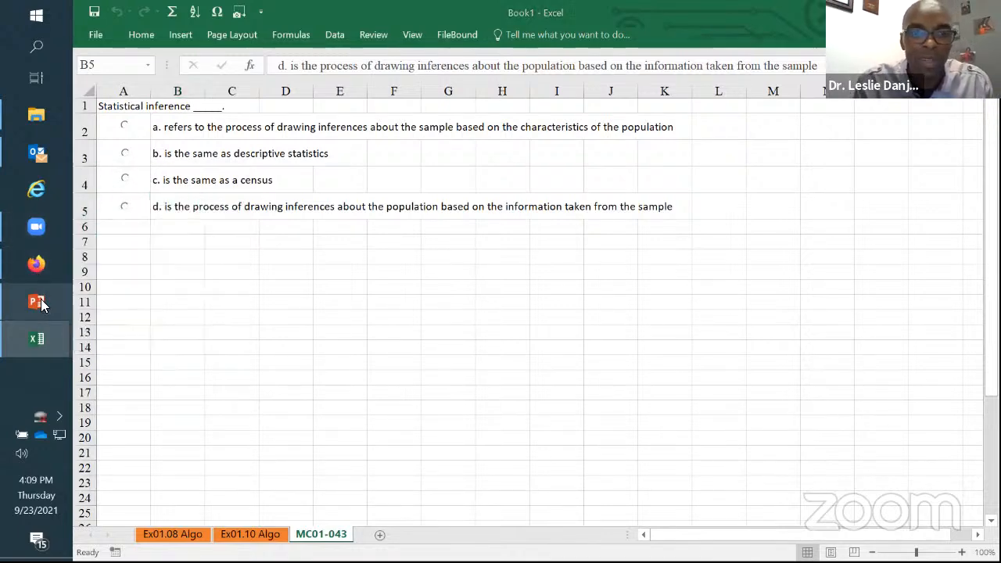
left_click(36, 301)
scroll(135, 433, "down", 5)
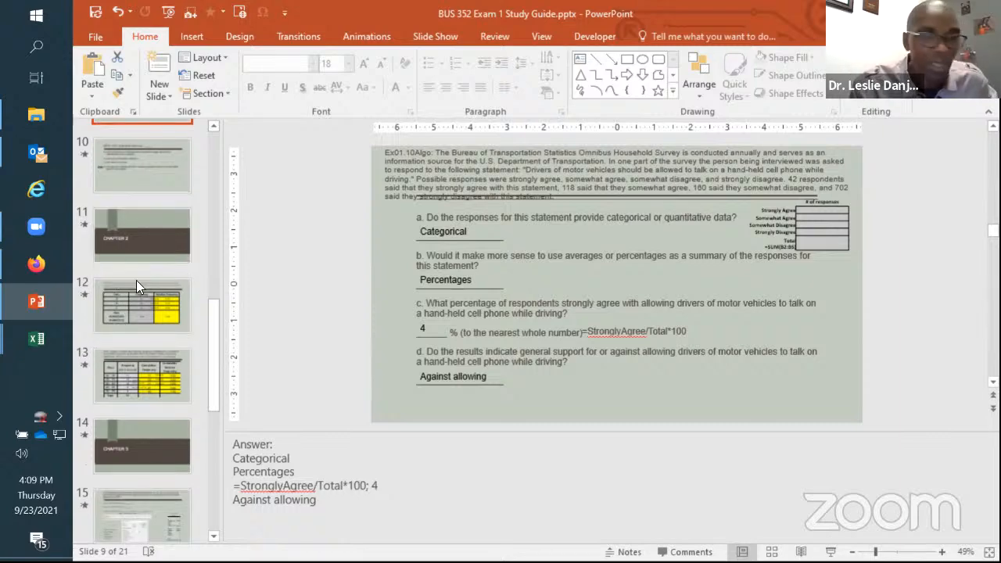
scroll(144, 285, "up", 2)
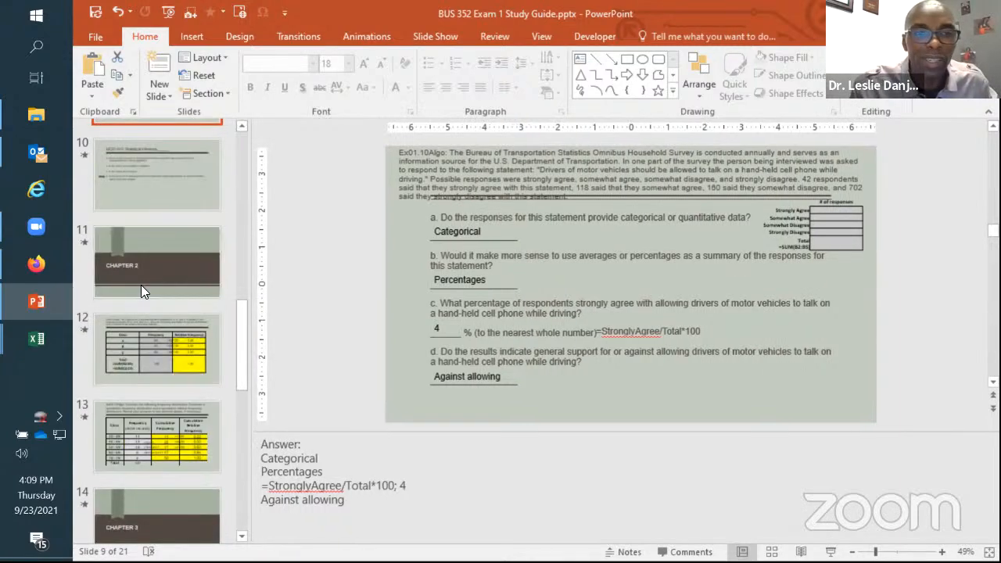
scroll(141, 284, "up", 1)
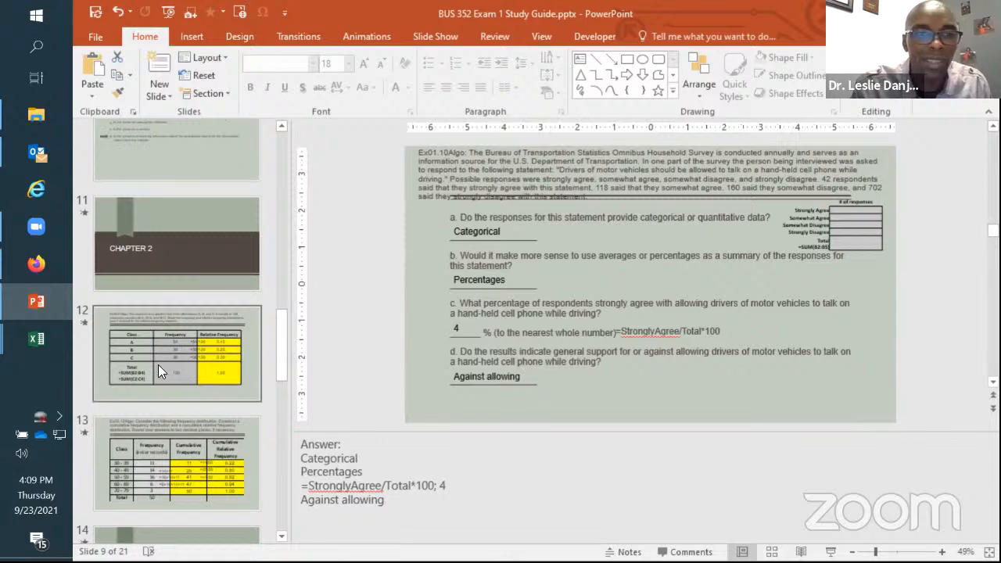
left_click(158, 362)
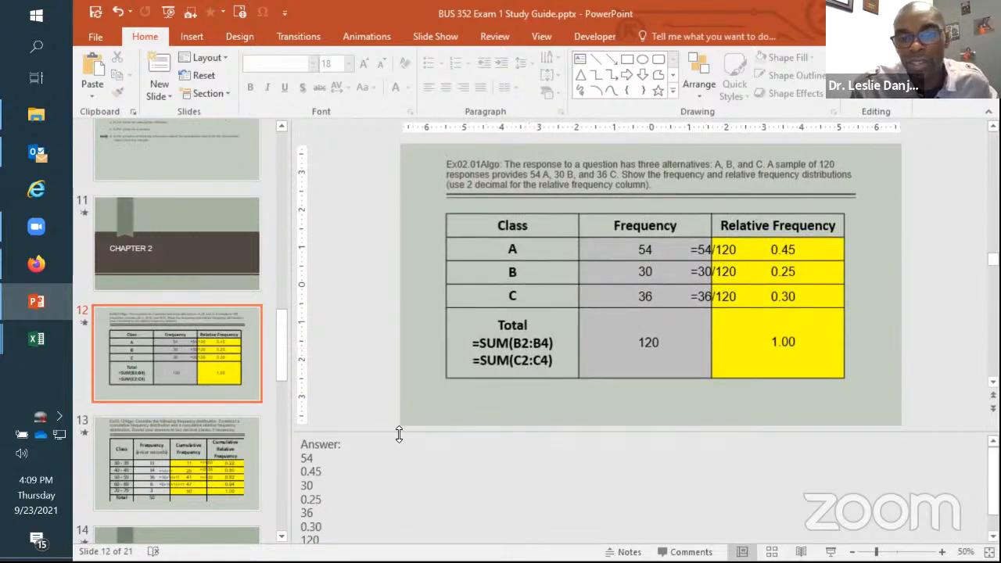
left_click_drag(438, 435, 447, 502)
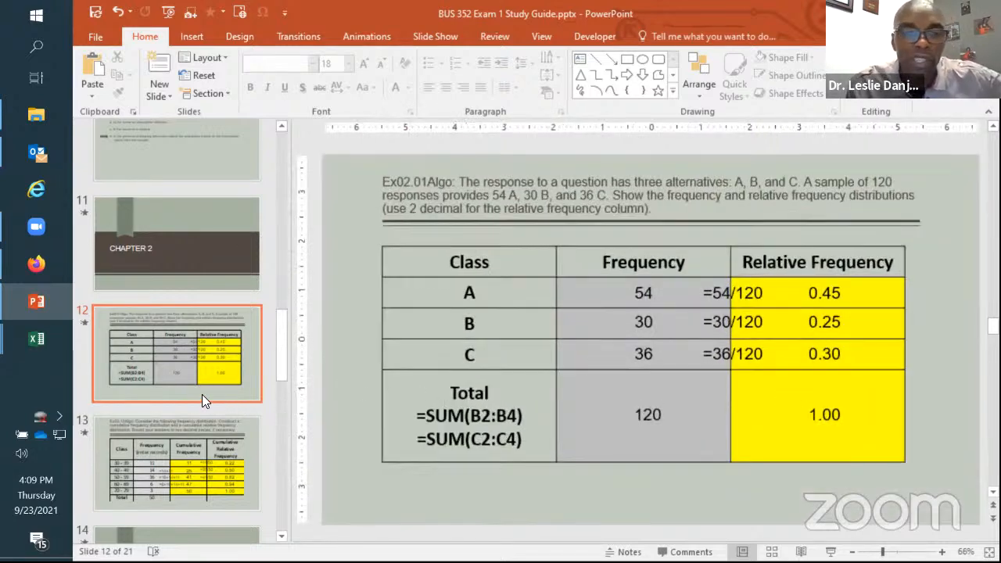
left_click(188, 449)
left_click(160, 365)
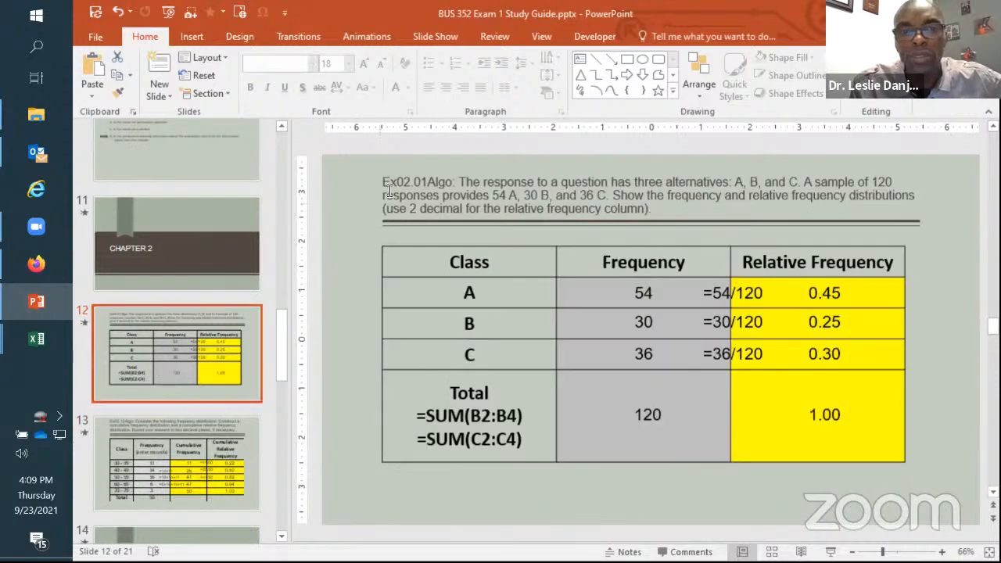
left_click(238, 451)
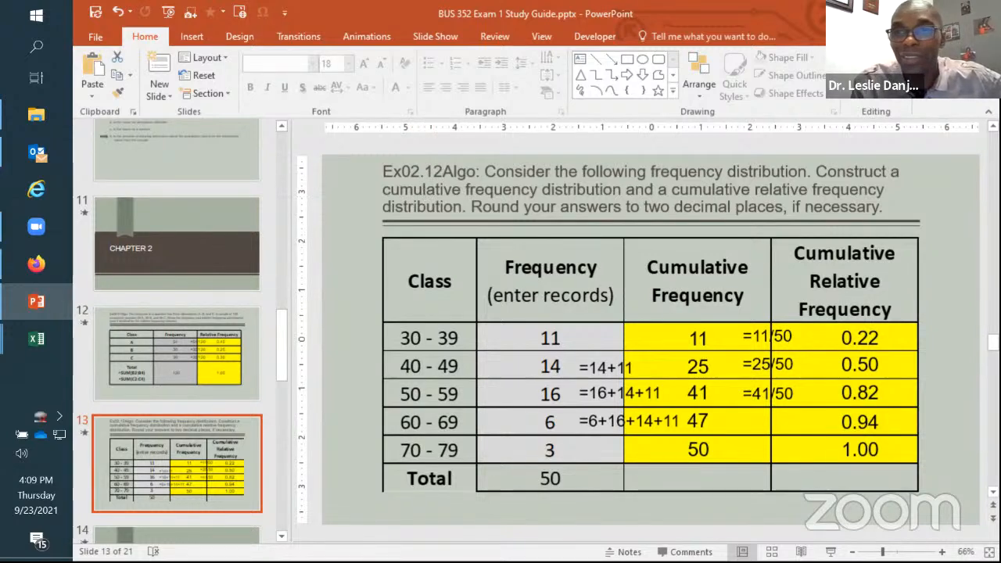
Step: Switch to the Chapter 2 homework template workbook in Excel and group the Ex02.01Algo and Ex02.12Algo sheets
key("alt+Tab")
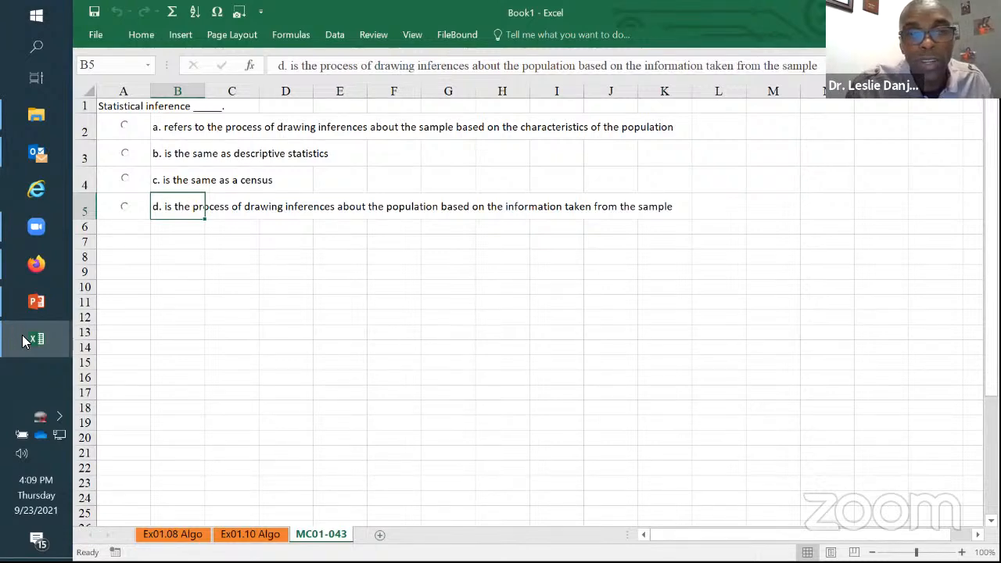
mouse_move(23, 341)
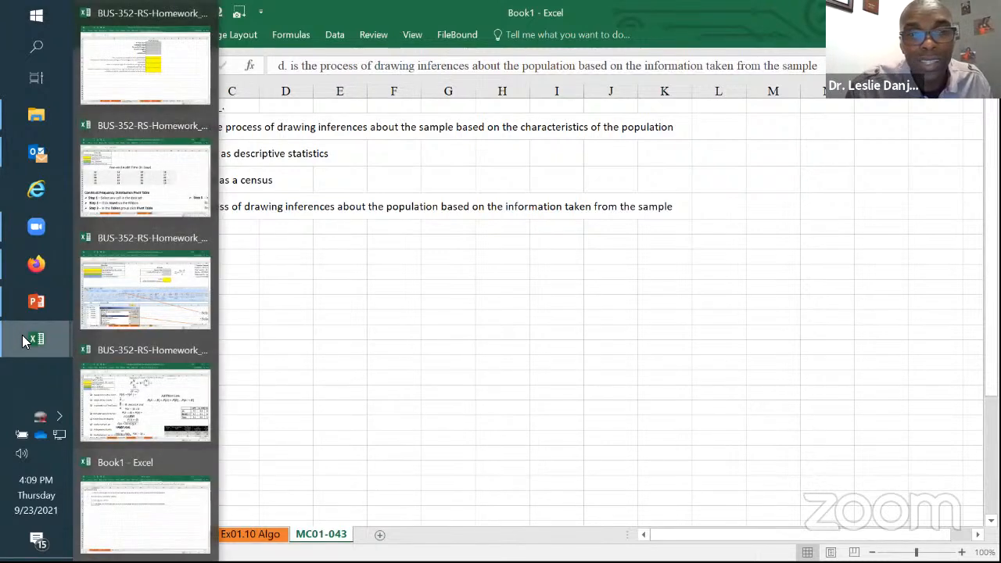
left_click(165, 166)
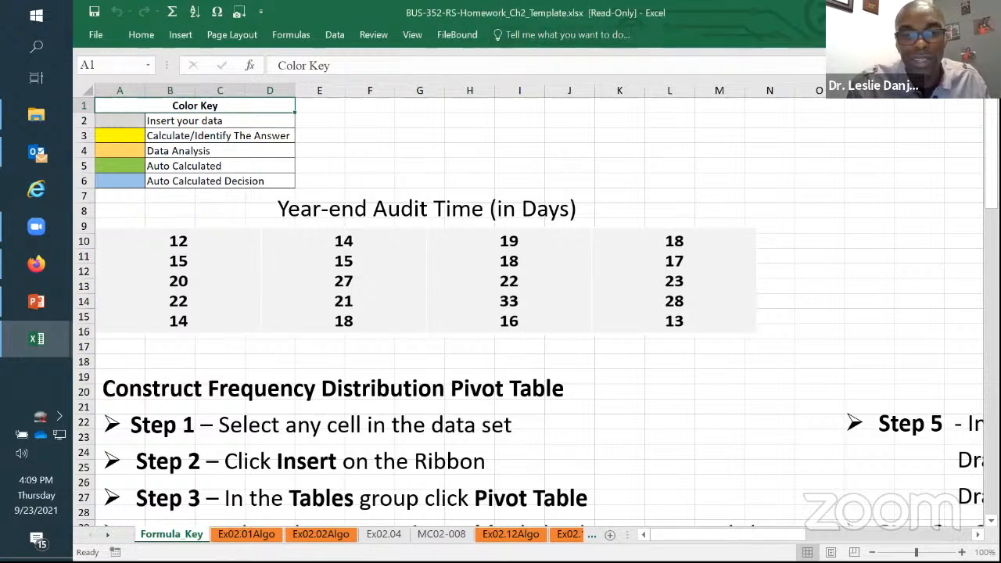
left_click(240, 537)
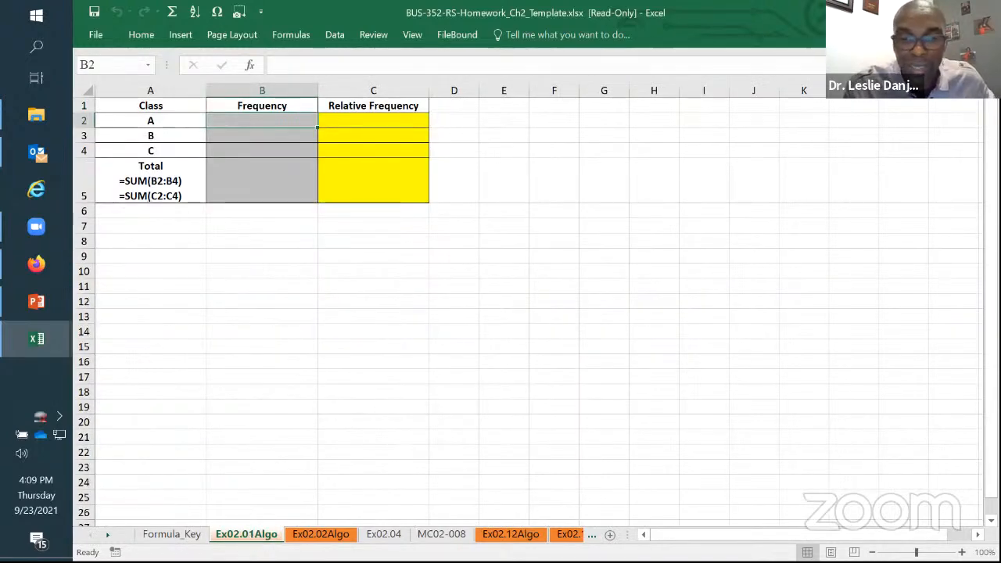
left_click(510, 538)
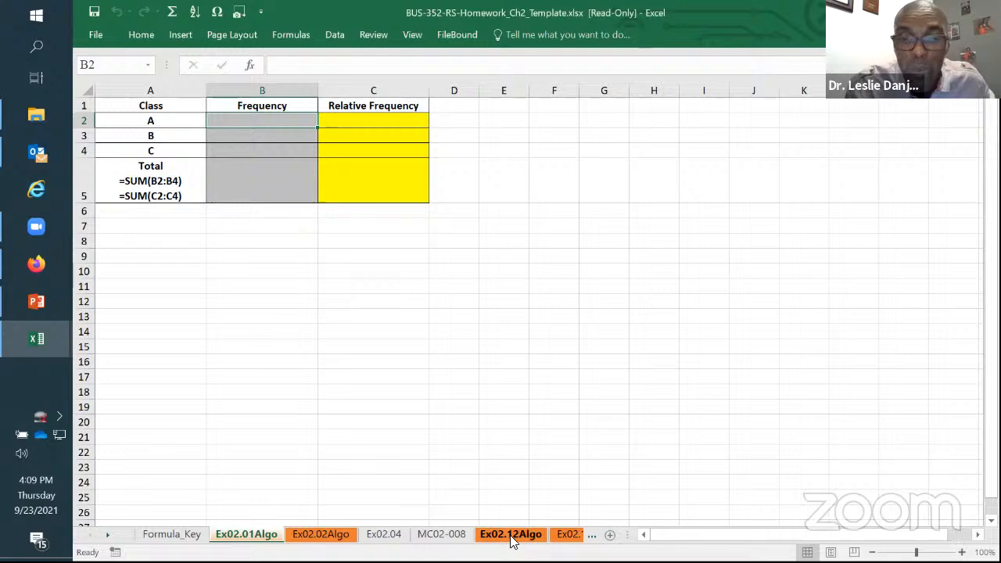
left_click(508, 539, "ctrl")
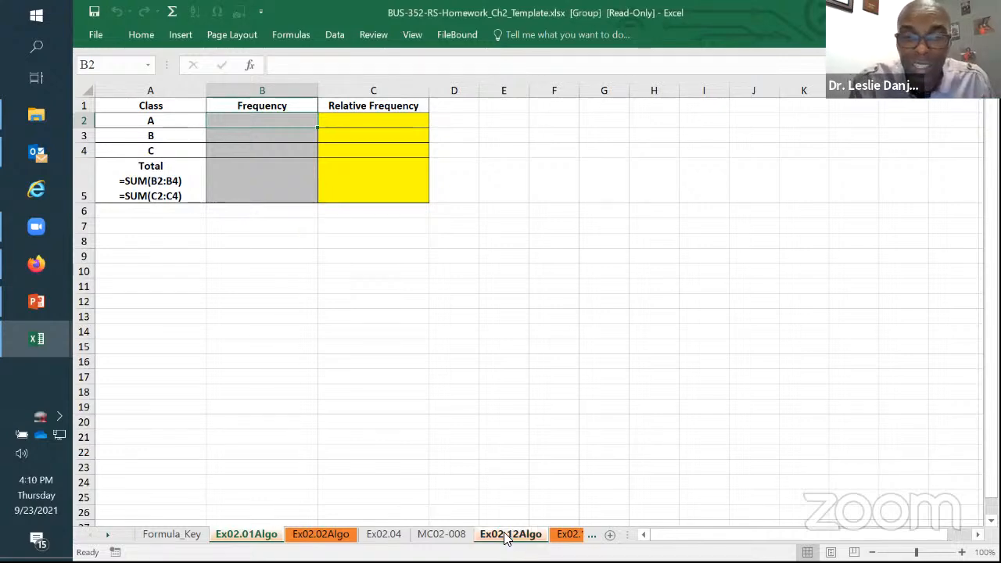
Step: Copy the grouped Ex02.01Algo and Ex02.12Algo sheets to the end of Book1, keeping the originals in the template
right_click(507, 536)
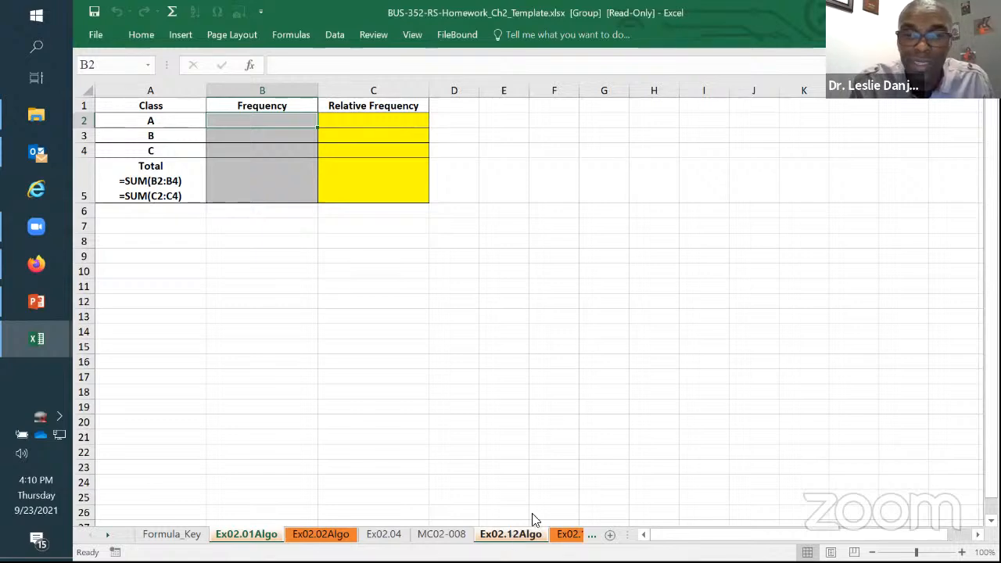
left_click(550, 389)
left_click(520, 329)
left_click(491, 398)
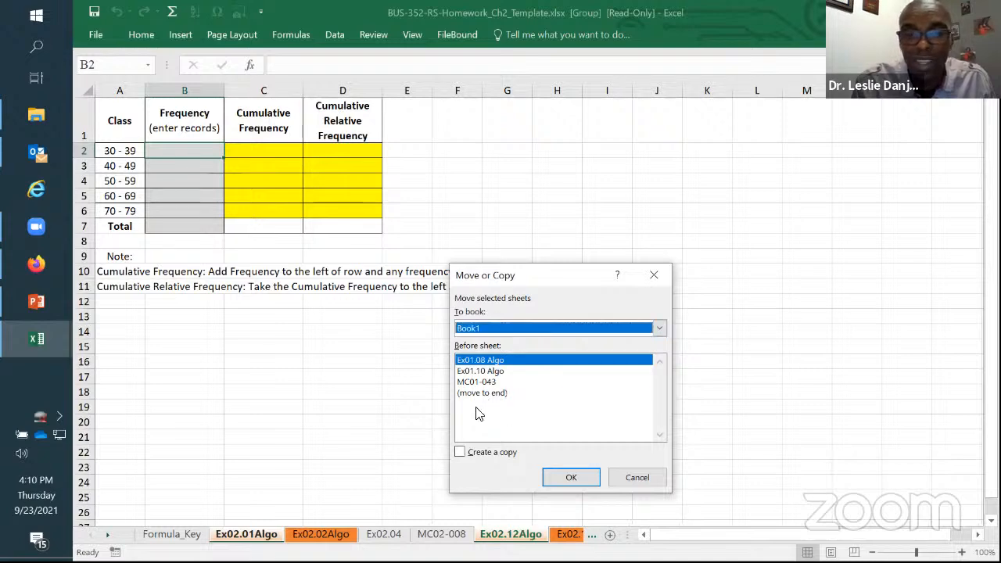
left_click(493, 393)
left_click(460, 452)
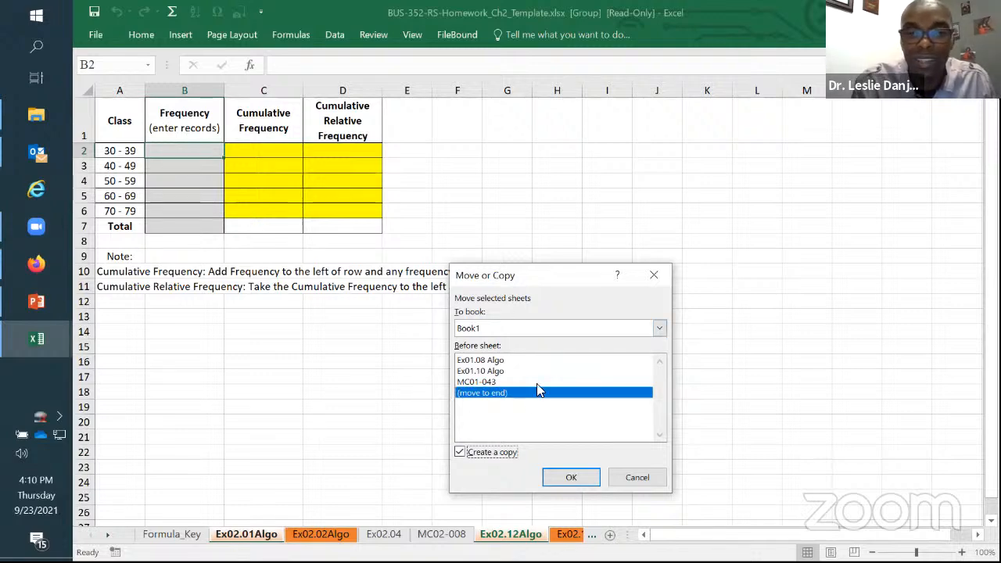
left_click(555, 479)
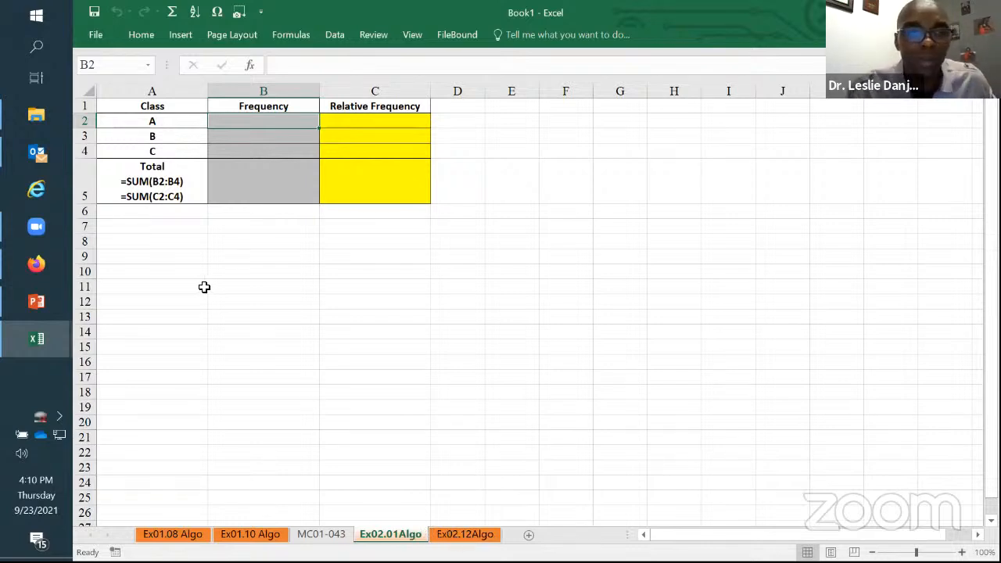
Step: Switch to the study guide in PowerPoint and check slides 15 and 16 for the Chapter 3 exercise numbers
left_click(37, 302)
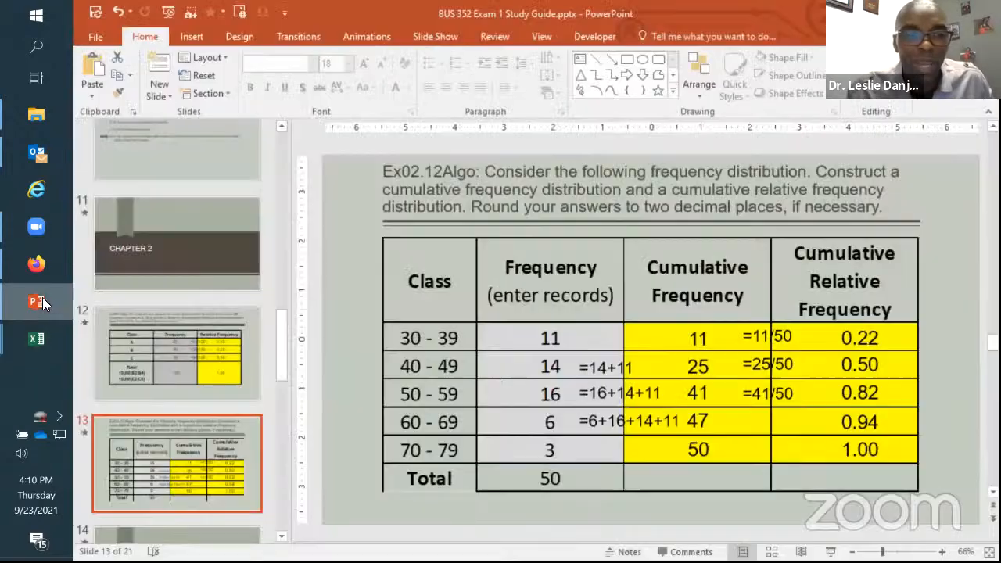
scroll(167, 379, "down", 3)
scroll(163, 379, "down", 3)
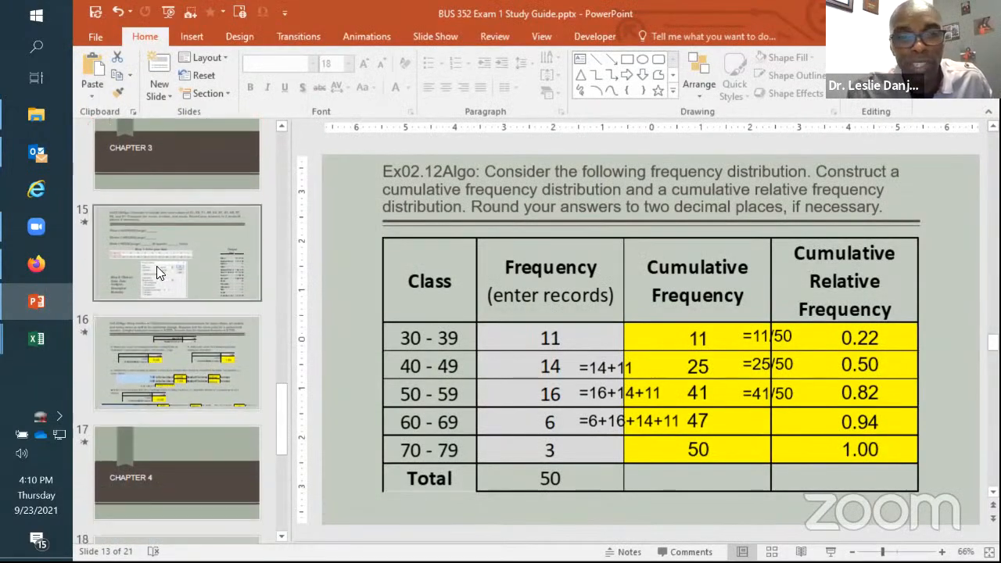
left_click(165, 241)
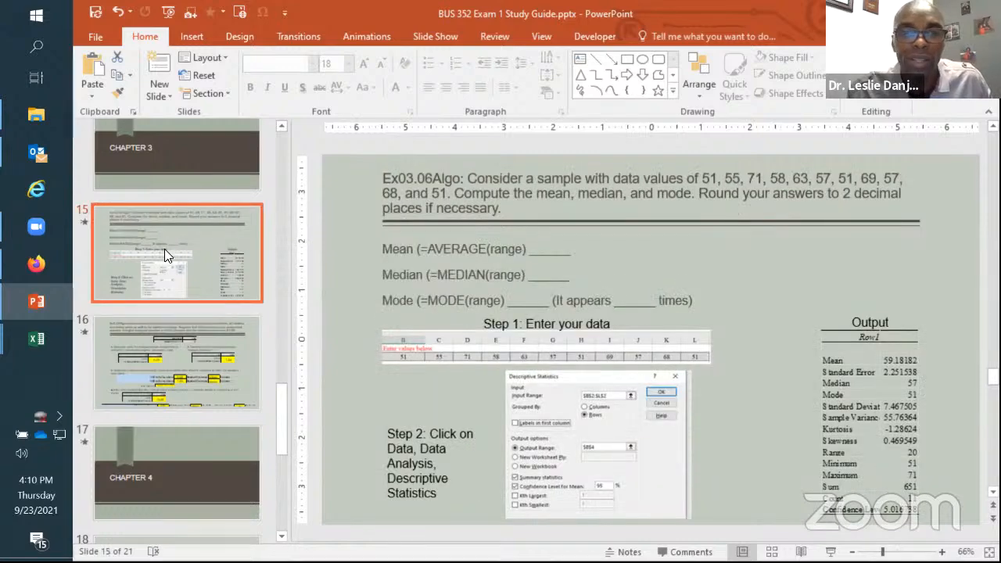
left_click(189, 354)
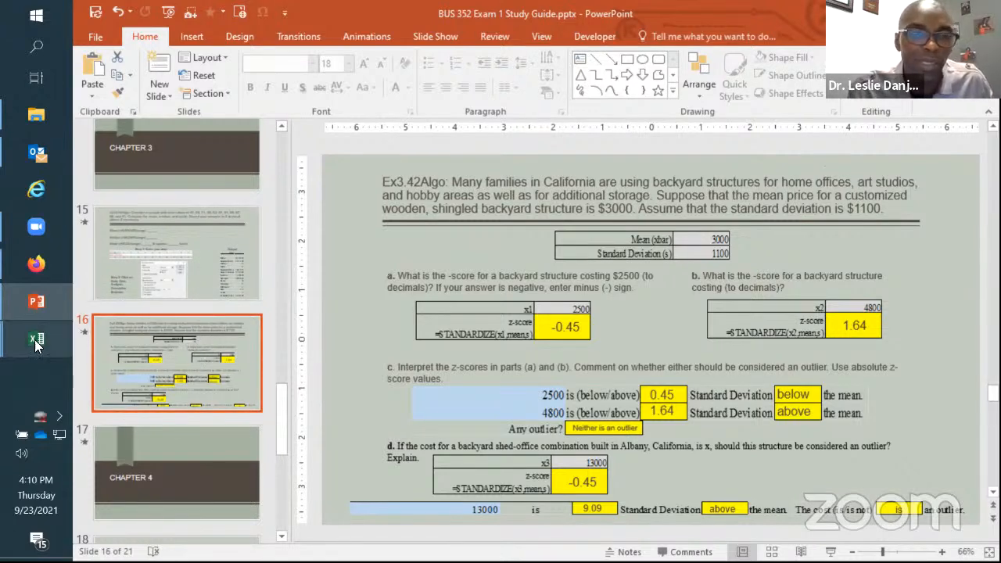
Step: Switch to the Chapter 3 homework template workbook in Excel and select the Ex03.06Algo sheet
mouse_move(36, 345)
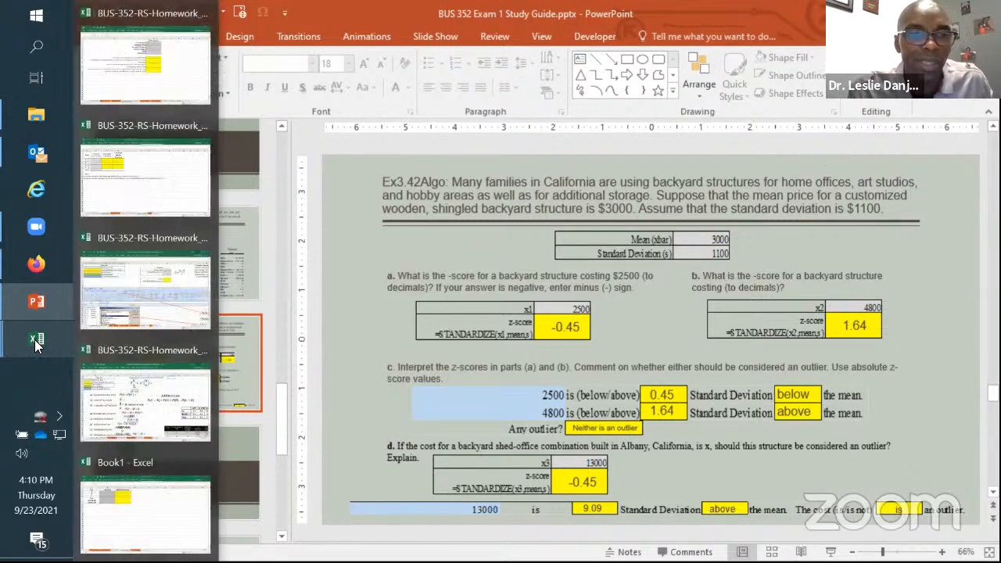
left_click(136, 303)
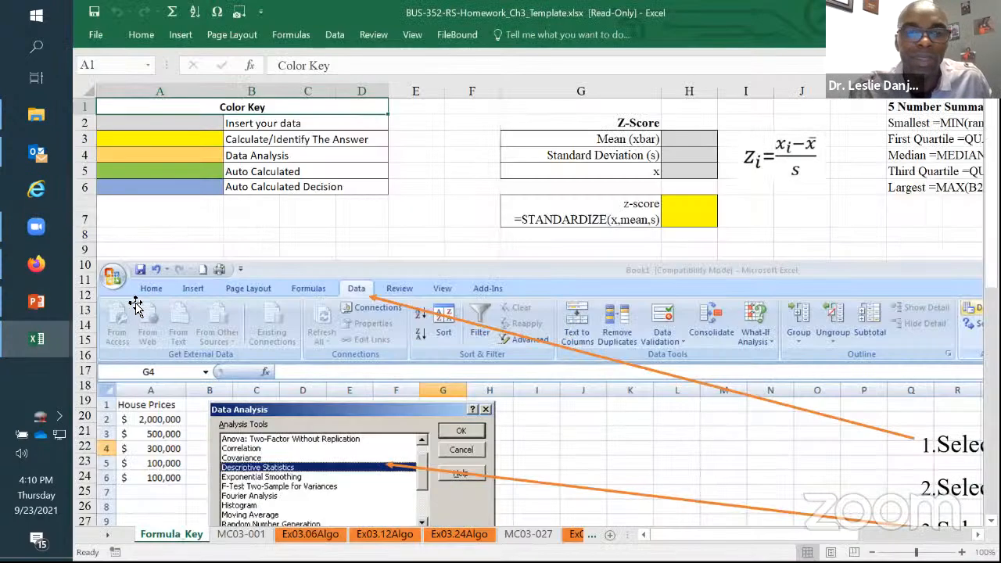
left_click(299, 537)
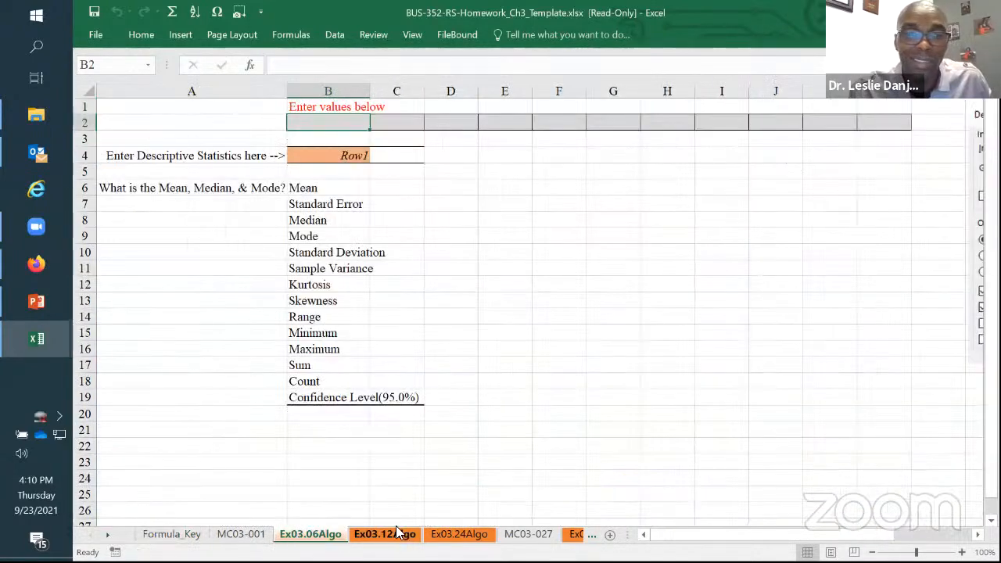
Step: Return to the PowerPoint study guide and recheck the exercise numbers on slides 15 and 16
left_click(36, 302)
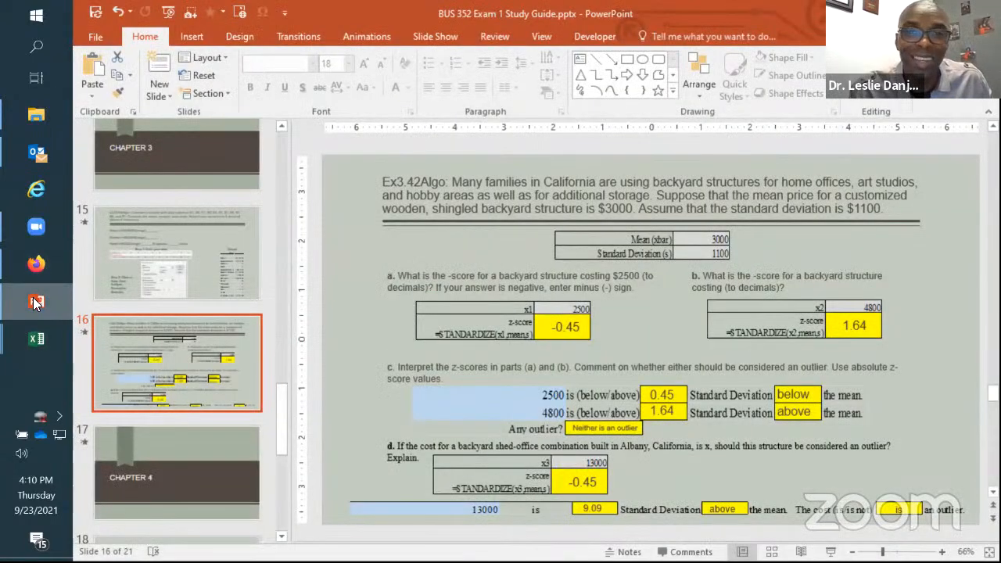
left_click(153, 228)
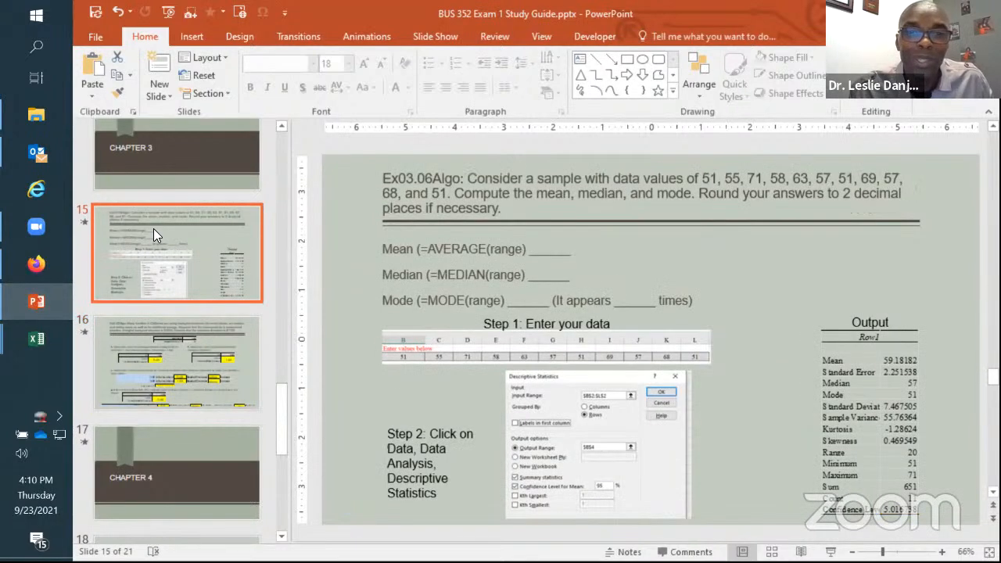
left_click(163, 352)
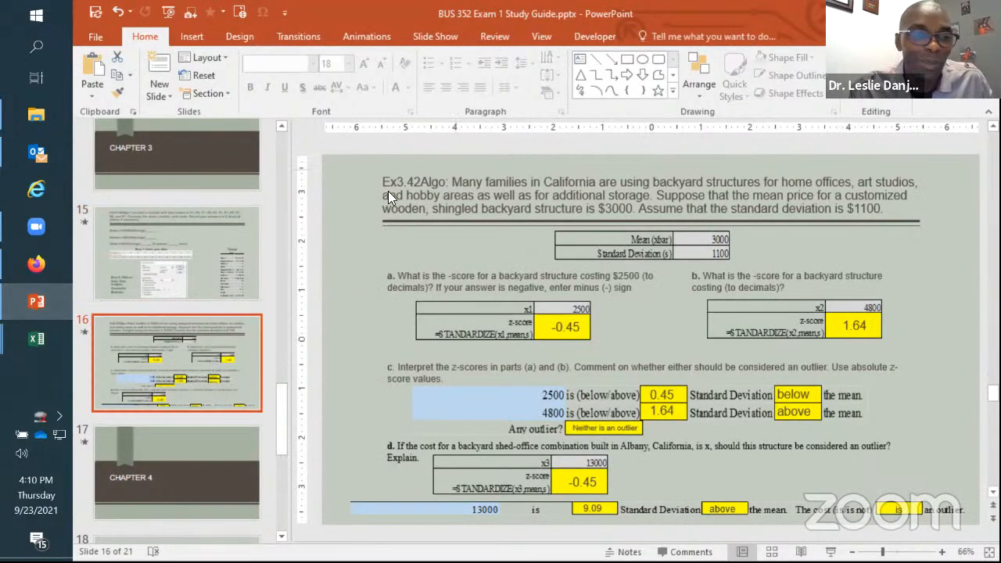
Step: Return to the Chapter 3 template workbook in Excel and add the Ex03.42Algo sheet to the selection with Ex03.06Algo
left_click(32, 344)
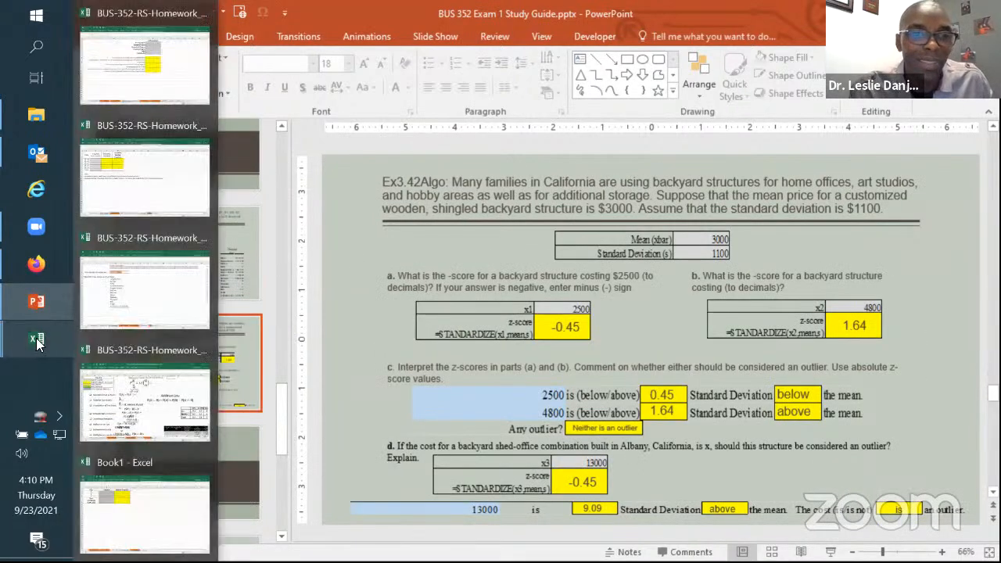
left_click(156, 300)
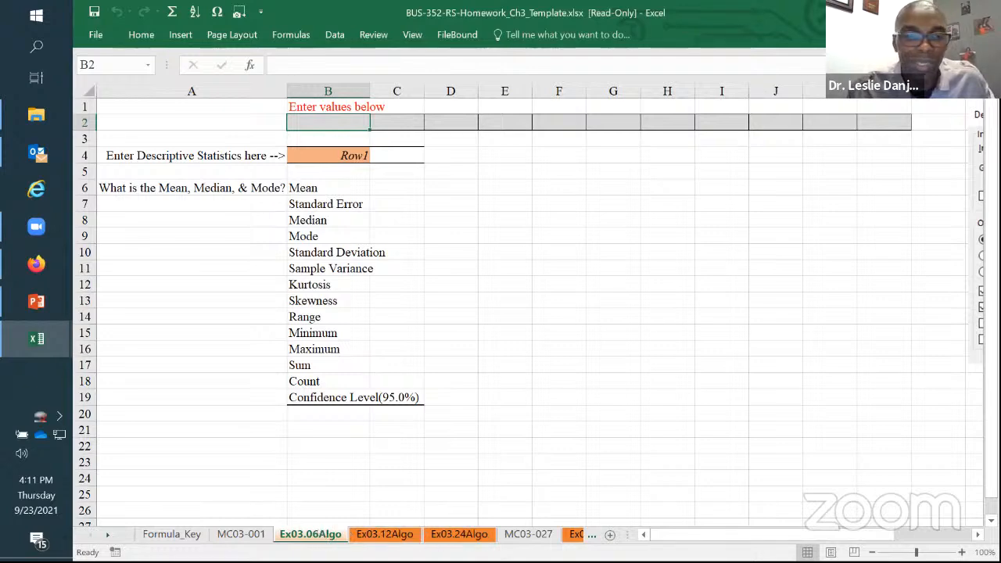
left_click(108, 537)
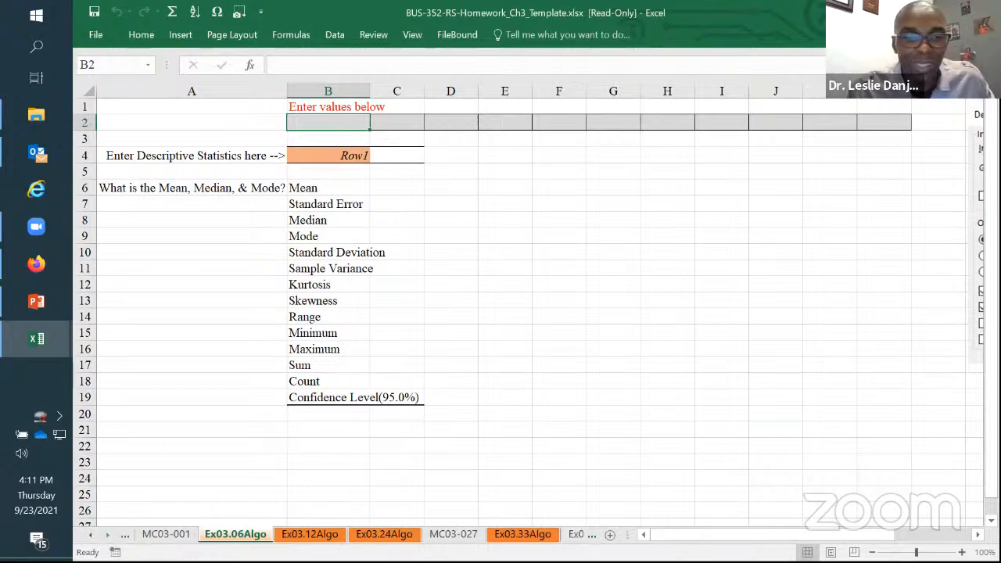
left_click(109, 539)
left_click(108, 539)
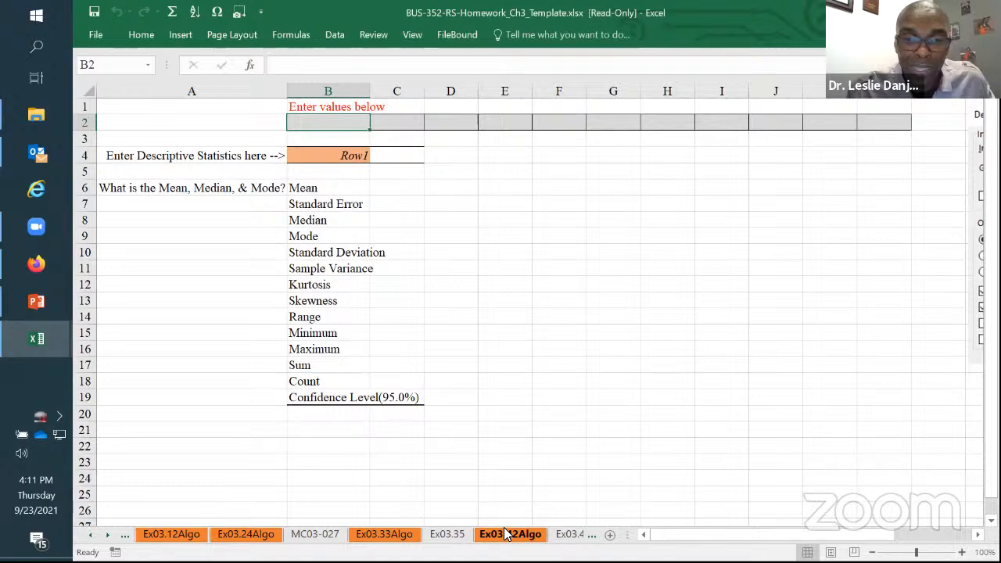
left_click(506, 534, "ctrl")
Step: Copy the grouped Ex03.06Algo and Ex03.42Algo sheets to the end of Book1 and check the last sheets there
right_click(506, 534)
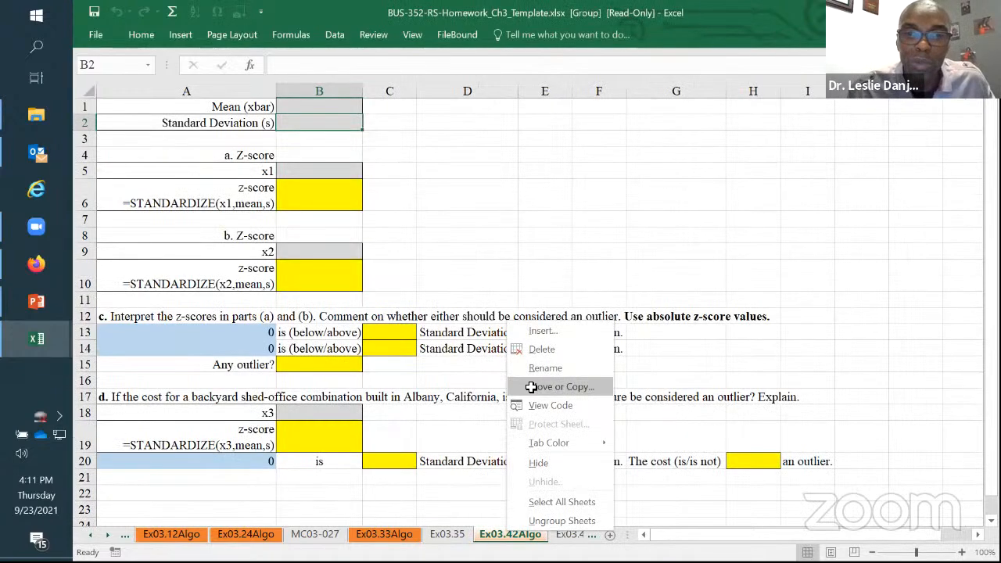
left_click(560, 386)
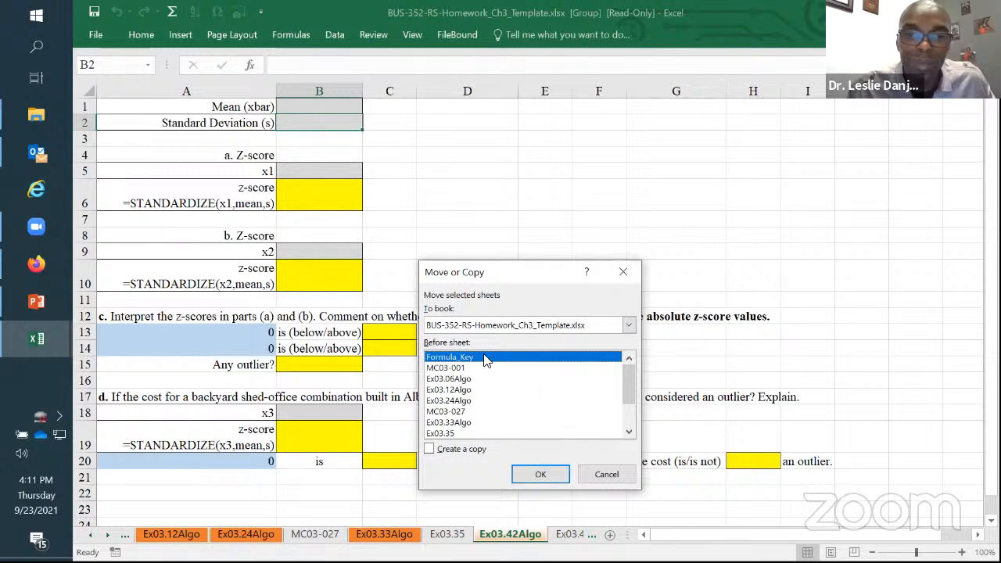
left_click(497, 327)
left_click(468, 402)
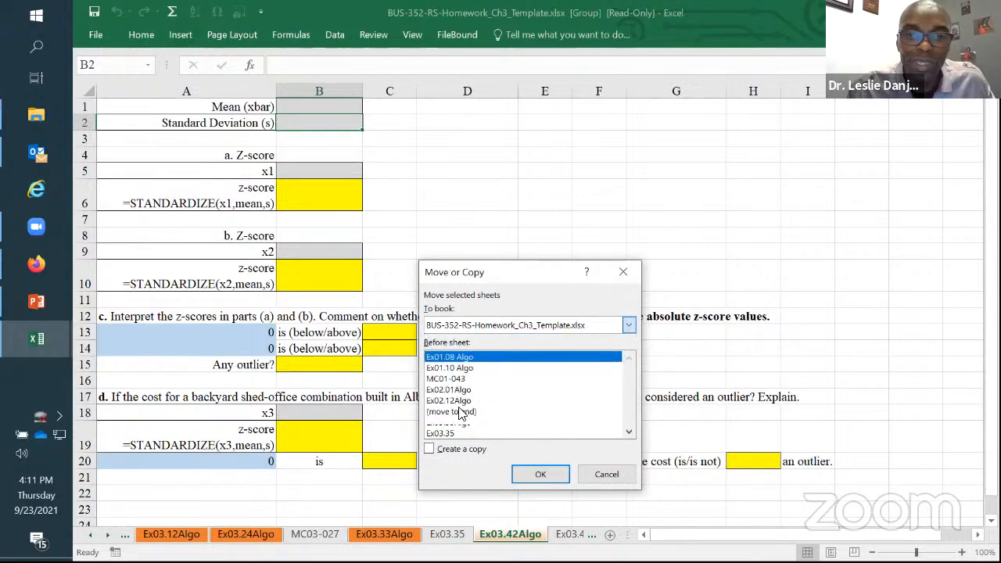
left_click(466, 412)
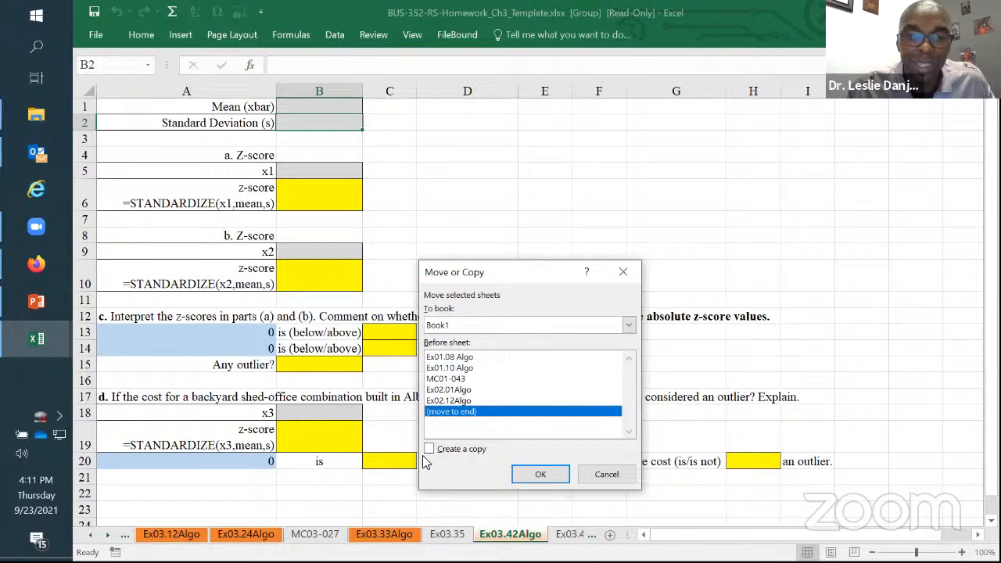
left_click(429, 451)
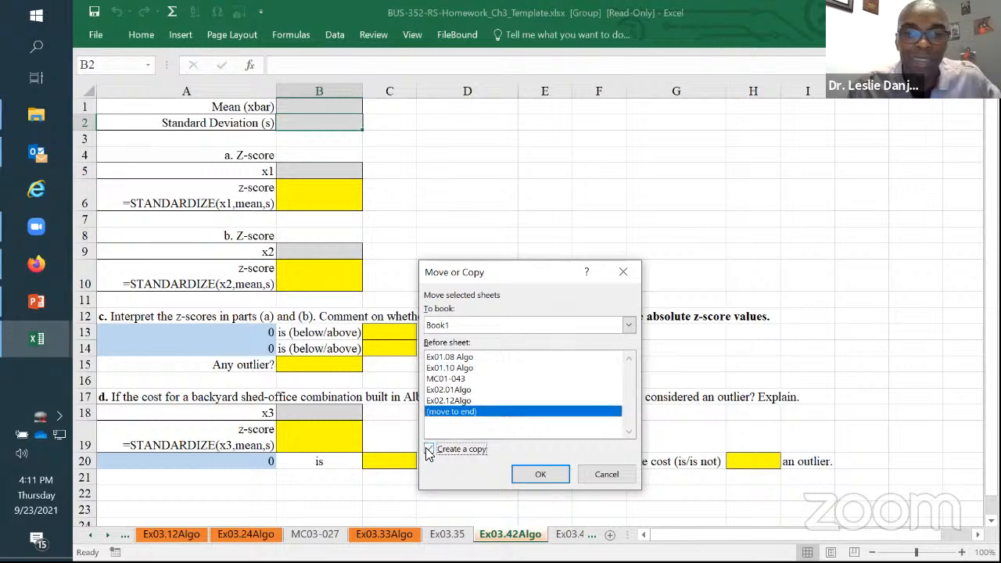
left_click(524, 474)
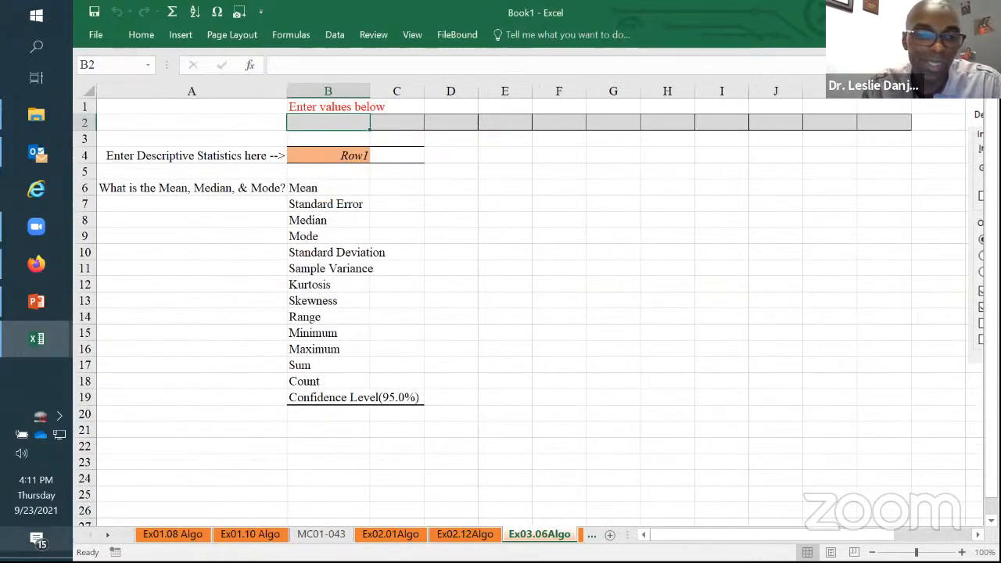
left_click(108, 536)
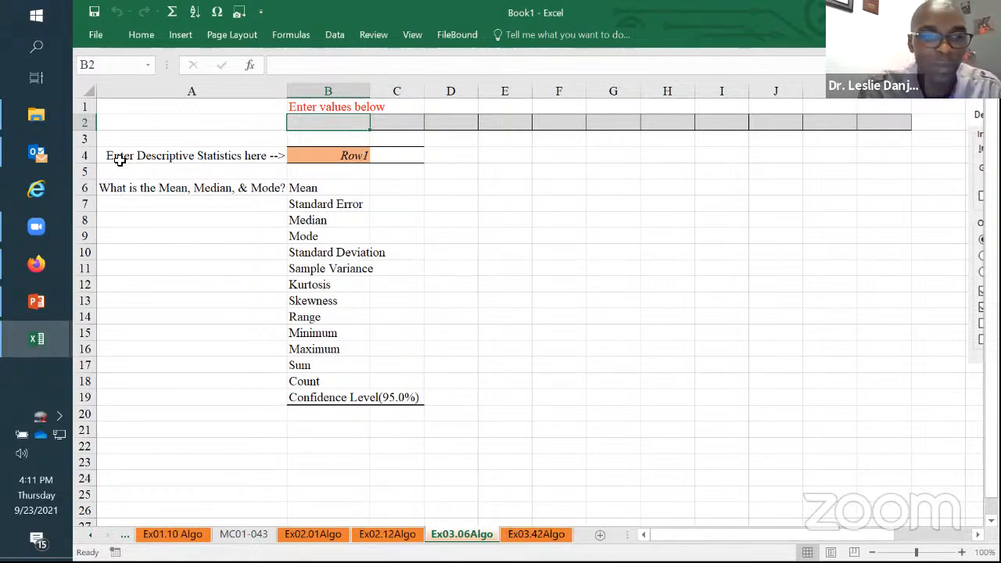
Step: Switch to the PowerPoint study guide and check the Chapter 4 exercise numbers on slides 18, 19 and 20
left_click(58, 310)
scroll(174, 342, "down", 5)
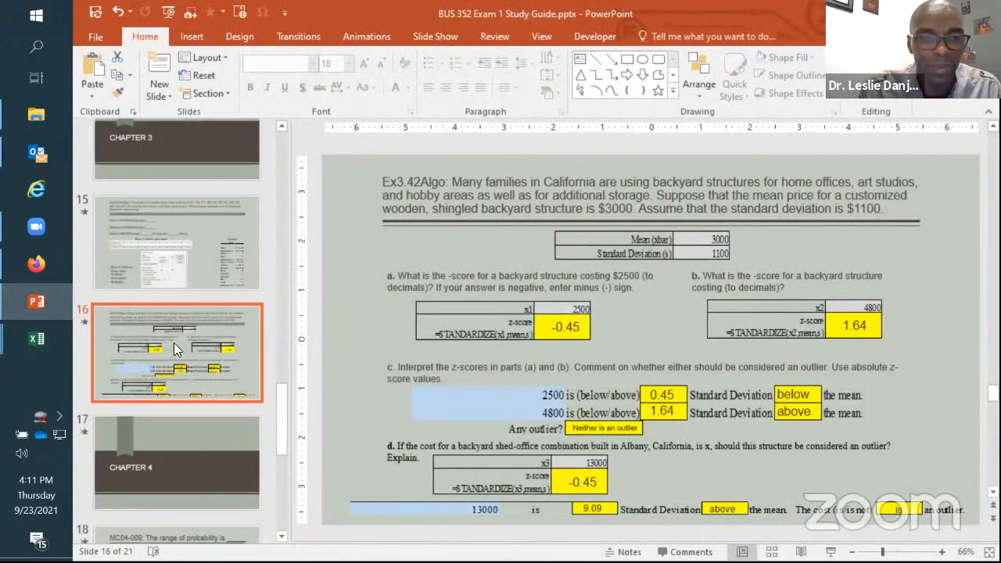
scroll(173, 343, "up", 1)
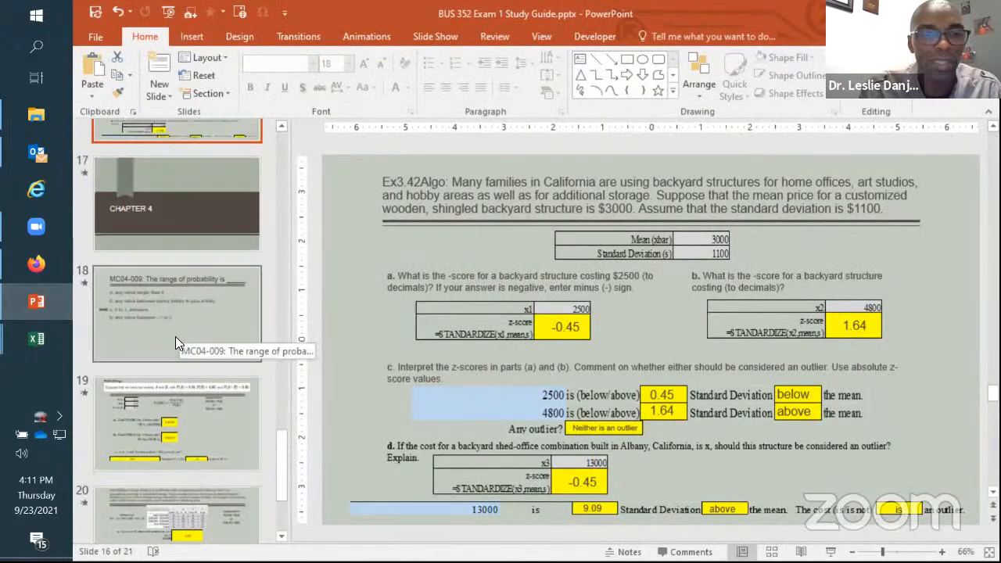
left_click(173, 327)
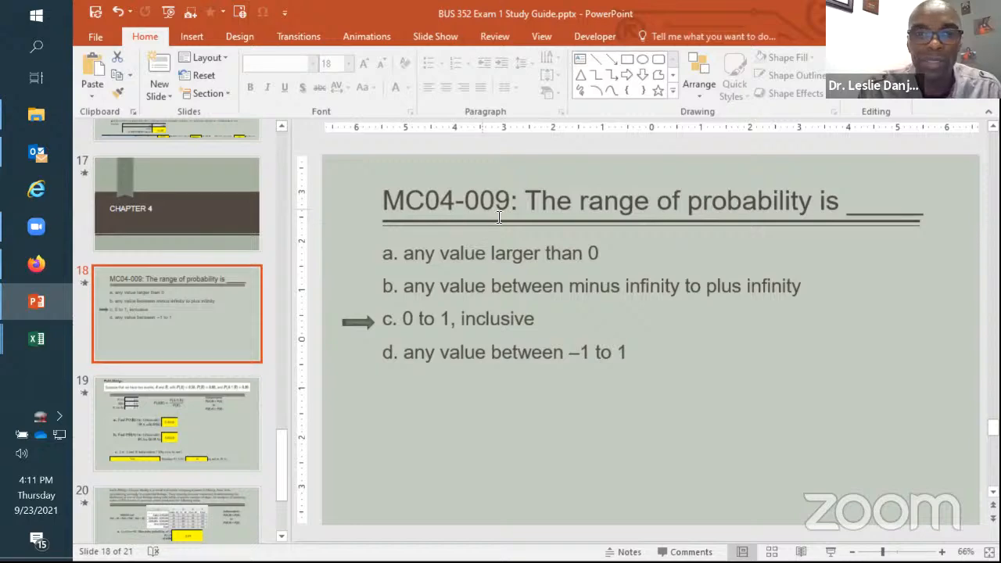
left_click(204, 437)
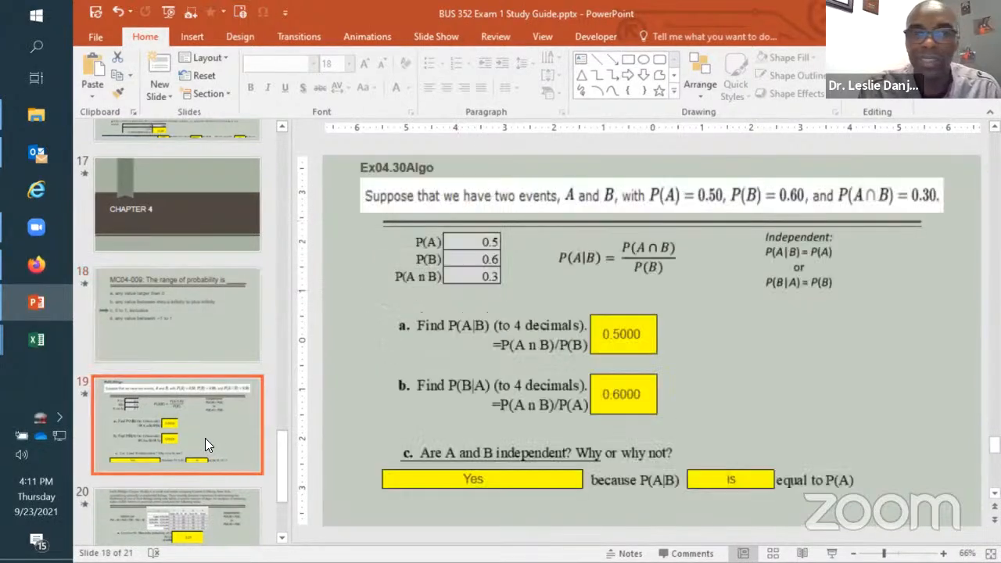
left_click(211, 499)
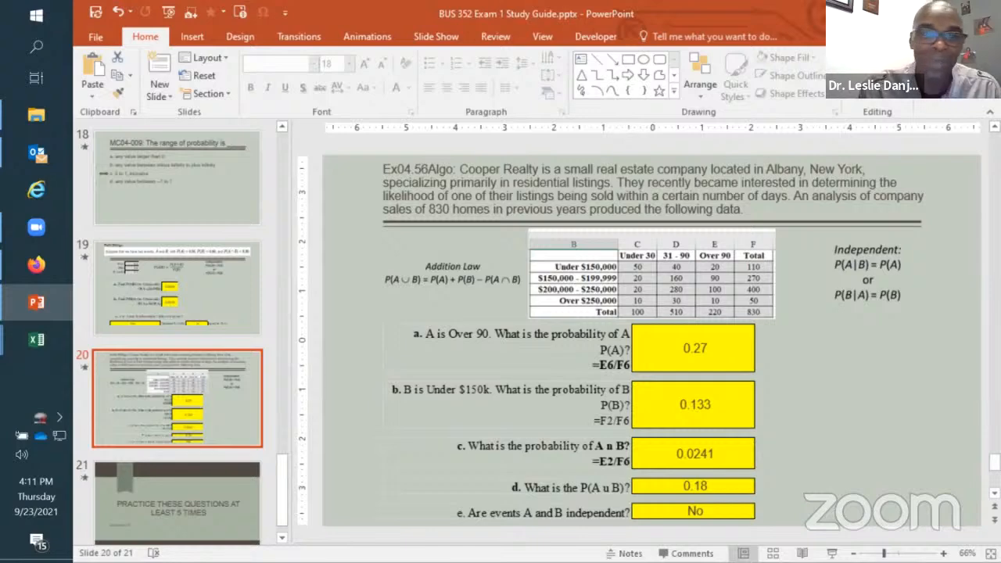
Step: Switch to the Chapter 4 homework template workbook in Excel and group the MC04.009, Ex04.30Algo and Ex04.56Algo sheets
key("alt+Tab")
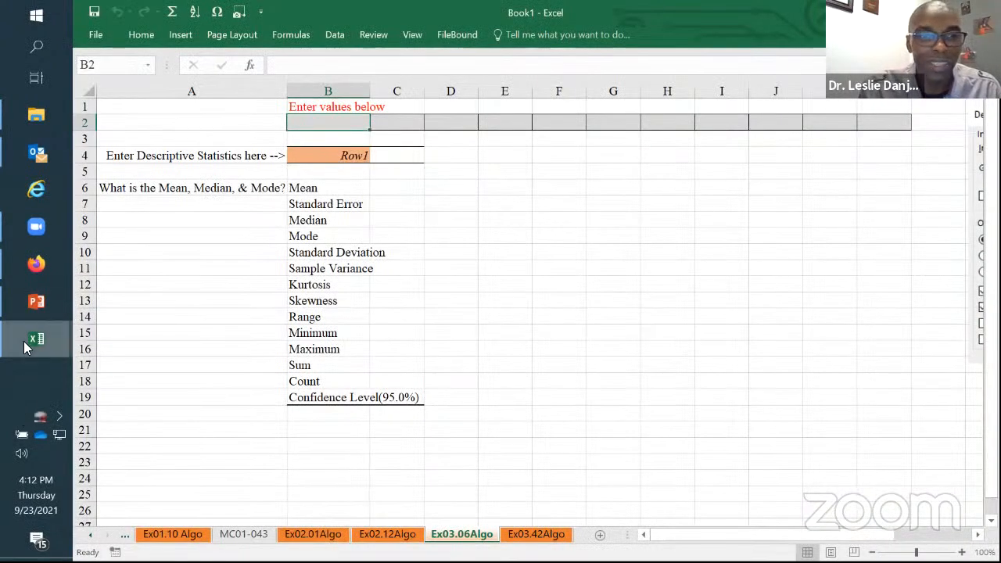
mouse_move(26, 347)
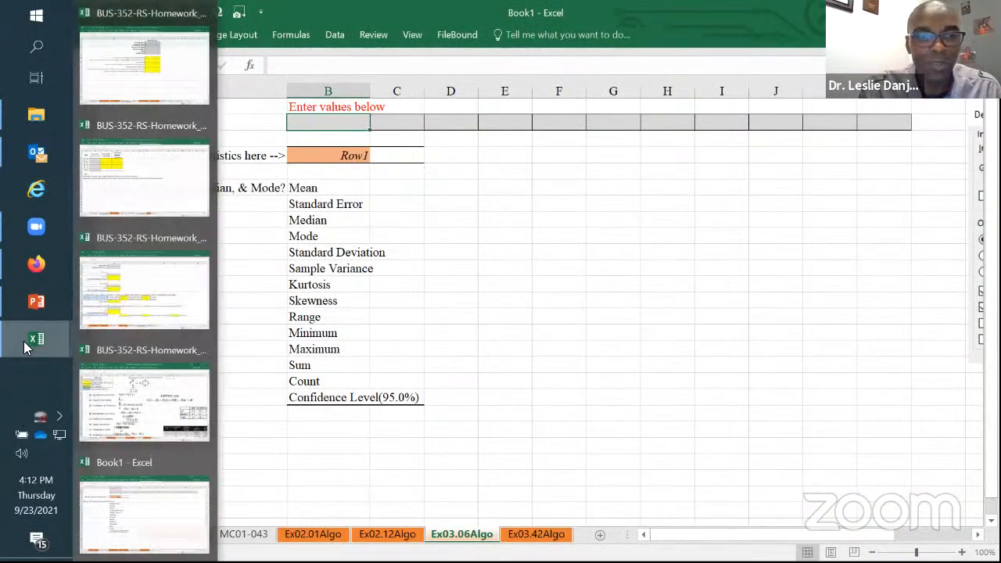
left_click(136, 365)
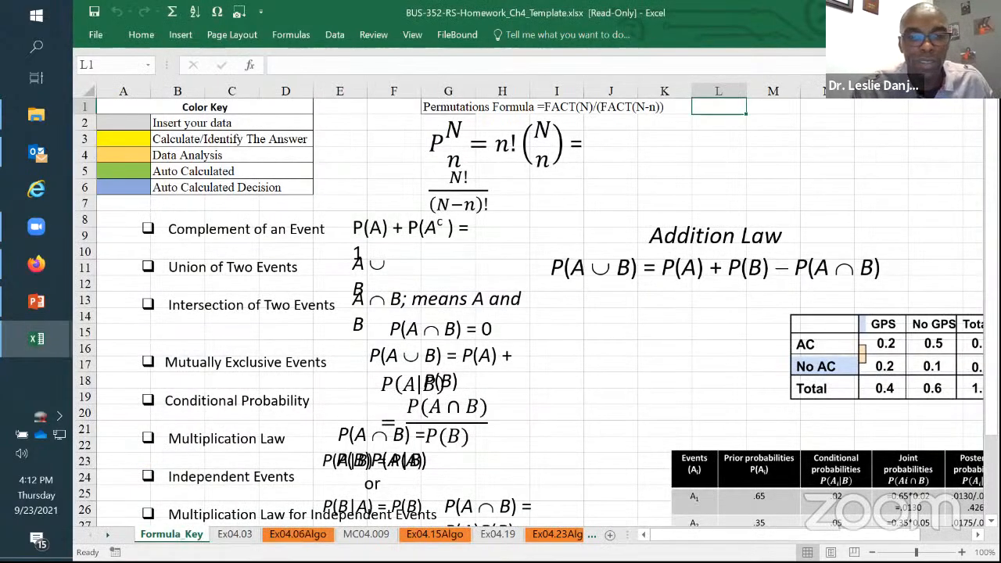
left_click(367, 535)
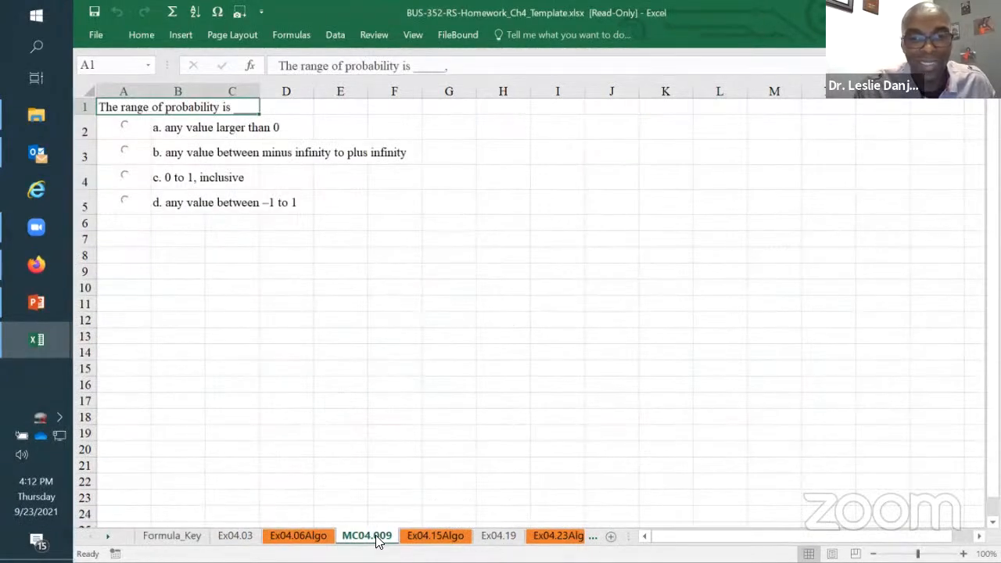
left_click(113, 534)
left_click(113, 535)
left_click(113, 535)
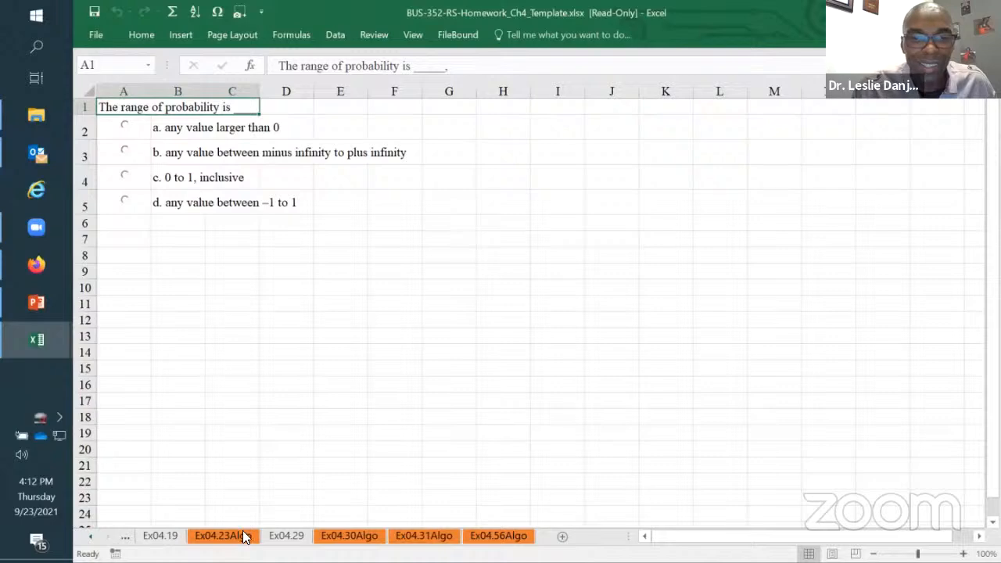
left_click(357, 538)
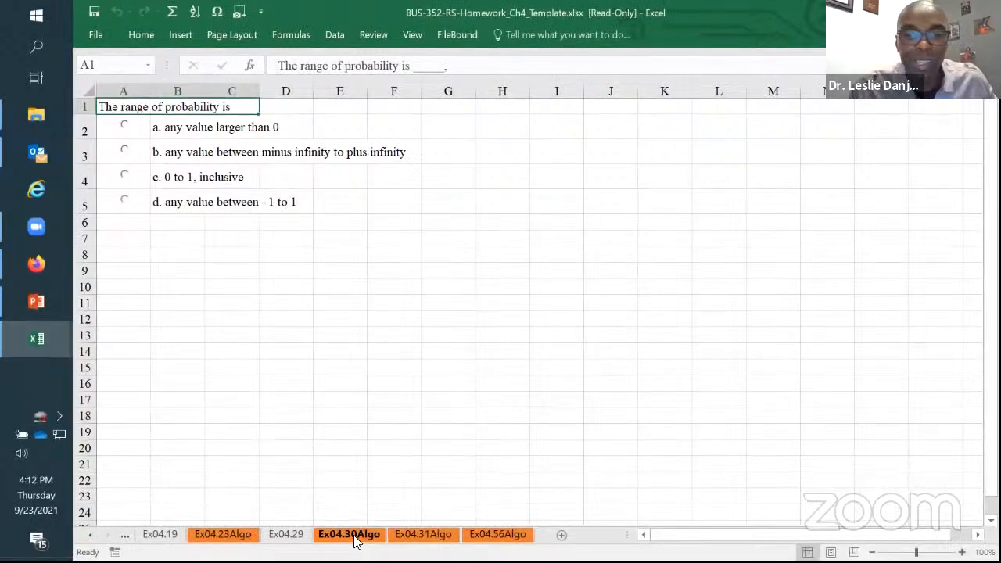
left_click(355, 536, "ctrl")
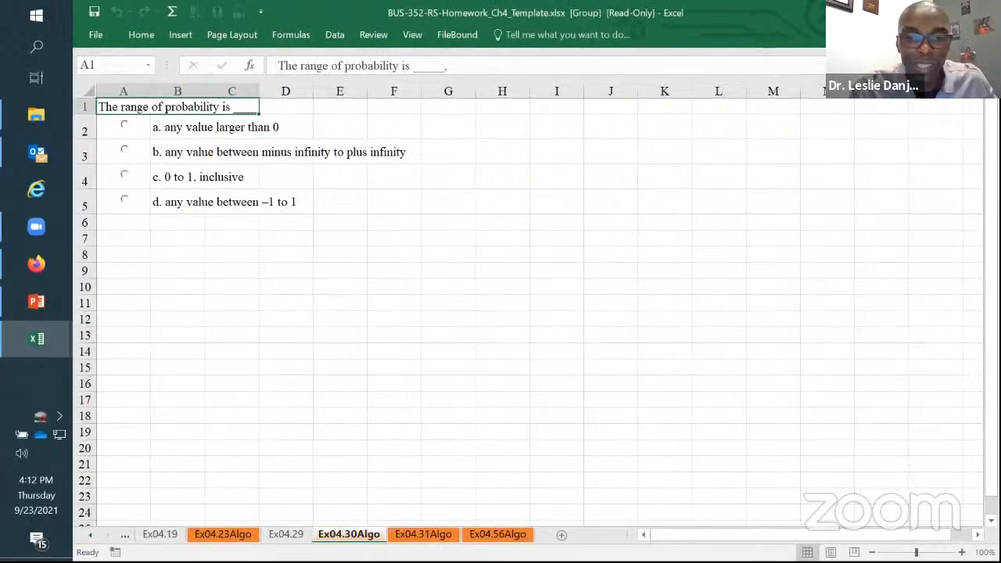
left_click(500, 537, "ctrl")
Step: Copy the grouped MC04.009, Ex04.30Algo and Ex04.56Algo sheets to the end of Book1
right_click(508, 538)
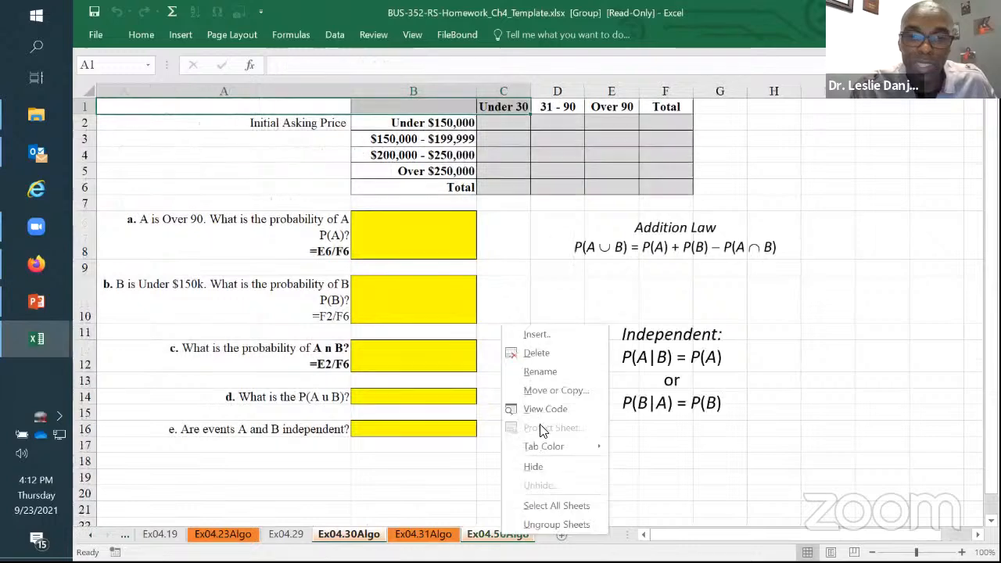
key("Escape")
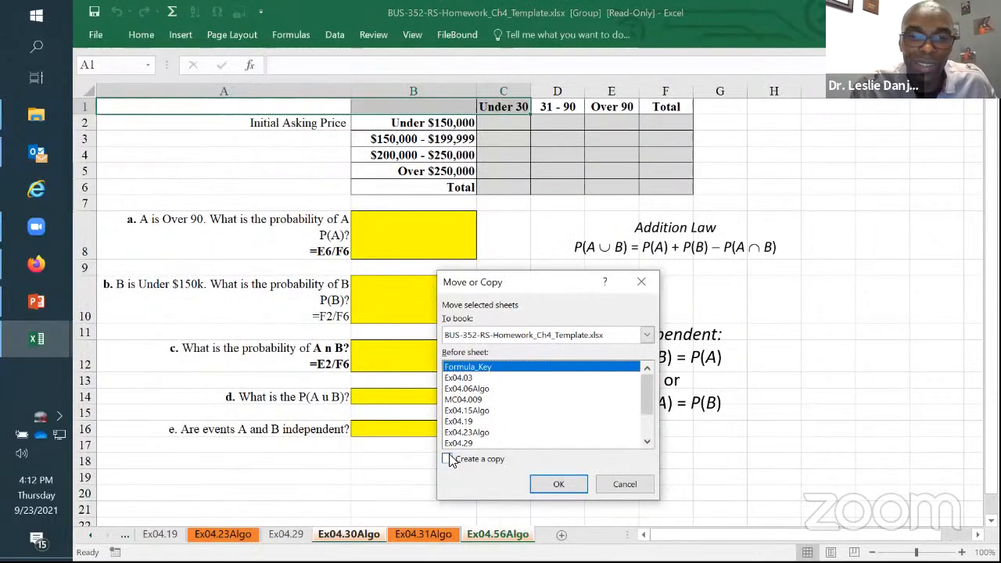
left_click(447, 458)
left_click(489, 336)
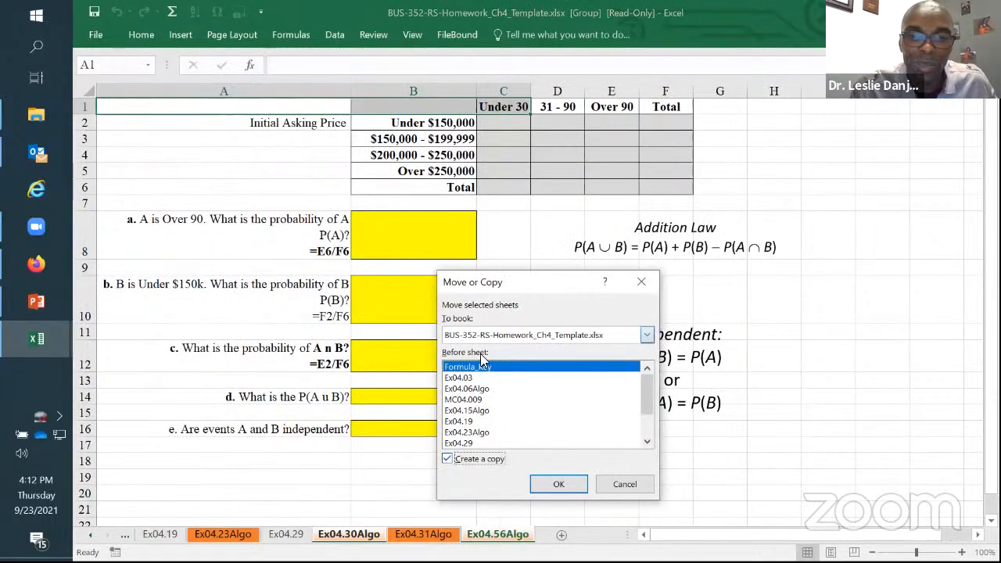
left_click(485, 401)
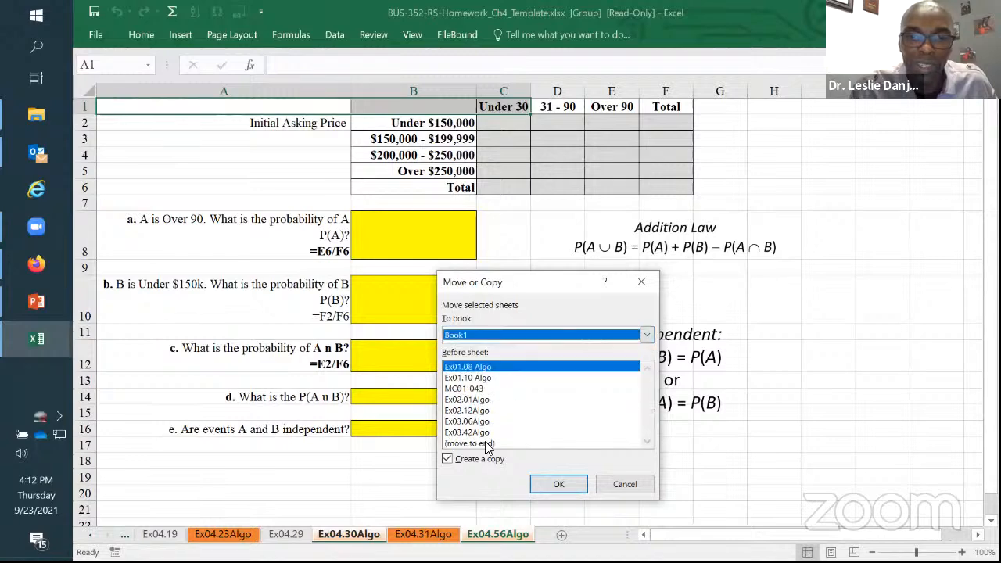
left_click(485, 443)
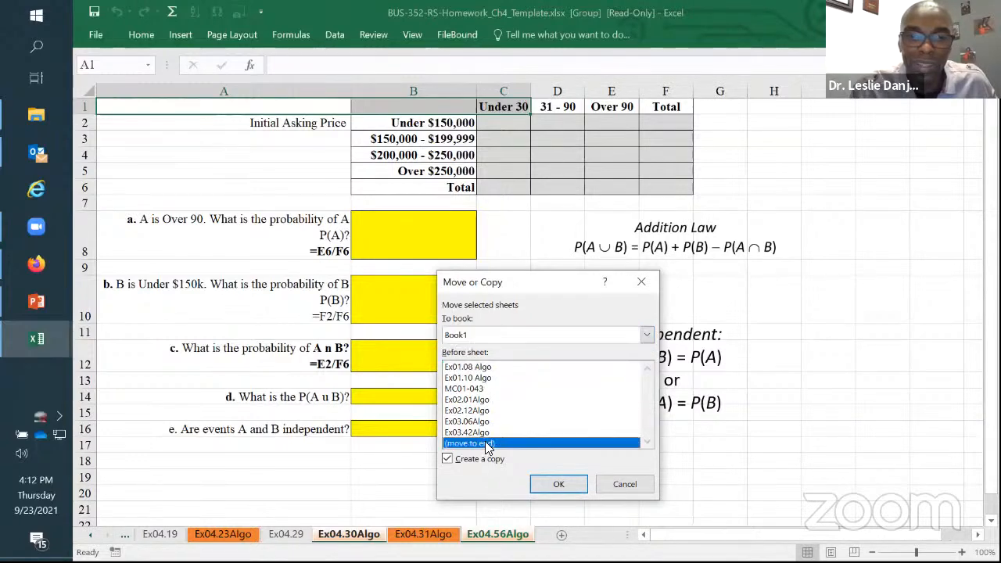
left_click(545, 486)
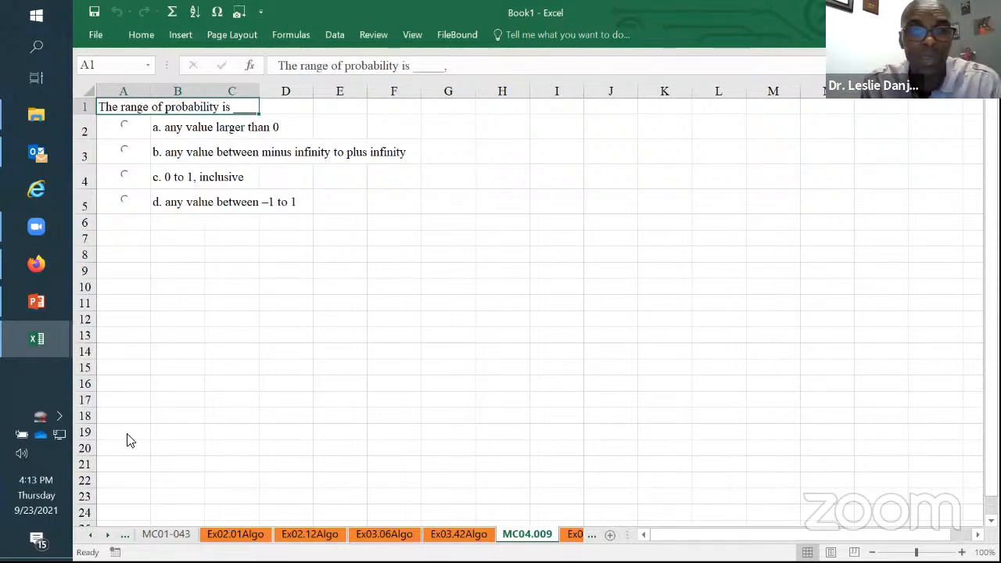
Step: Save the Book1 workbook to the Desktop as an Excel workbook named BUS352Exam1
left_click(95, 34)
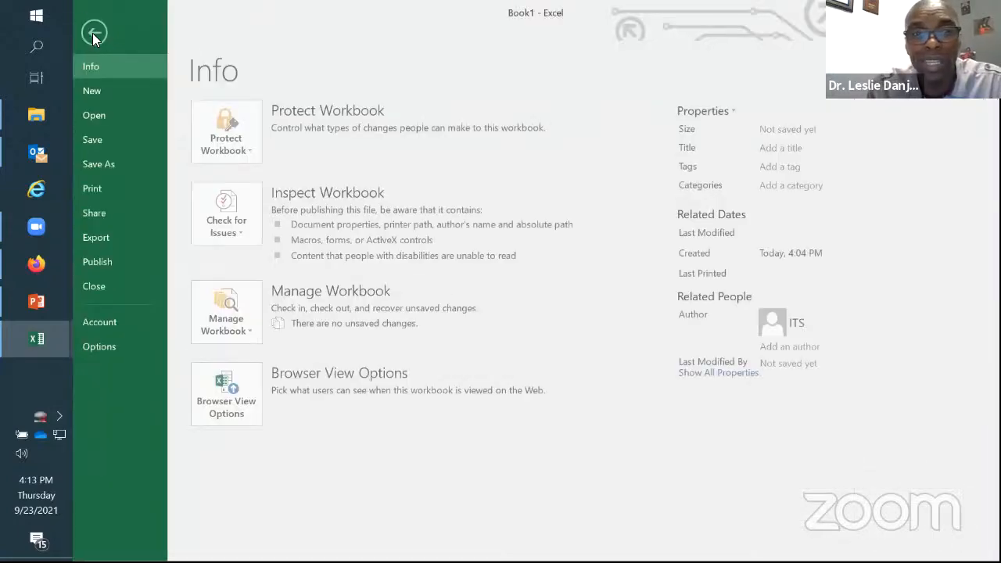
left_click(111, 164)
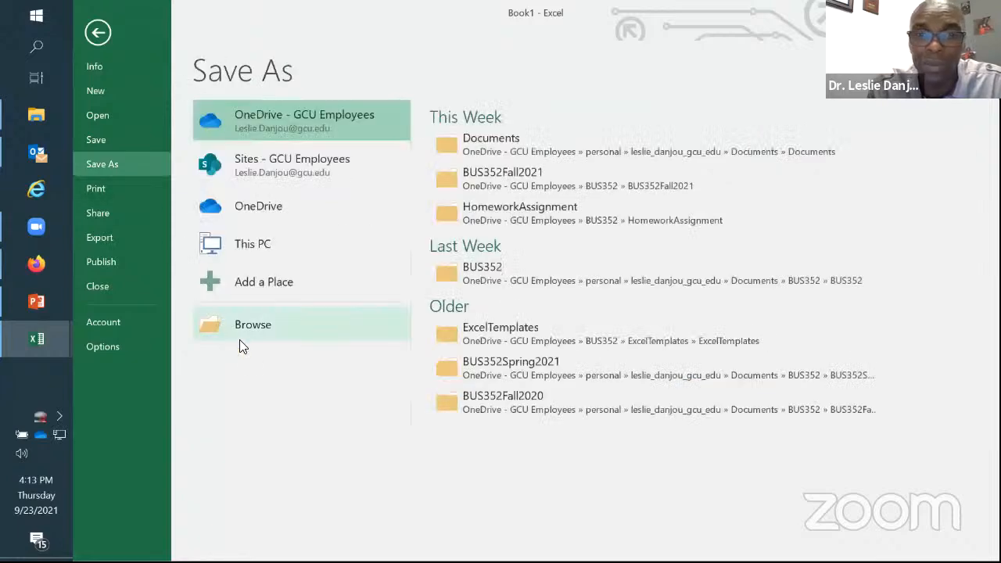
left_click(252, 337)
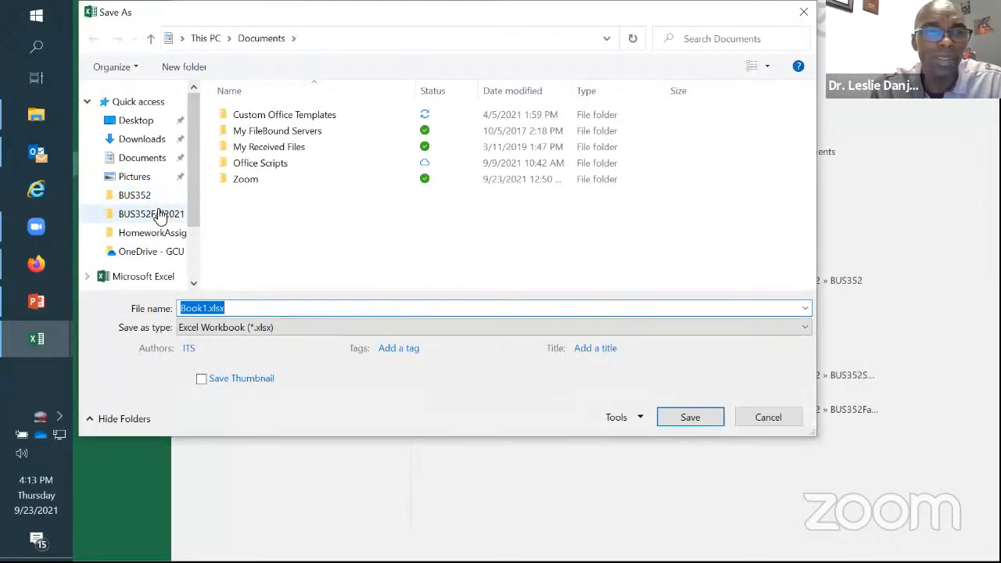
left_click(146, 122)
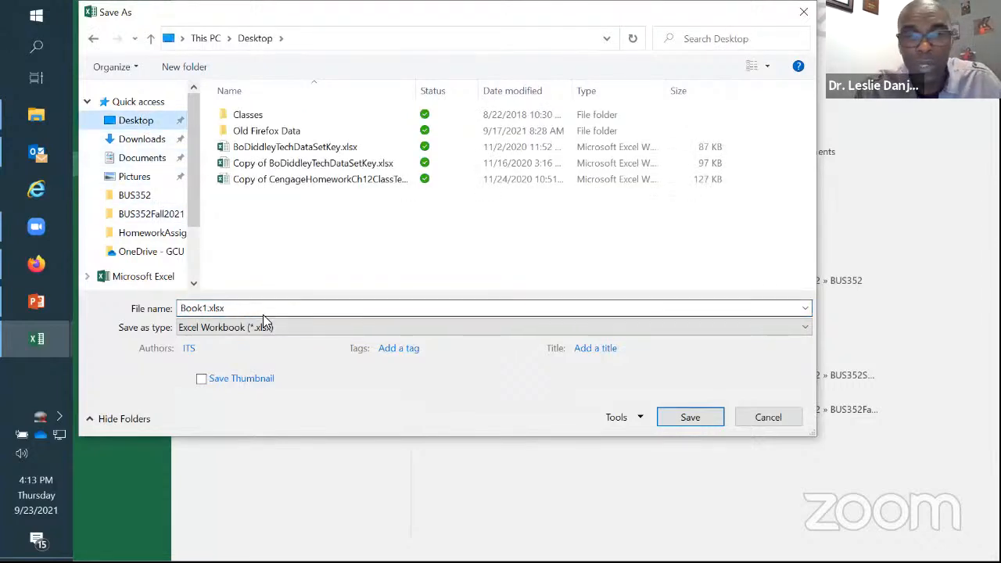
double_click(284, 306)
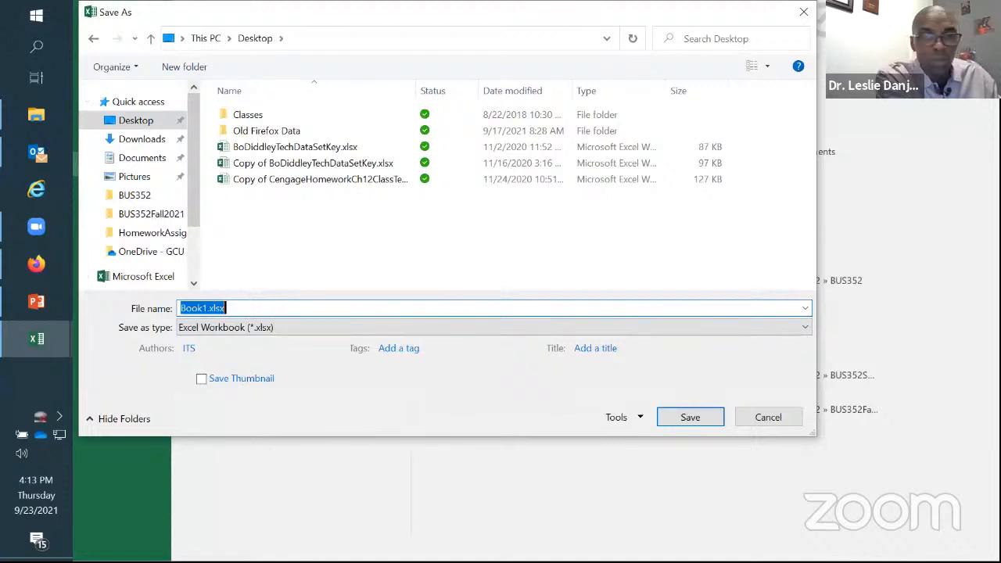
type("BU")
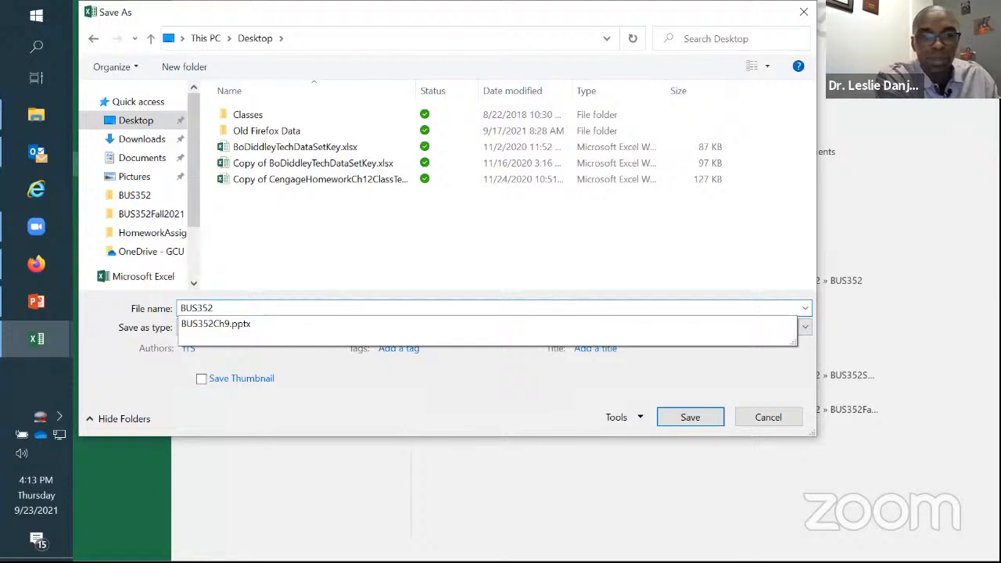
type("S352Exam1")
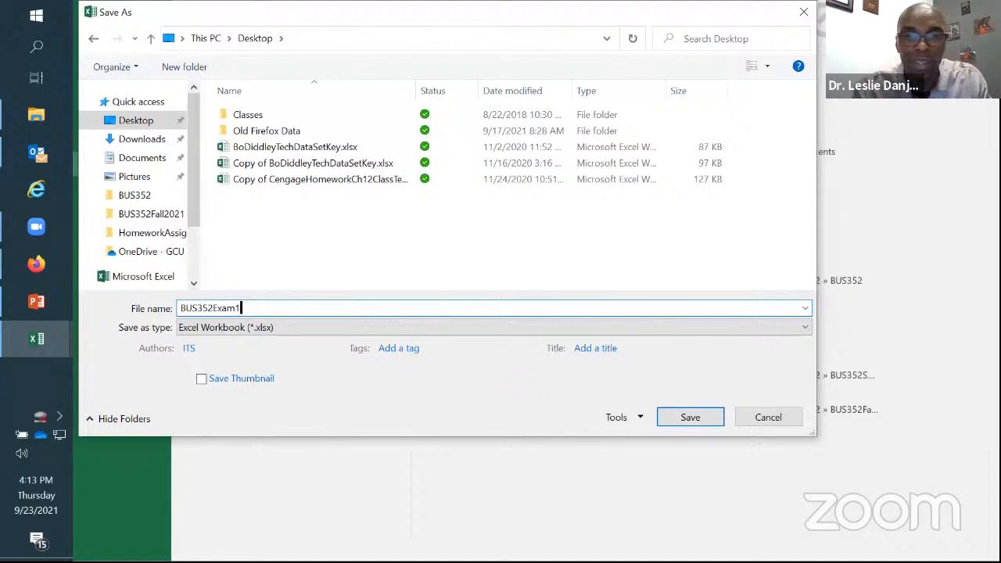
key("Return")
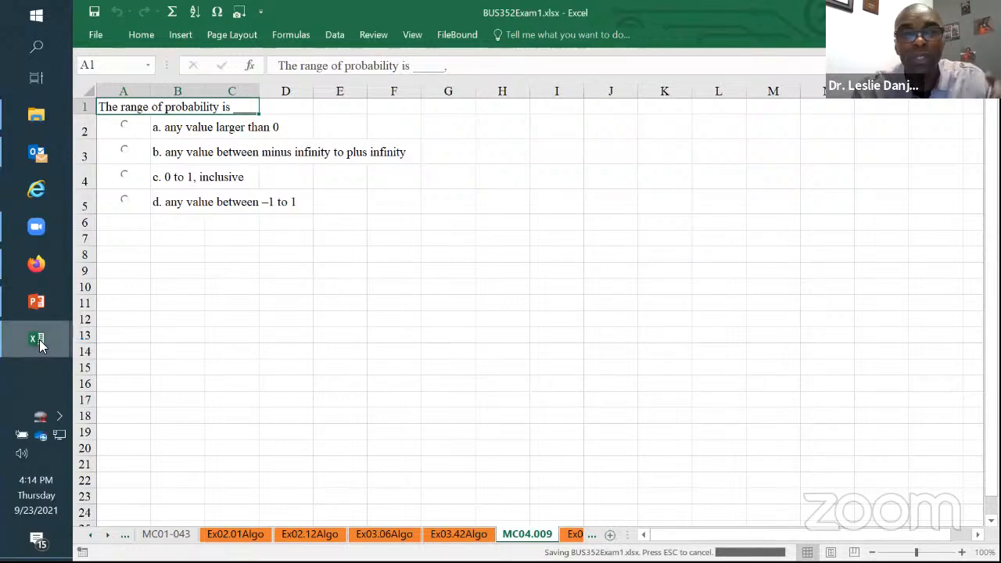
Step: Close the Chapter 1, 2, 3 and 4 homework template workbooks, leaving only BUS352Exam1.xlsx open
mouse_move(42, 344)
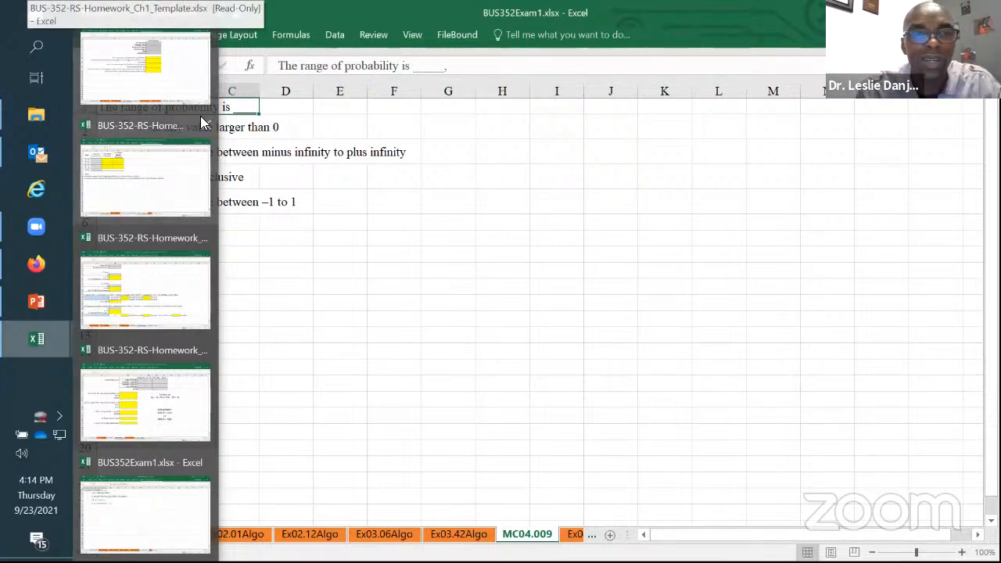
left_click(201, 11)
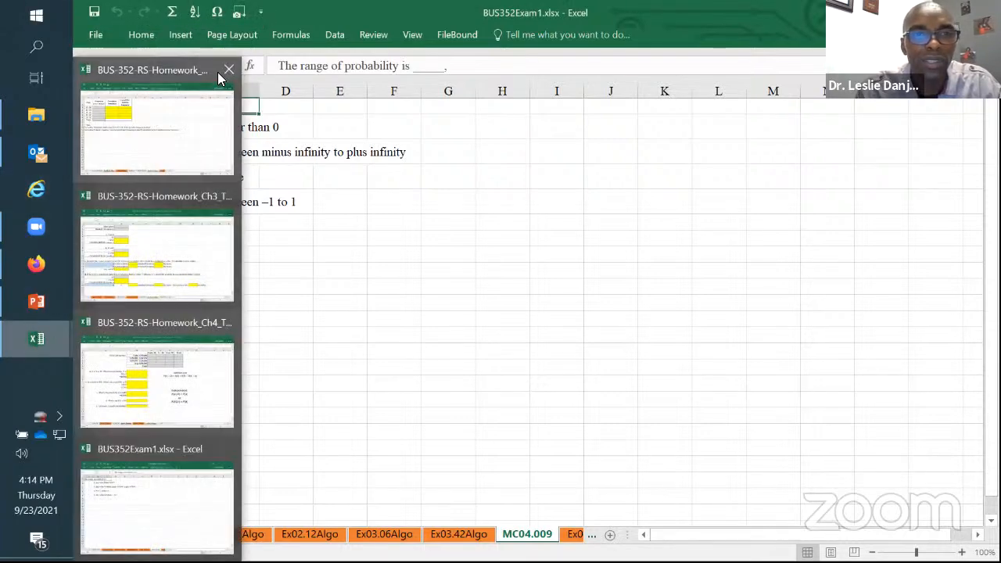
left_click(220, 71)
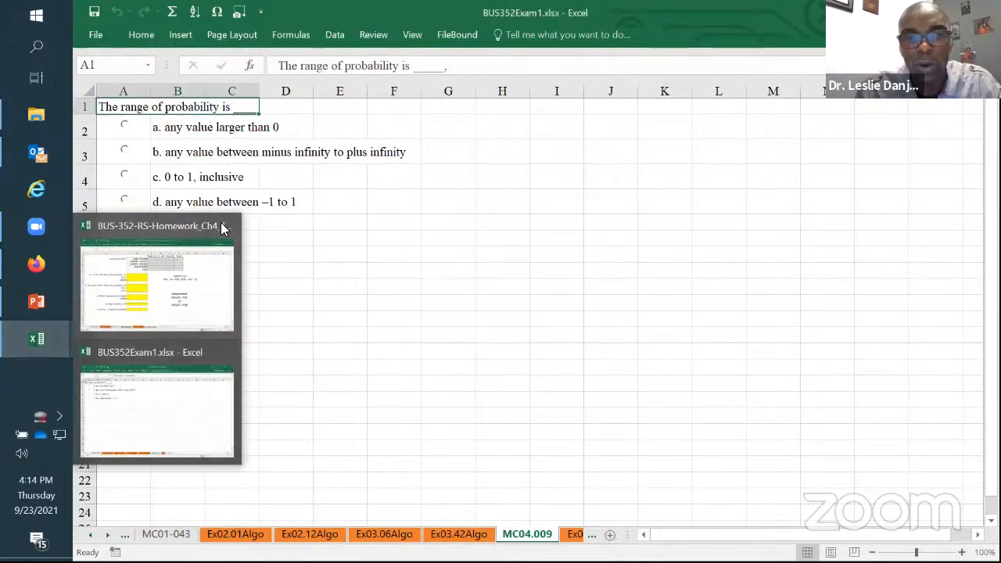
left_click(226, 216)
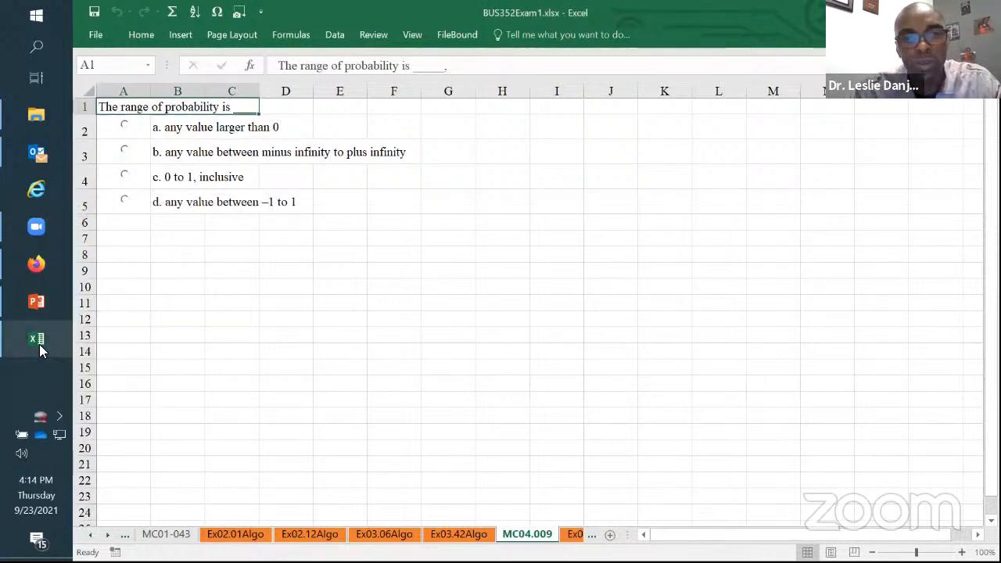
mouse_move(41, 351)
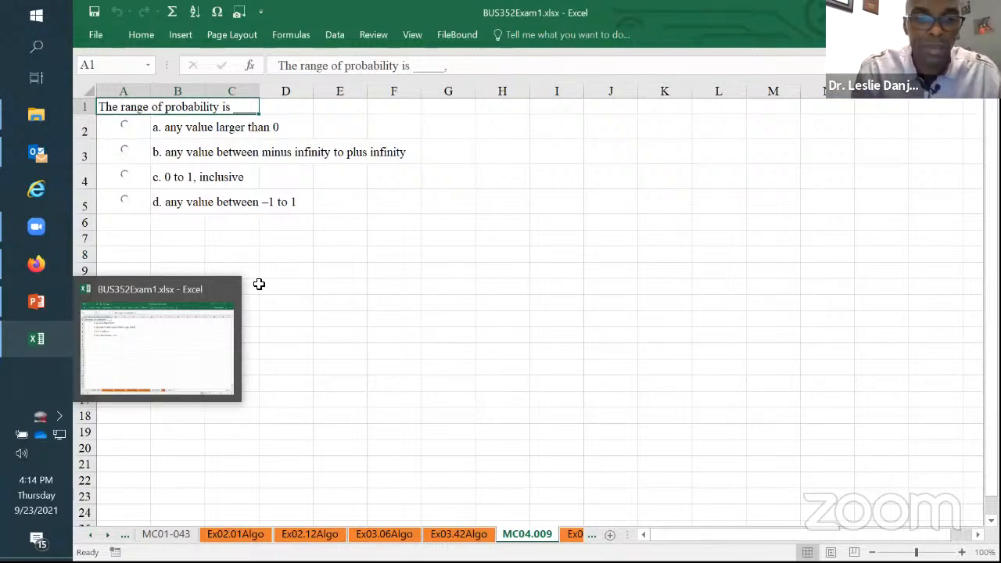
Step: Go back to the first sheet of the exam workbook, Ex01.08 Algo
left_click(90, 536)
left_click(89, 537)
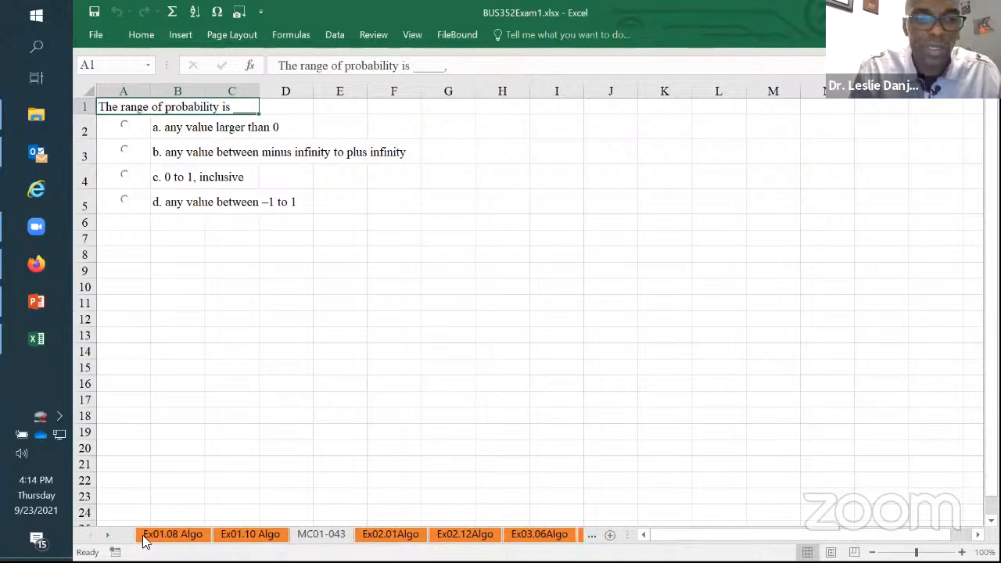
left_click(169, 534)
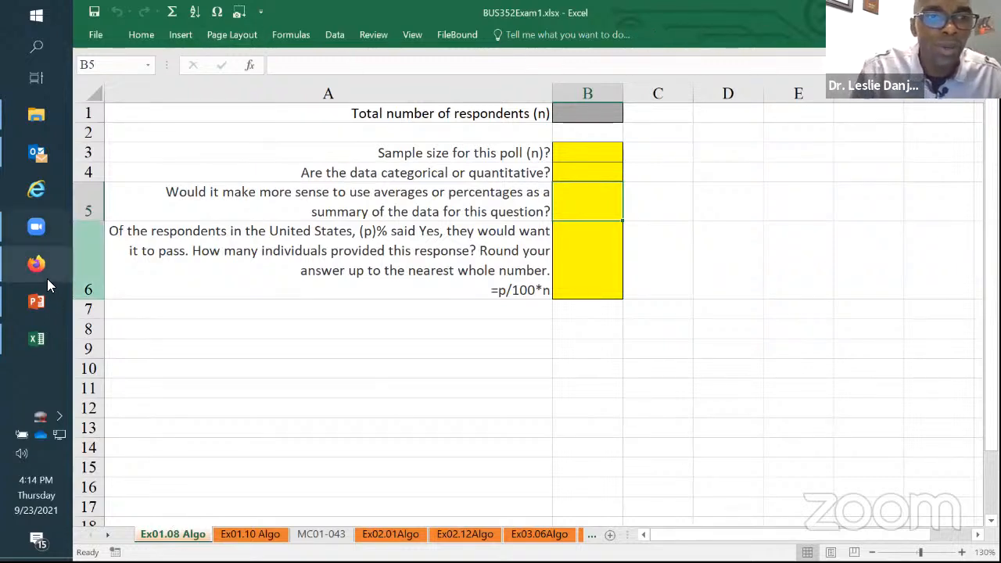
Step: Switch to the BUS 352 Exam 1 Study Guide in PowerPoint and start the slide show from slide 8, Ex01.08Algo
left_click(41, 308)
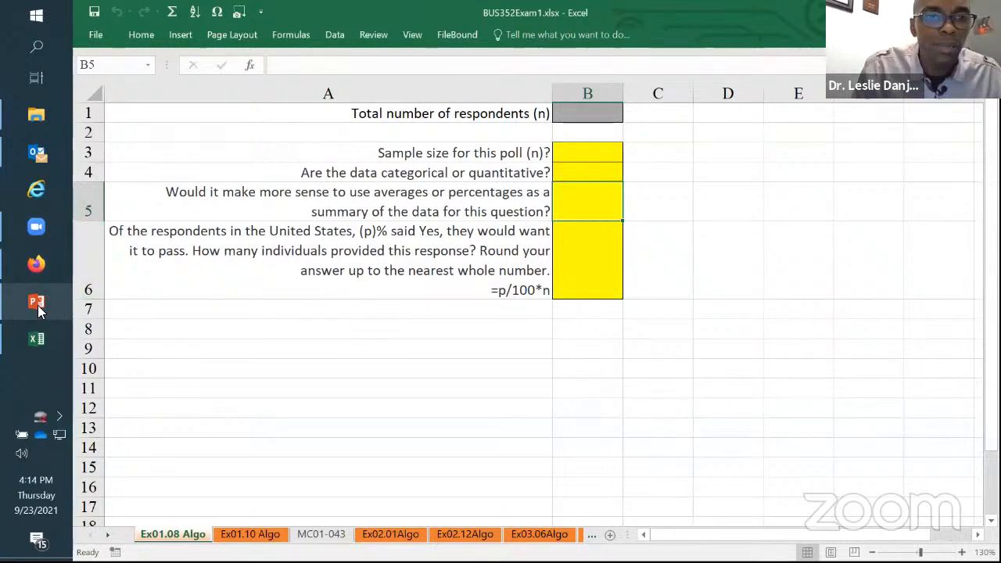
scroll(142, 325, "up", 10)
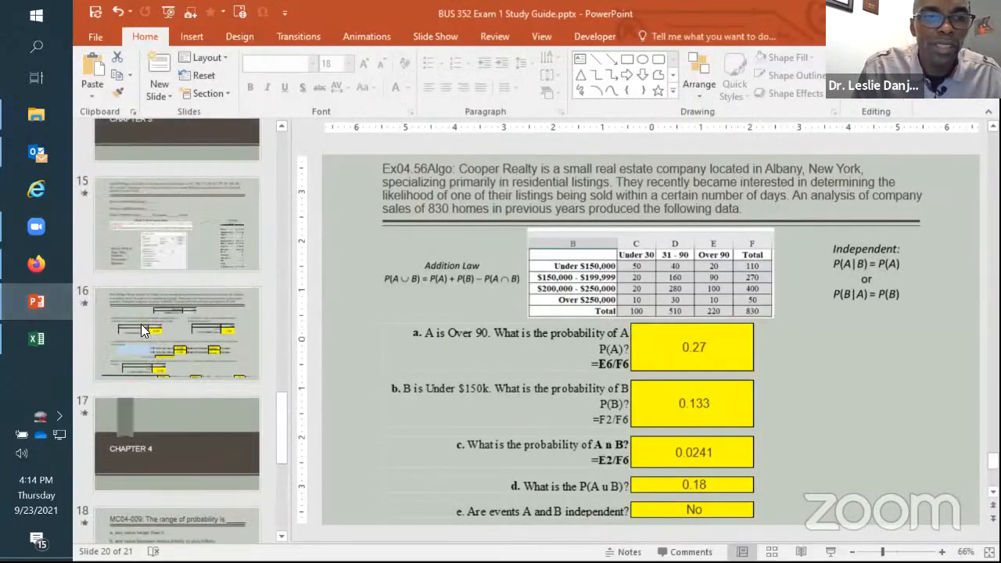
scroll(140, 321, "up", 4)
scroll(141, 325, "down", 4)
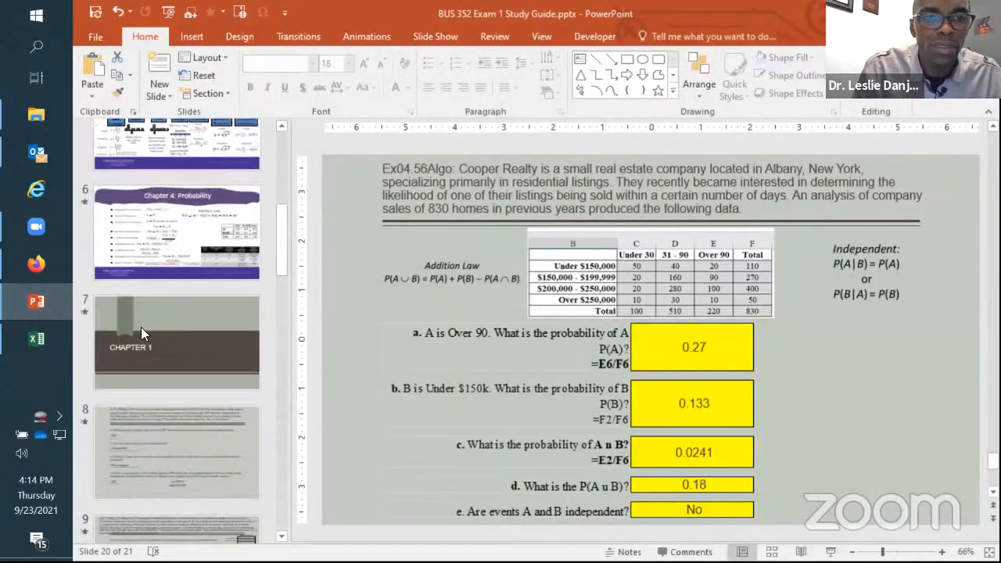
left_click(155, 209)
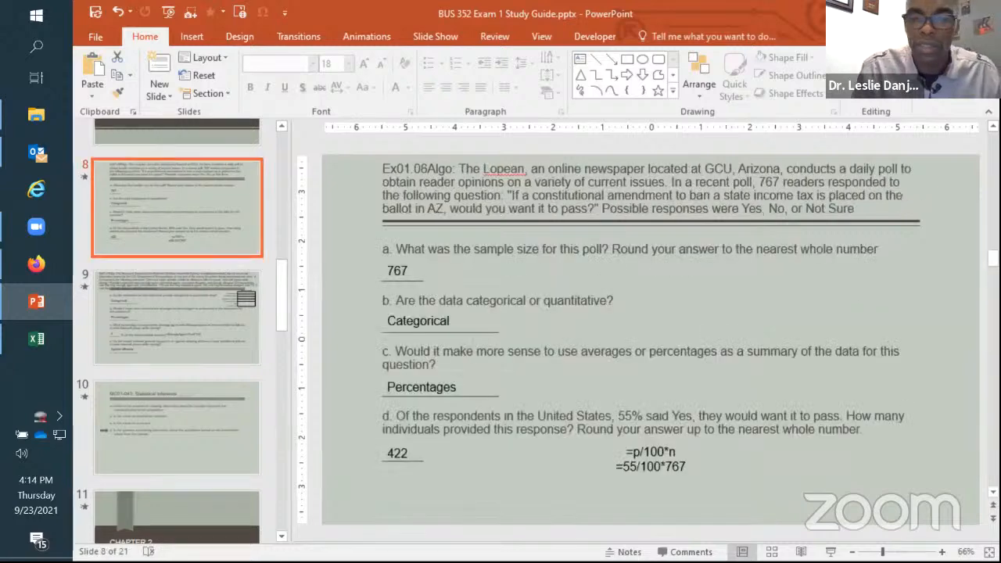
left_click(830, 552)
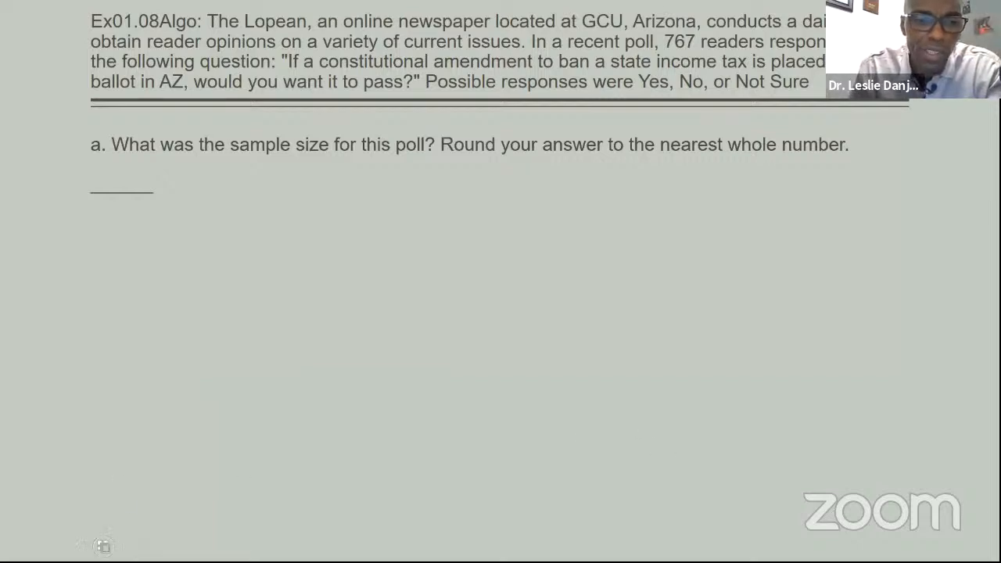
Step: Turn on the laser pointer for the slide show and reveal the answer to question a
left_click(105, 539)
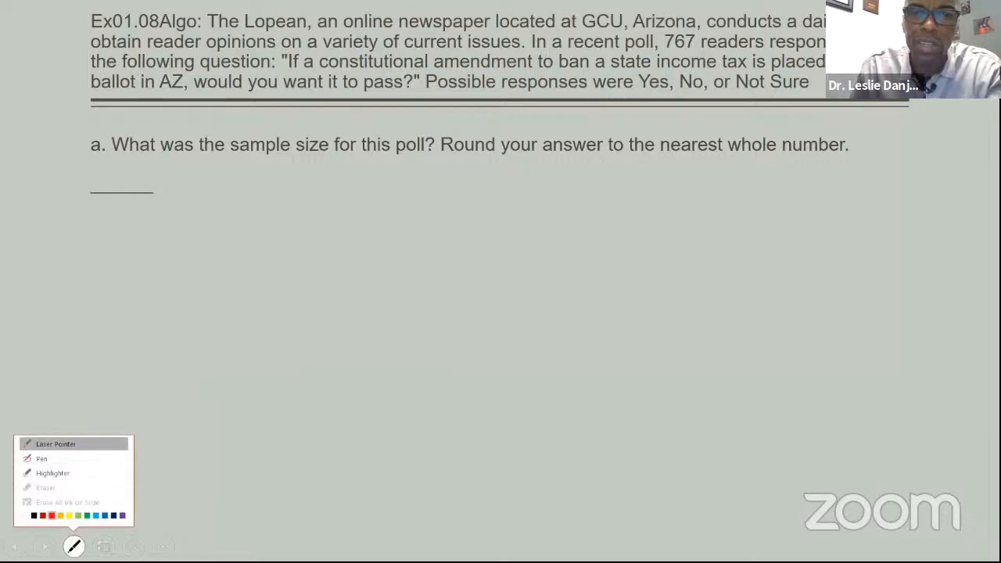
left_click(83, 444)
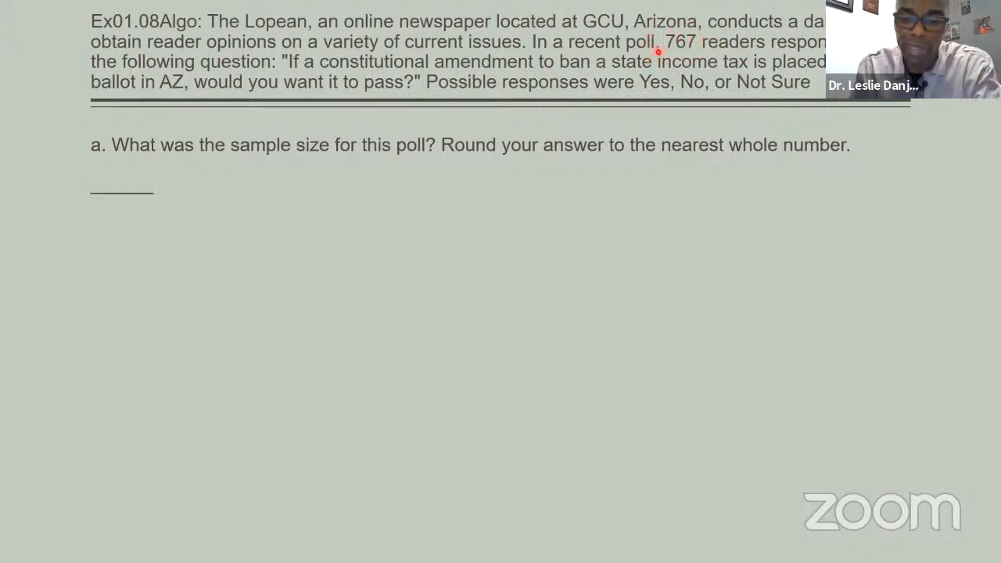
left_click(660, 53)
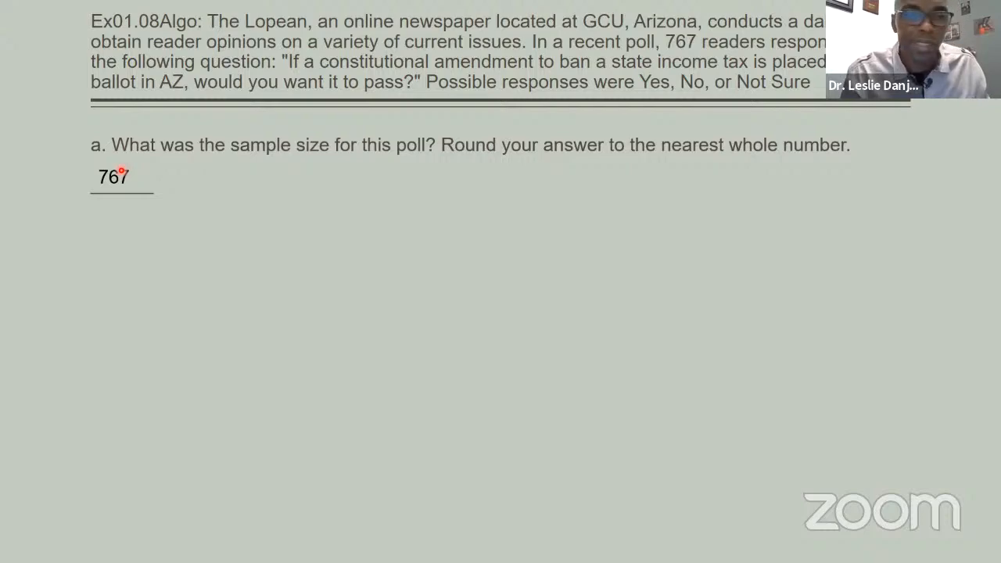
Step: Switch to BUS352Exam1 in Excel, float its window over the slide below question a, and widen it to include column C
key("alt+Tab")
key("alt+Tab")
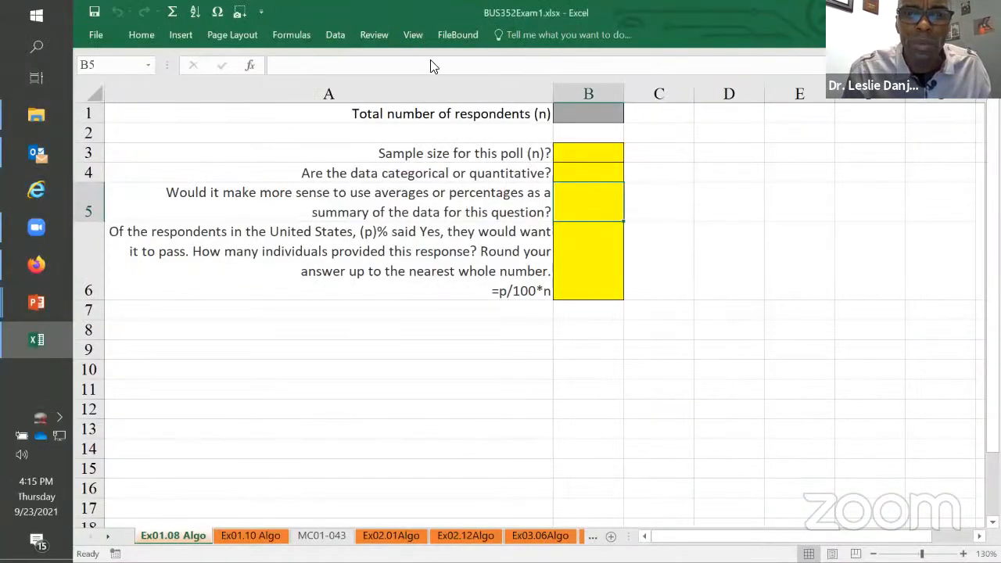
left_click_drag(410, 13, 550, 202)
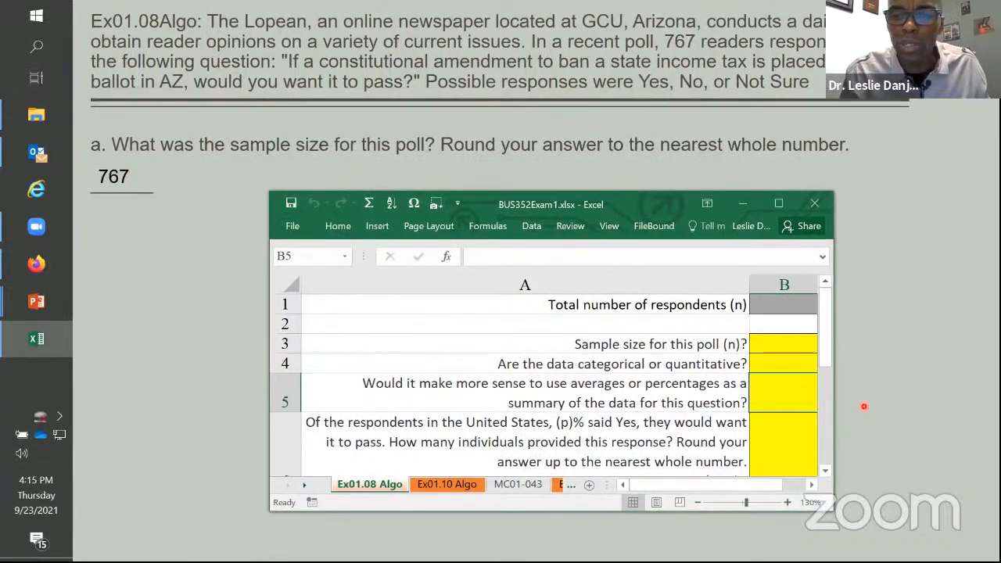
left_click_drag(833, 396, 927, 397)
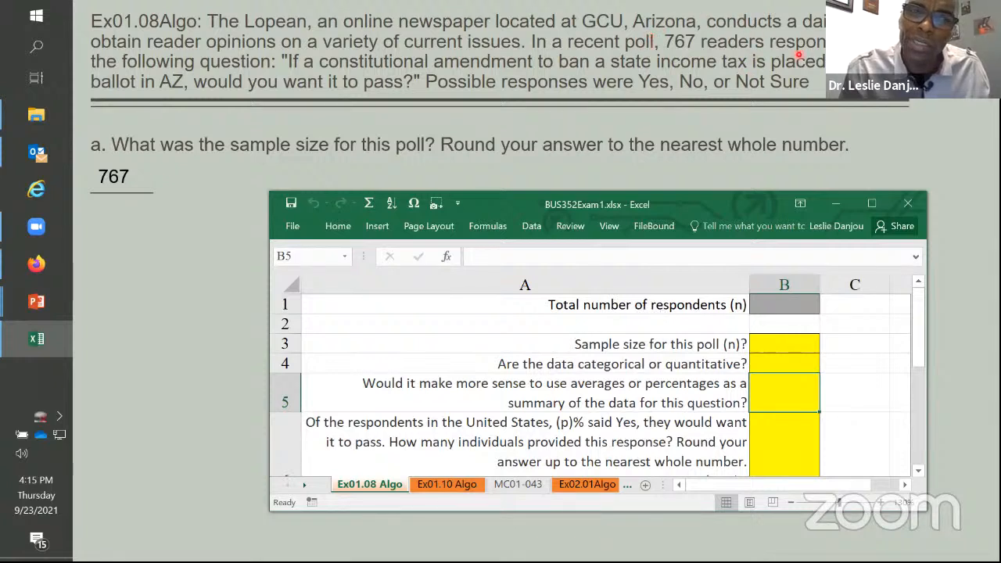
Step: Enter 767 as the total number of respondents in B1 and set the sample size in B3 to =B1
left_click(786, 305)
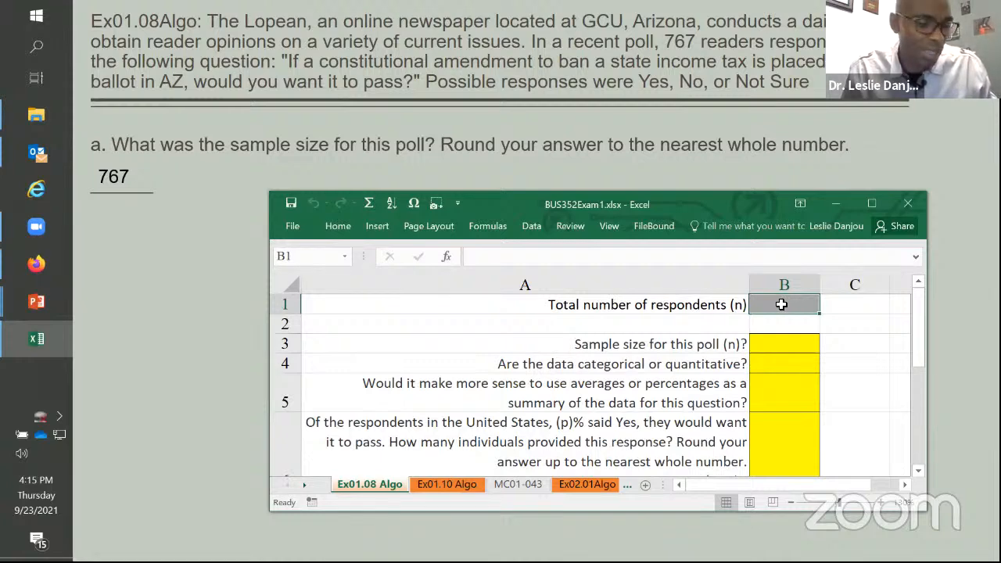
type("767")
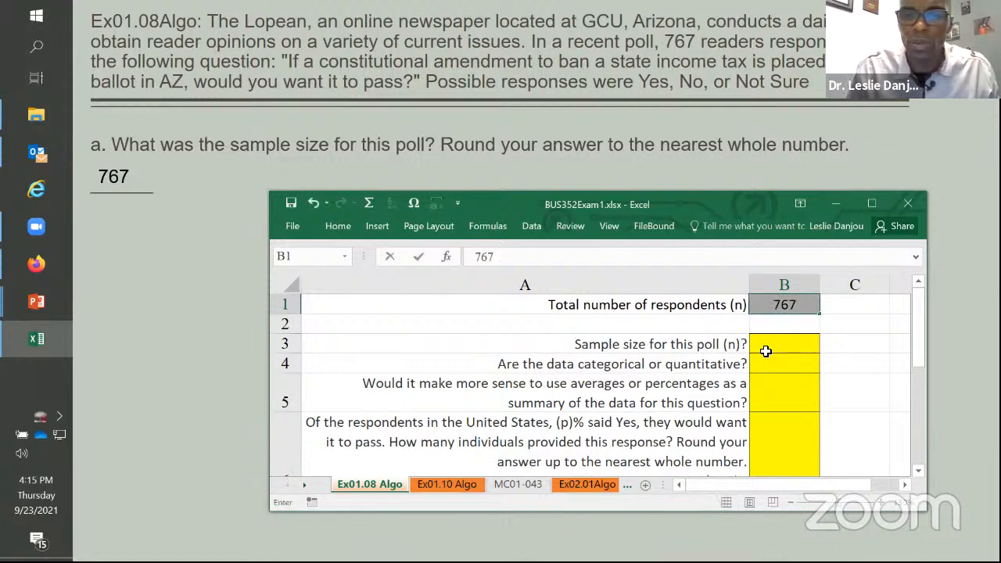
left_click(784, 346)
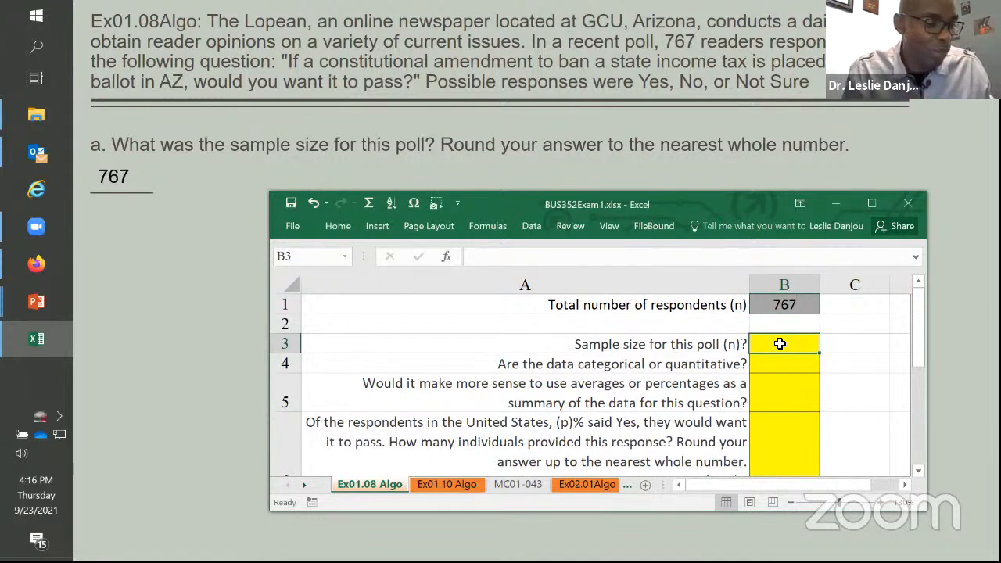
type("=")
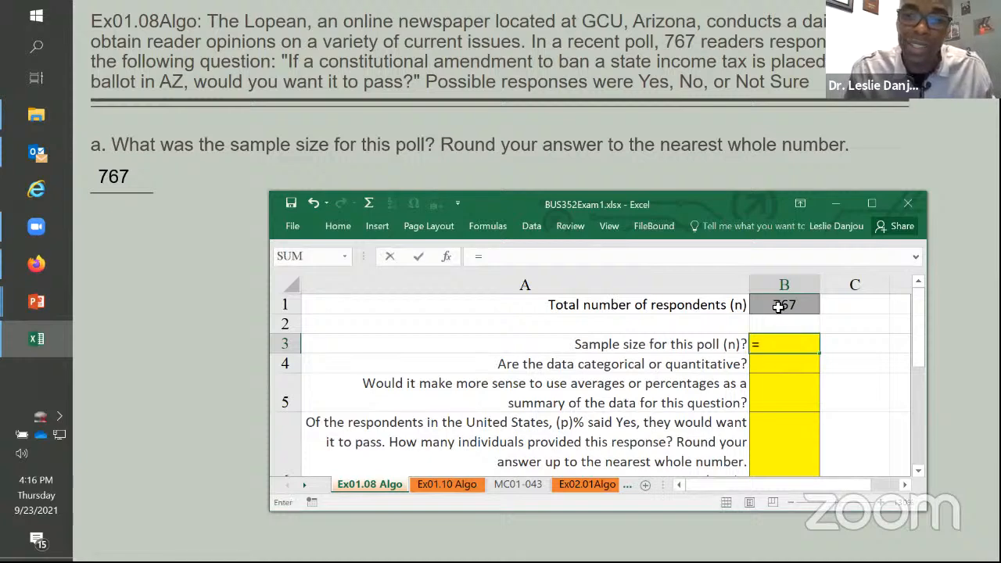
left_click(801, 308)
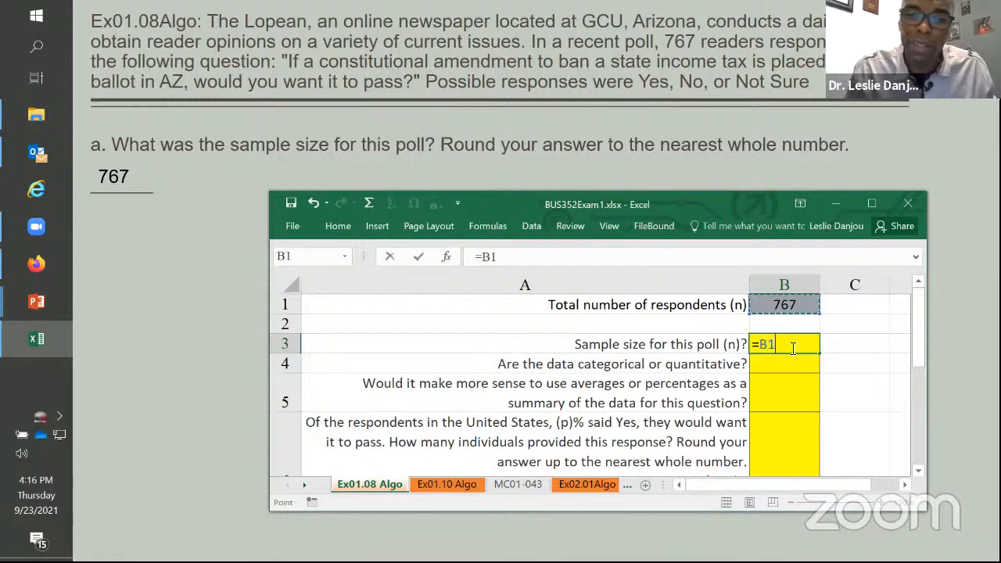
left_click(775, 371)
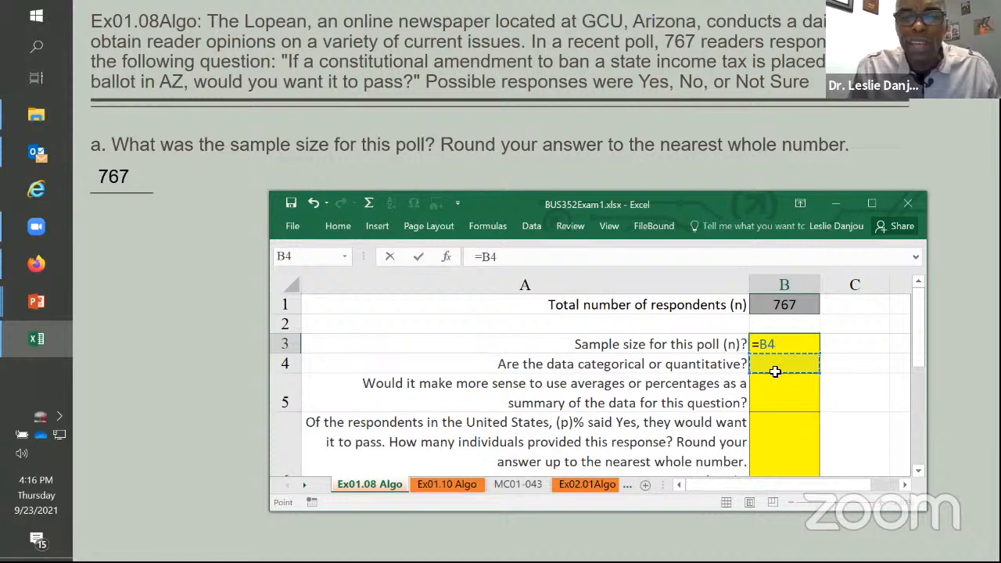
left_click_drag(781, 345, 759, 347)
left_click(788, 310)
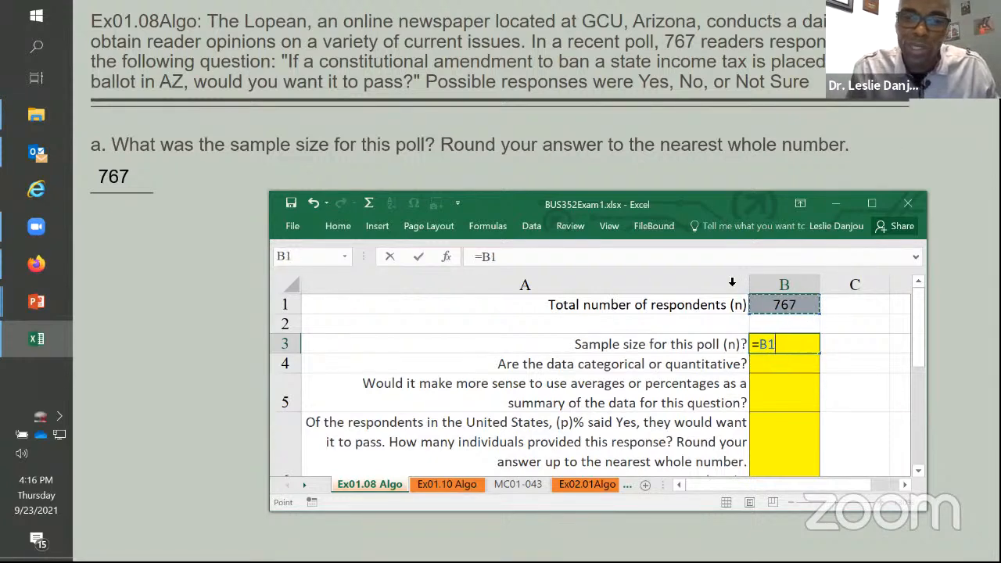
key("Return")
left_click(800, 347)
key("Return")
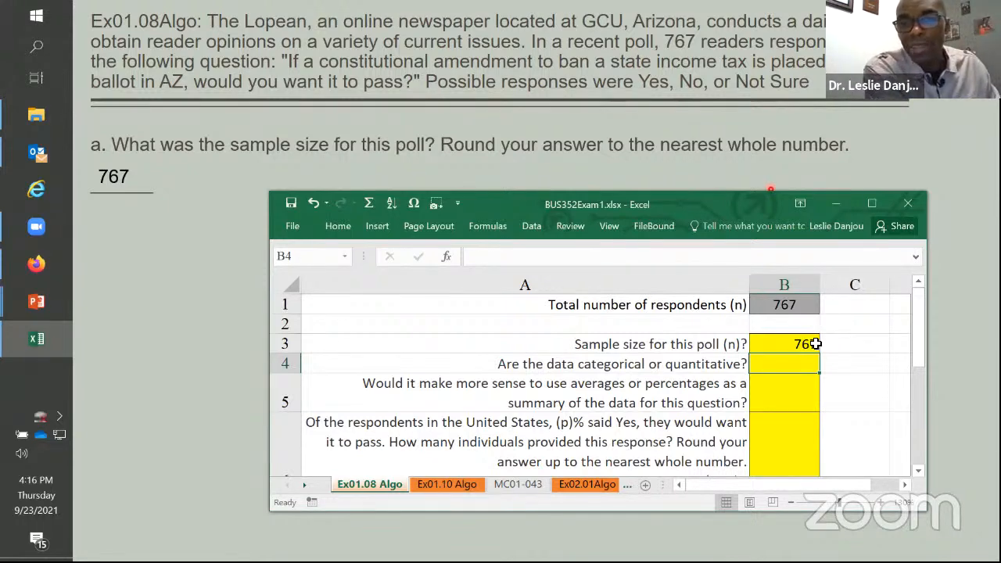
Step: Enter Cat in B4 for the data type question and Per in B5 for the averages-or-percentages question
type("Cat")
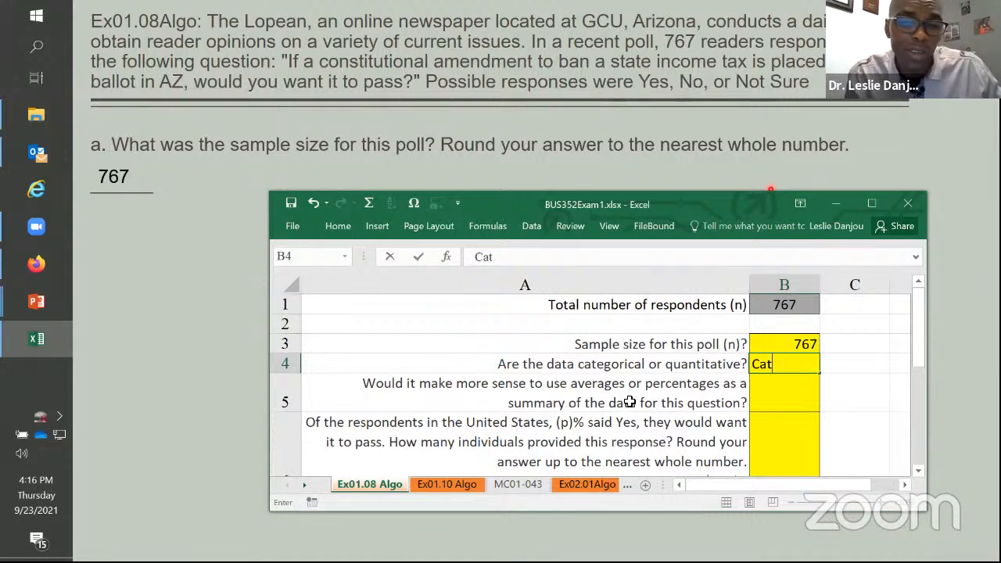
left_click(771, 390)
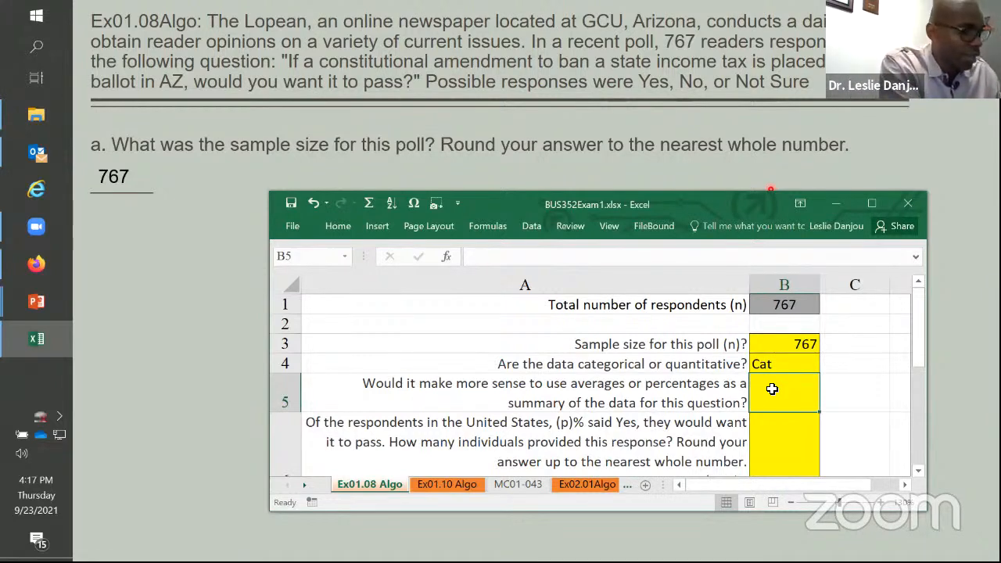
type("Per")
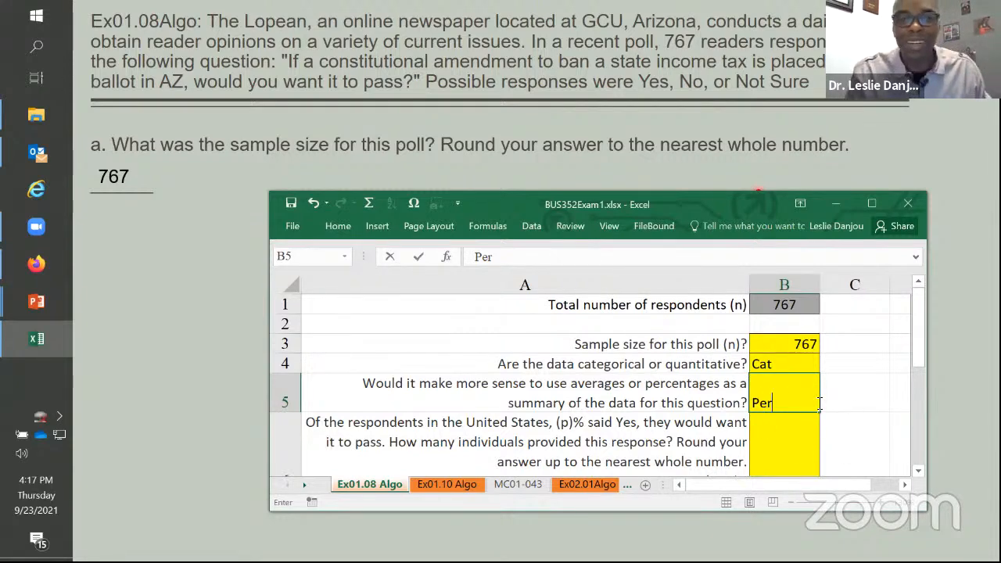
left_click(776, 455)
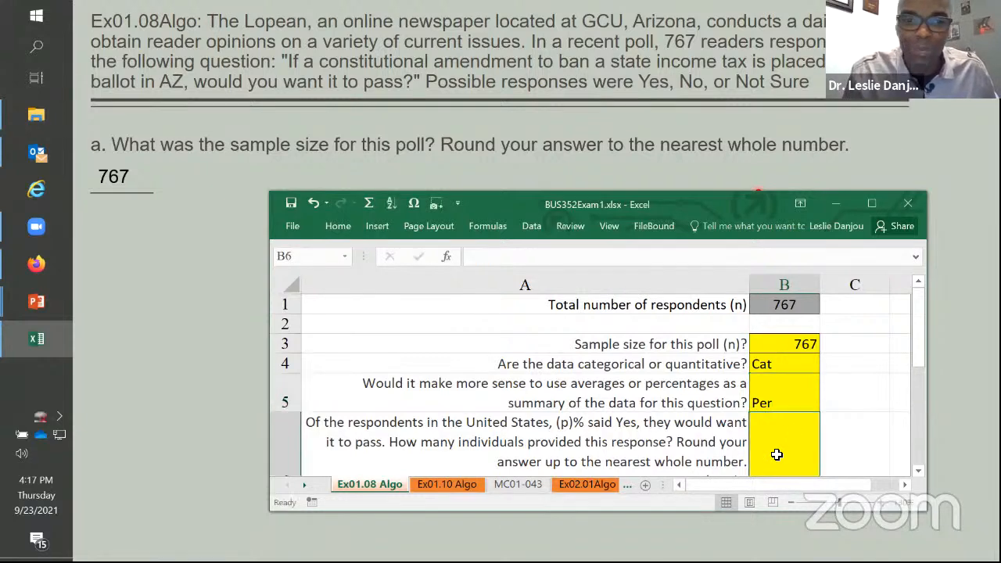
Step: Return to the PowerPoint slide show and reveal questions b, c and d of Ex01.08Algo with their answers and the worked formula
key("alt+Tab")
left_click(425, 373)
left_click(283, 277)
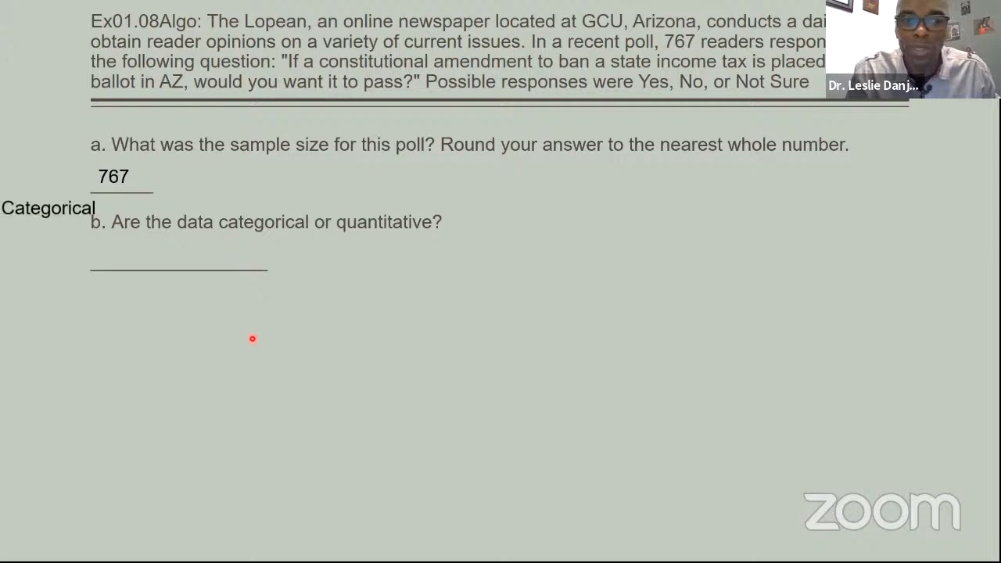
left_click(134, 212)
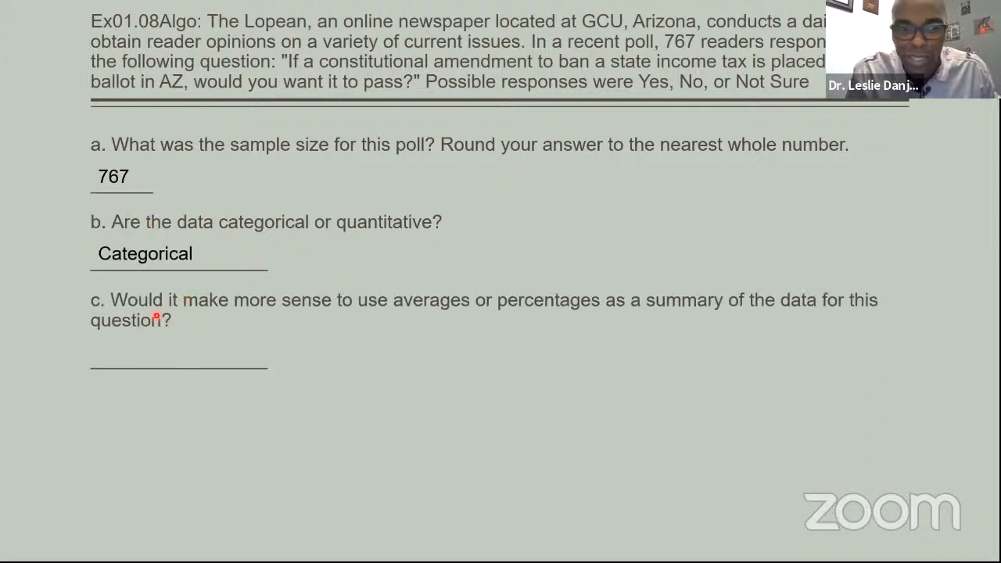
left_click(179, 353)
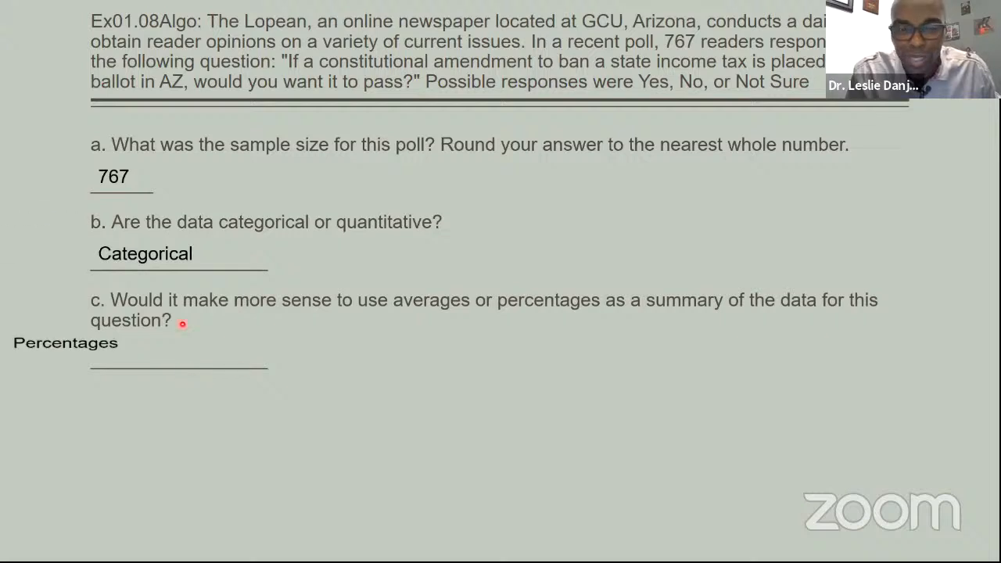
left_click(220, 363)
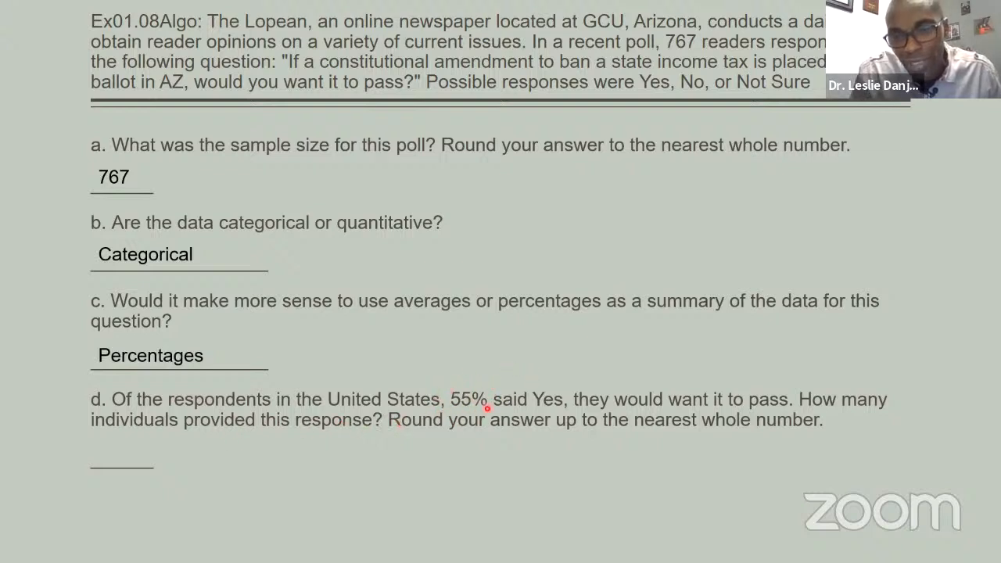
left_click(548, 406)
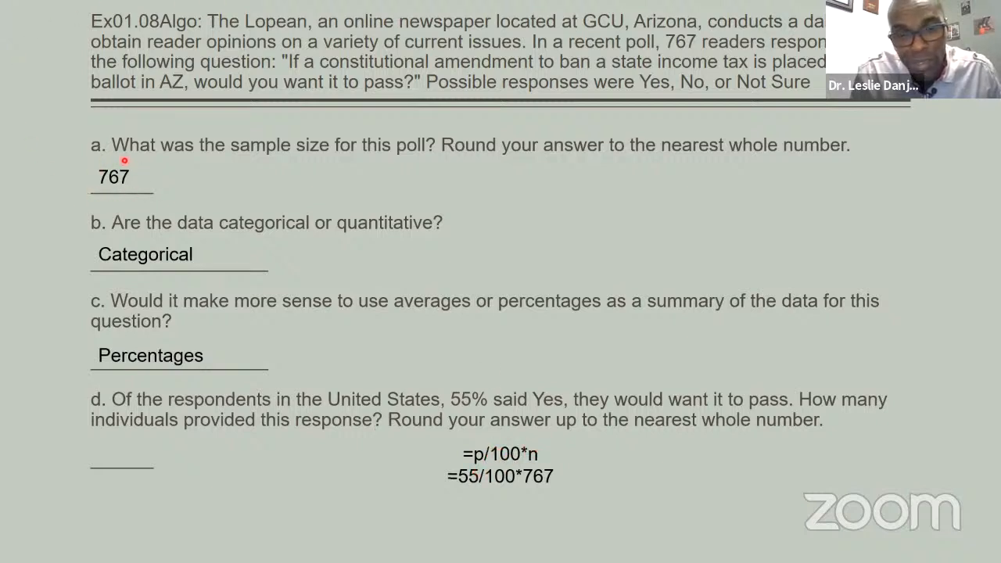
left_click(162, 523)
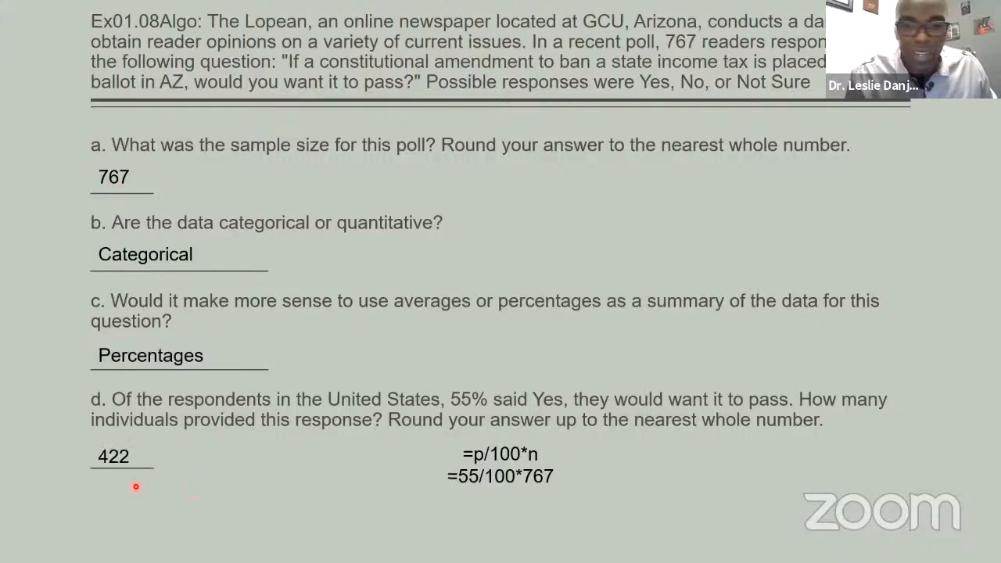
Step: Switch back to the Excel exam workbook and enlarge its floating window to show columns through E and all of row 6
key("alt+Tab")
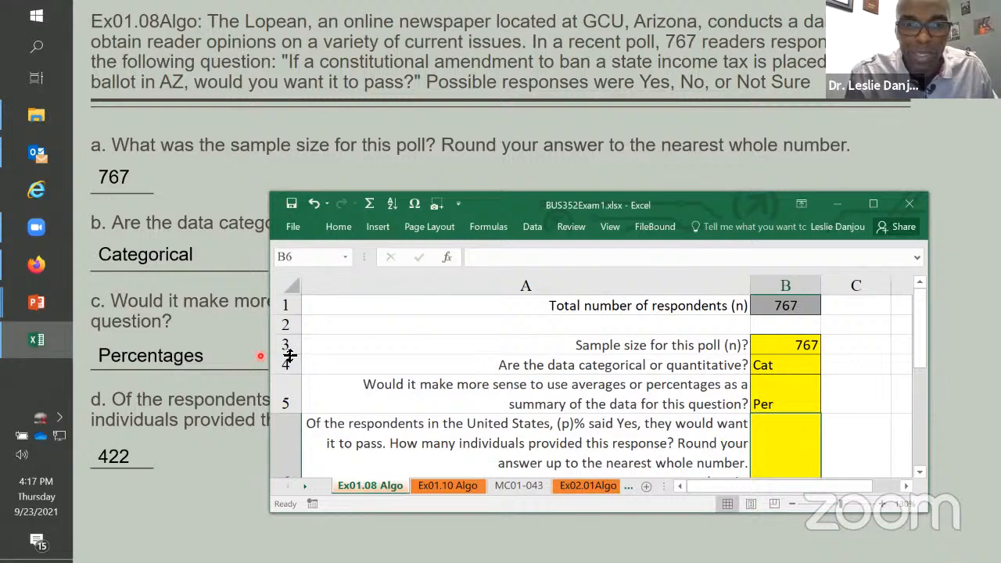
left_click_drag(270, 360, 182, 361)
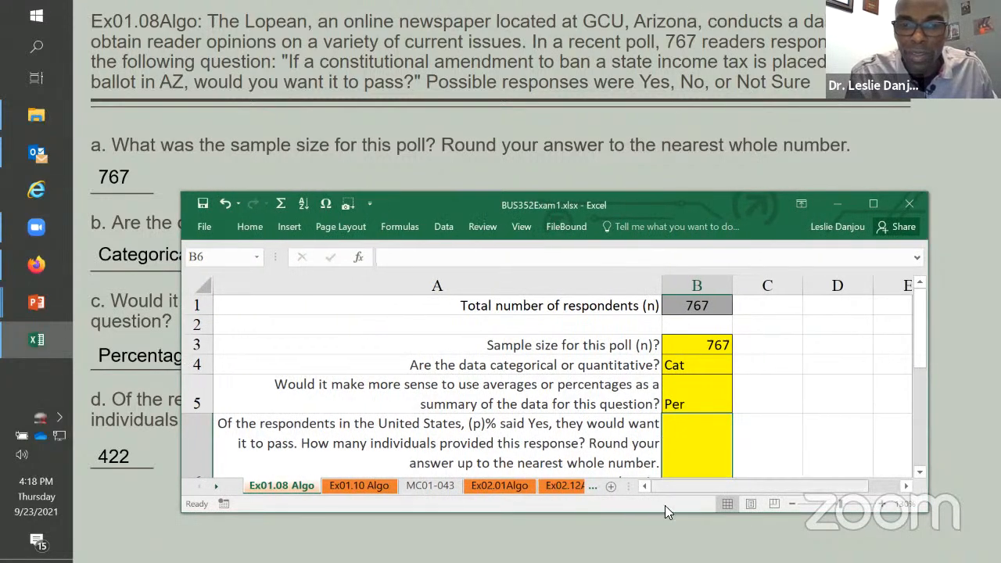
left_click_drag(663, 515, 664, 551)
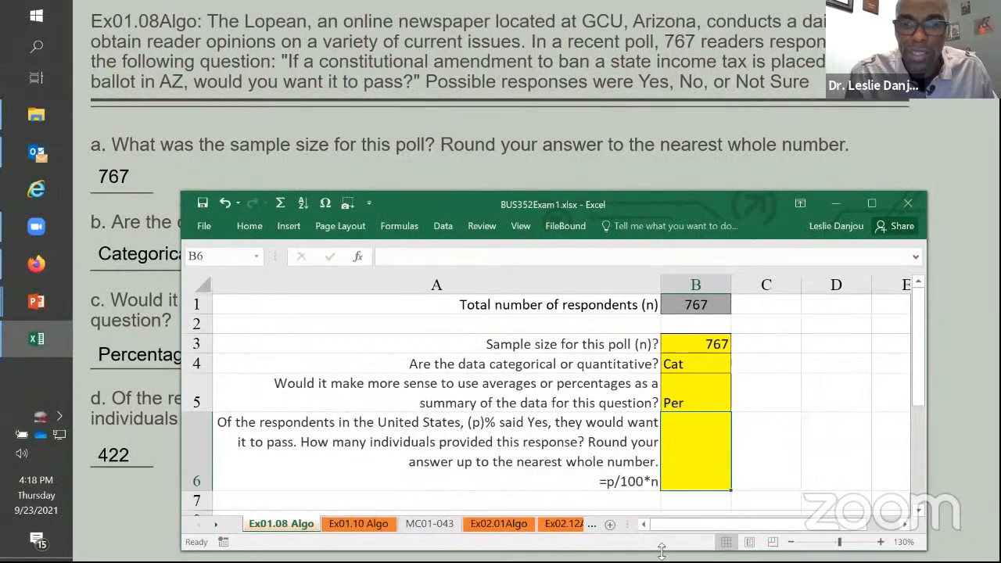
Step: Try to copy the formula text =p/100*n from the end of the question in A6
left_click(623, 483)
double_click(623, 482)
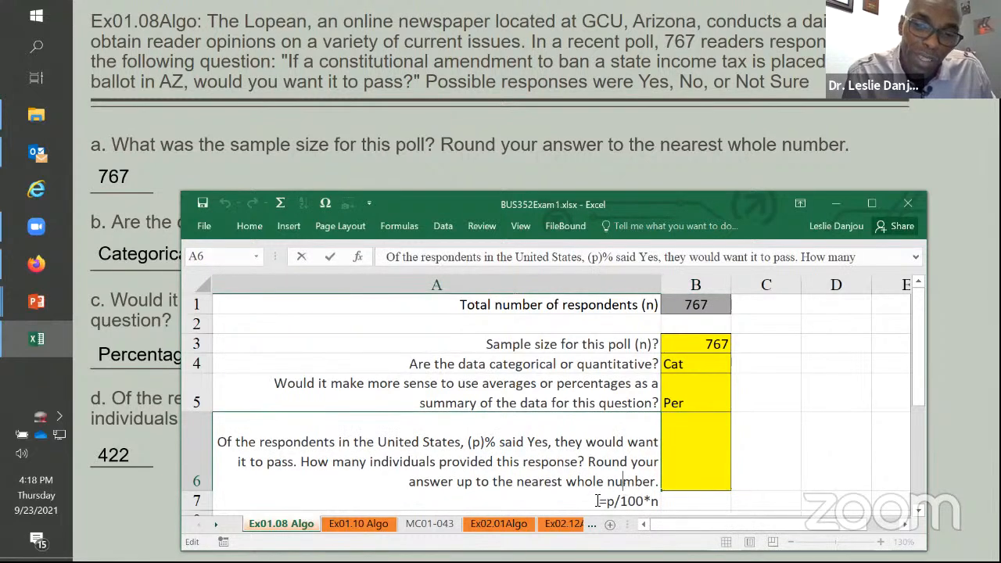
left_click_drag(599, 501, 658, 505)
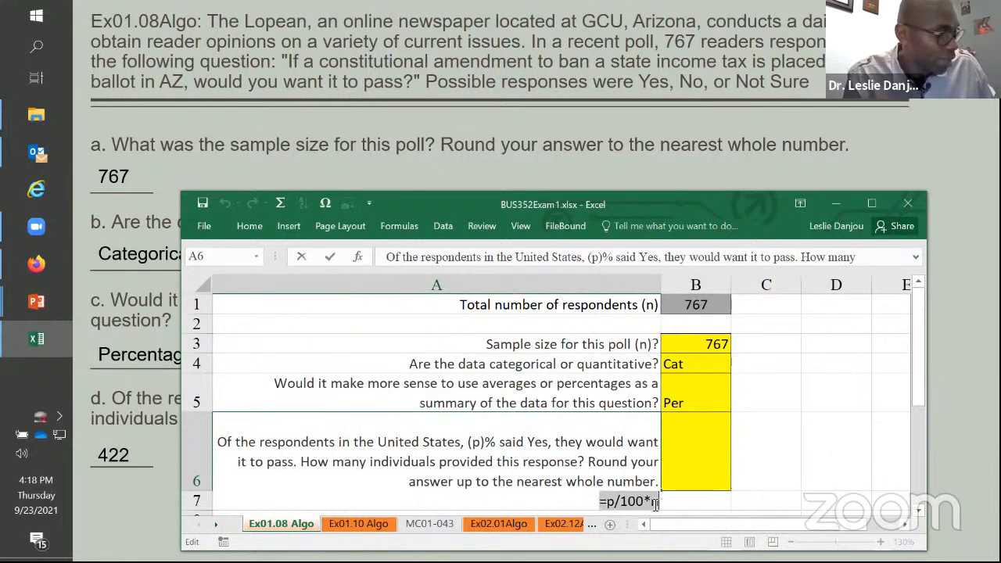
key("ctrl+c")
key("ctrl+v")
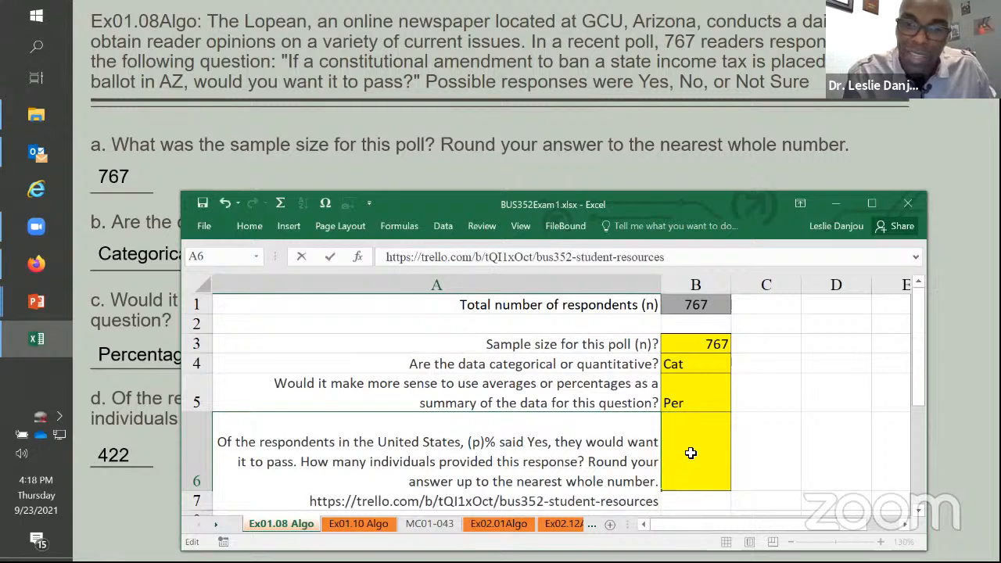
left_click(692, 456)
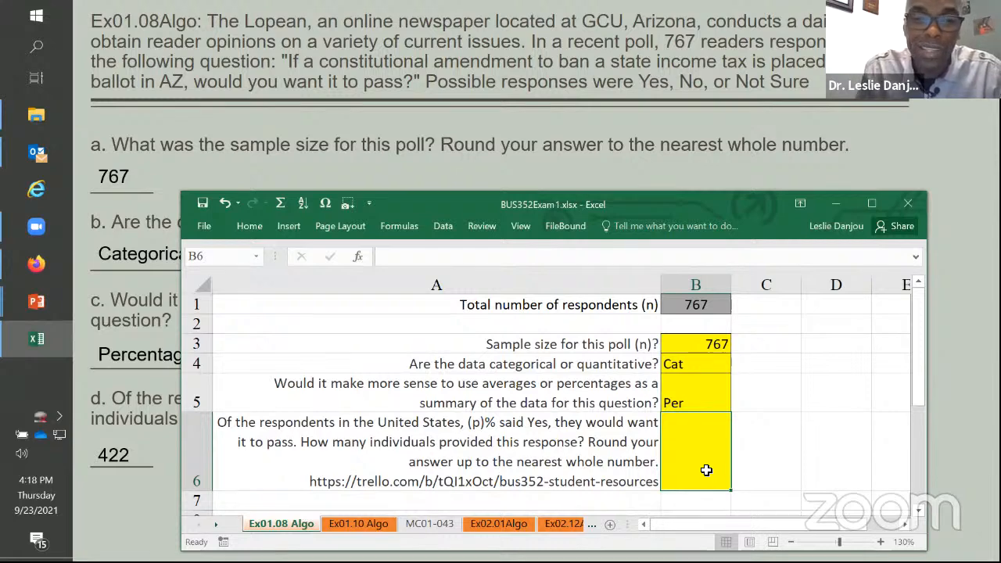
Step: Enter the label p in C6 and the percentage 55 in D6, checking the percentage in question d on the slide
left_click(755, 457)
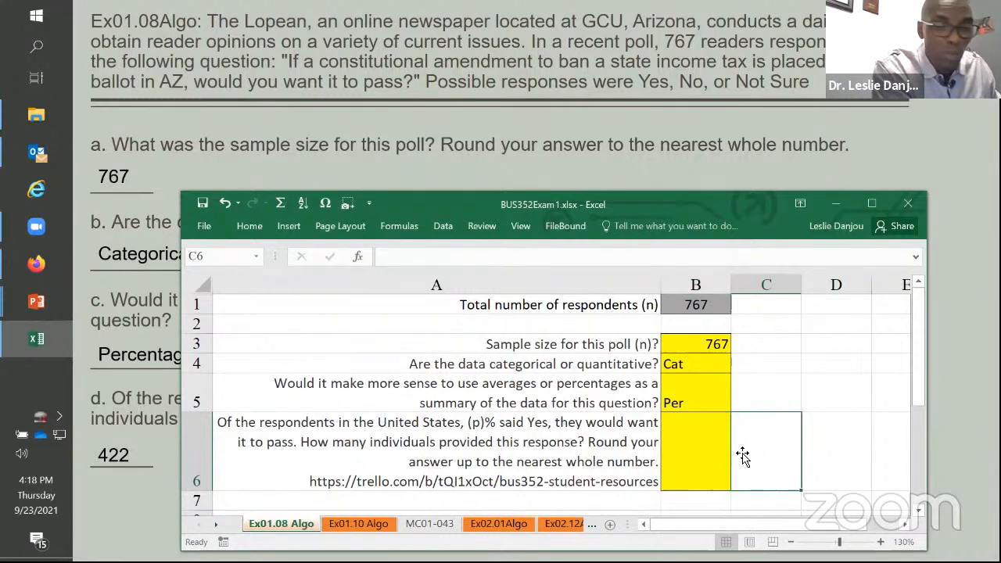
type("p")
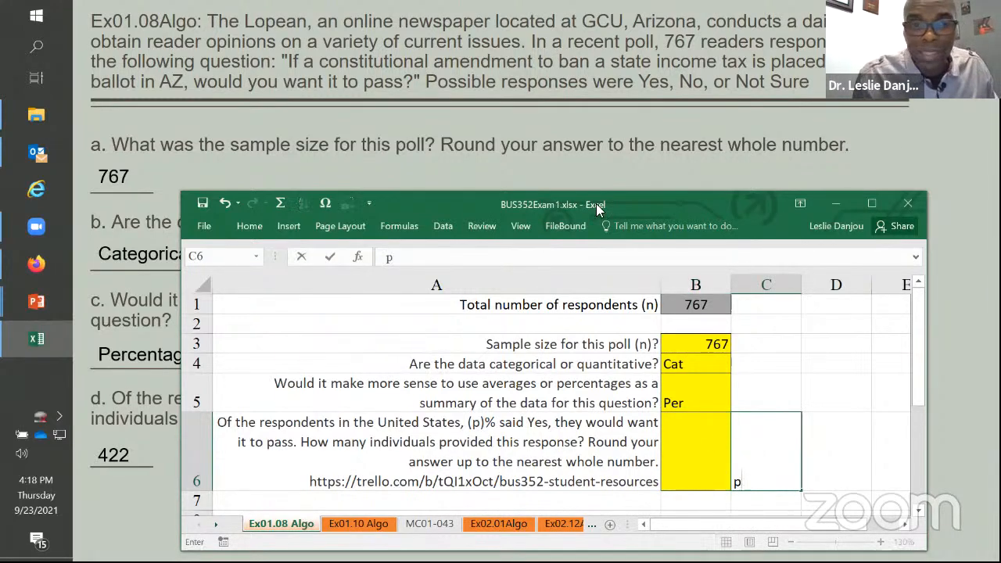
left_click_drag(405, 209, 405, 446)
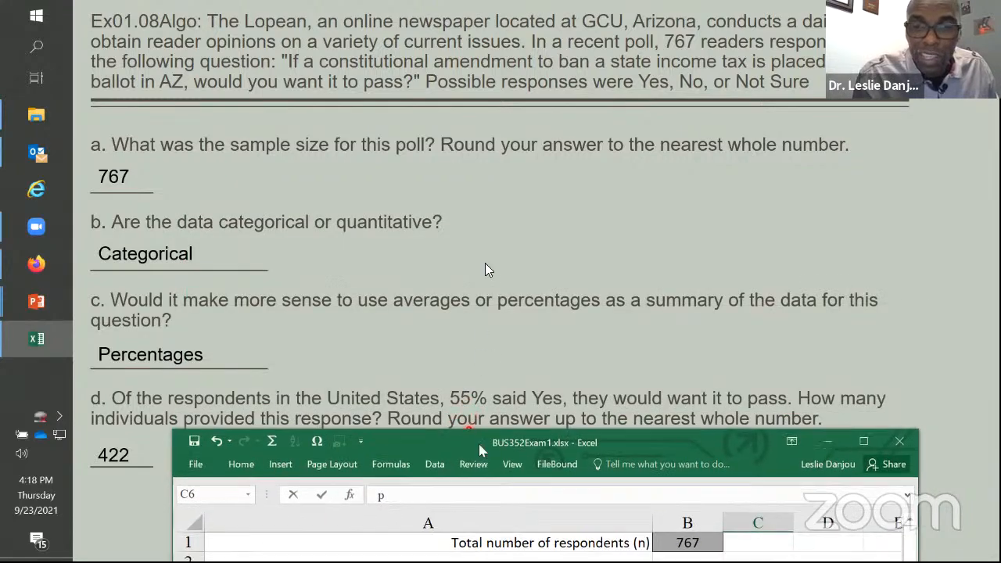
left_click_drag(470, 437, 478, 205)
left_click(840, 468)
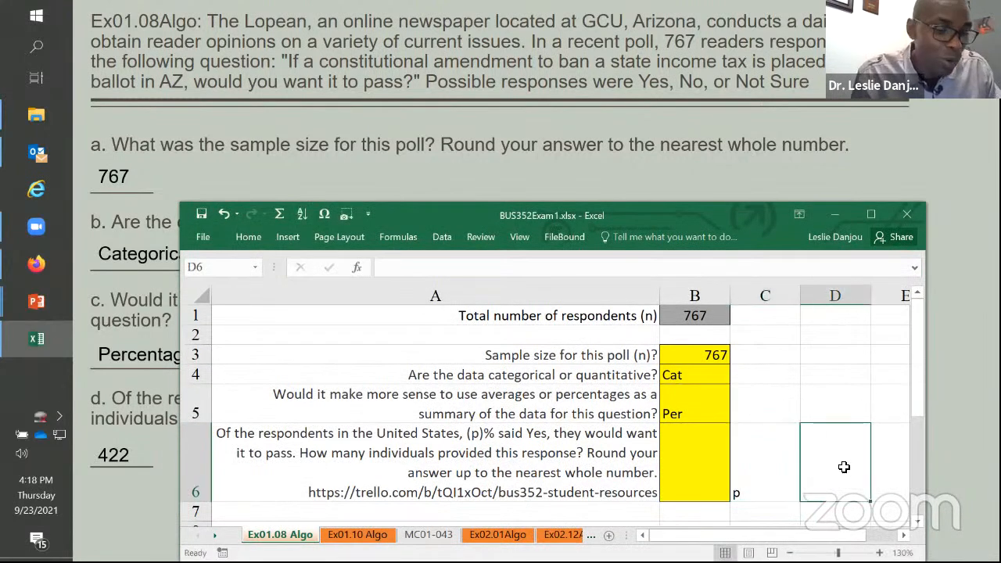
type("55")
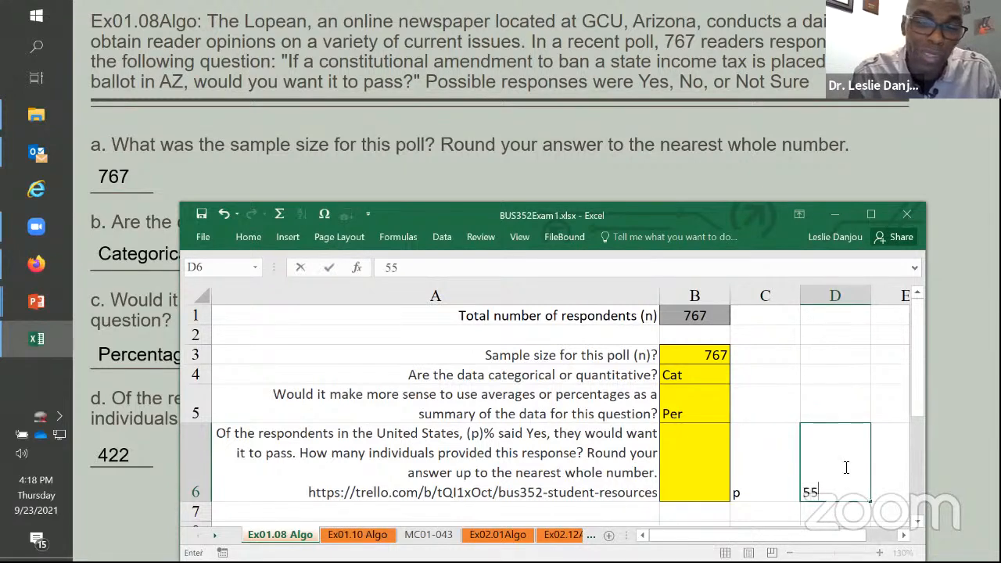
Step: Try to paste the copied formula into B6, undo the paste, and check the question text in A6
left_click(686, 466)
double_click(686, 466)
key("ctrl+v")
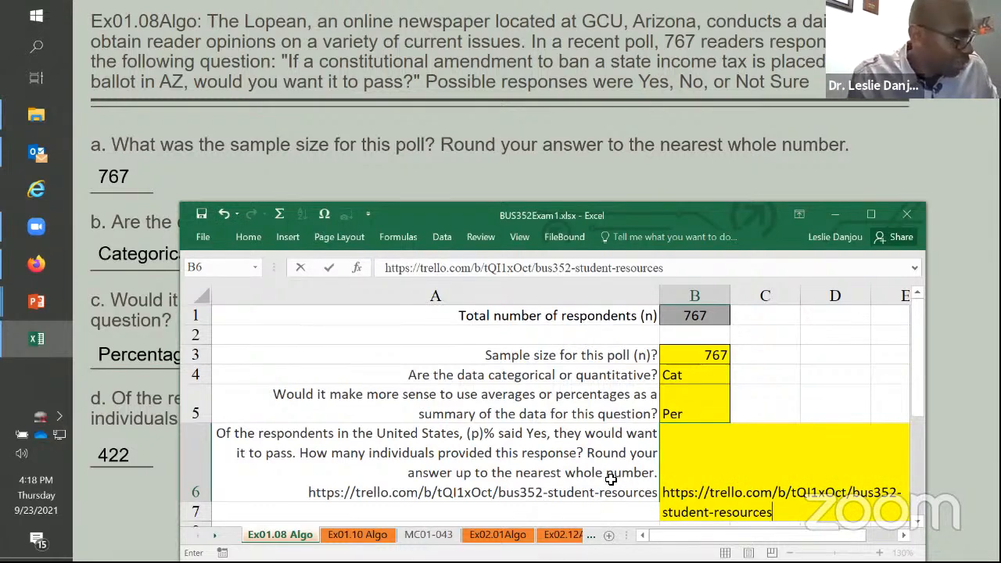
key("ctrl+z")
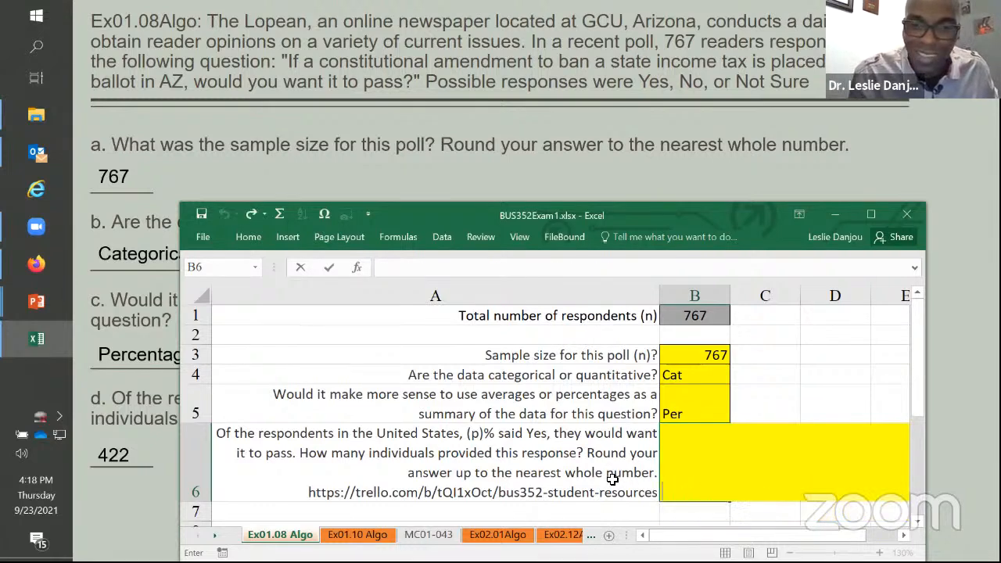
left_click(530, 493)
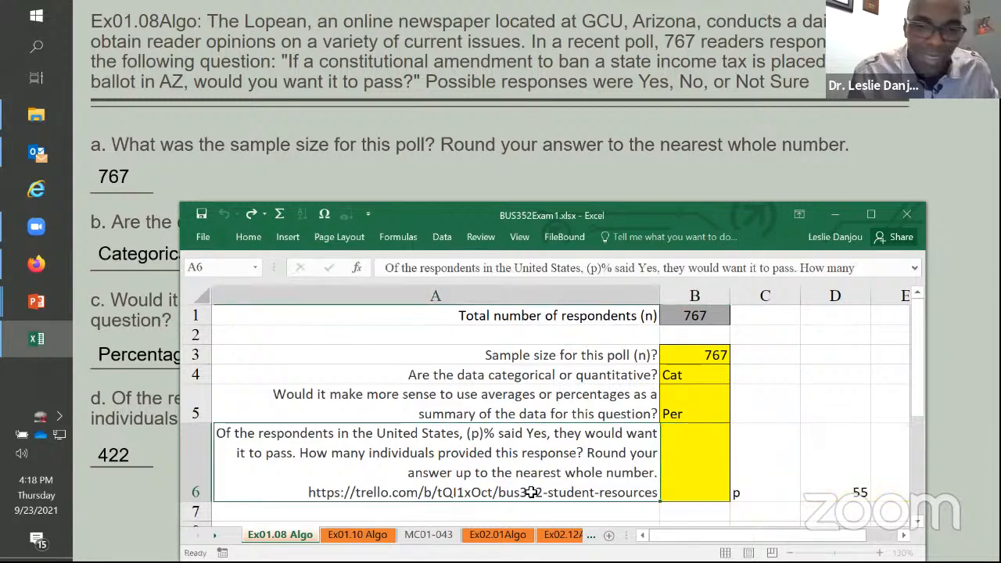
key("Right")
double_click(533, 492)
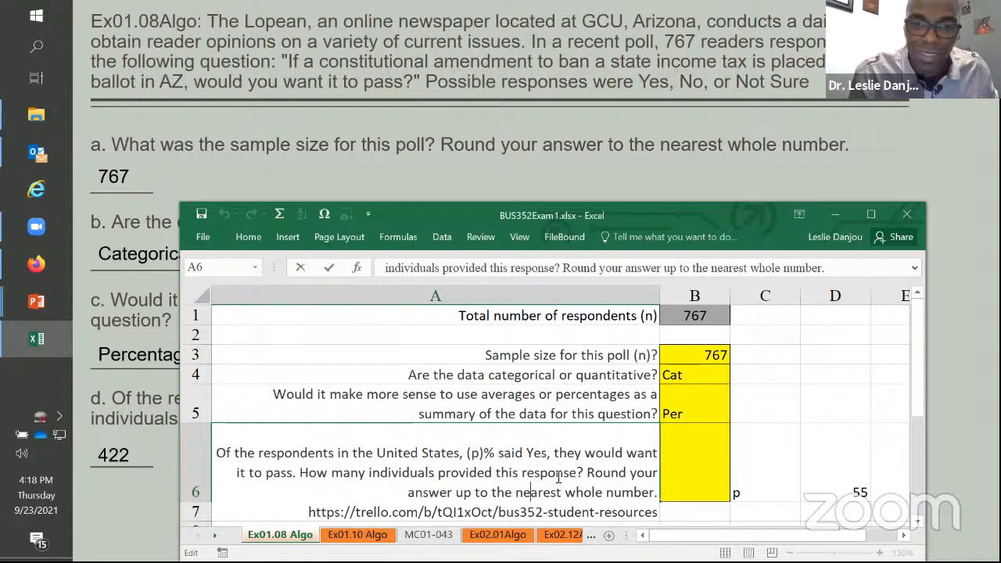
left_click(677, 444)
left_click(591, 453)
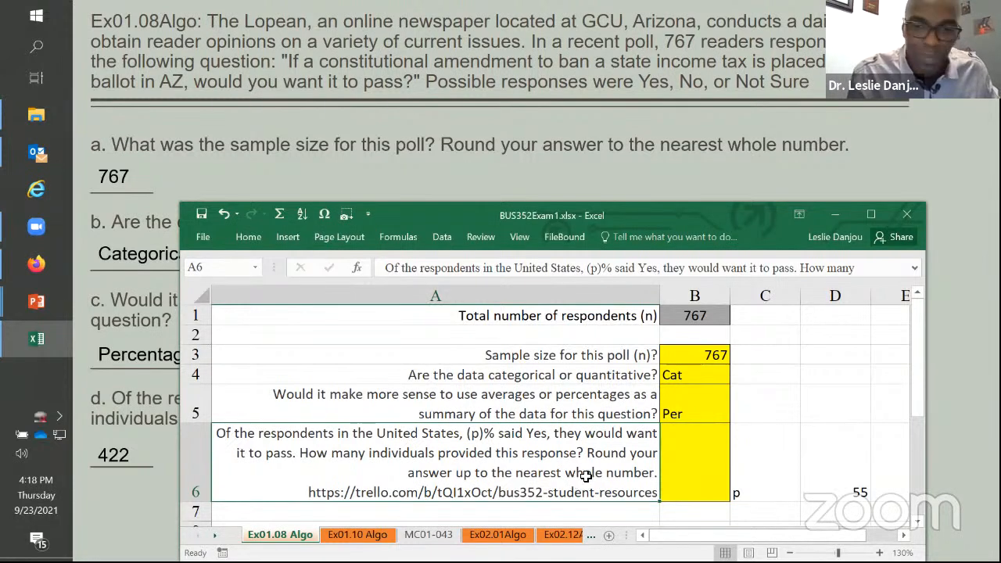
Step: Undo the entries in D6 and C6 and the link pasted over the formula in A6
left_click(224, 217)
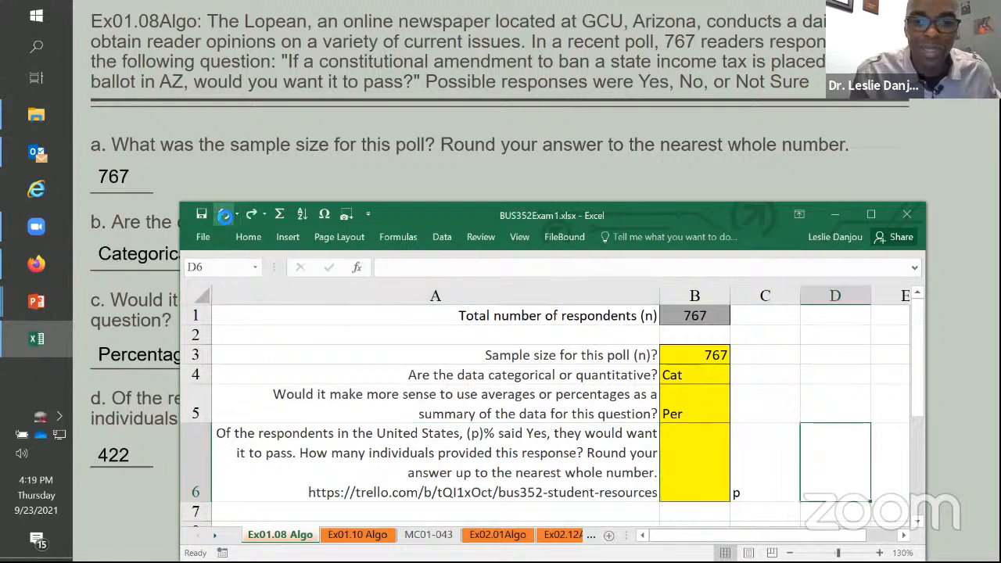
left_click(223, 217)
left_click(225, 216)
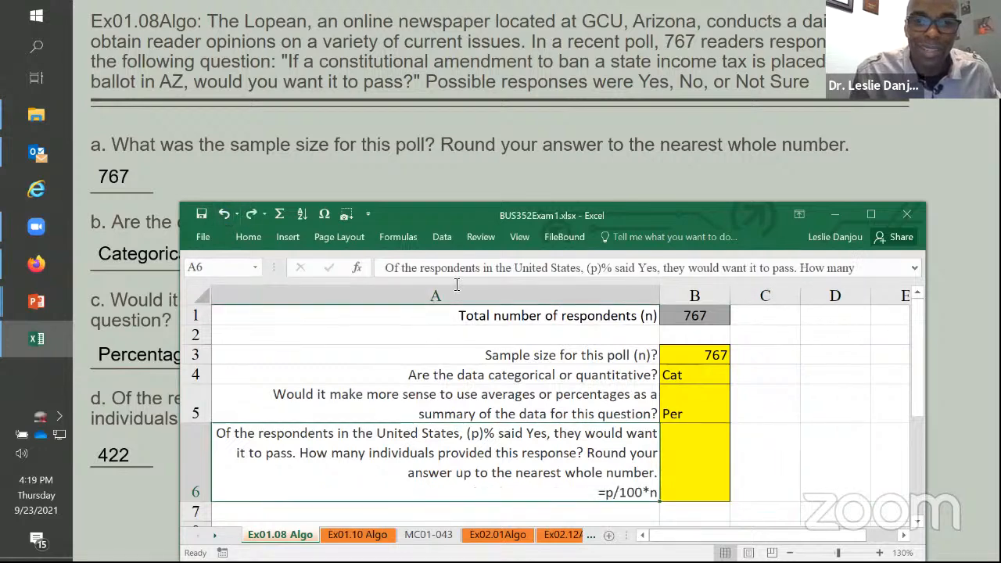
Step: Maximize the workbook window and paste the Trello bus352-student-resources link into A11
left_click_drag(431, 215, 394, 68)
left_click(834, 68)
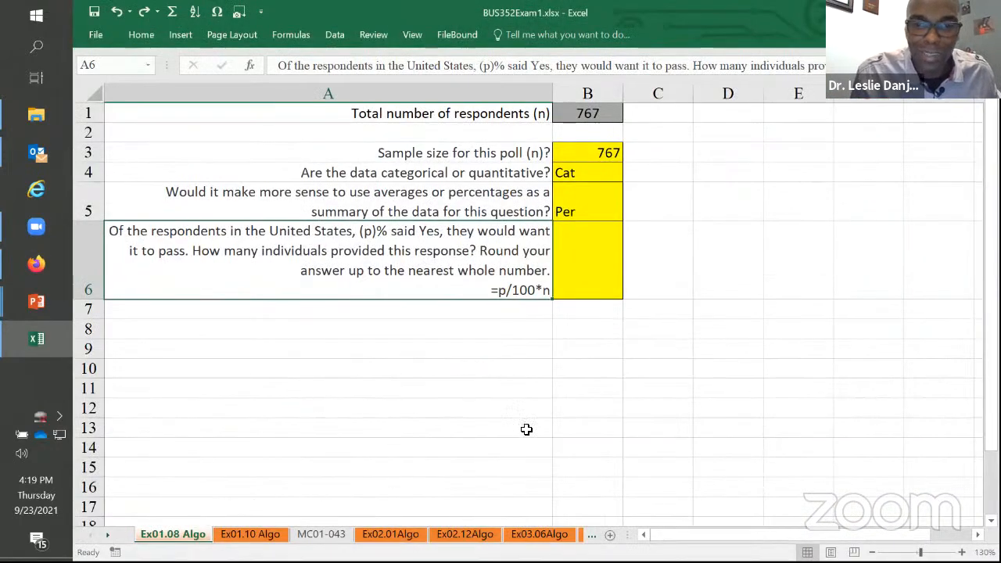
left_click(395, 395)
key("ctrl+v")
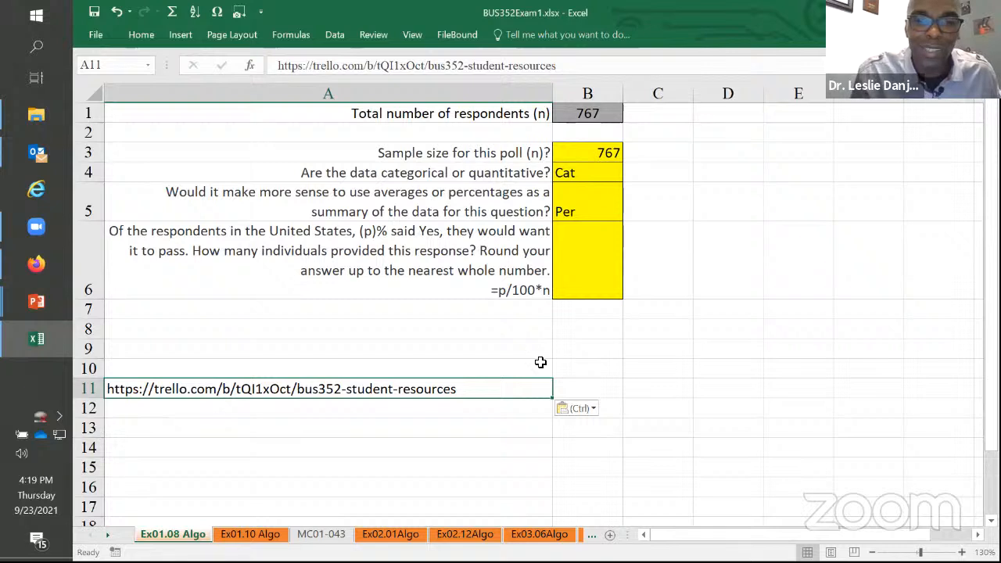
Step: Copy the formula text =p/100*n from the end of the question in A6
double_click(497, 292)
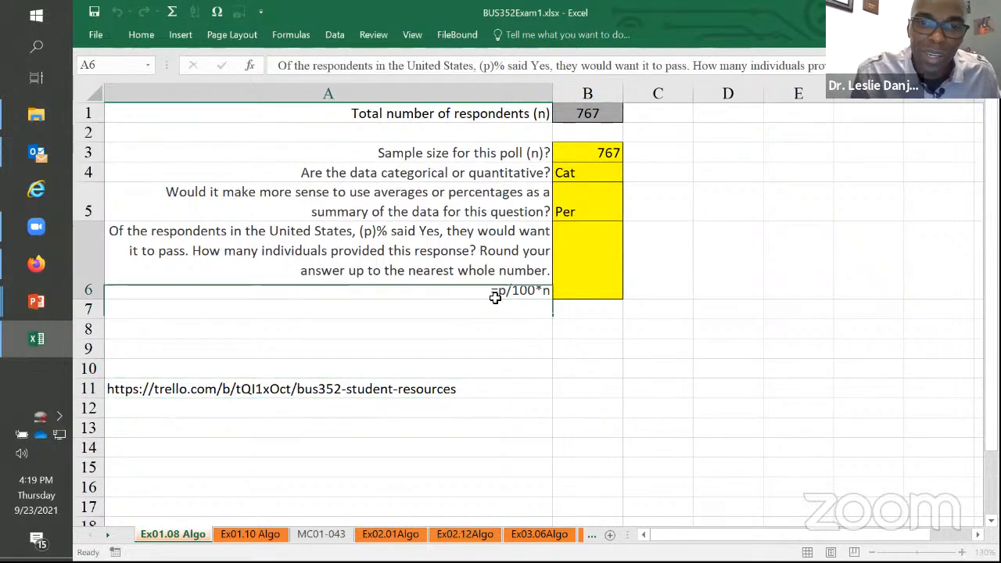
left_click_drag(491, 311, 557, 309)
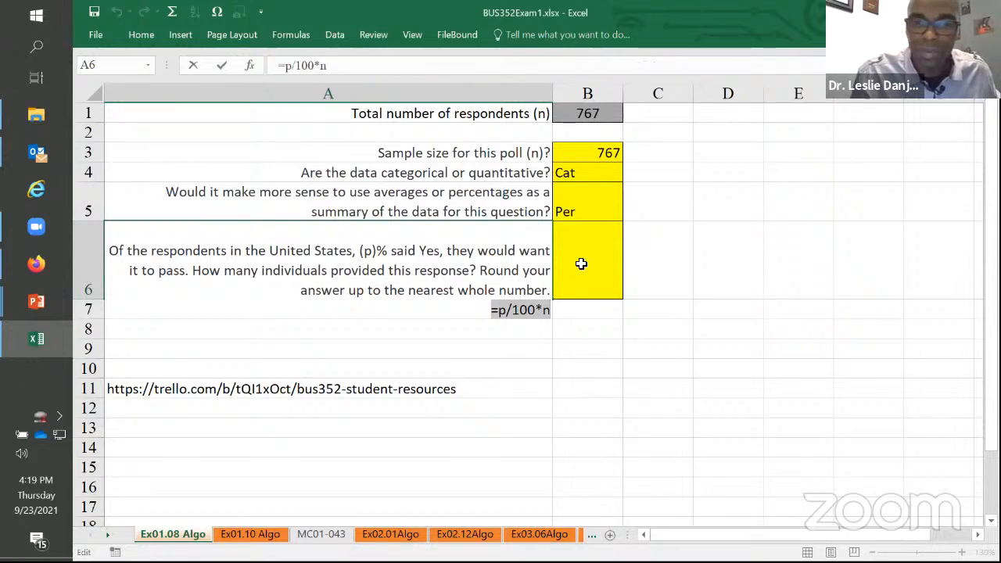
left_click(571, 269)
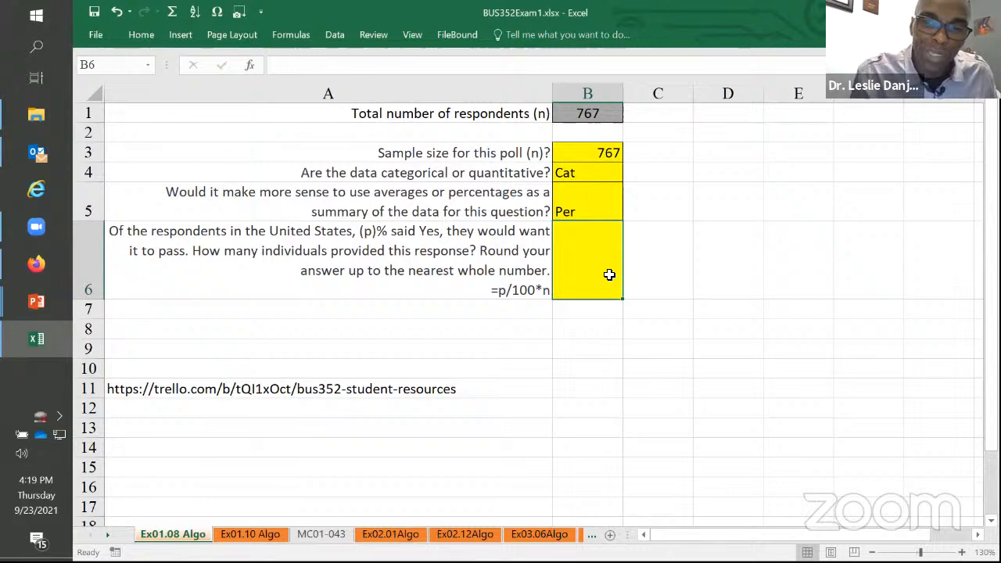
Step: Enter the label p in C6 and the value 55 in D6
left_click(687, 277)
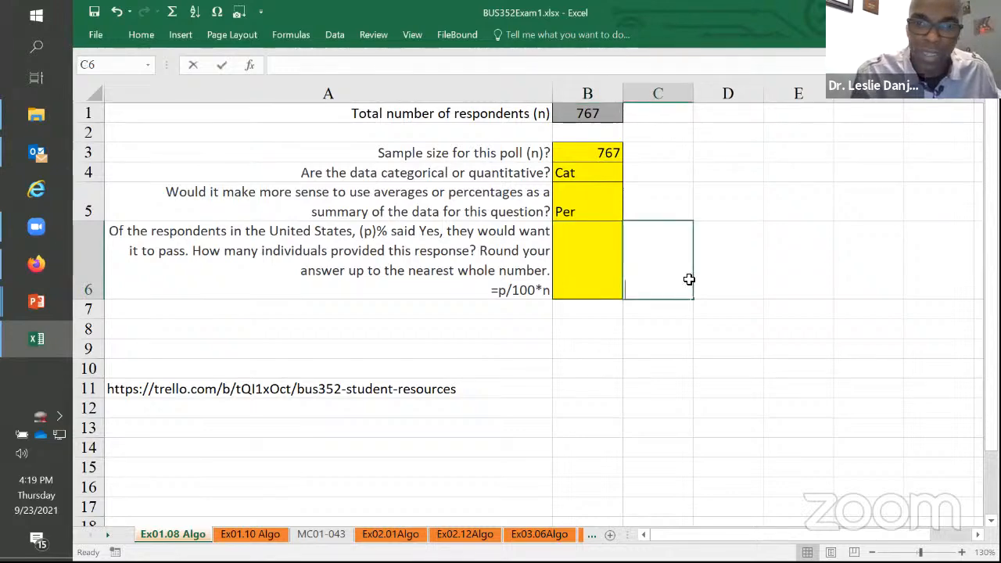
type("p")
left_click(712, 276)
type("55")
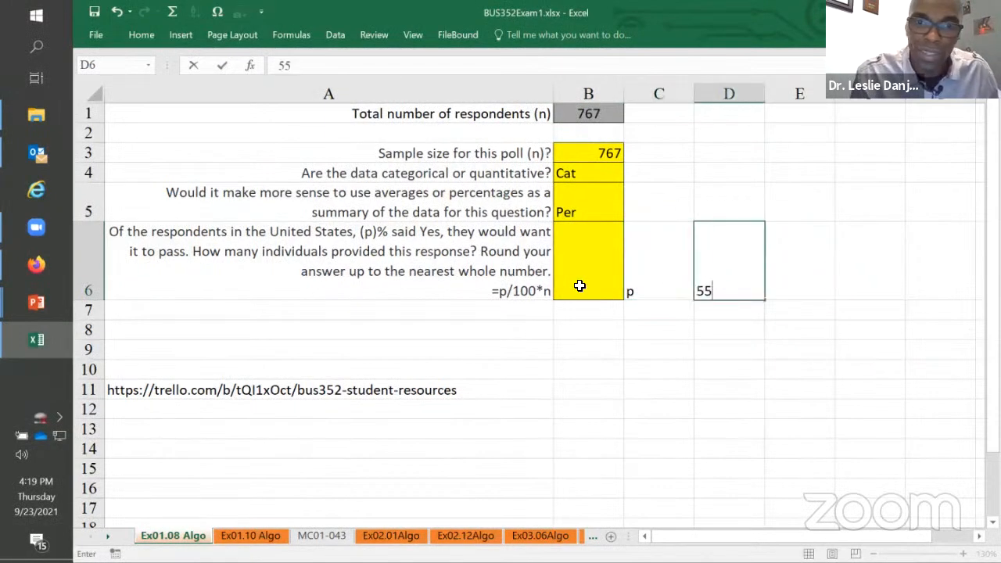
Step: Paste the formula =p/100*n into B6 and replace p with D6 and n with B1, giving =D6/100*B1
left_click(586, 278)
type("=p/100*n")
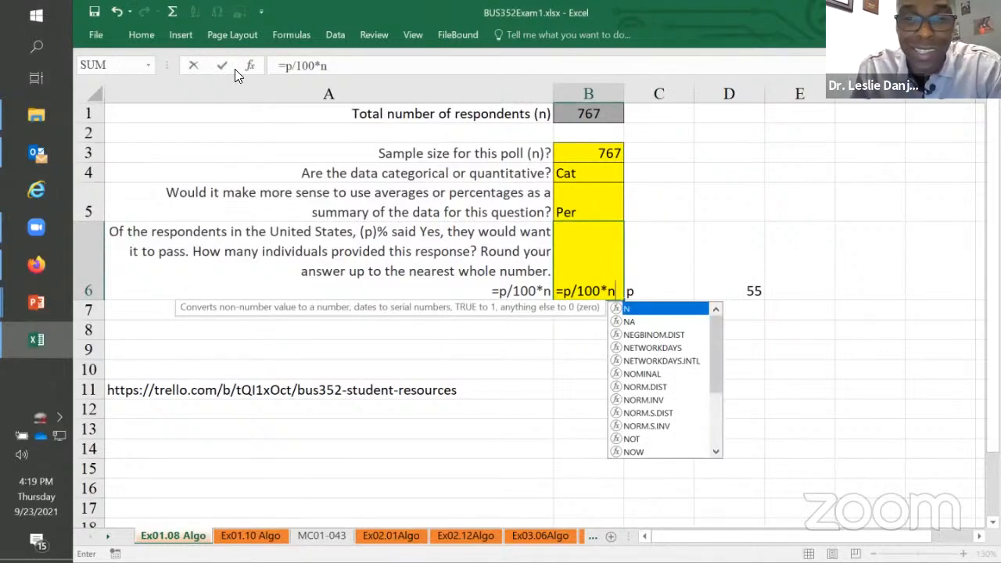
double_click(567, 292)
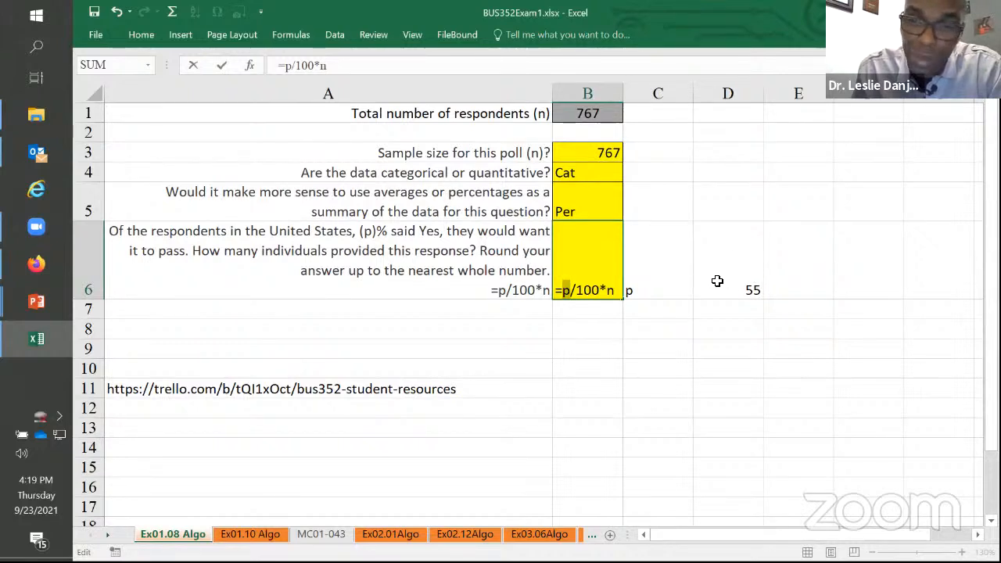
left_click(729, 283)
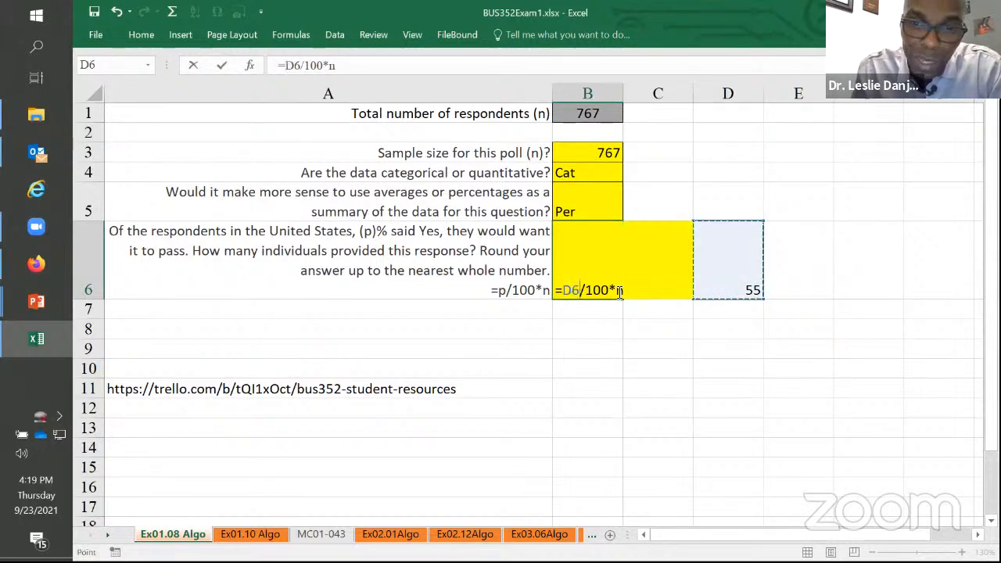
double_click(619, 290)
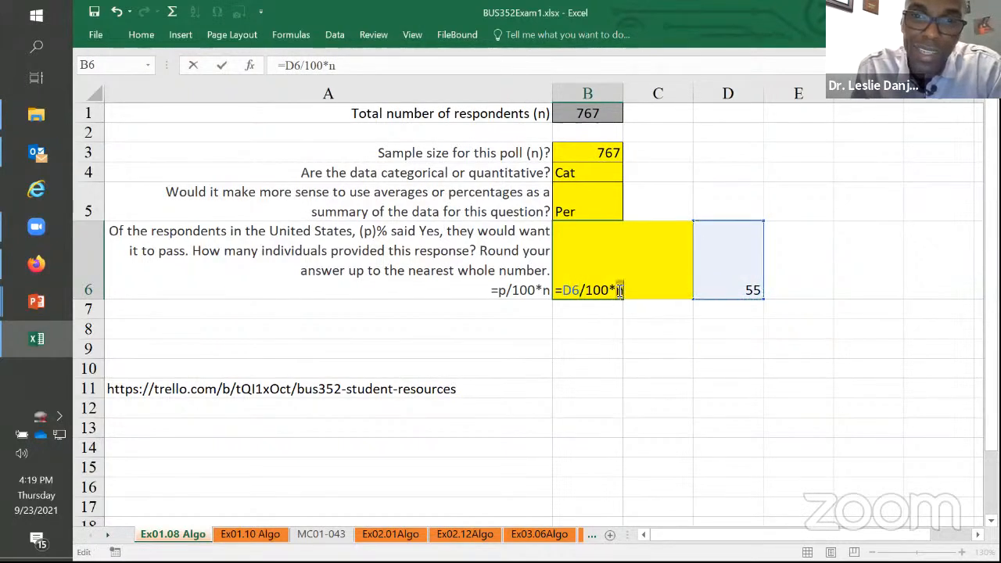
left_click(573, 115)
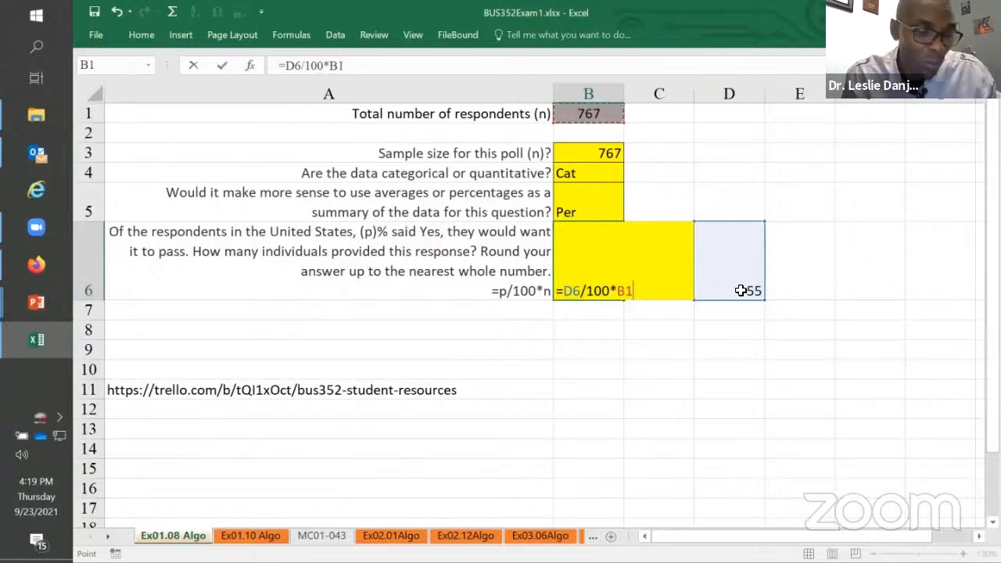
key("Return")
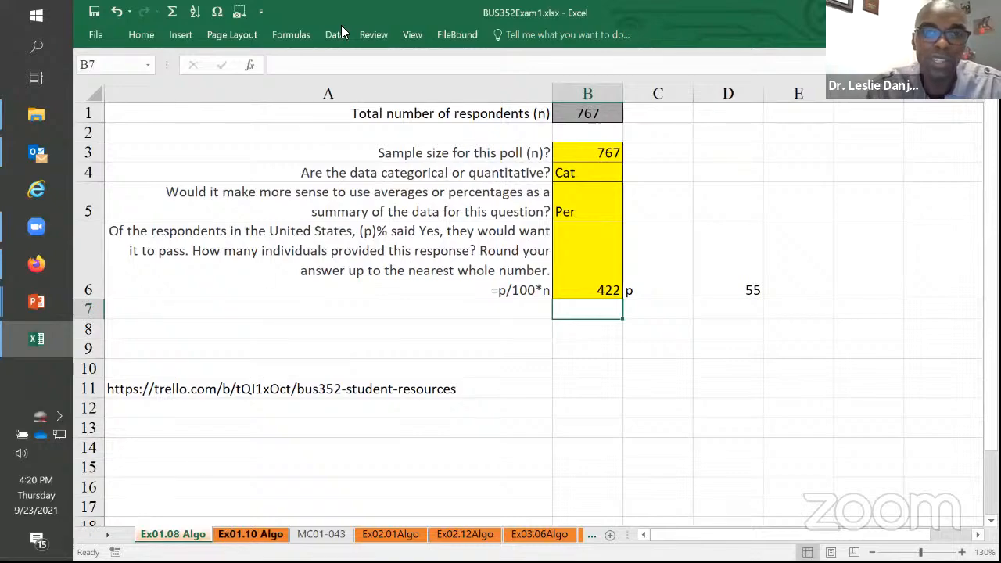
Step: Restore the workbook to a floating window over the slide and open the Ex01.10 Algo sheet
left_click_drag(341, 25, 431, 57)
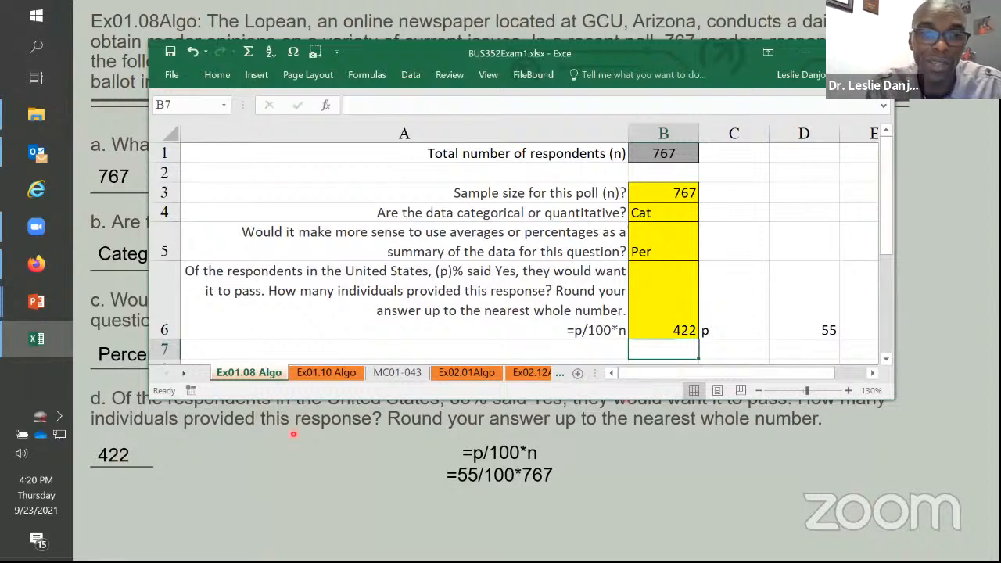
left_click(324, 372)
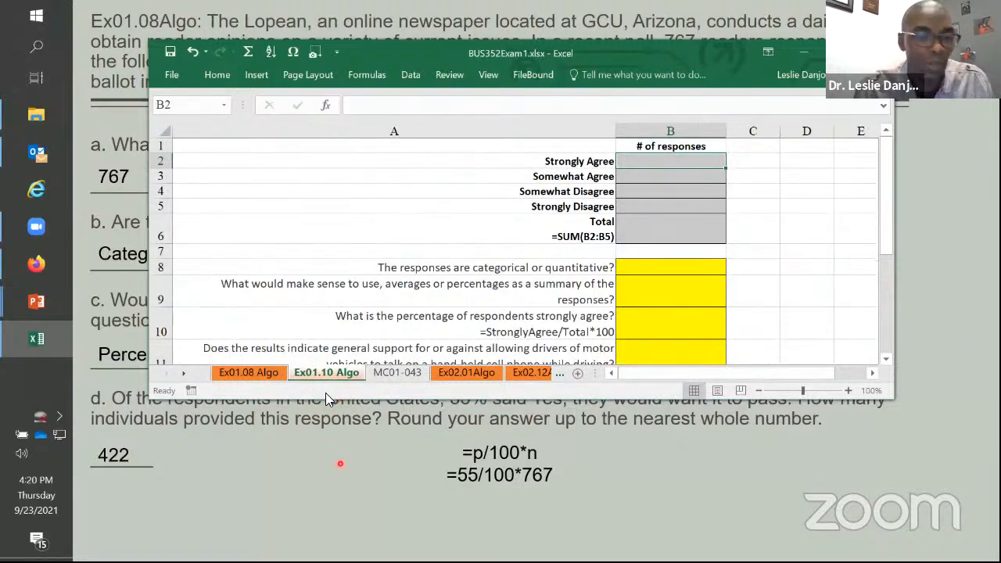
Step: Return to the PowerPoint slide show, advance to Ex01.10Algo, and reveal its response table and question a with the answer
left_click(332, 442)
left_click(337, 458)
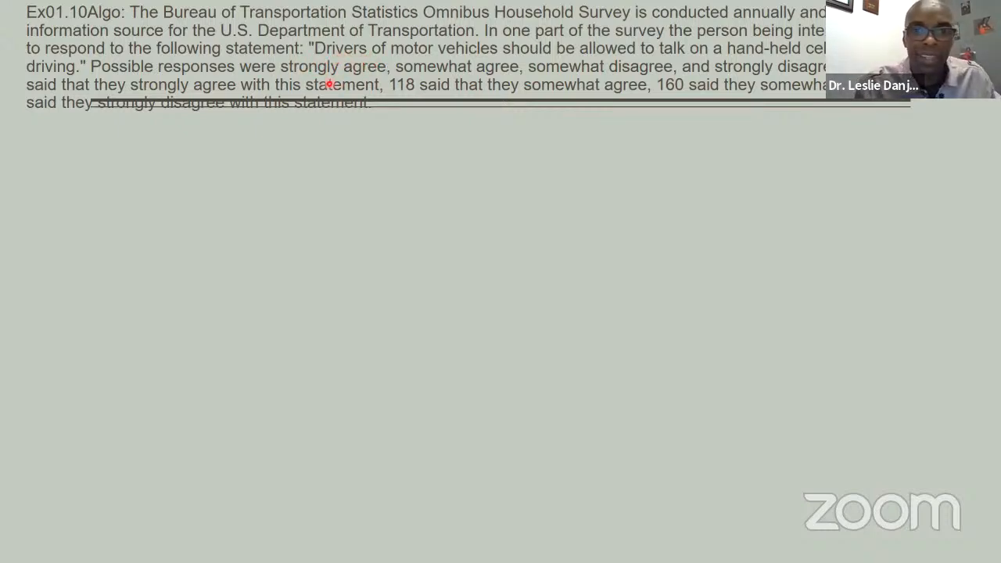
left_click(376, 202)
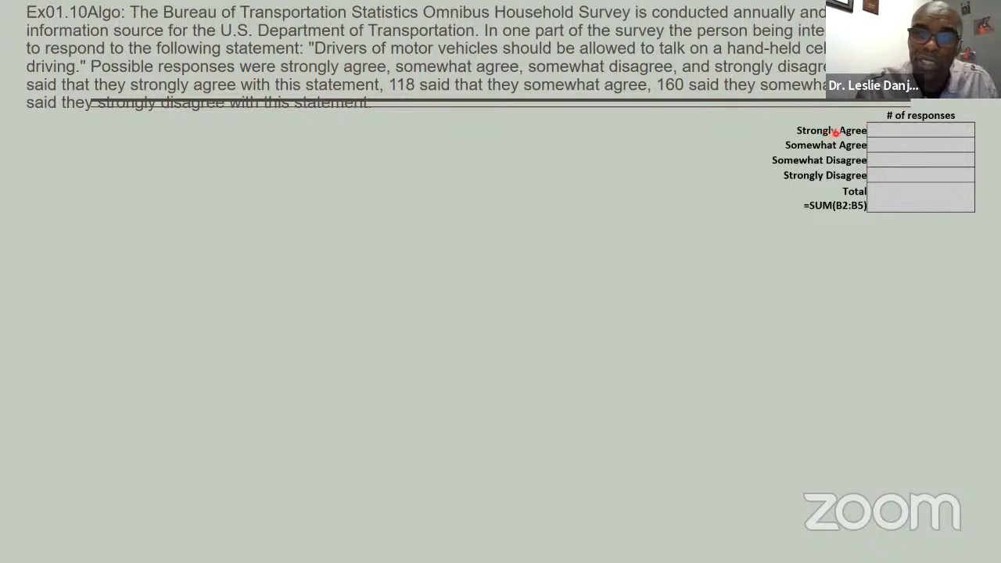
left_click(361, 149)
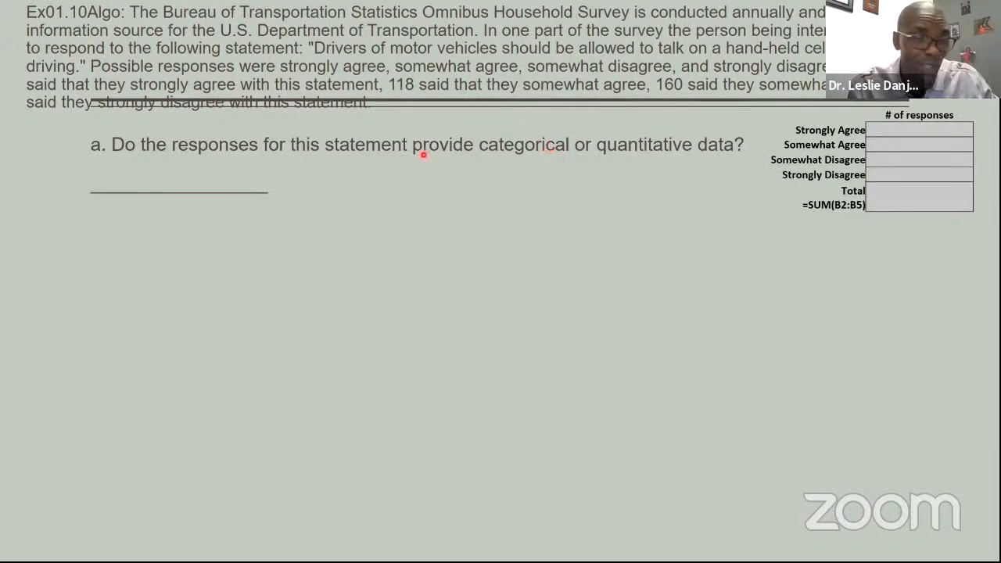
key("Right")
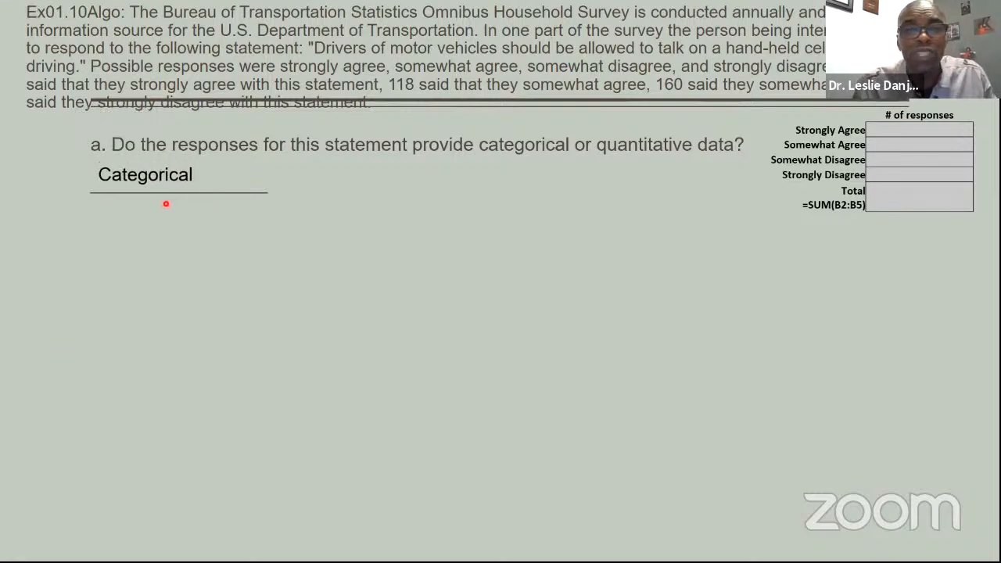
Step: Reveal questions b, c and d of Ex01.10Algo on the slide, including the percentage formula and each answer
key("Right")
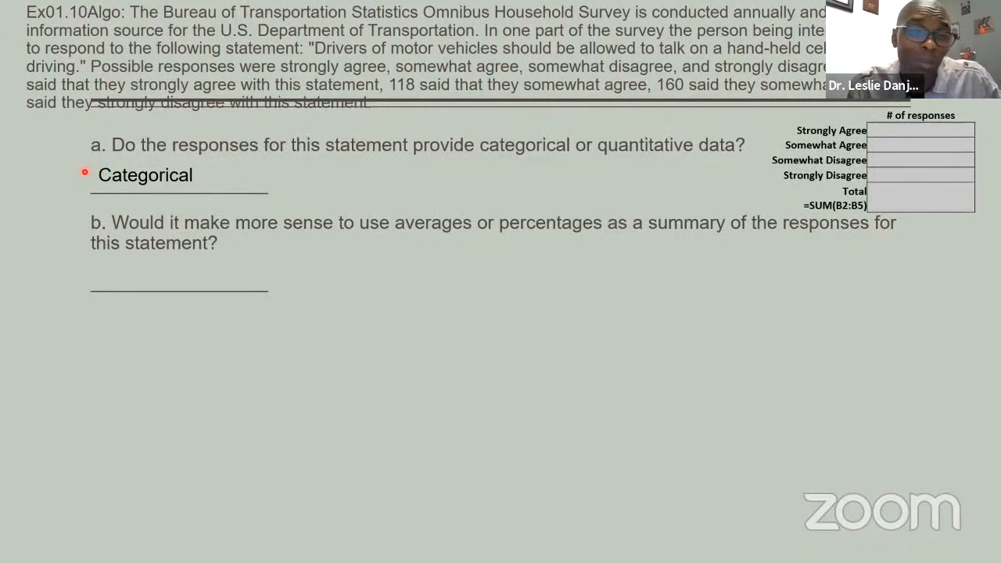
key("Right")
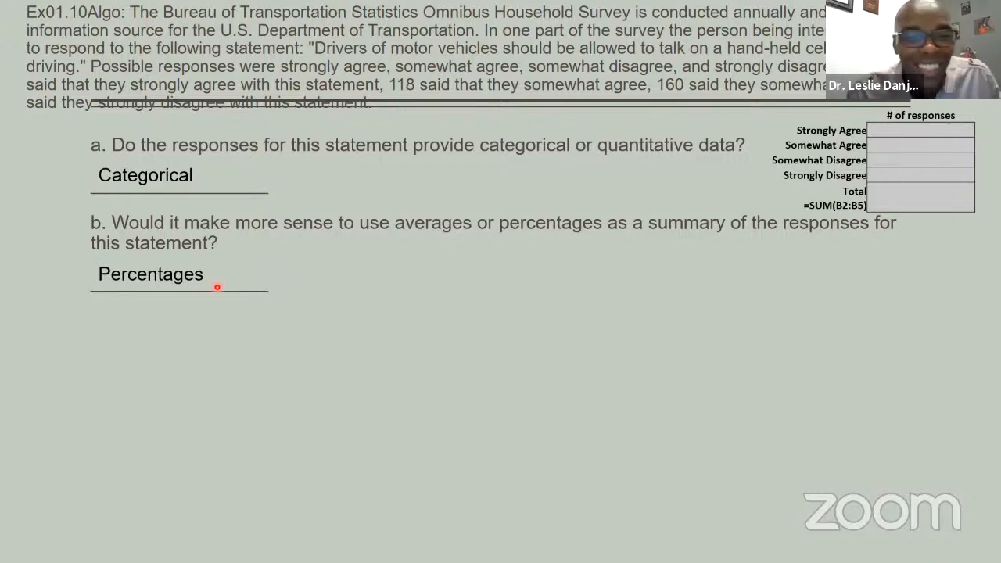
key("Right")
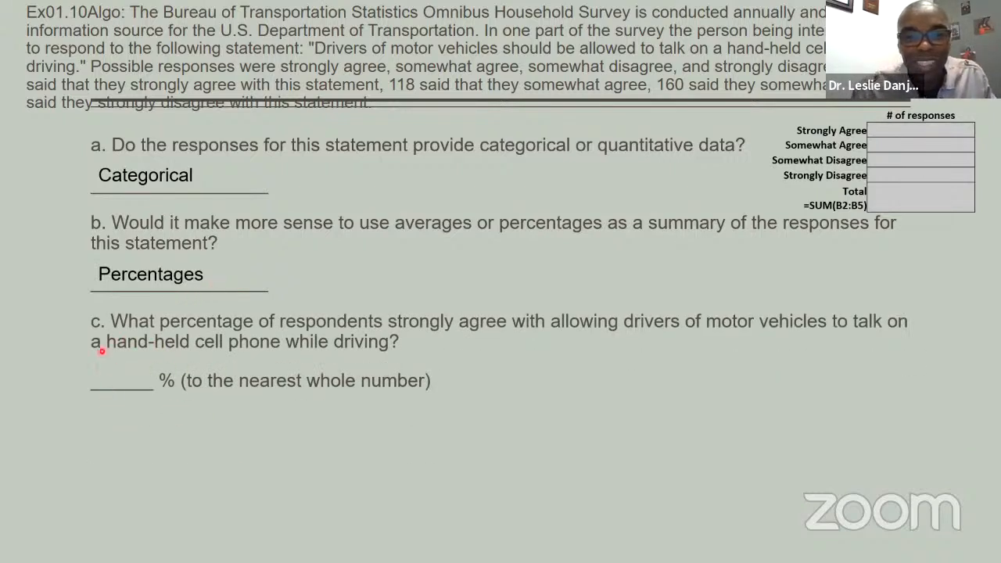
key("Right")
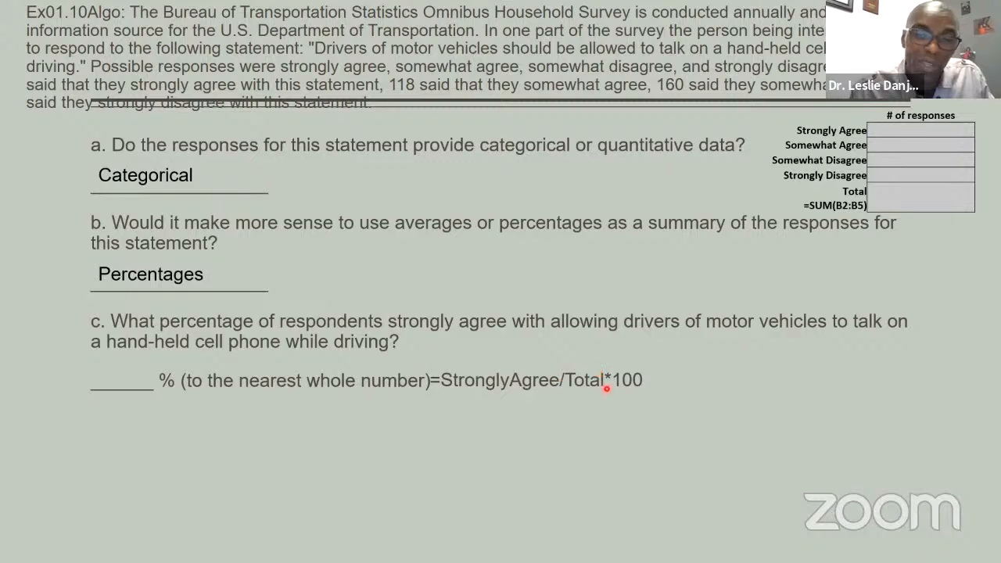
key("Right")
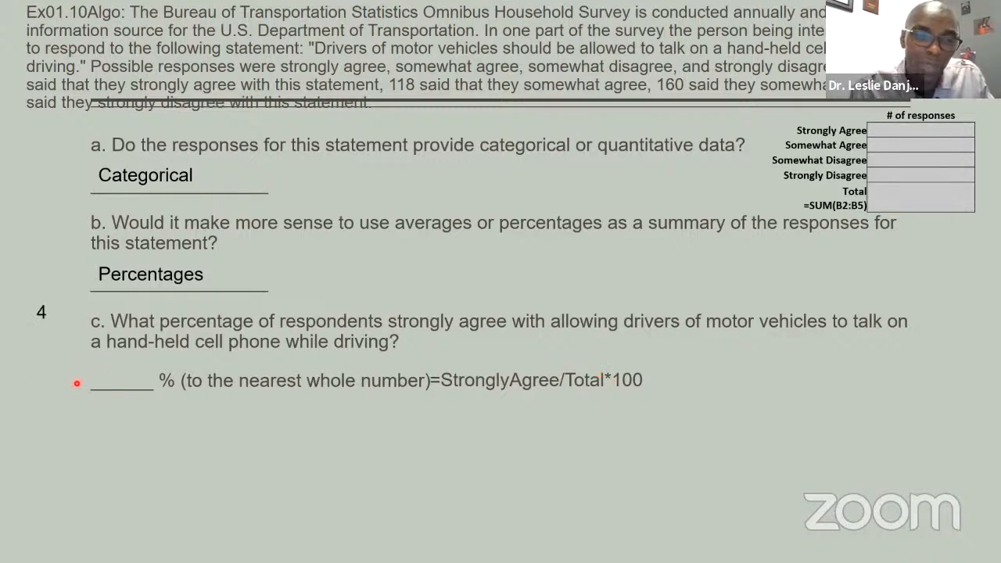
key("Right")
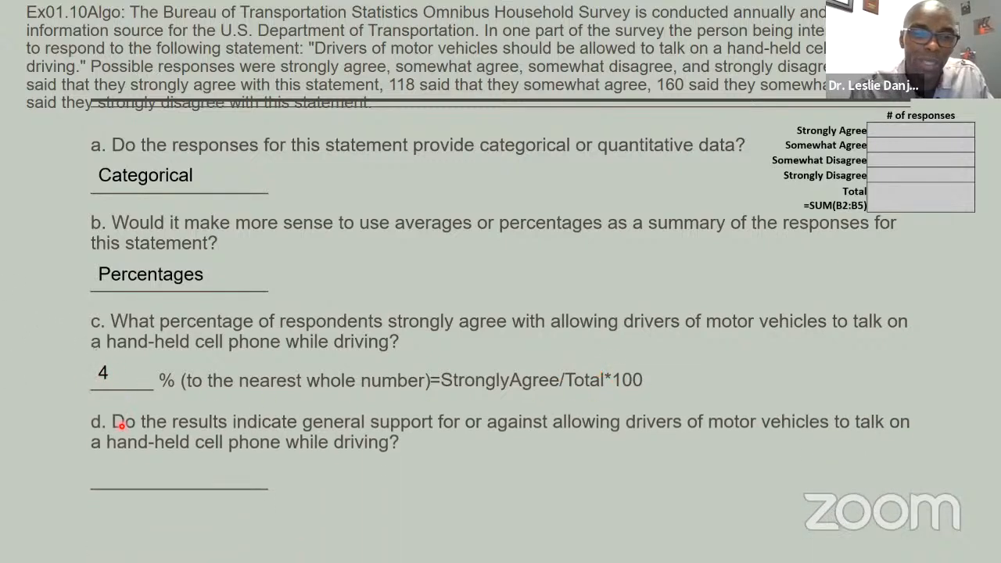
key("Right")
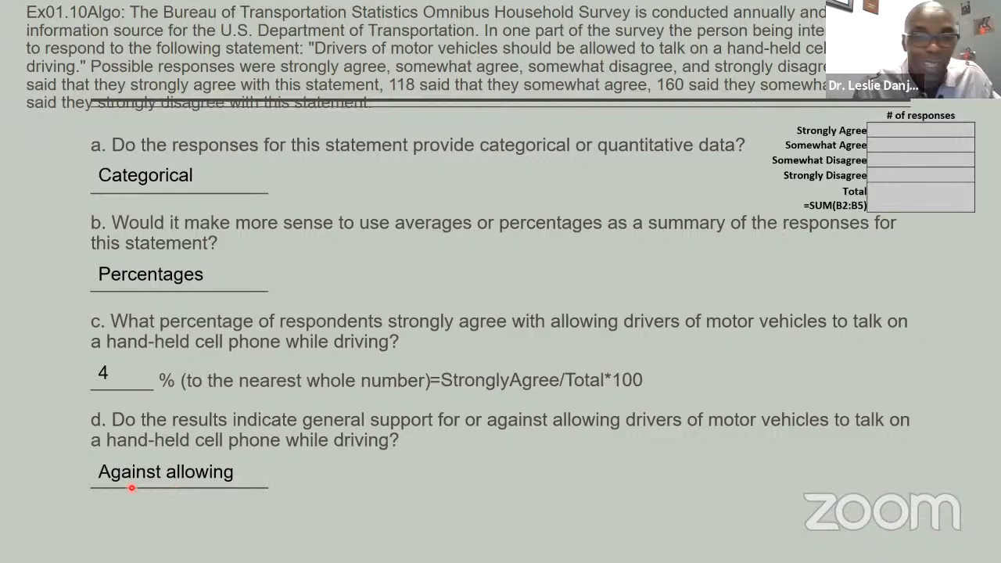
Step: Switch to the Excel workbook, move its window below the problem statement, and enter 42, 118, 160 and 702 in B2:B5
key("alt+Tab")
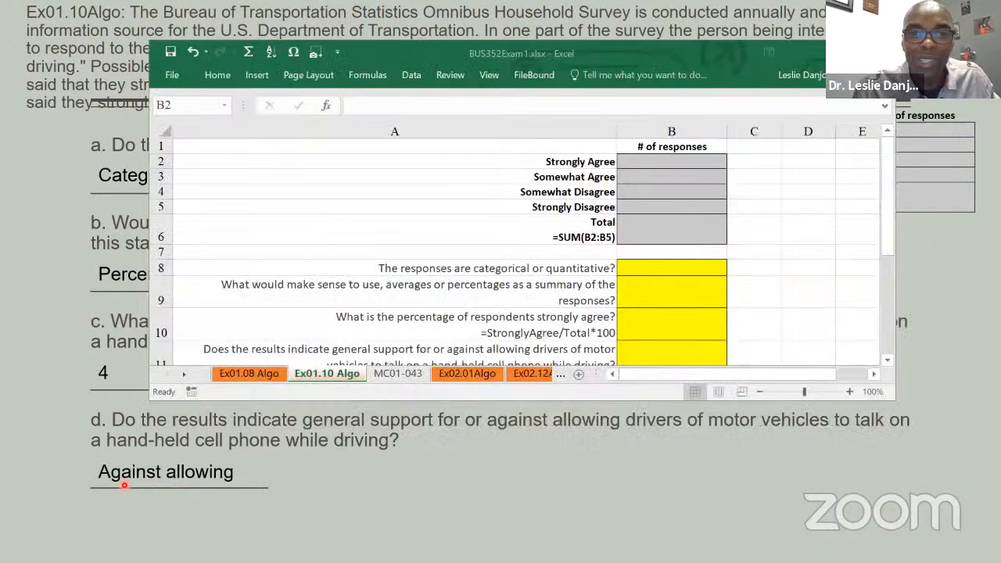
left_click_drag(377, 45, 383, 234)
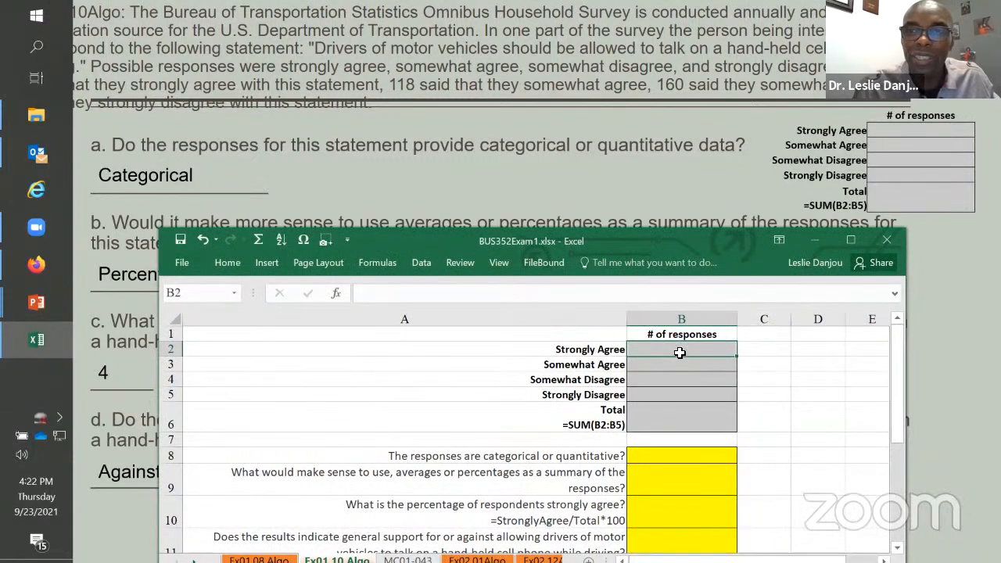
type("42")
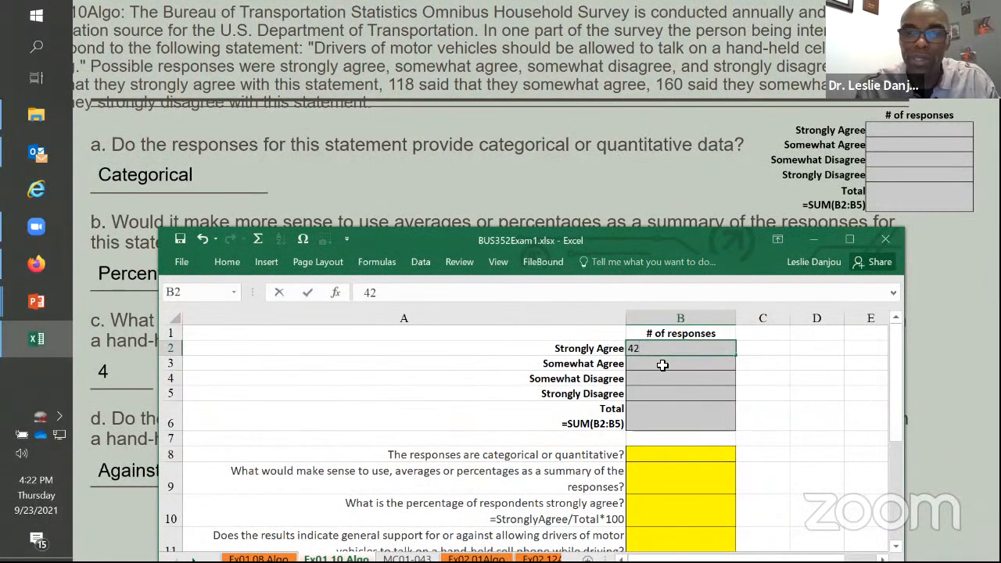
left_click(662, 365)
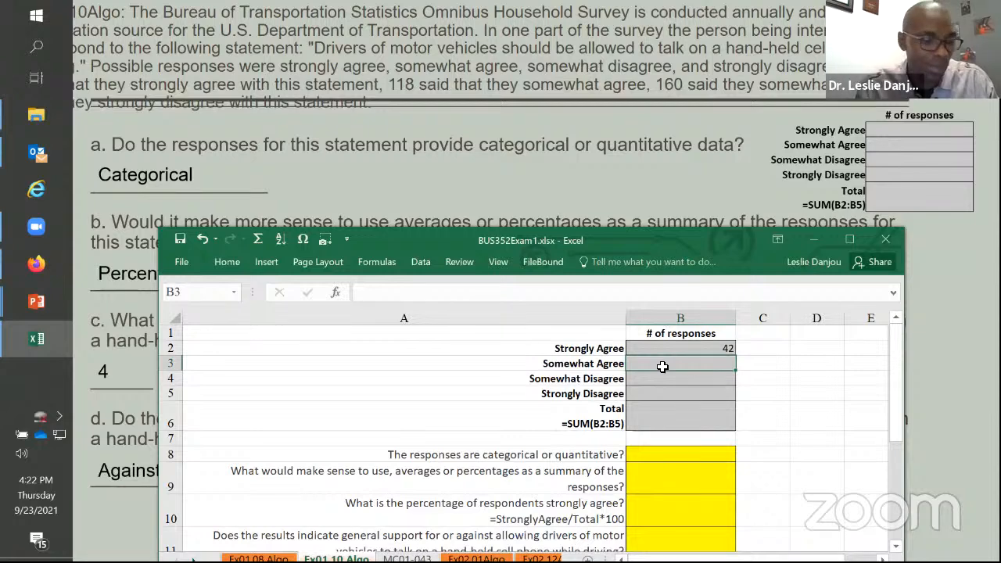
type("118")
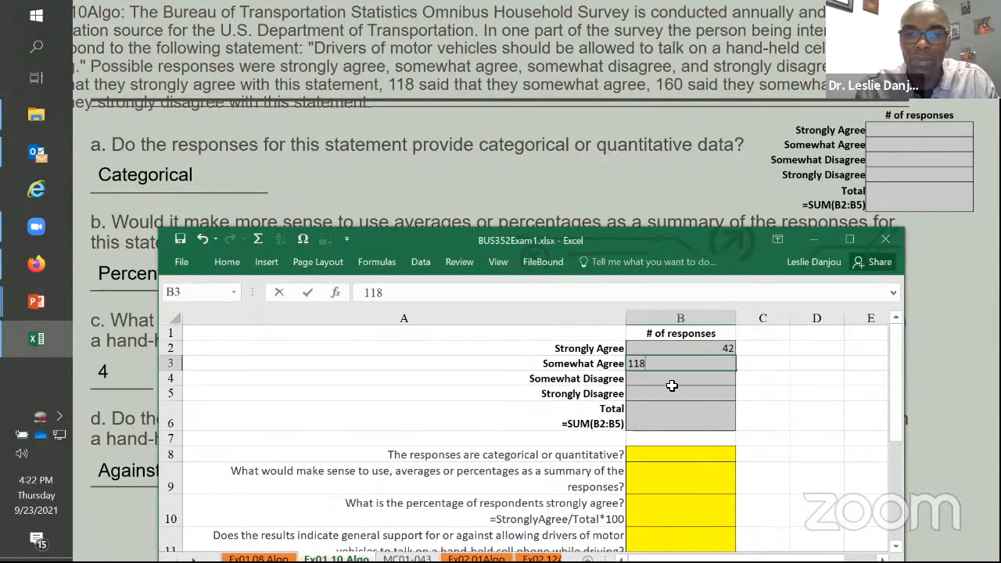
left_click(673, 382)
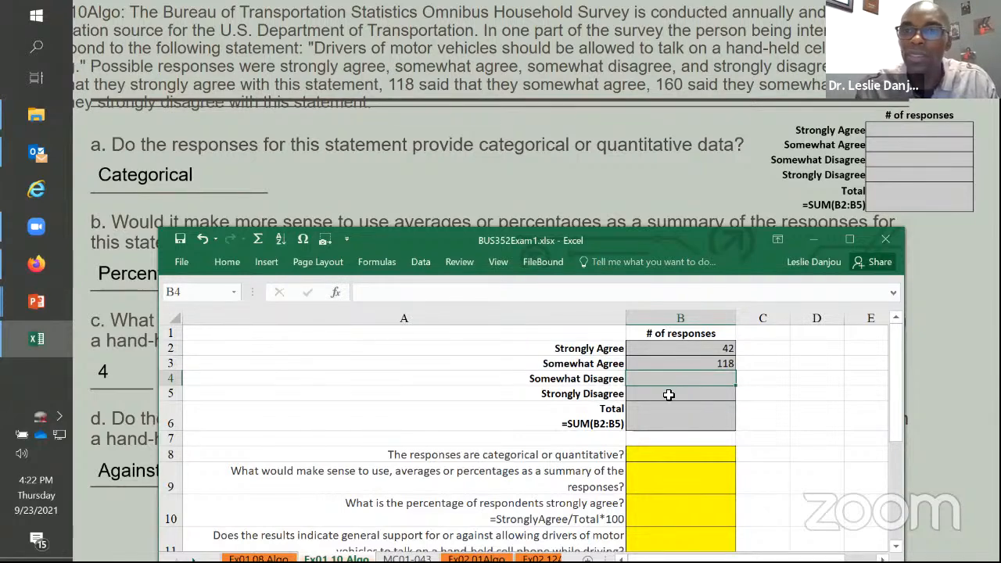
type("160")
left_click(665, 394)
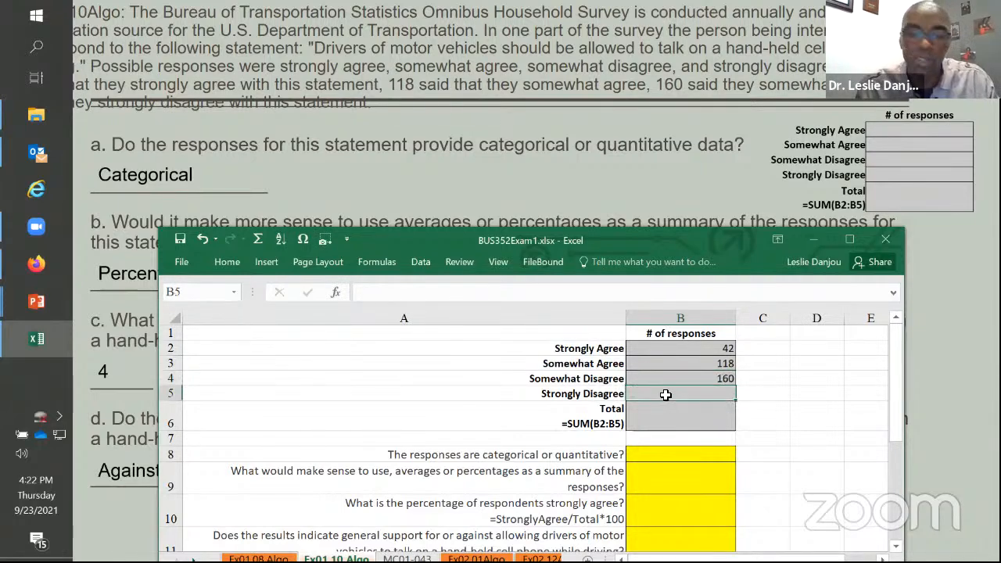
type("702")
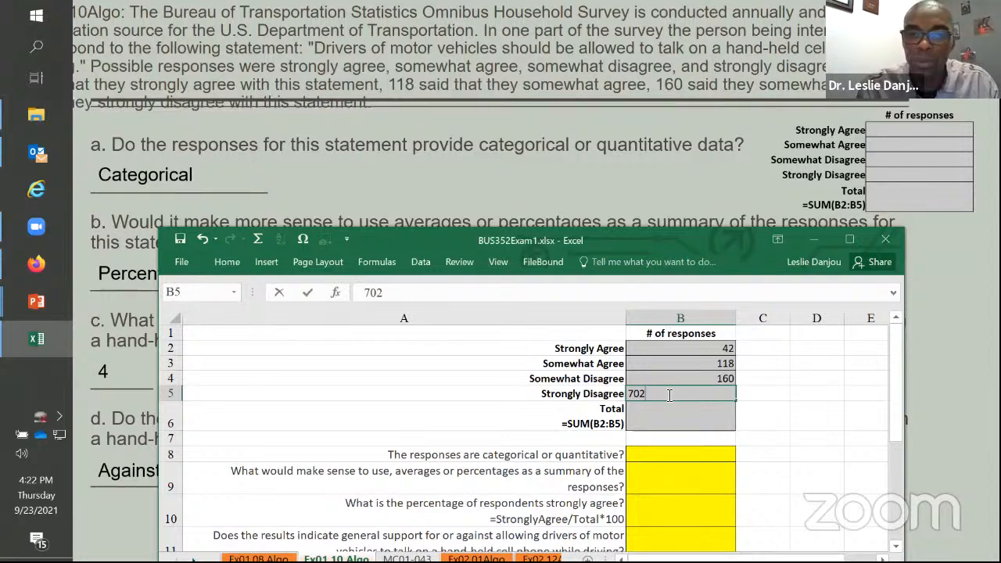
left_click(664, 416)
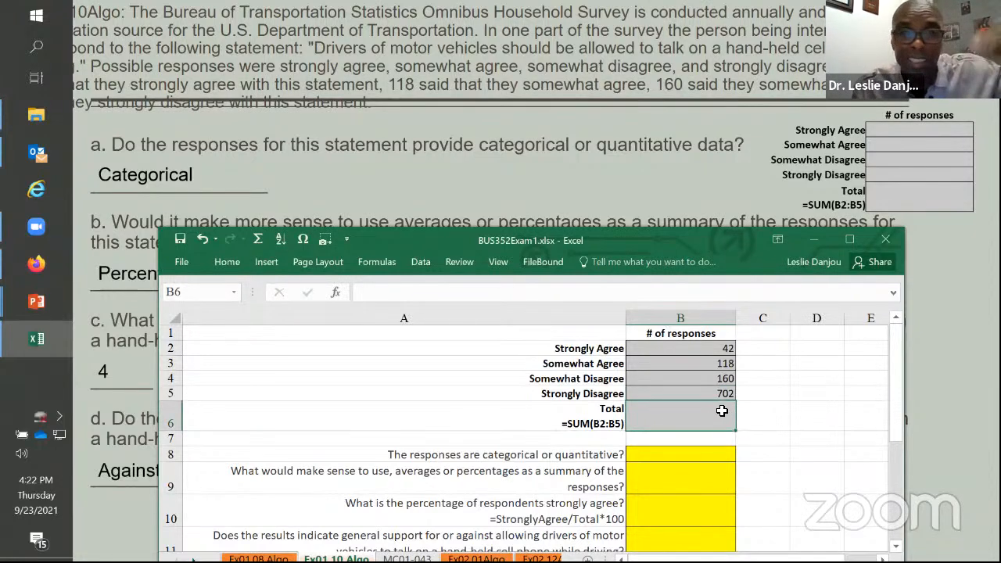
Step: Copy the formula text =SUM(B2:B5) from the Total label in A6 and enter it in B6
double_click(596, 423)
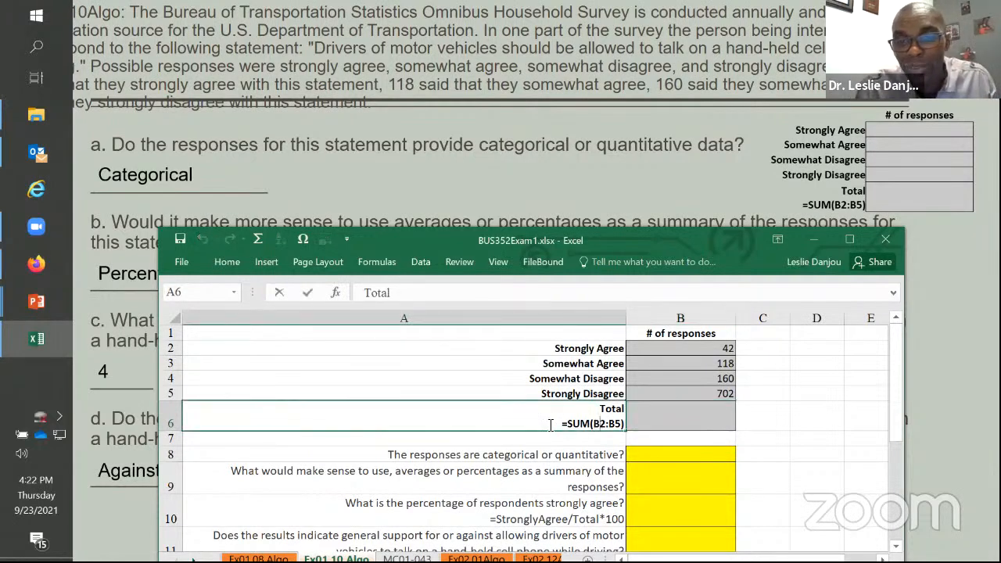
left_click_drag(562, 424, 627, 425)
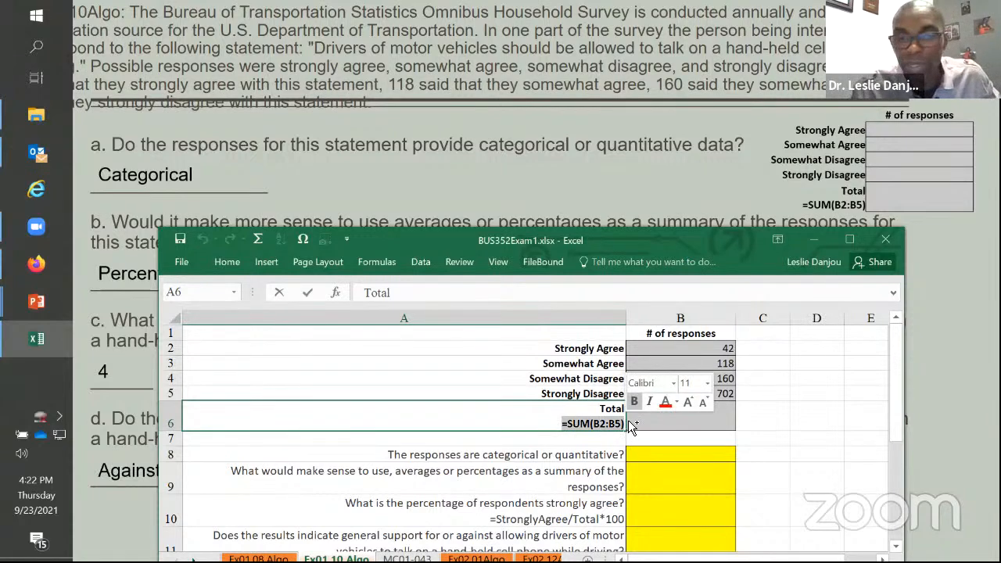
key("ctrl+c")
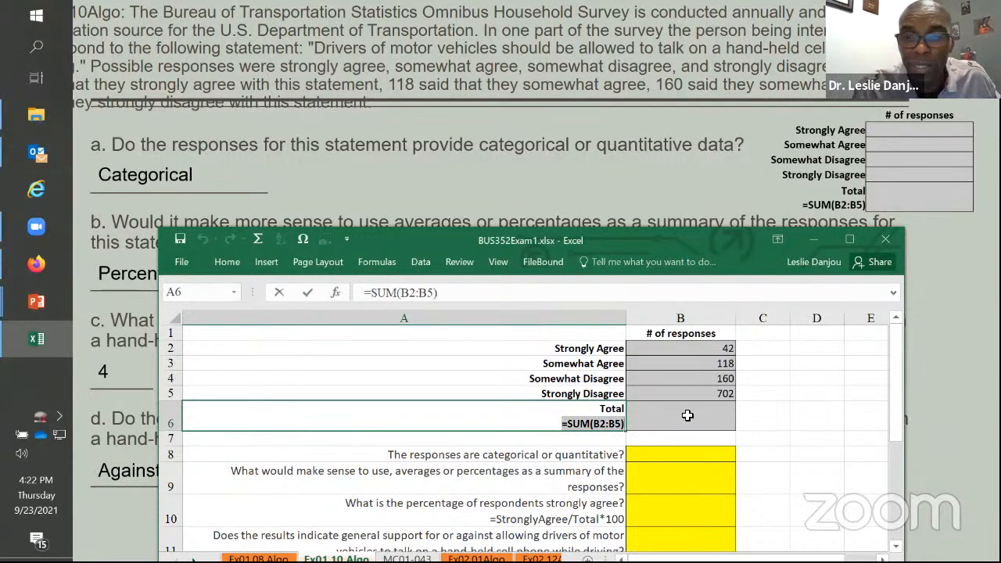
left_click(685, 419)
double_click(688, 417)
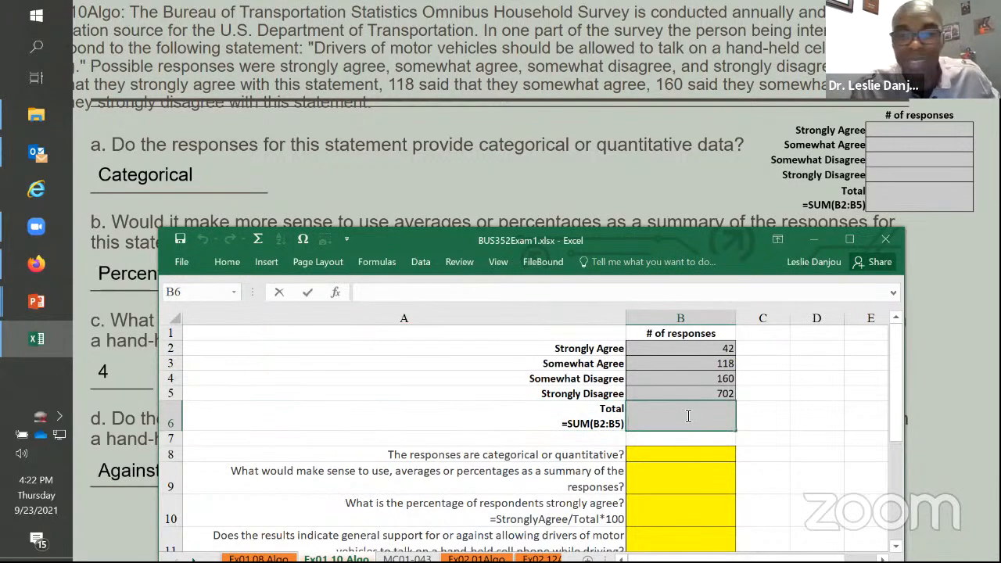
key("ctrl+v")
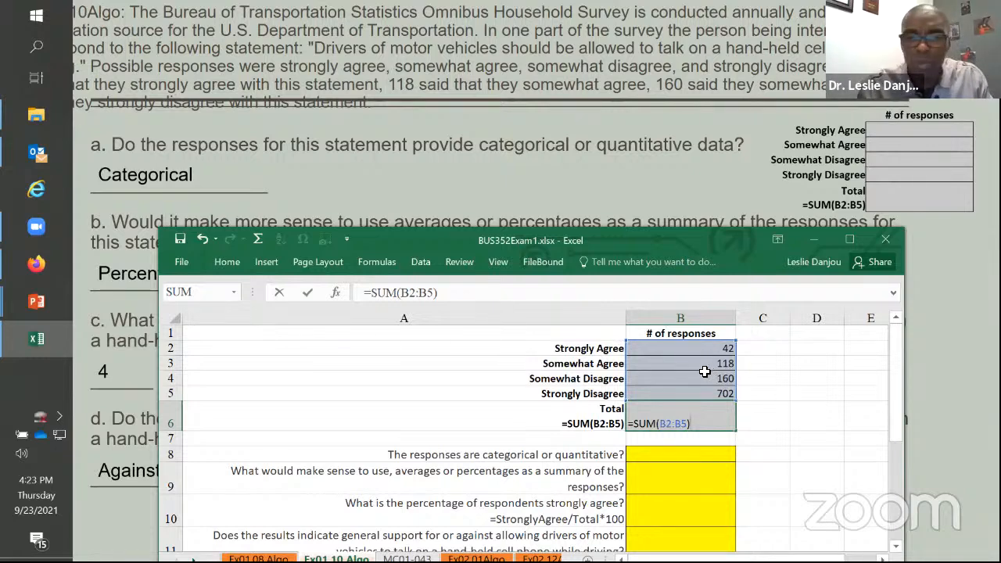
key("Return")
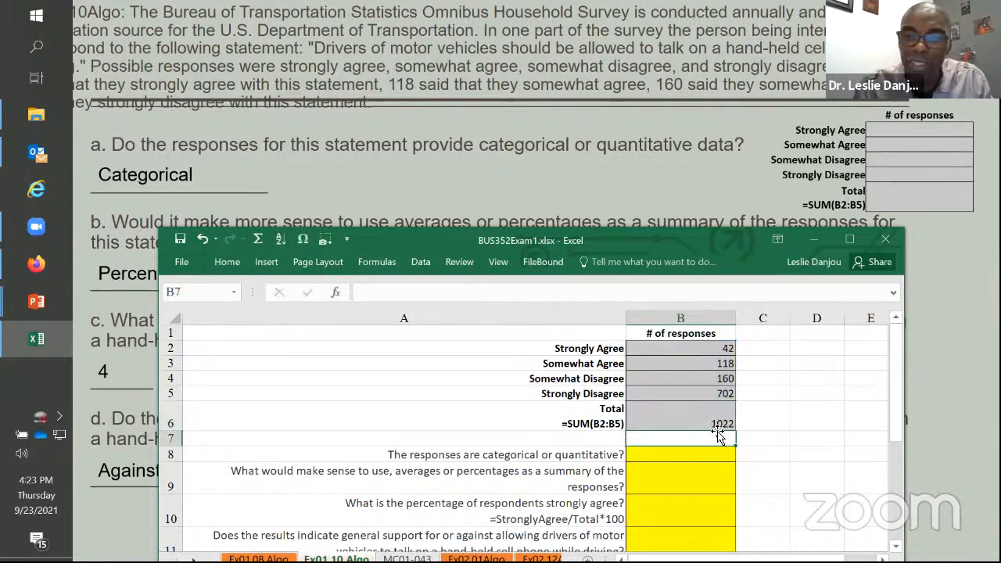
left_click(725, 421)
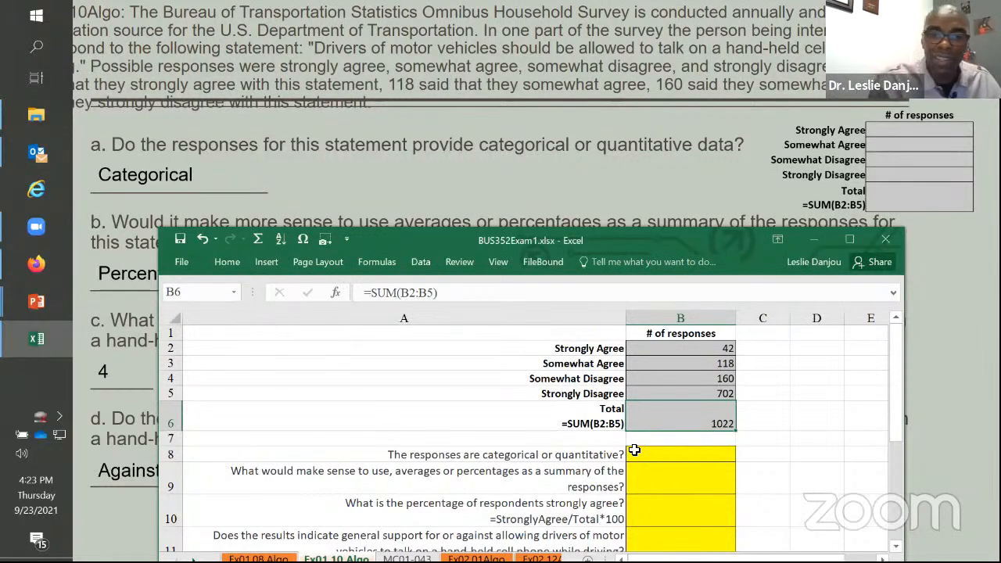
Step: Answer the first two questions by entering Cat in B8 and Per in B9
key("Down")
key("Down")
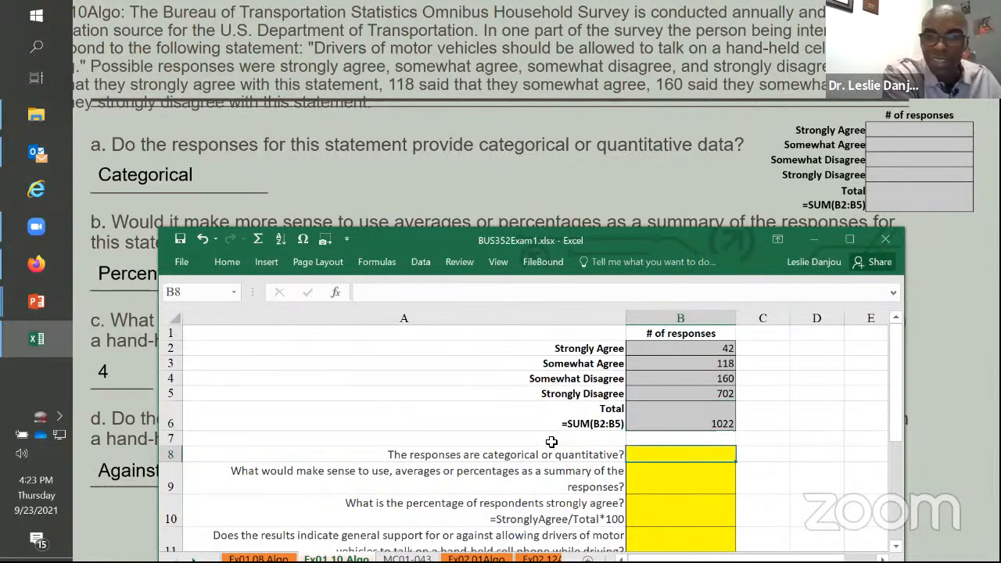
type("CAt")
key("Return")
type("Per")
key("Return")
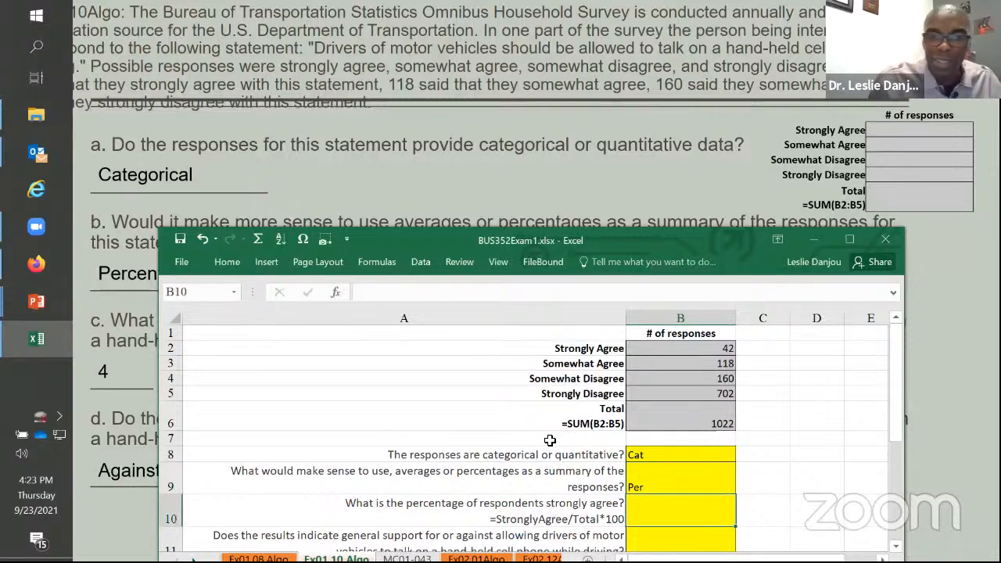
Step: Copy the formula text =StronglyAgree/Total*100 from the label in A10 and paste it into B10
left_click(545, 524)
double_click(544, 524)
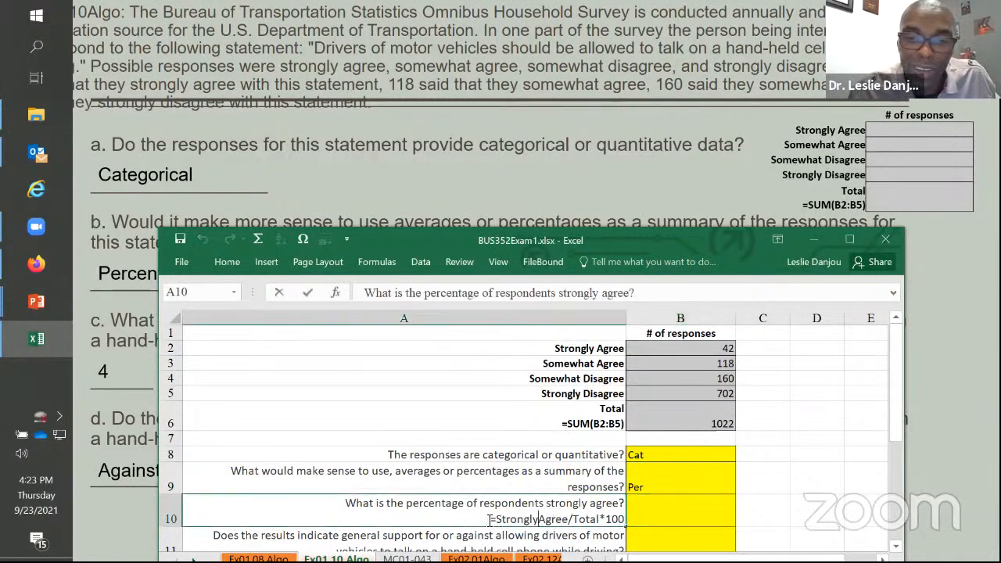
double_click(552, 520)
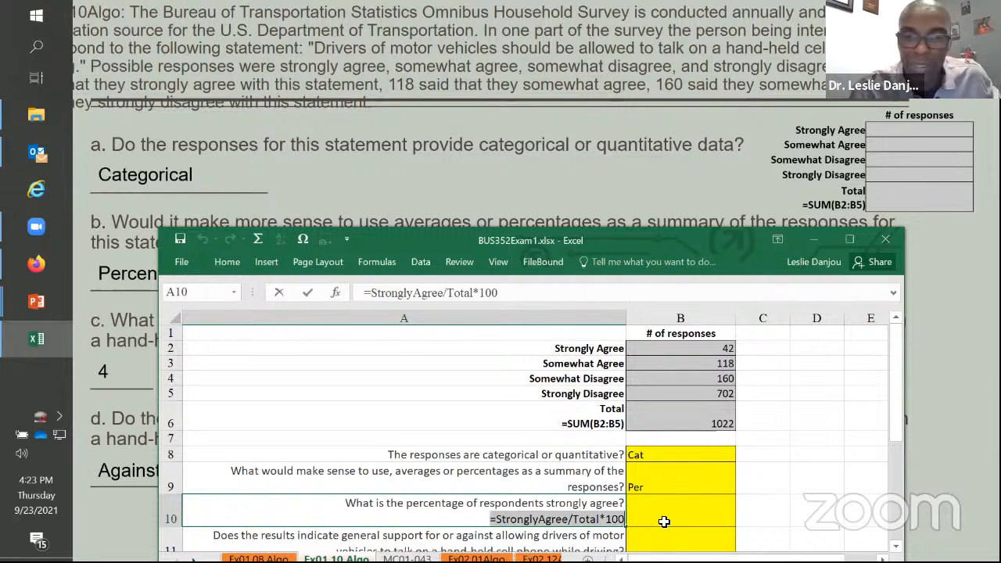
left_click(663, 517)
key("ctrl+v")
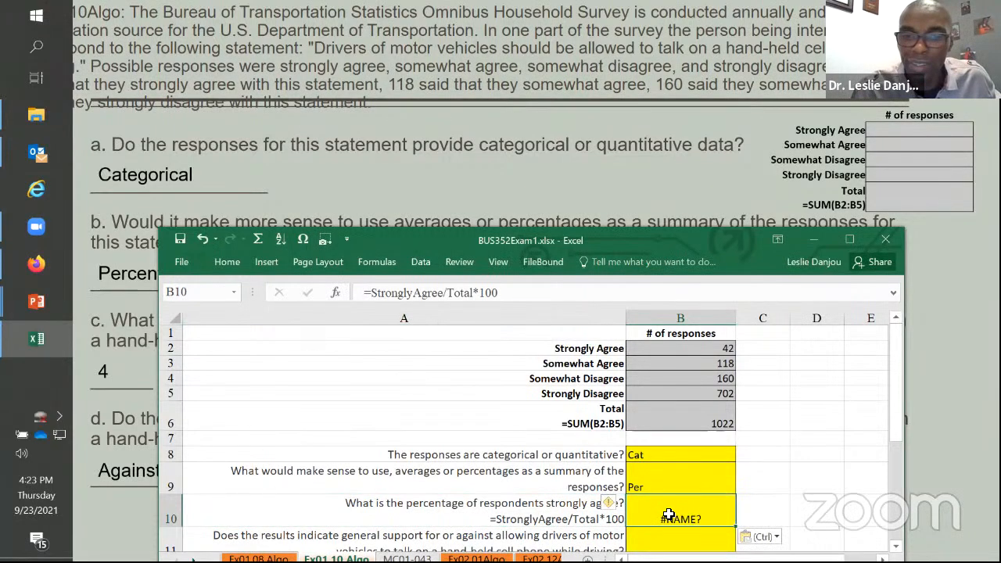
Step: Replace StronglyAgree with B2 and Total with B6 in B10, giving =B2/B6*100, and shift the workbook window to uncover the slide's answers
double_click(668, 516)
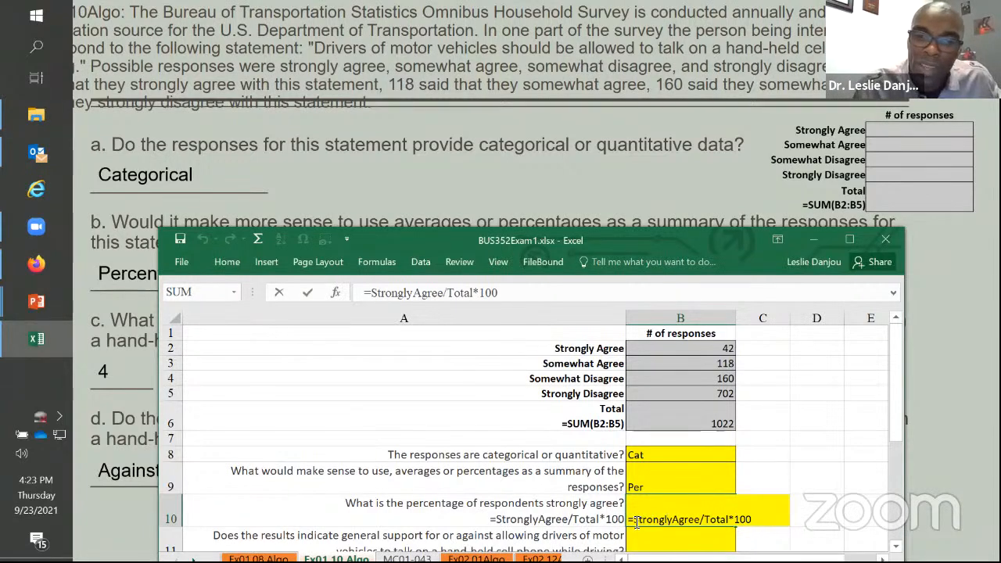
left_click_drag(633, 522, 704, 524)
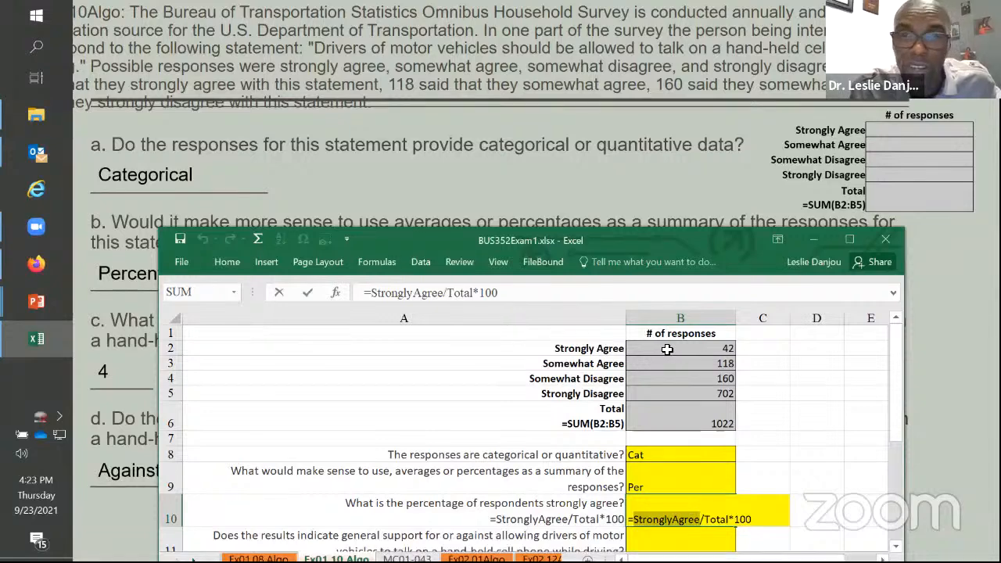
left_click(667, 349)
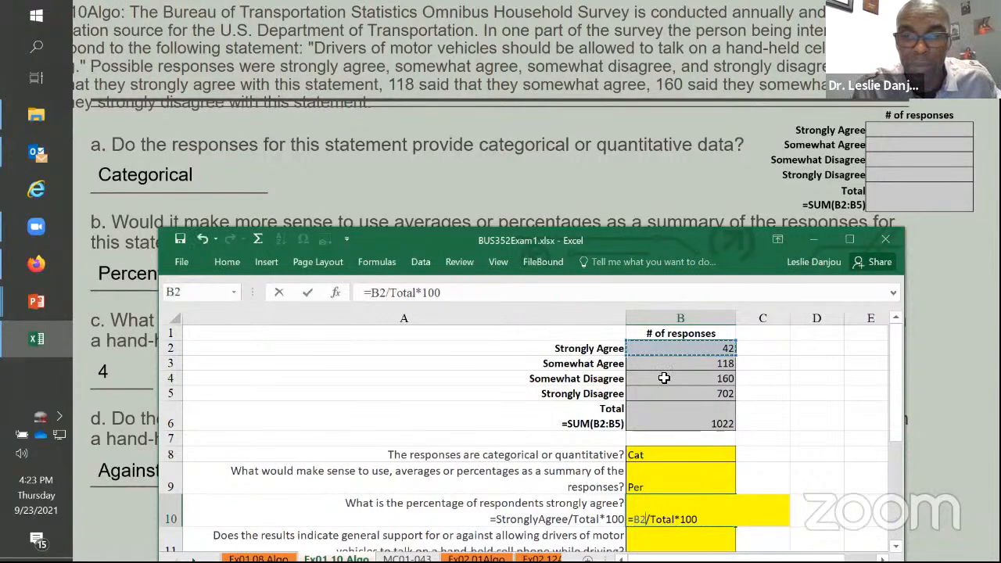
double_click(660, 520)
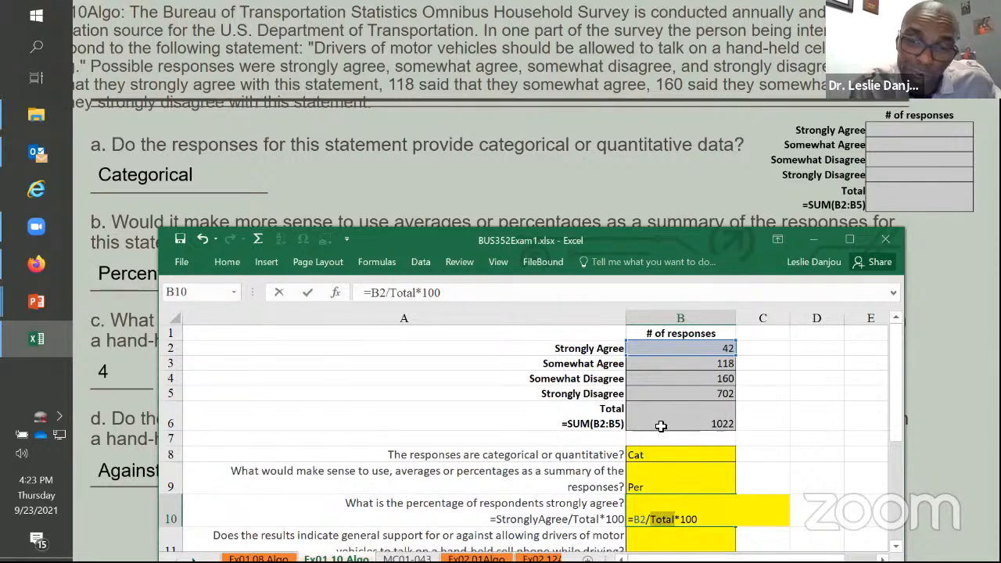
left_click(702, 421)
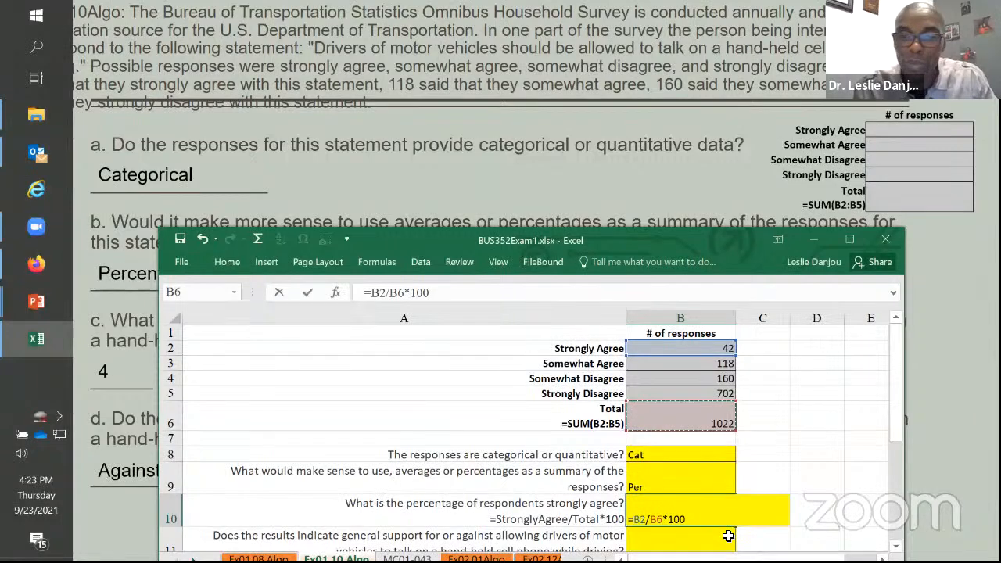
key("Return")
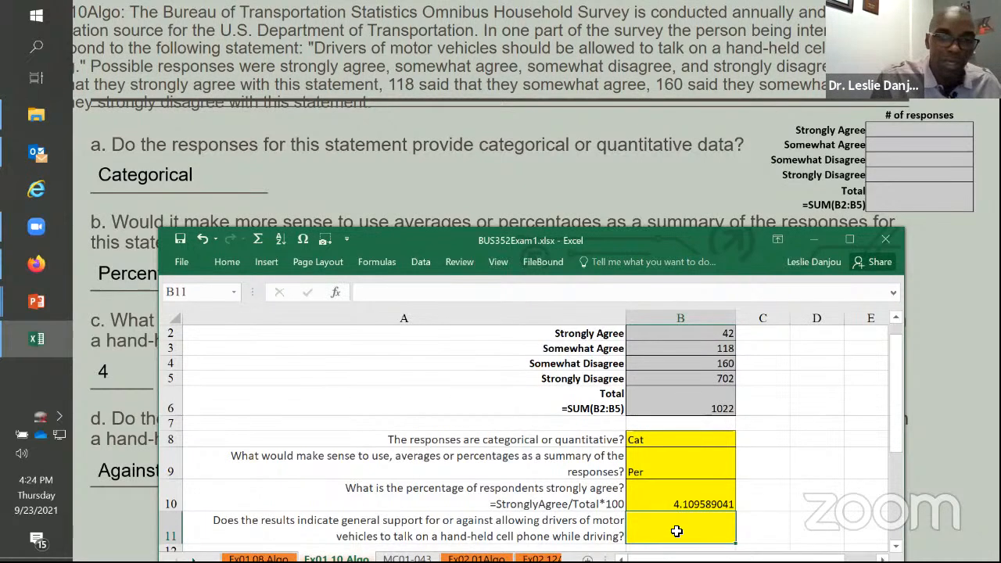
left_click_drag(397, 230, 460, 232)
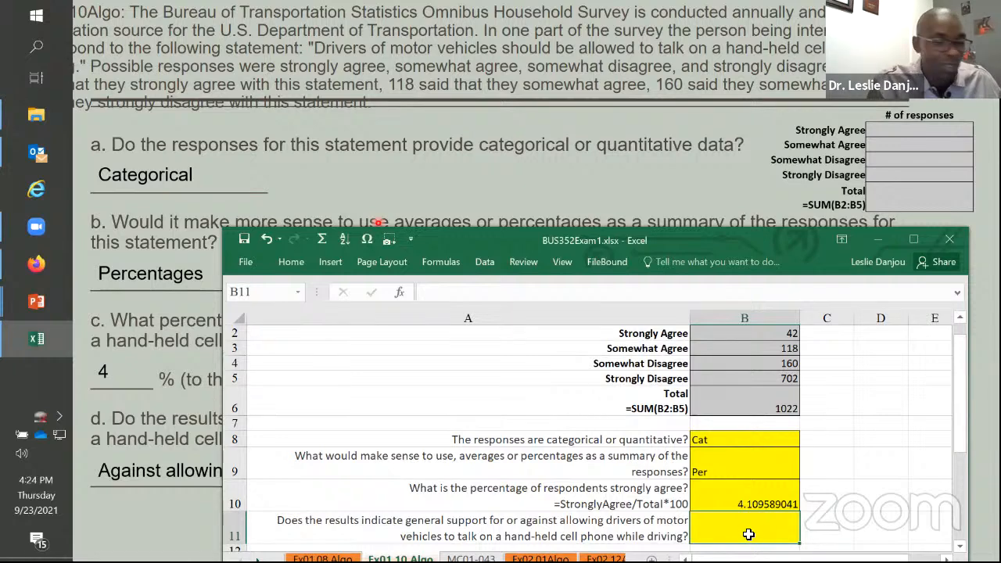
Step: Answer the support-or-against question with AA in B11, then return to the slideshow and advance to the MC01-043 slide
type("AA")
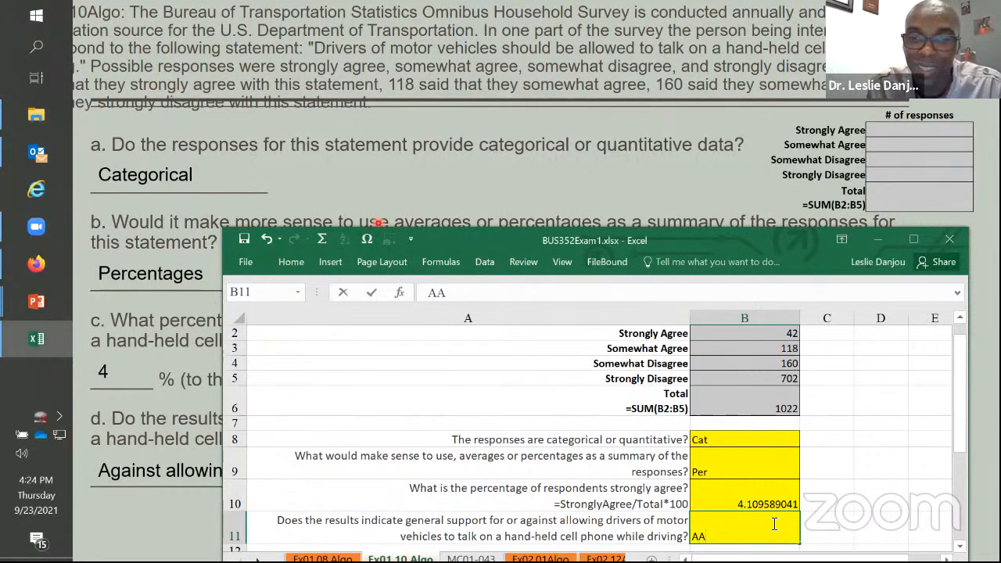
left_click(812, 503)
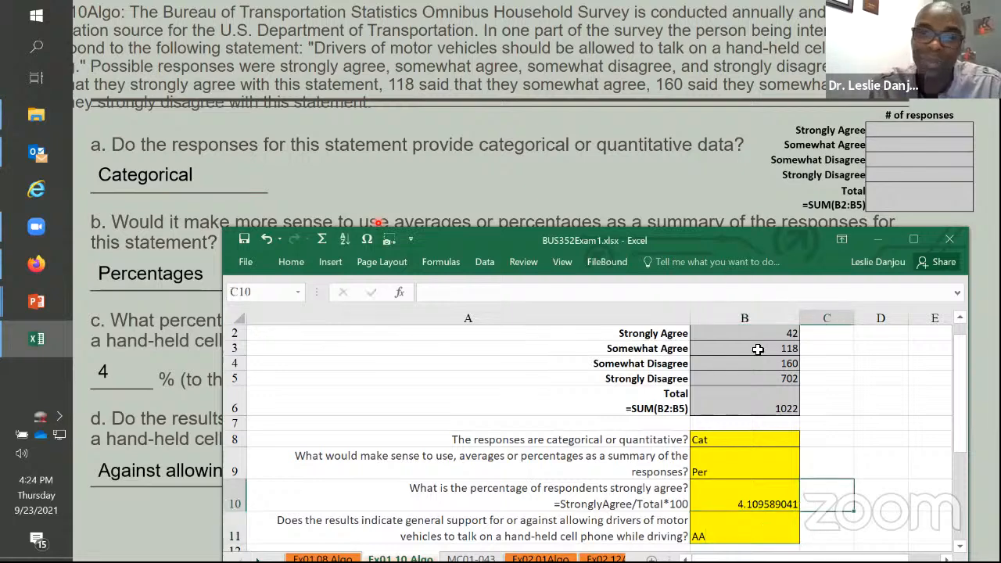
left_click(693, 226)
left_click(692, 227)
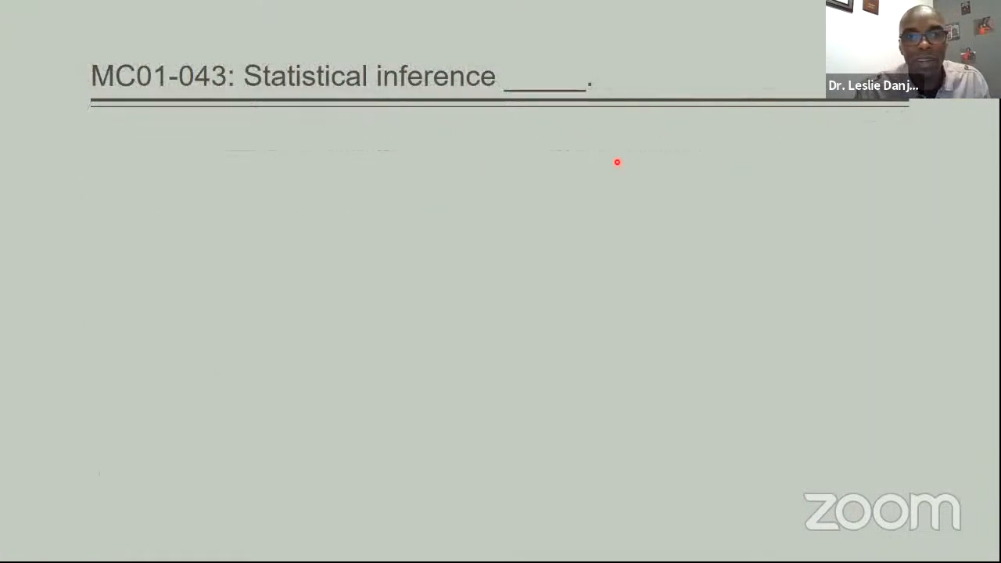
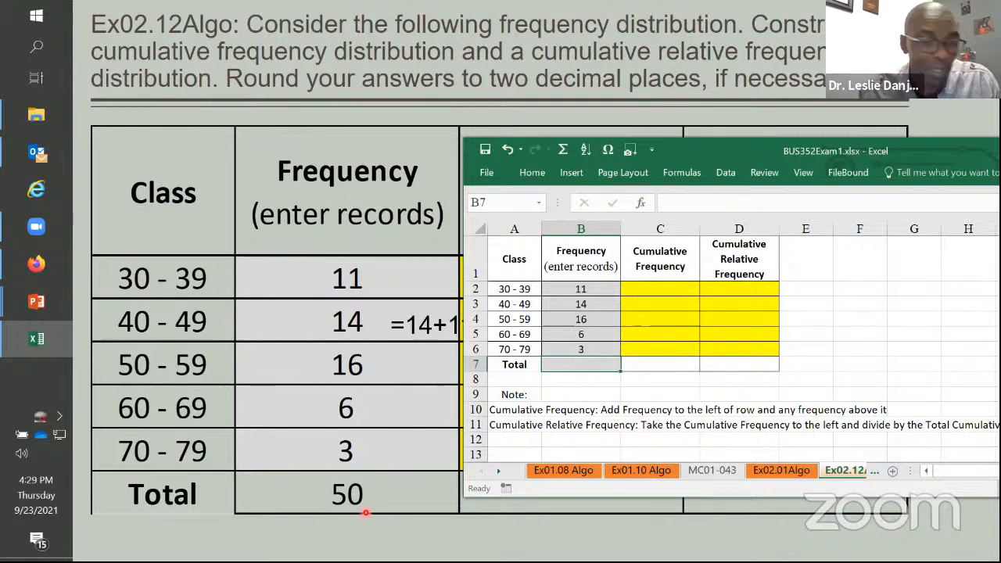
Step: Total the Frequency column of the Ex02.12 sheet by entering =SUM(B2:B6) in B7
type("=")
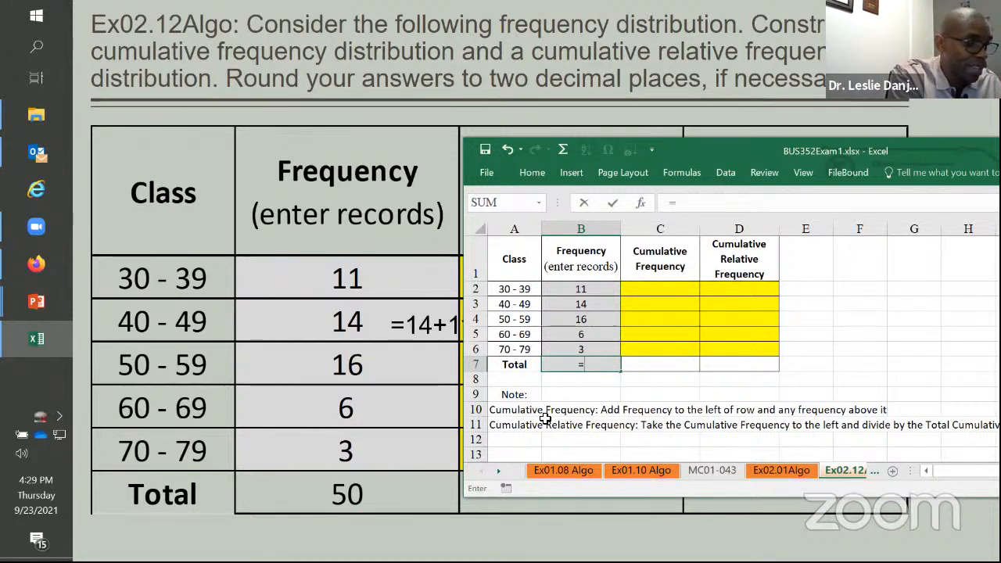
type("SUM(")
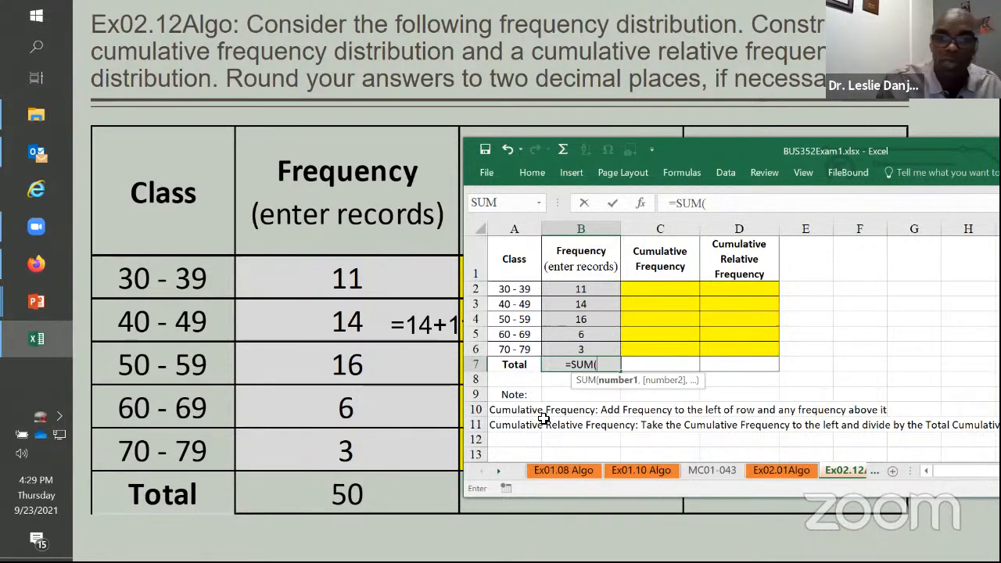
left_click_drag(577, 291, 582, 351)
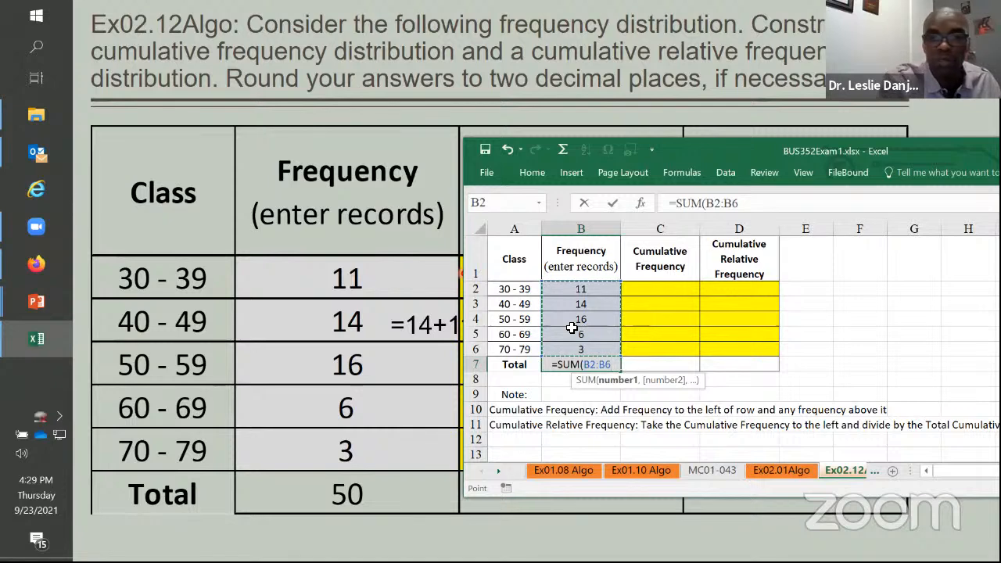
type(")")
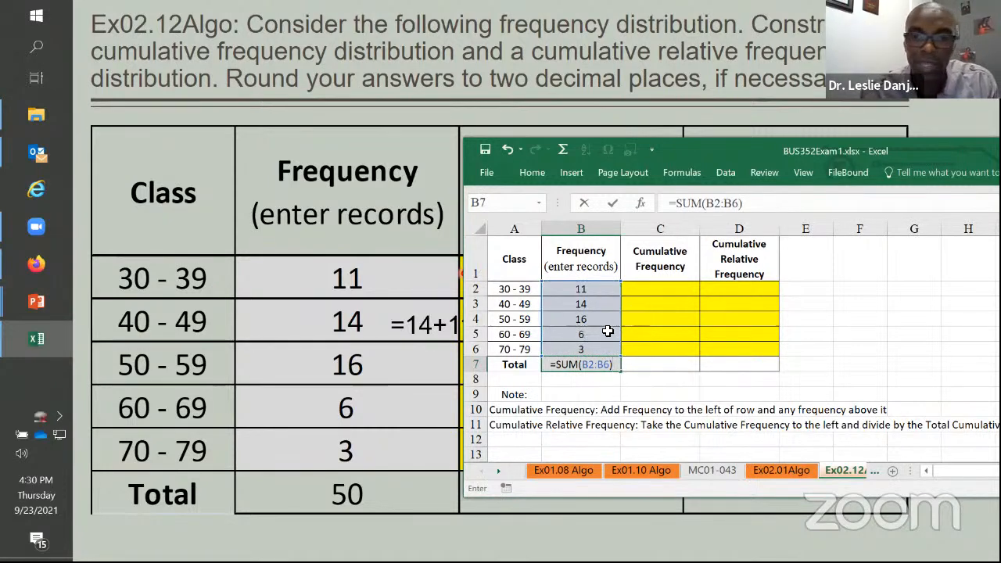
key("Return")
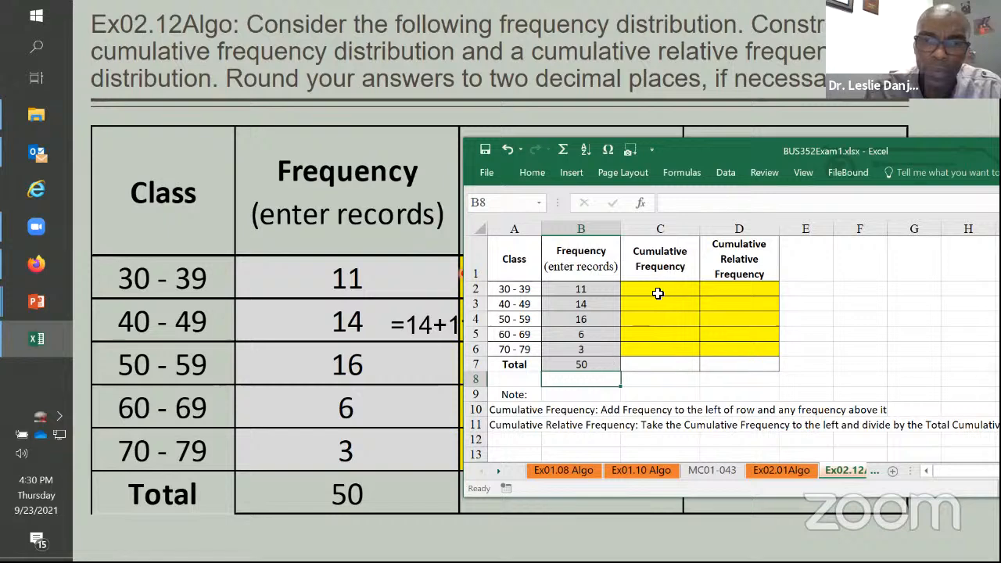
left_click(660, 290)
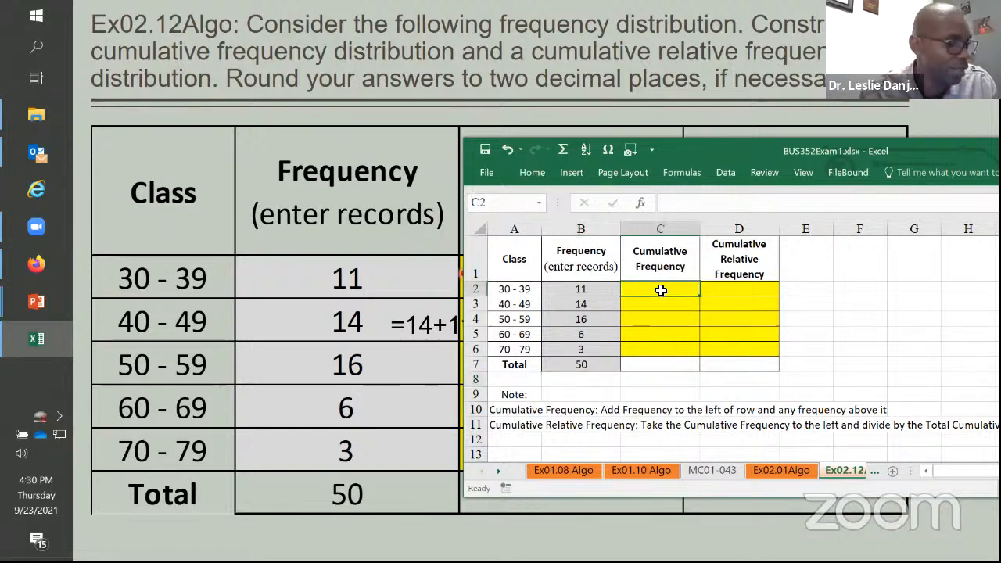
type("=")
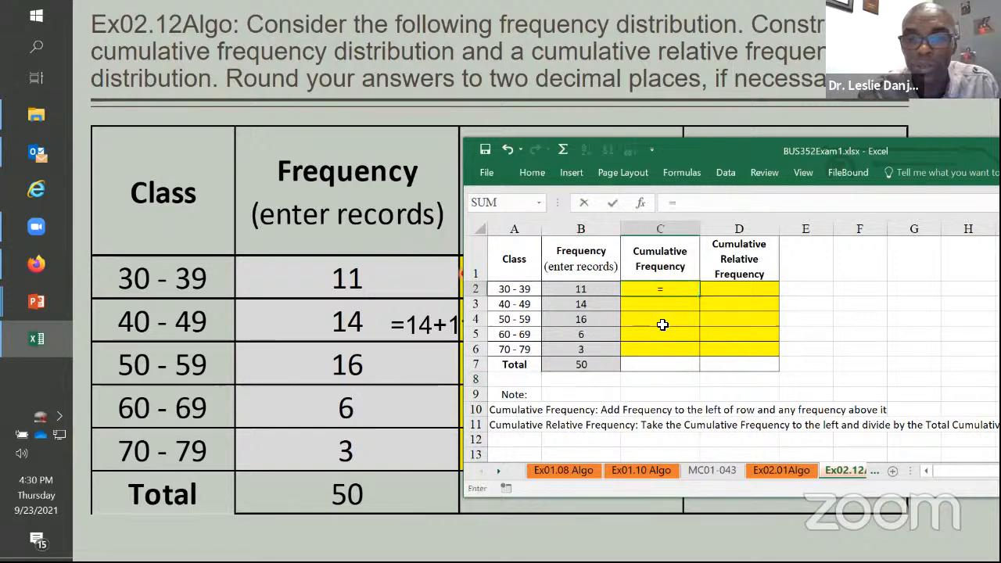
key("Escape")
Step: Maximize the workbook window and enter =B2 in C2 as the cumulative frequency of the 30 - 39 class
double_click(714, 143)
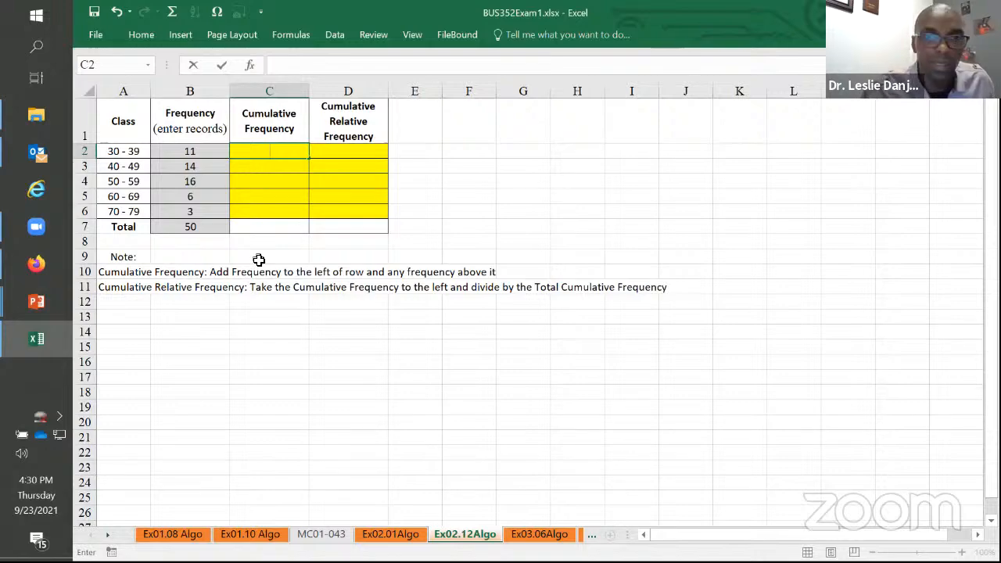
key("Return")
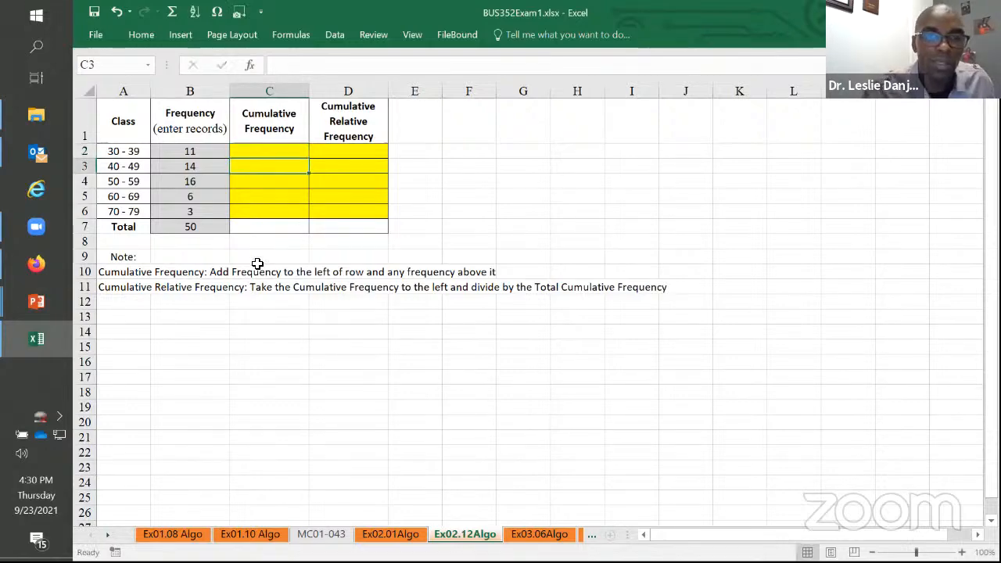
scroll(260, 267, "up", 7, "ctrl")
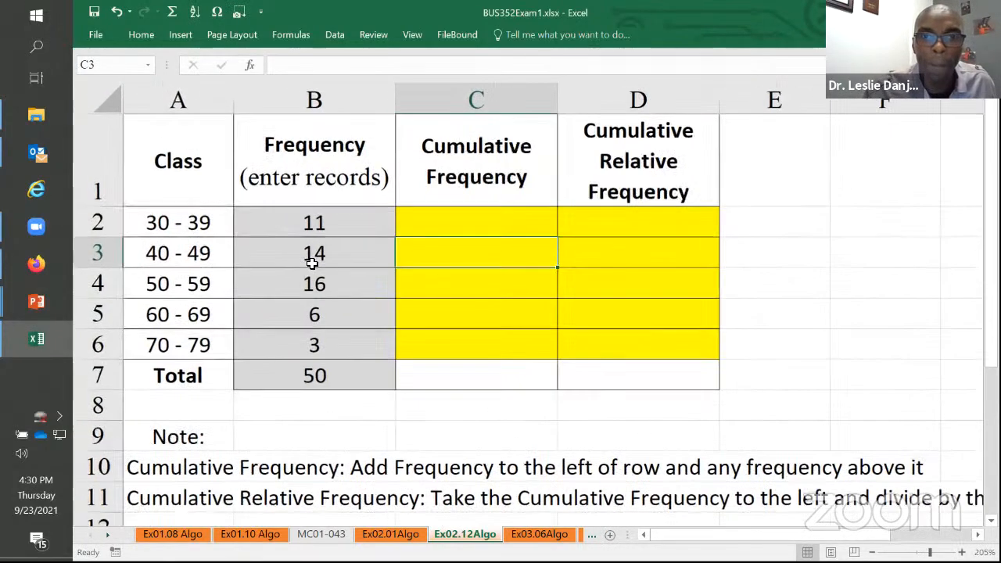
left_click(445, 227)
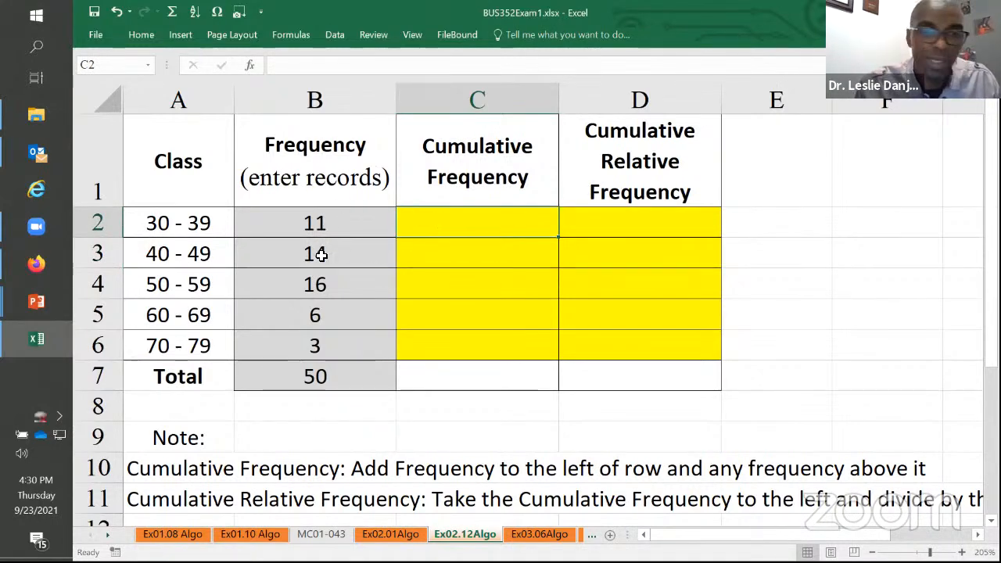
type("=")
left_click(317, 223)
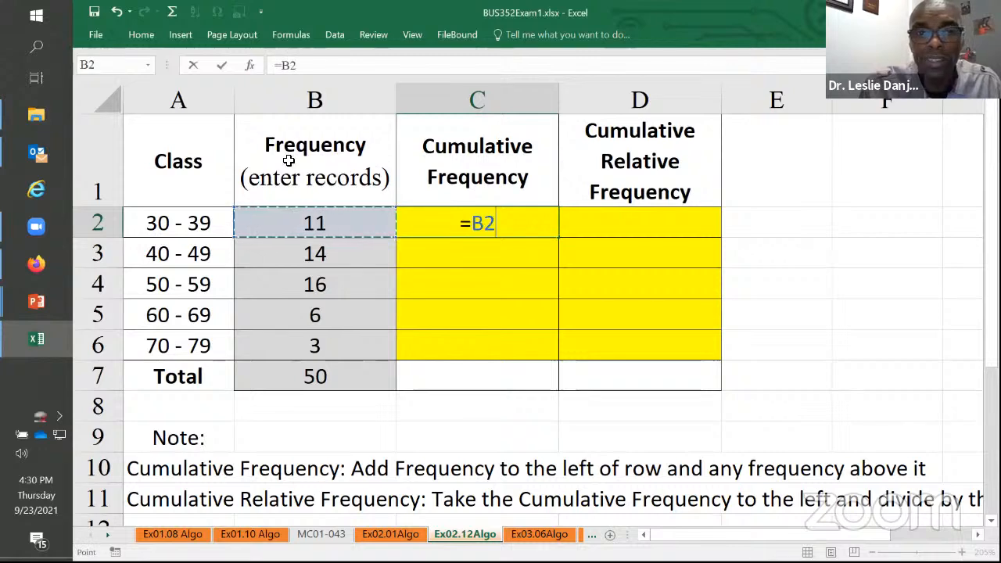
key("ctrl+Return")
key("Return")
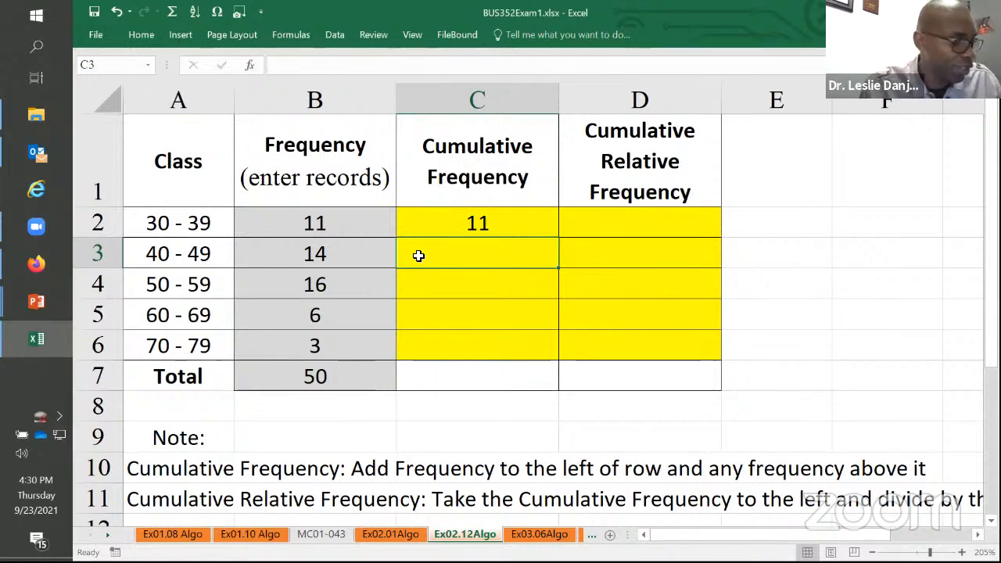
Step: Enter =SUM($B$2:B3) in C3 and fill the formula down the Cumulative Frequency column through C6
type("=")
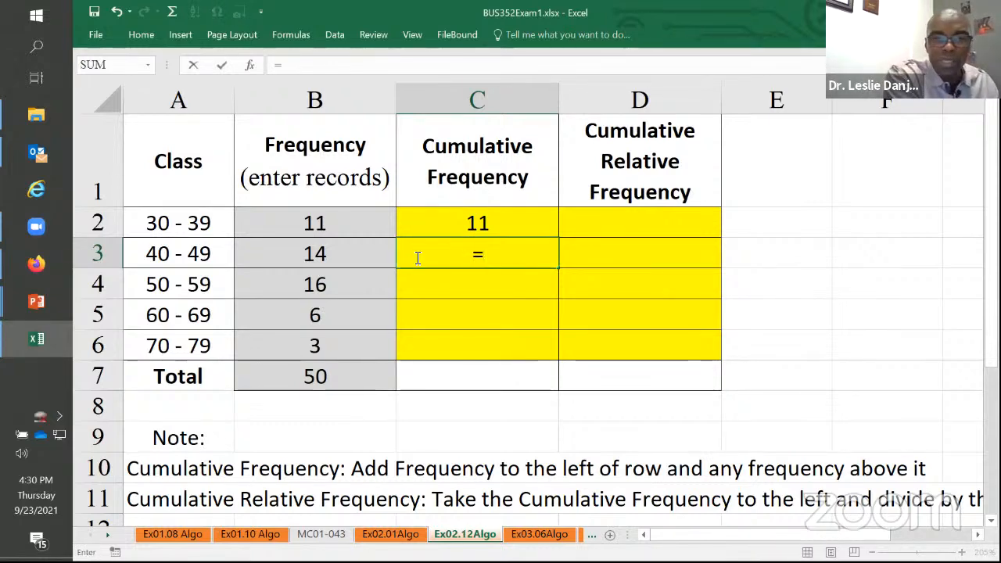
type("SUM(")
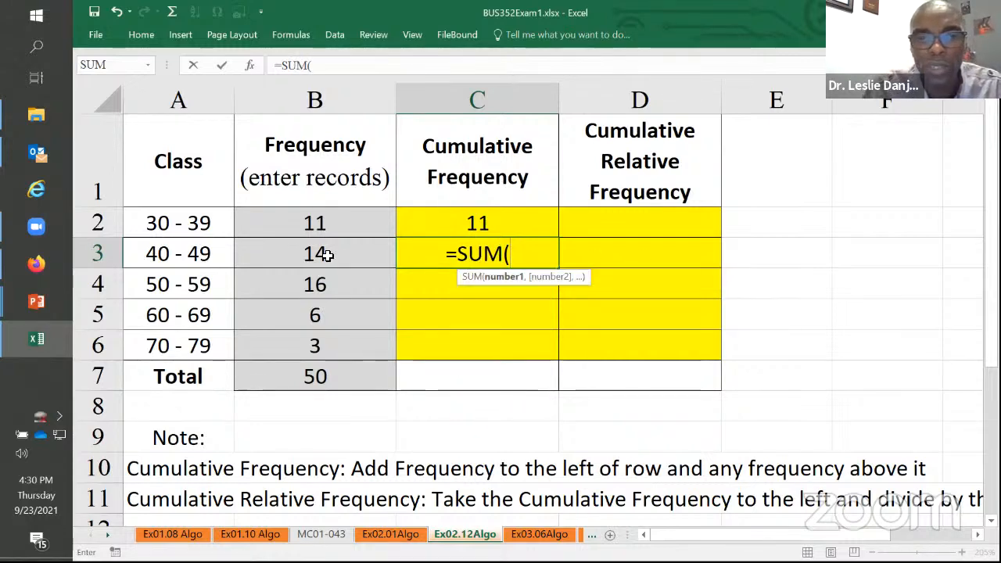
left_click_drag(320, 221, 318, 253)
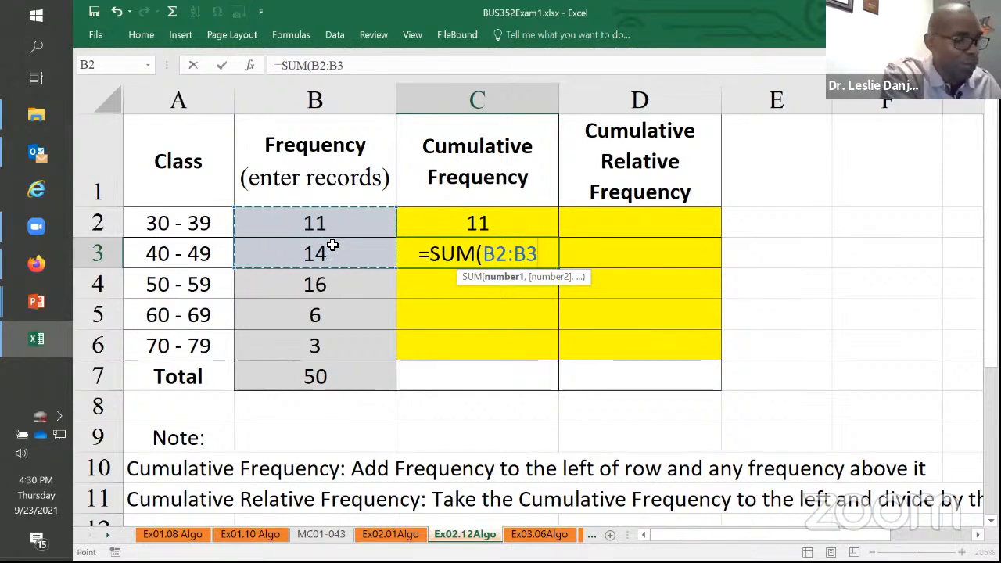
type(")")
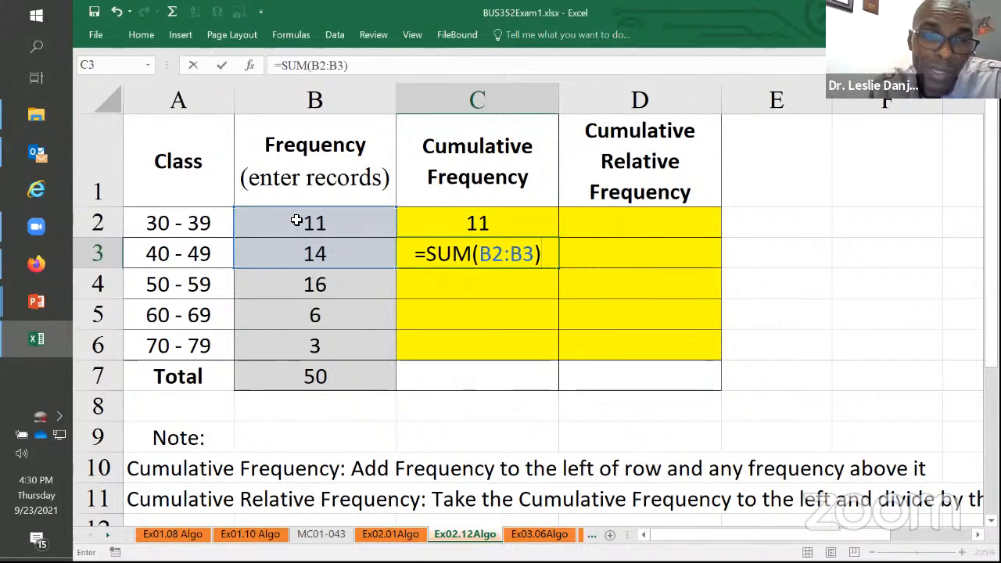
left_click(479, 260)
type("$B")
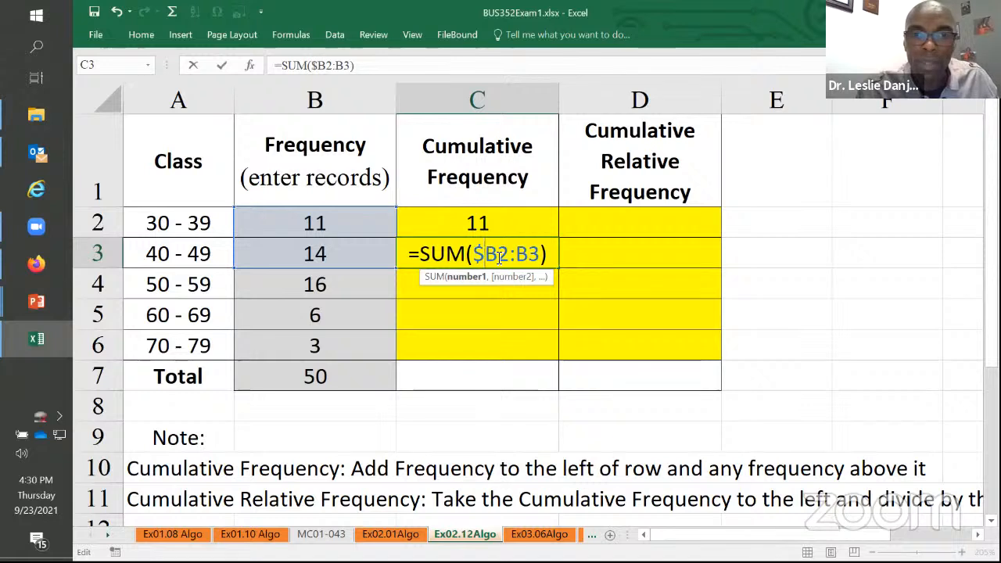
type("$")
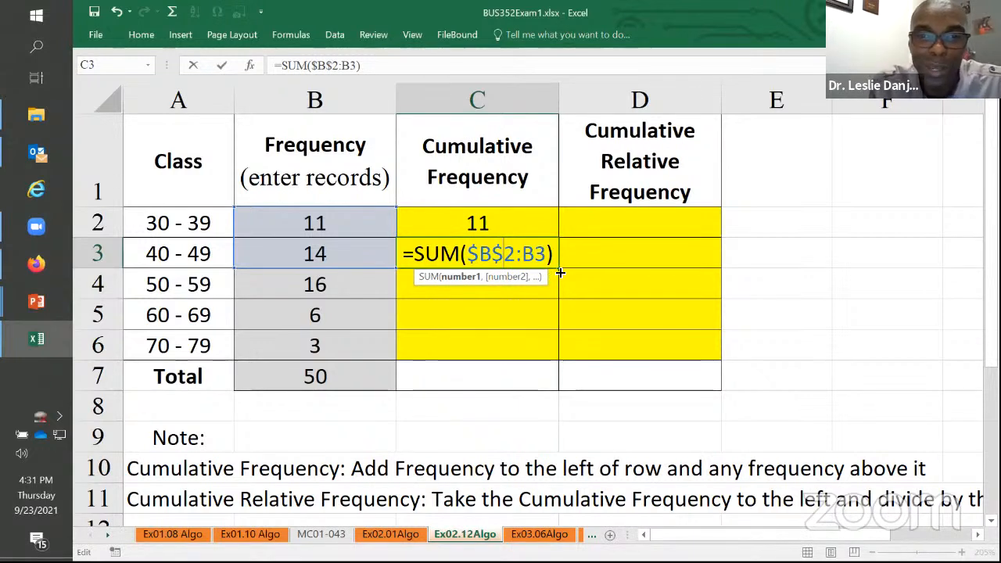
left_click_drag(558, 270, 548, 344)
Step: Inspect the cell ranges referenced by the copied SUM formulas in C4 and C5
left_click(534, 292)
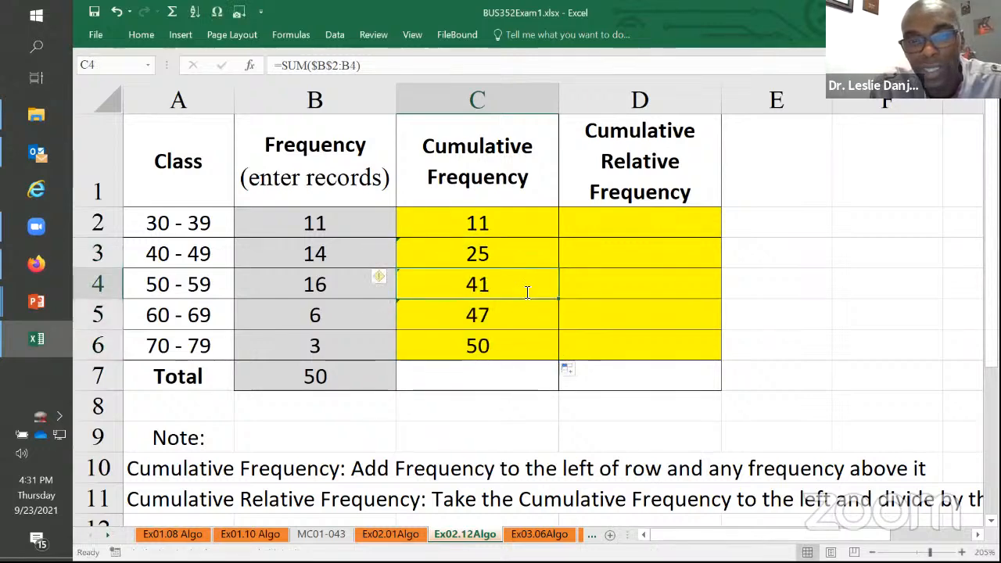
double_click(503, 294)
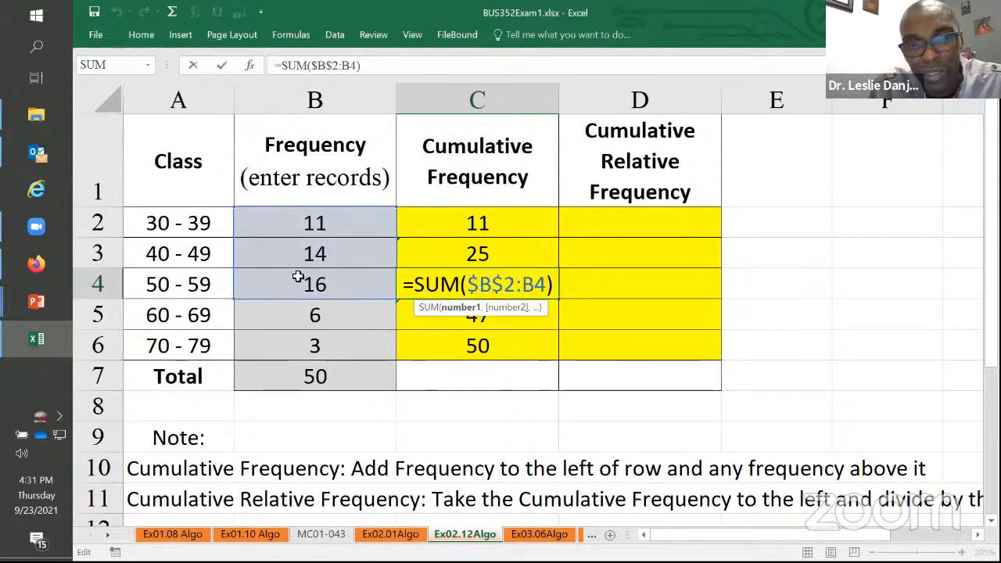
key("Return")
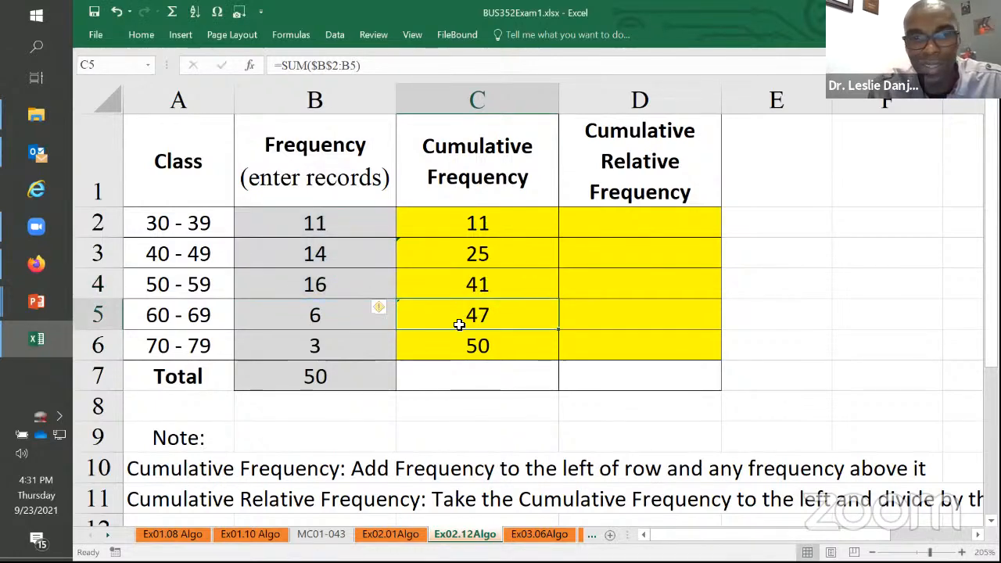
double_click(481, 315)
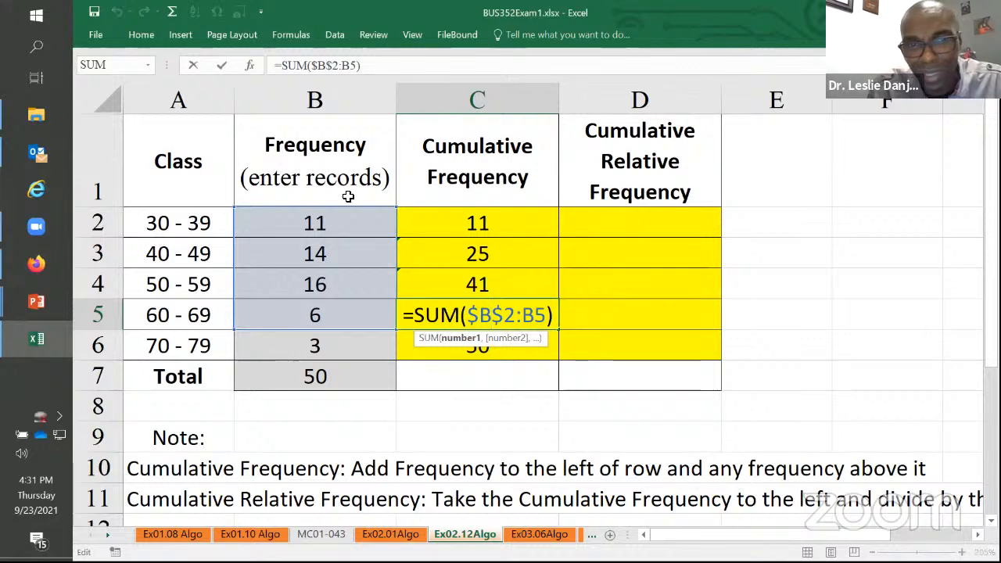
key("Return")
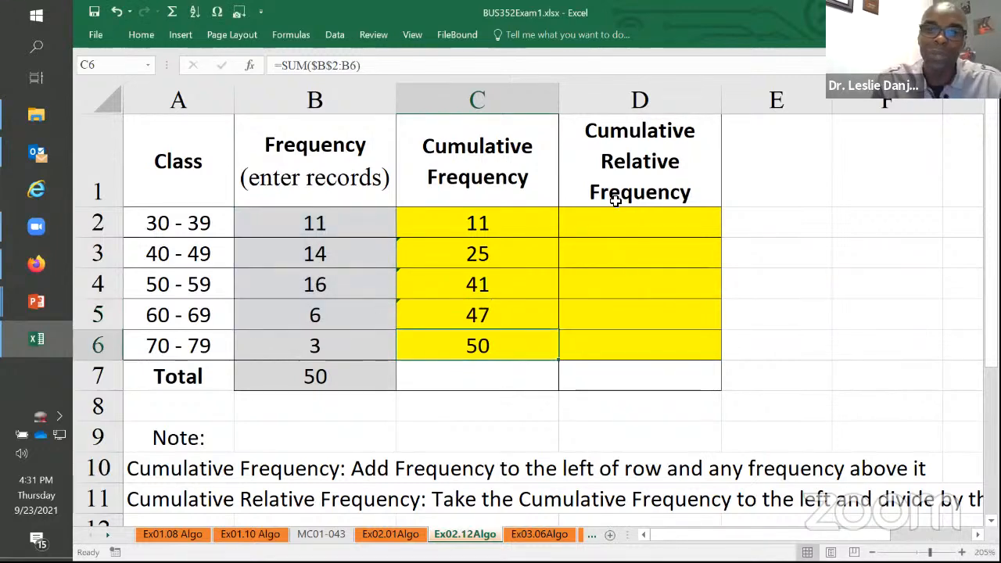
Step: Enter =C2/$C$6 in D2 and fill the formula down the Cumulative Relative Frequency column through D6
left_click(606, 225)
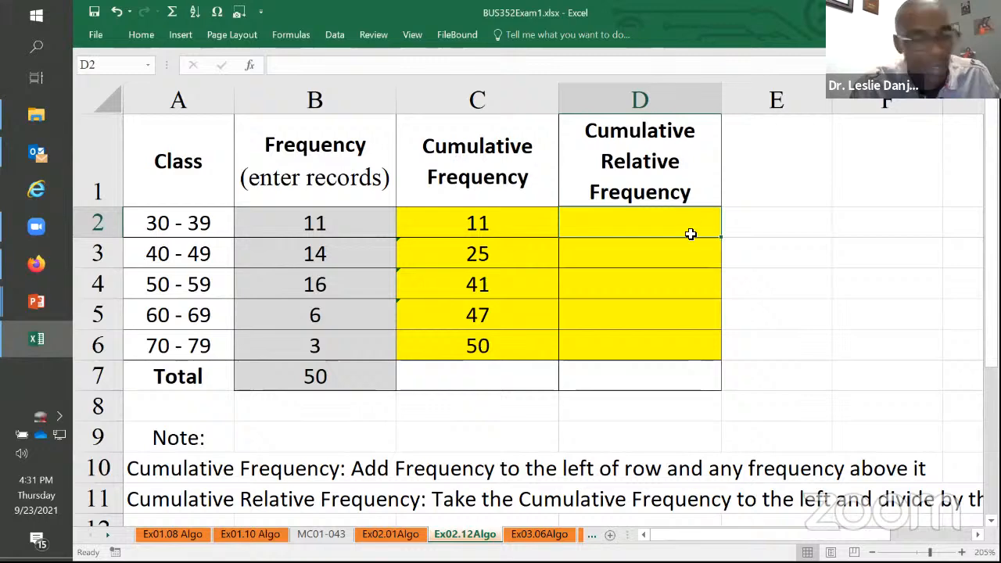
type("=")
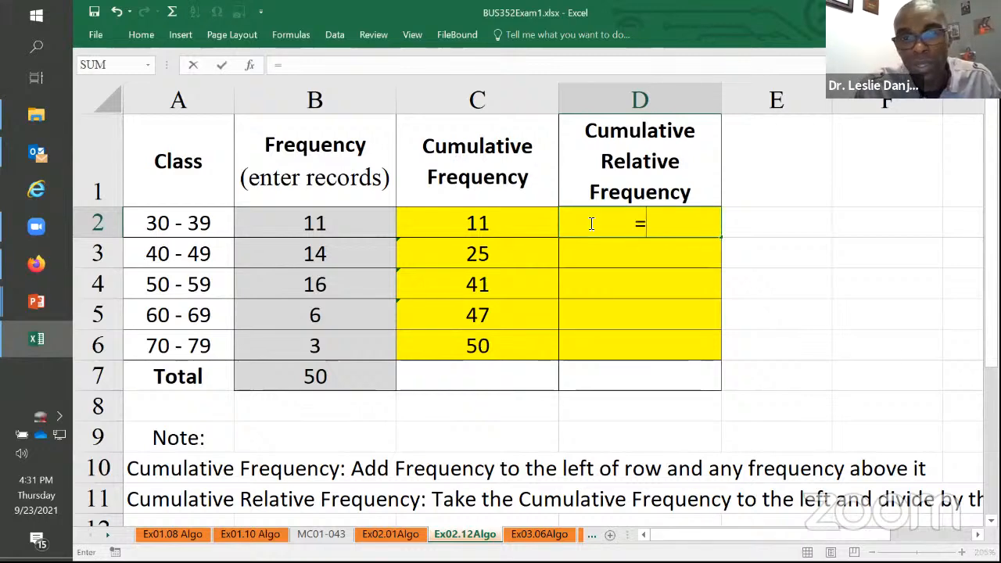
left_click(484, 227)
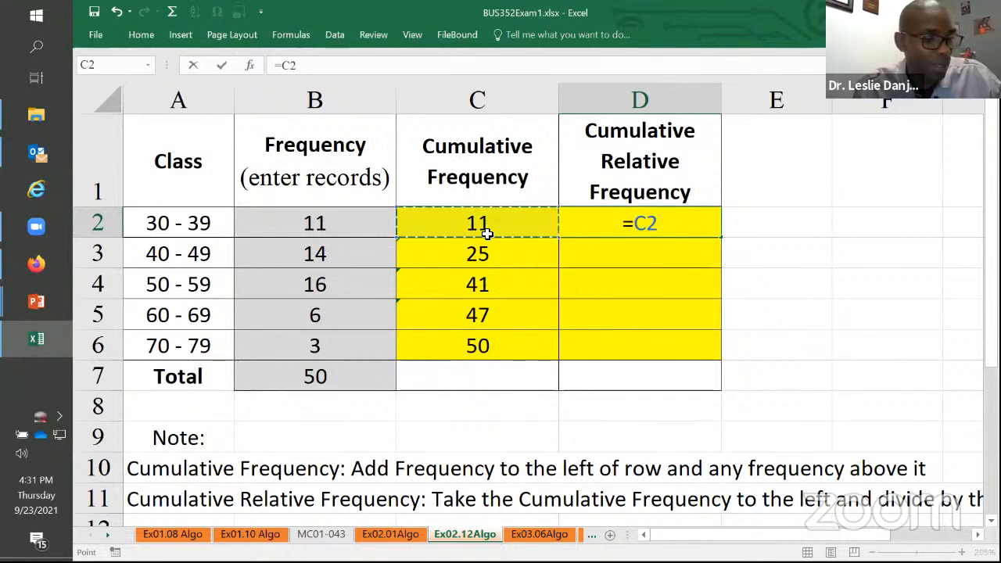
type("/")
left_click(488, 350)
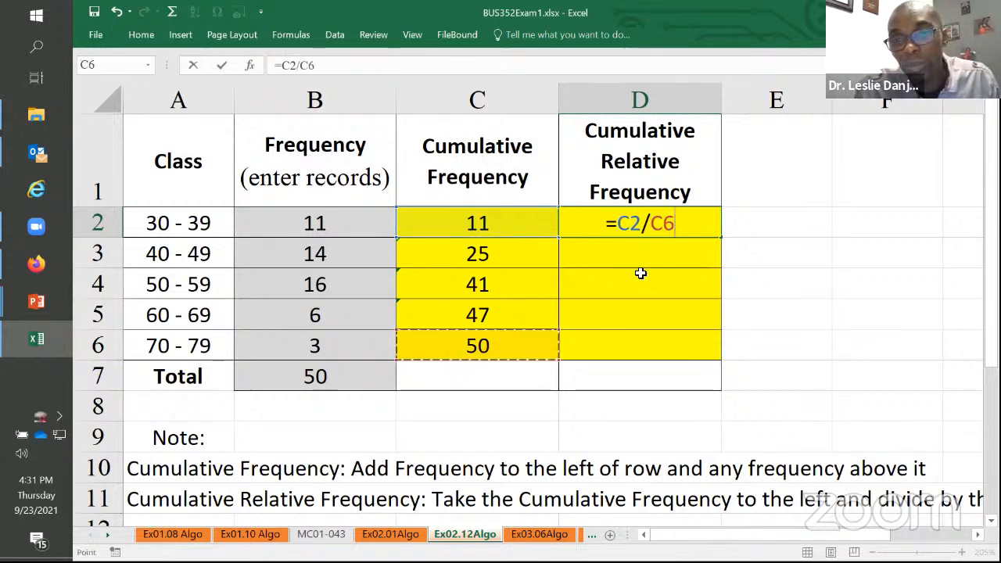
left_click(649, 231)
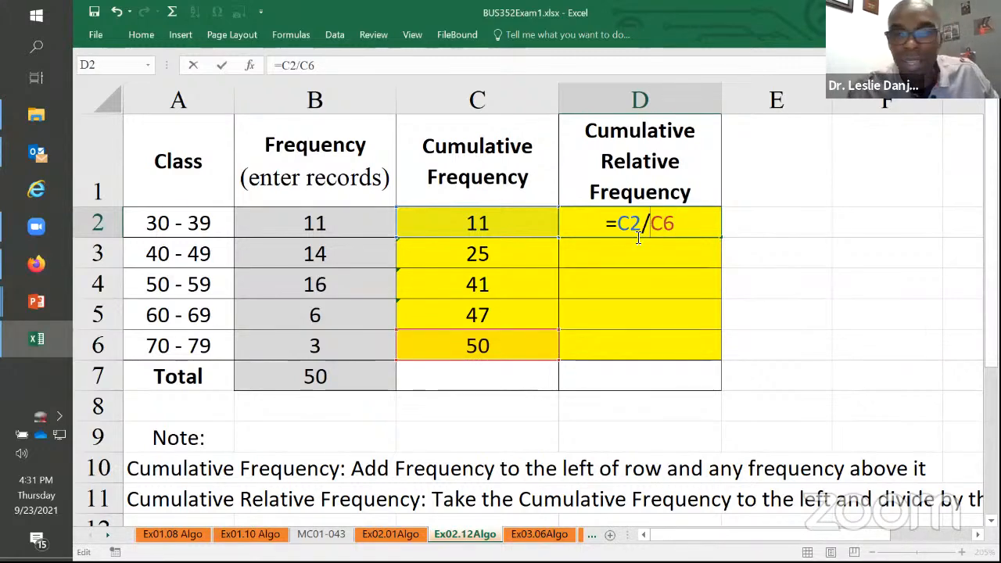
type("$C")
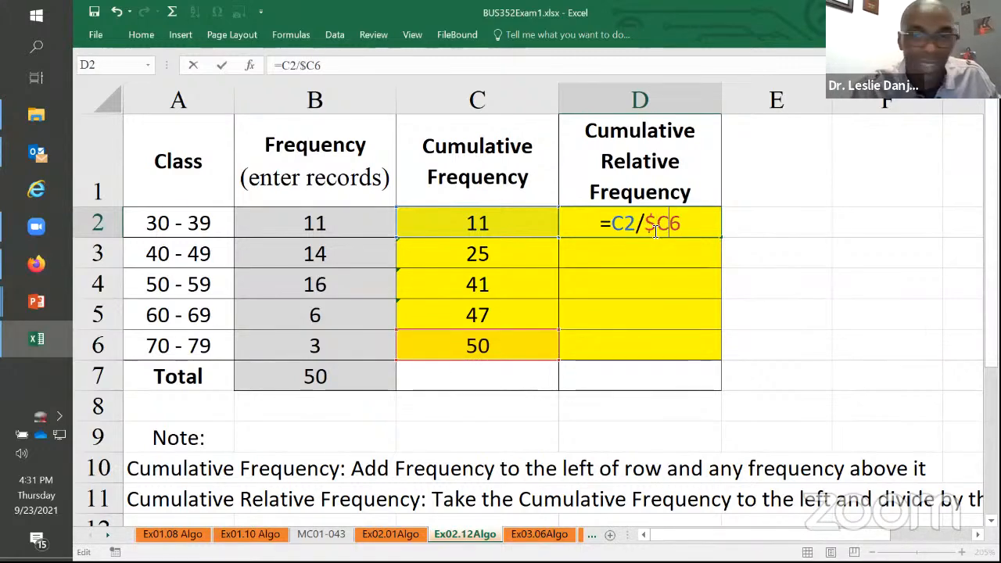
type("$")
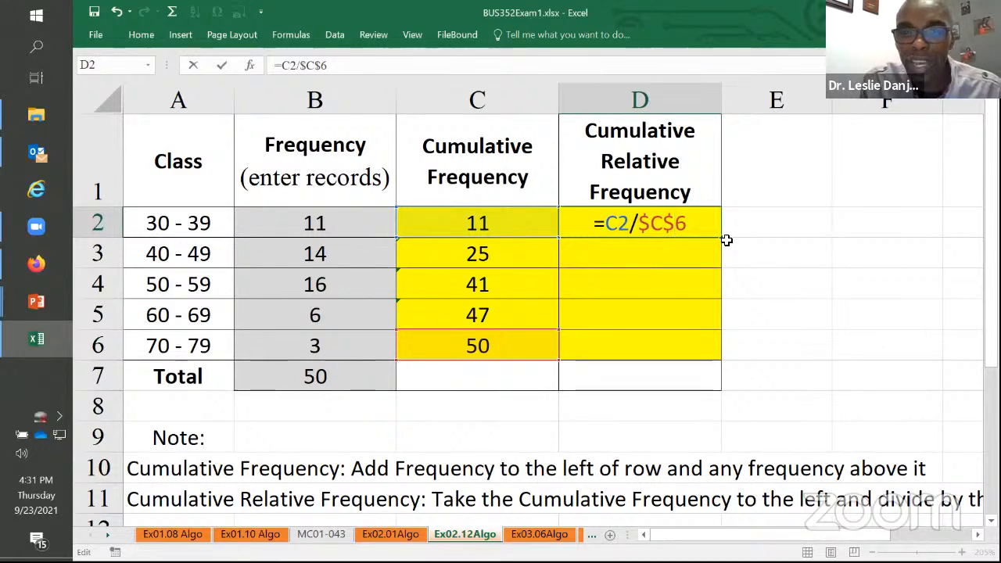
key("ctrl+Return")
left_click_drag(720, 238, 725, 350)
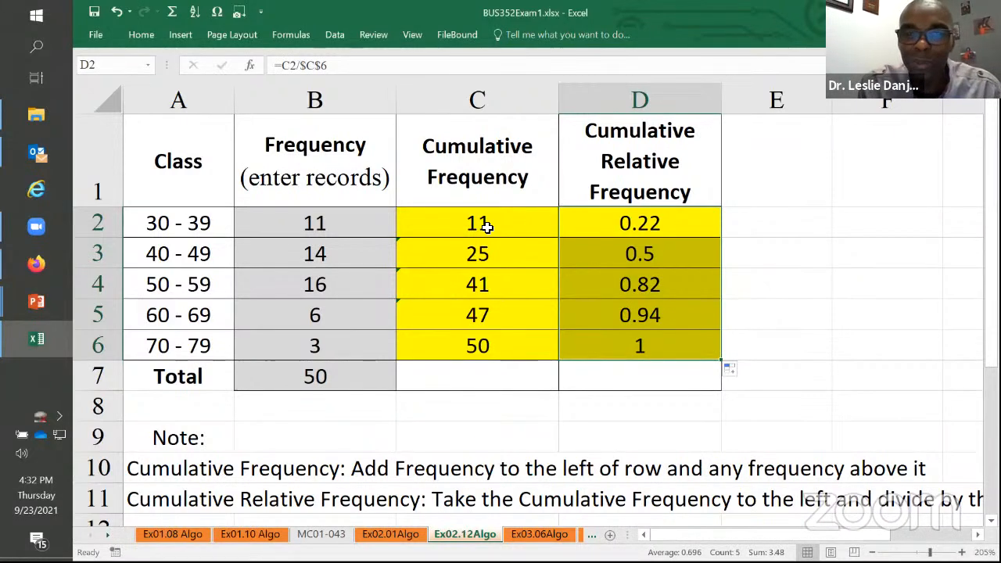
left_click(576, 383)
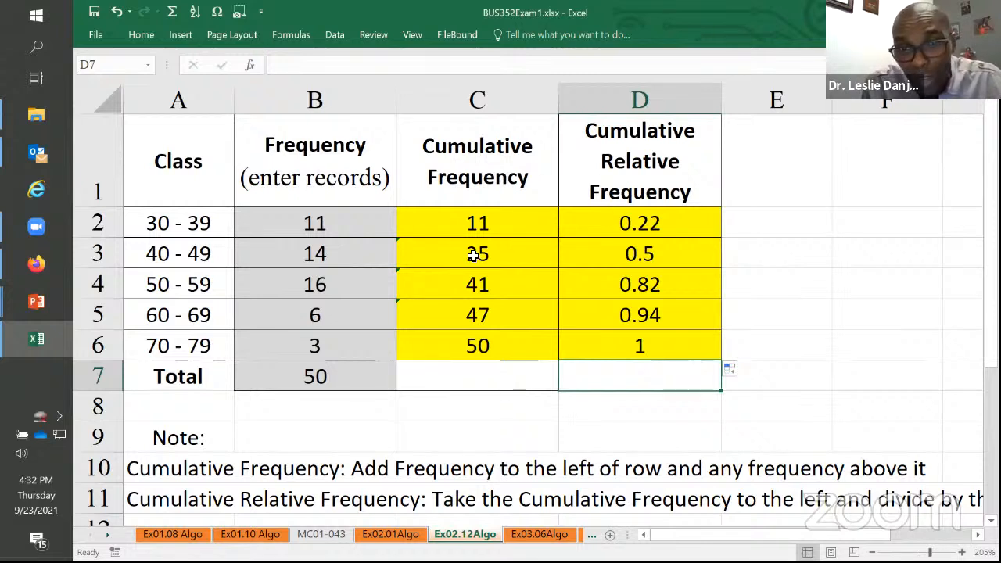
Step: Test the formulas by setting the 30 - 39 class frequency in B2 to 10, and restore it to 11
left_click(323, 225)
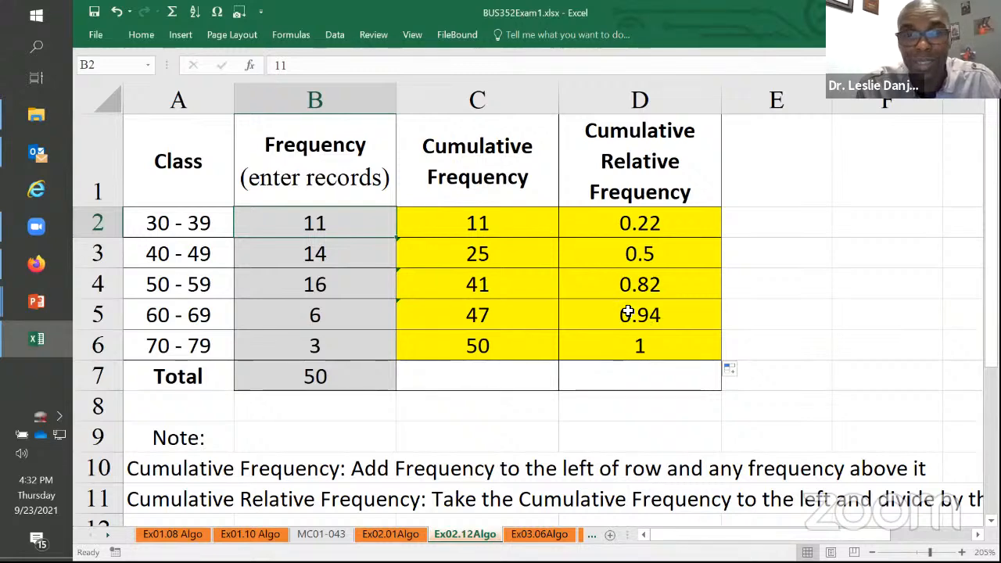
type("10")
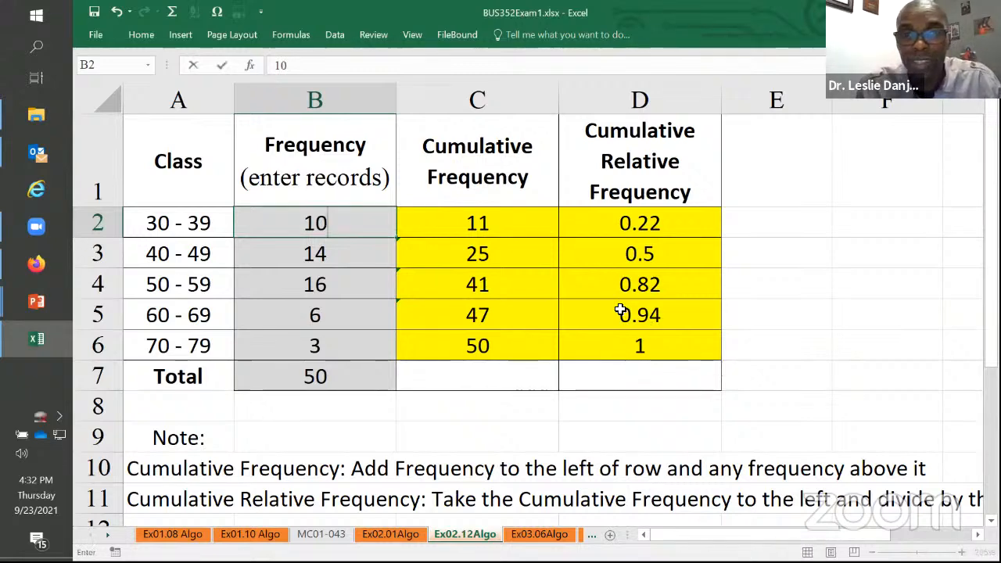
key("Return")
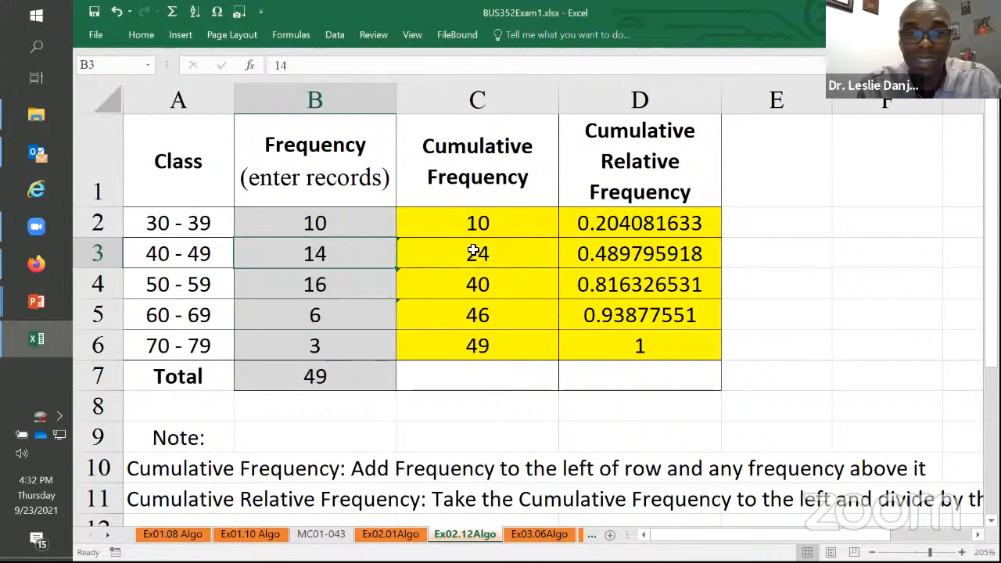
left_click(373, 224)
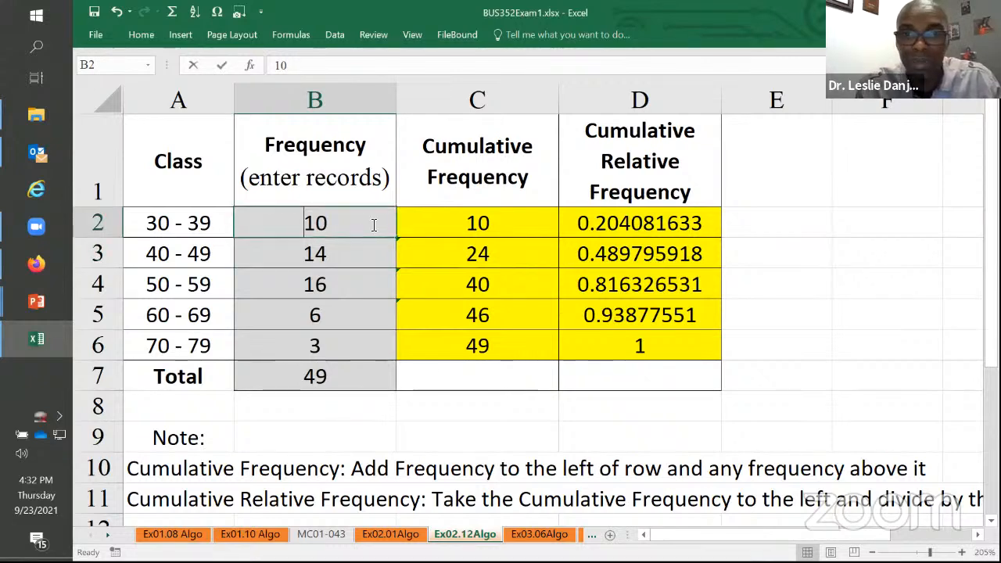
type("11")
key("Return")
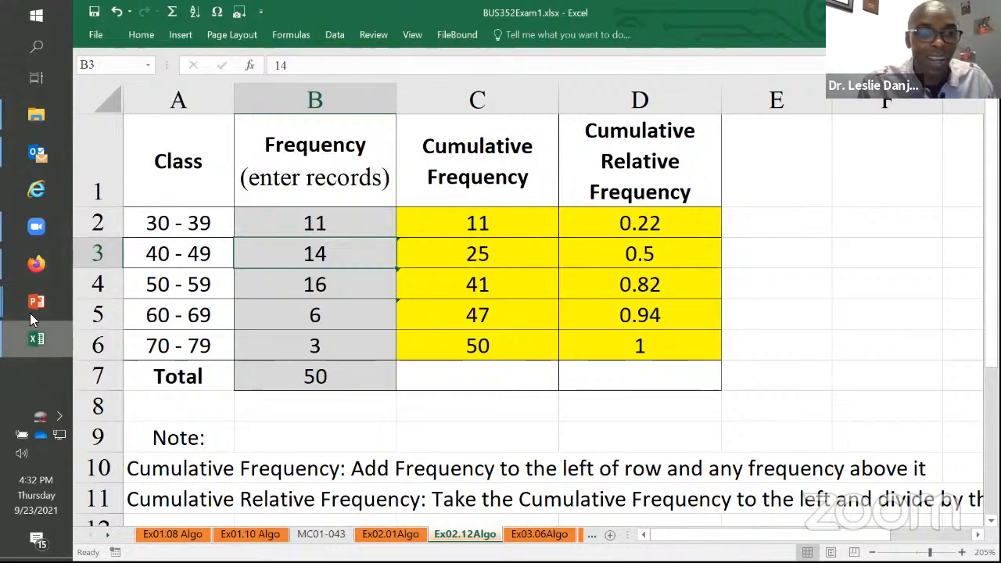
Step: Switch to the PowerPoint slide show and advance the Ex02.12Algo slide to show the cumulative calculation for the 50 - 59 class
mouse_move(36, 301)
left_click(150, 367)
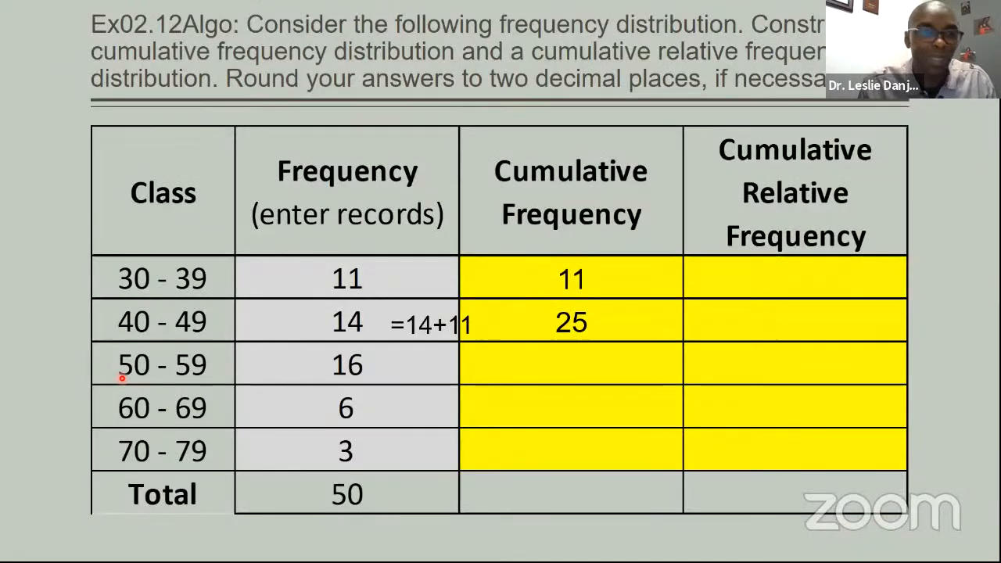
key("Right")
key("Right")
key("Right")
key("Right")
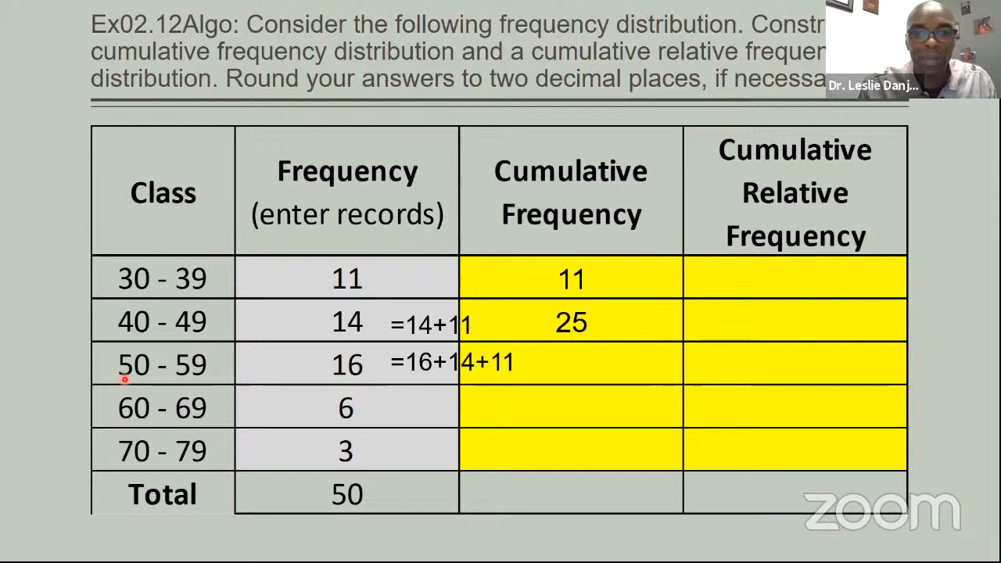
Step: Advance the Ex02.12Algo slide to reveal the remaining cumulative frequency and cumulative relative frequency calculations
key("Right")
key("Right")
key("Right")
key("Right")
key("Right")
key("Right")
key("Right")
key("Right")
key("Right")
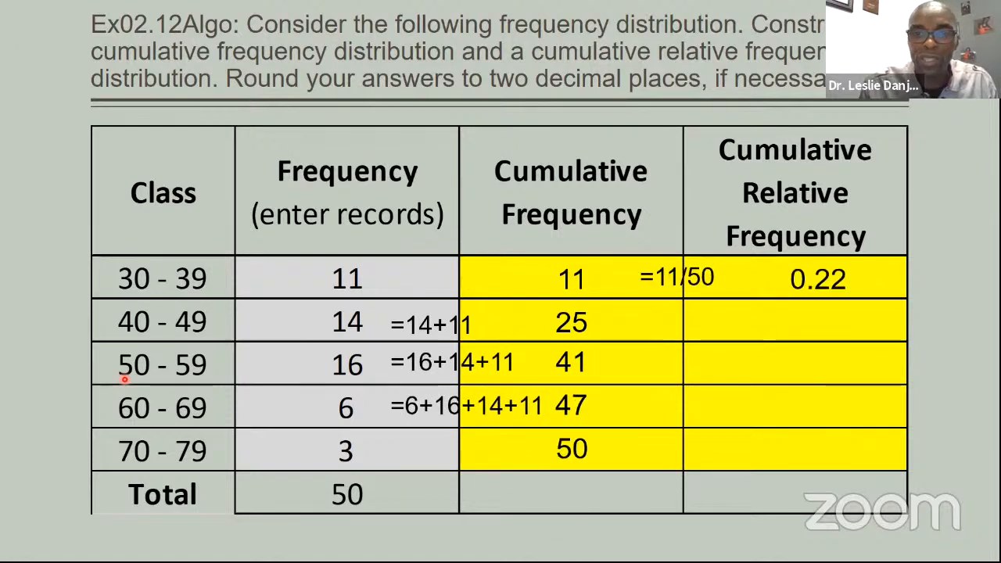
key("Right")
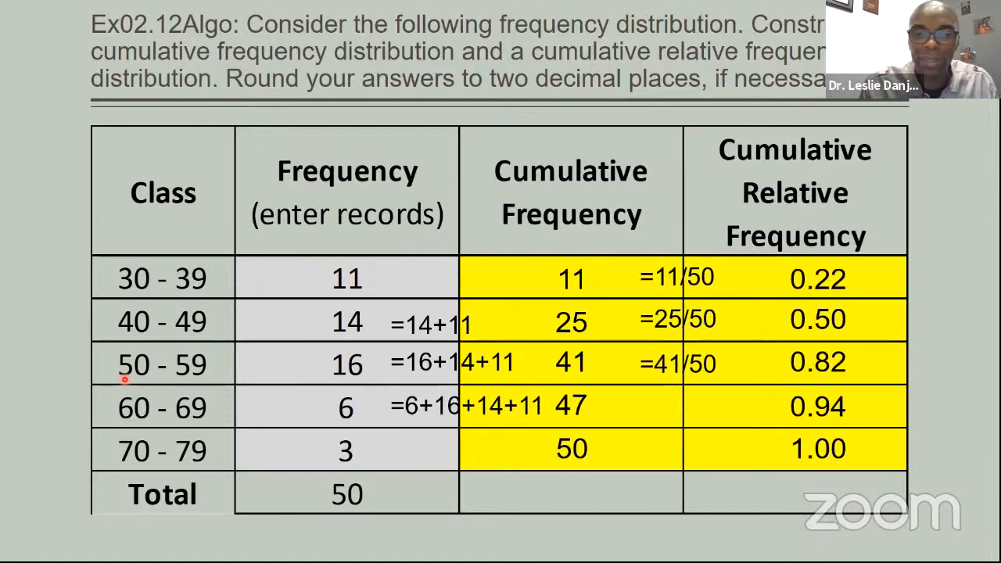
Step: Advance past the Chapter 3 title to the Ex03.06Algo slide and reveal its functions, data entry, Descriptive Statistics settings and output
key("Right")
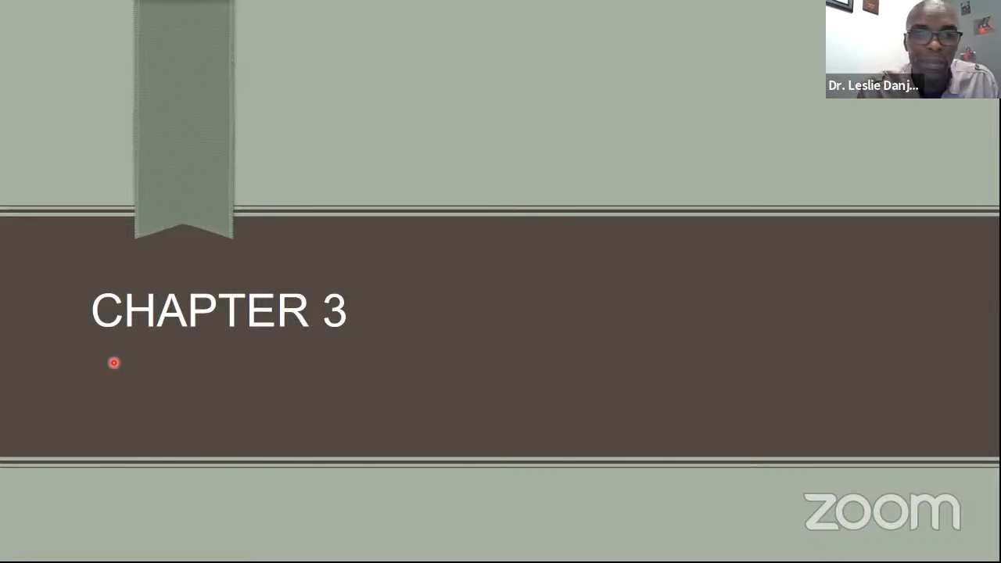
key("Right")
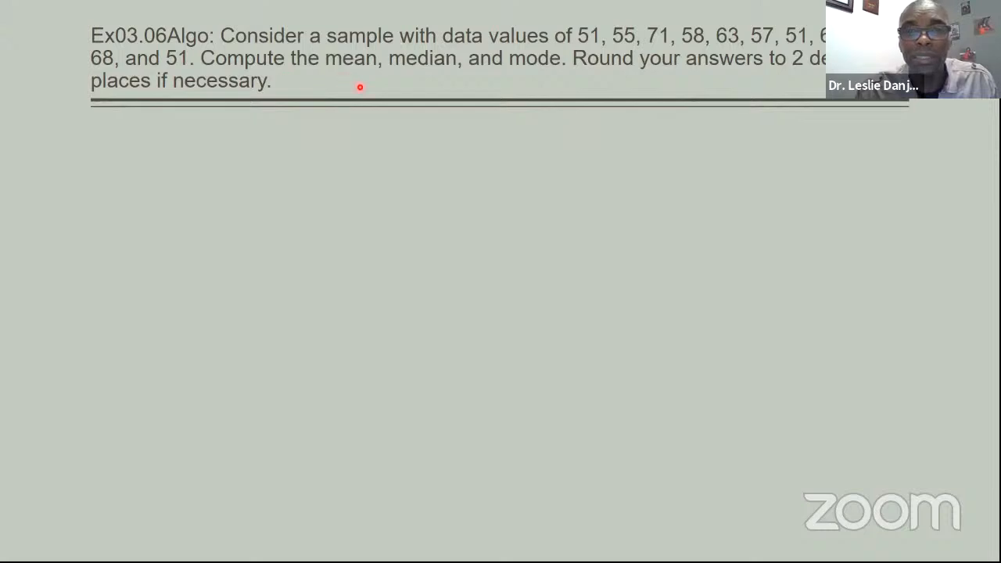
key("Right")
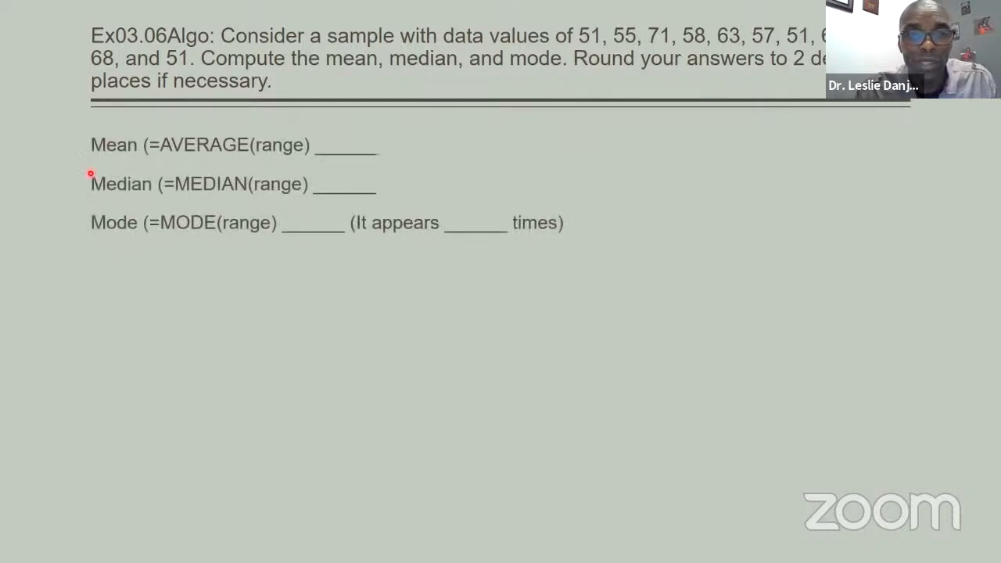
left_click(277, 244)
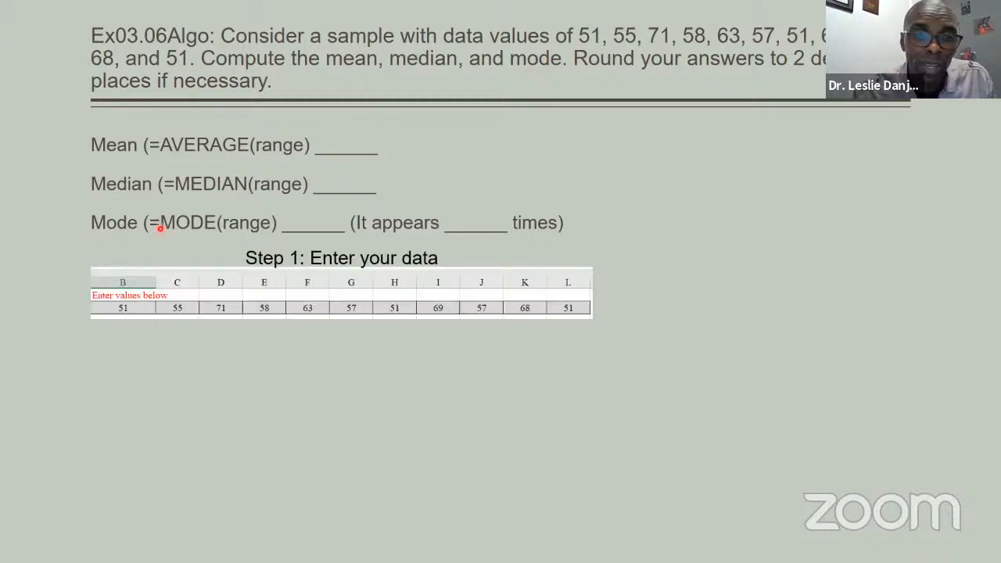
left_click(123, 312)
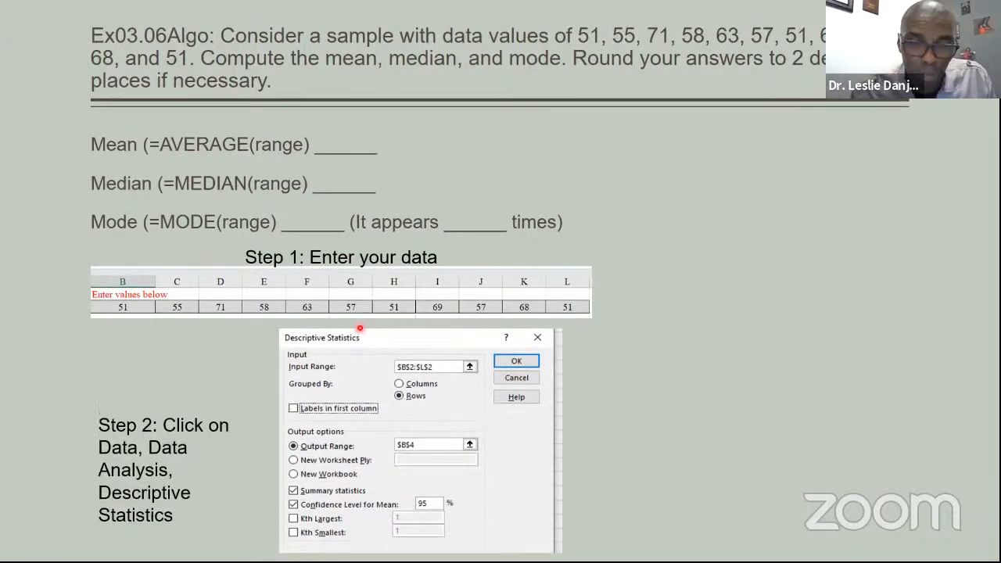
left_click(389, 425)
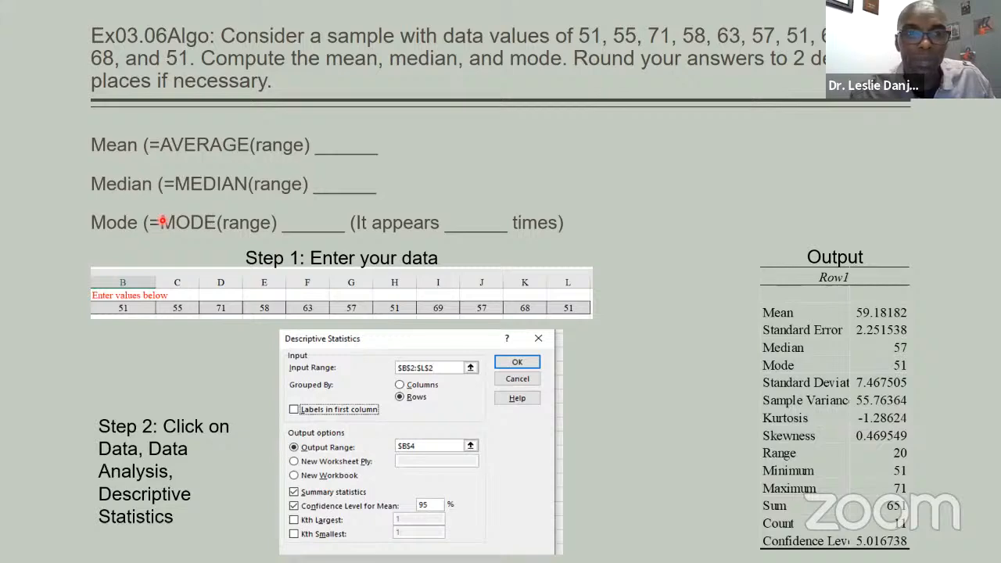
Step: Switch to BUS352Exam1.xlsx in Excel, place its window below the slide's question text, and open the Ex03.06Algo sheet
key("alt+Tab")
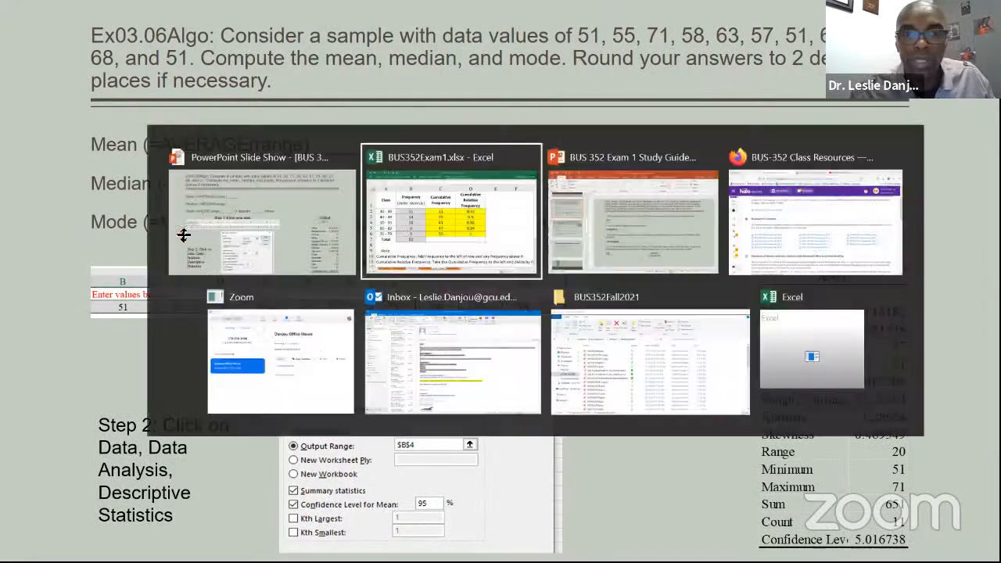
left_click(409, 264)
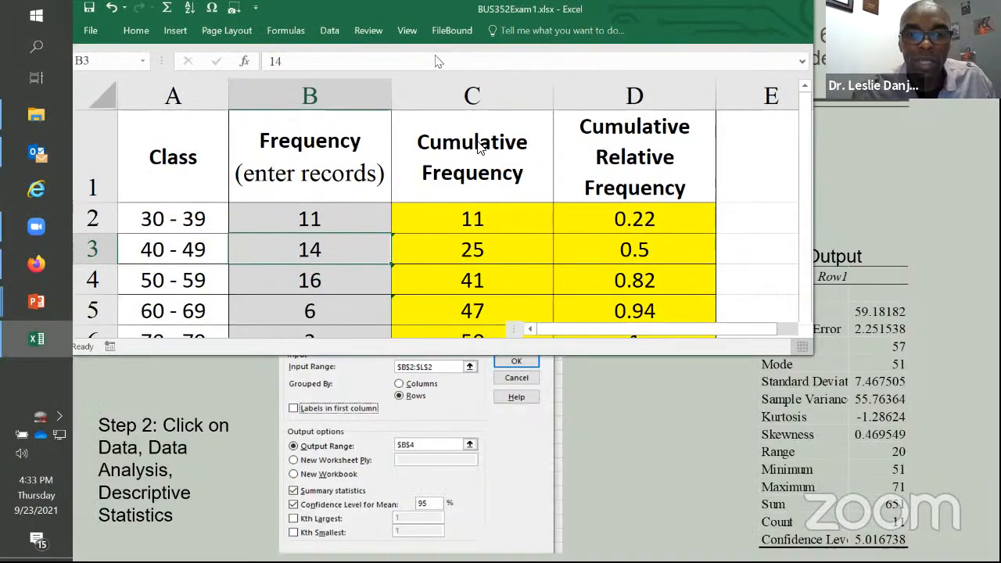
left_click_drag(413, 8, 500, 174)
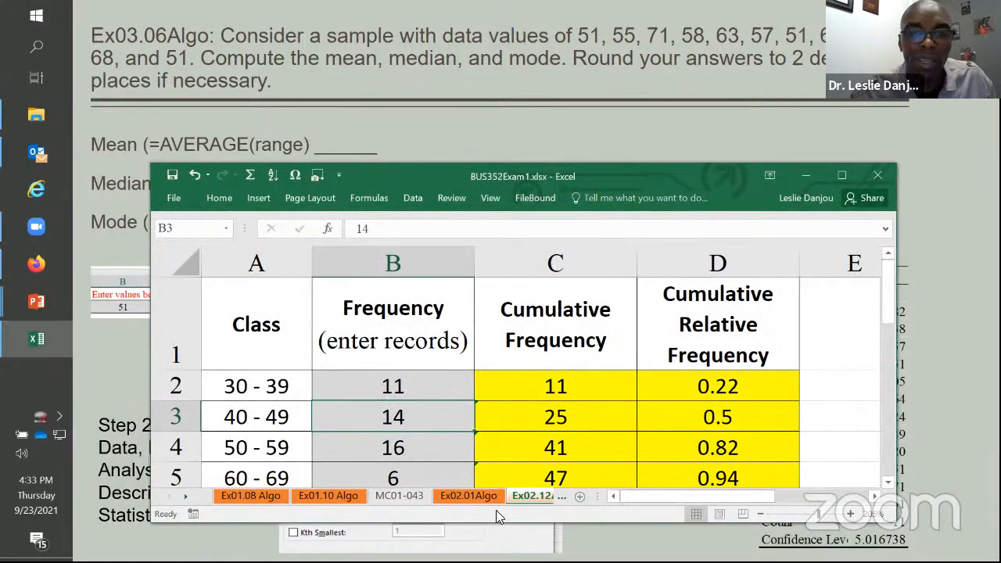
left_click(185, 497)
left_click(185, 499)
left_click(185, 499)
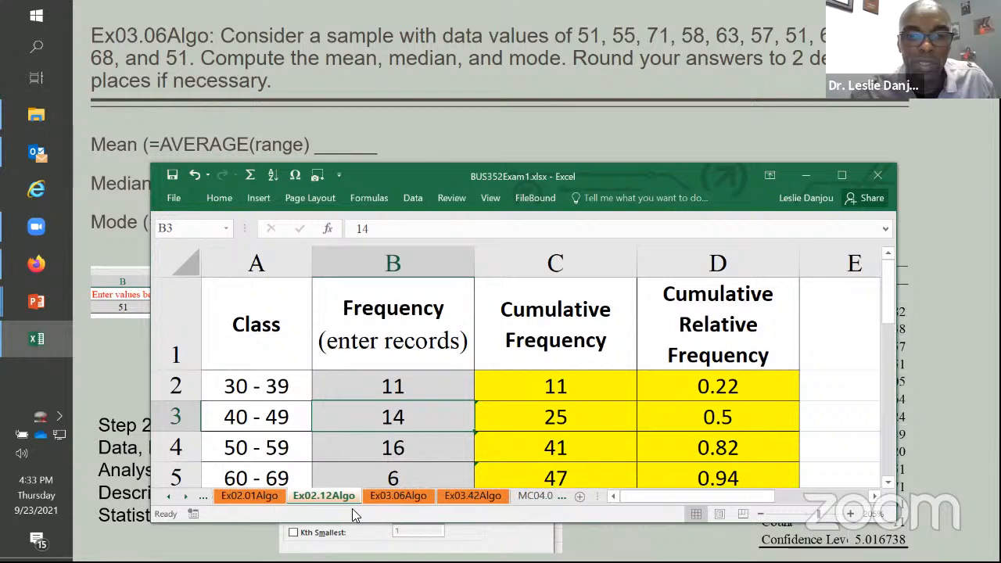
left_click(407, 497)
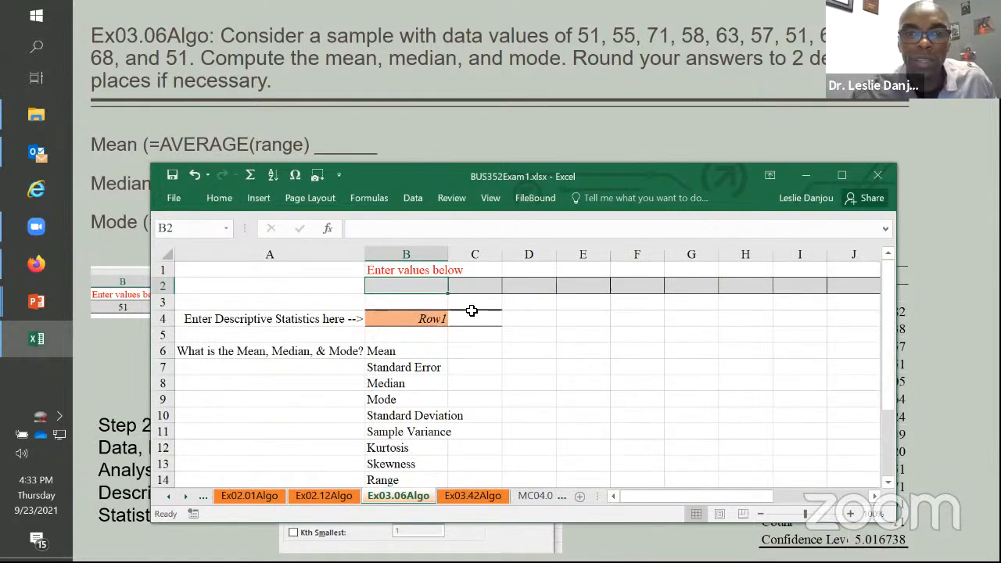
Step: Enter the first five sample values, 51, 55, 71, 58 and 63, in cells B2 through F2
scroll(395, 281, "down", 1)
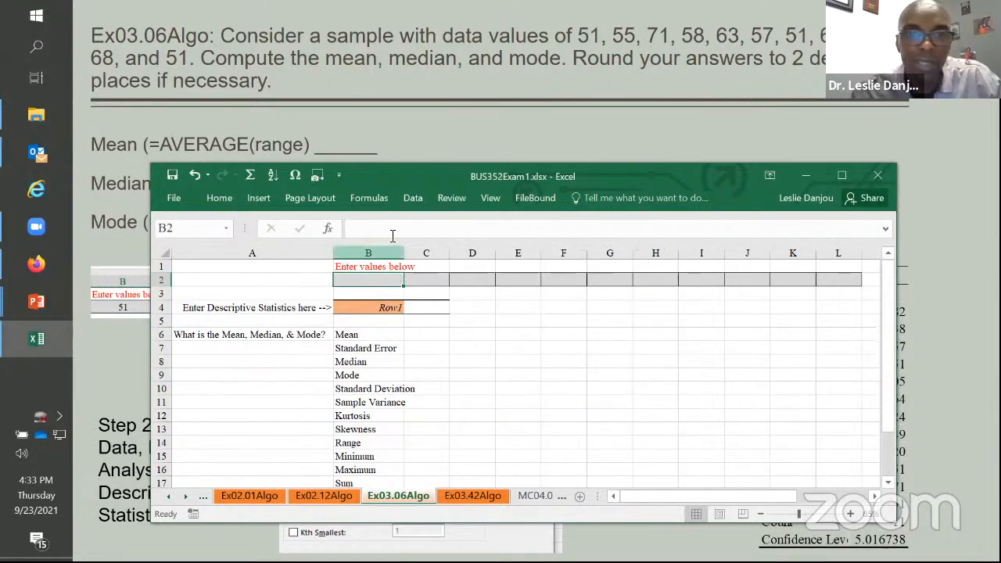
type("51")
left_click(442, 278)
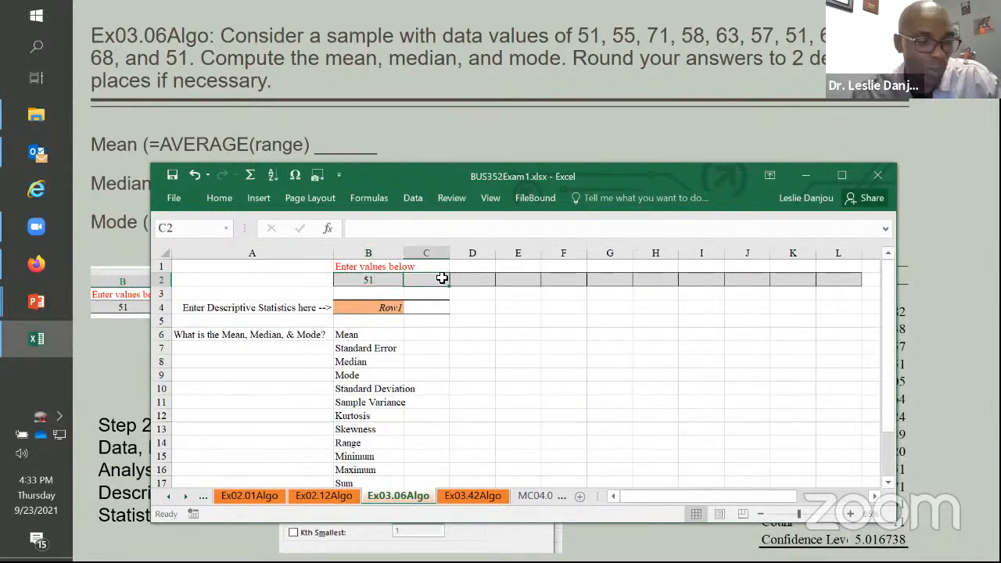
type("55")
left_click(465, 280)
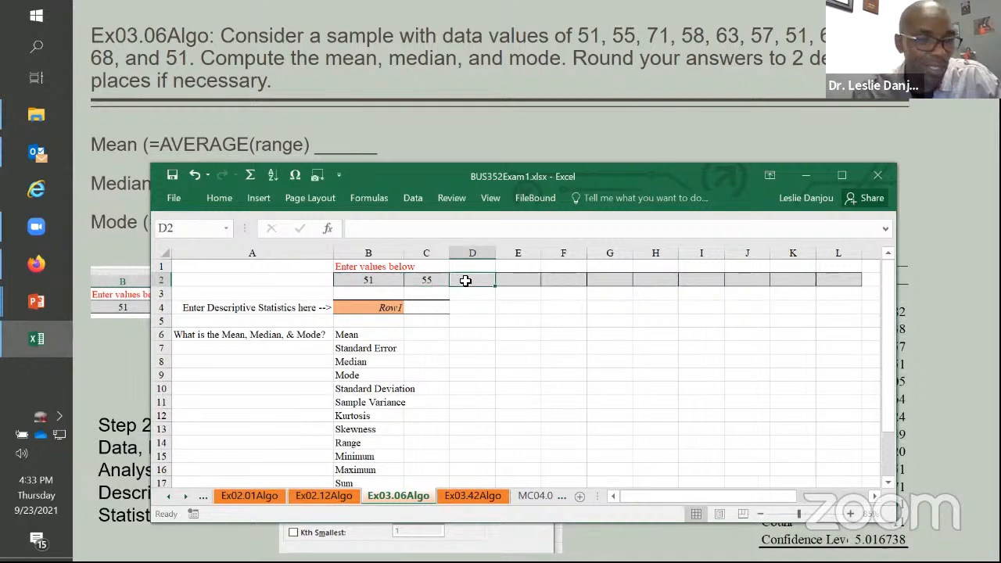
type("71")
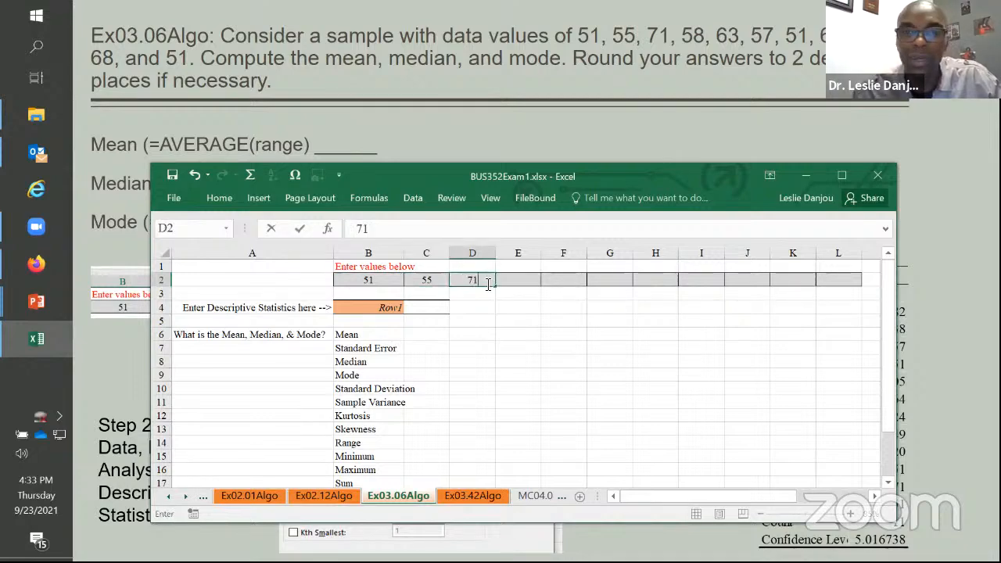
left_click(502, 284)
type("58")
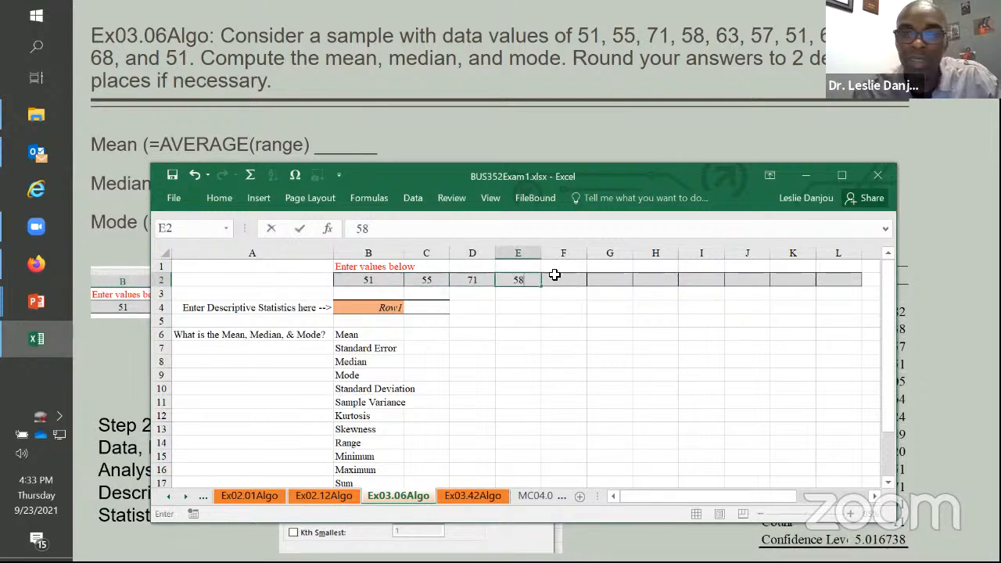
key("Return")
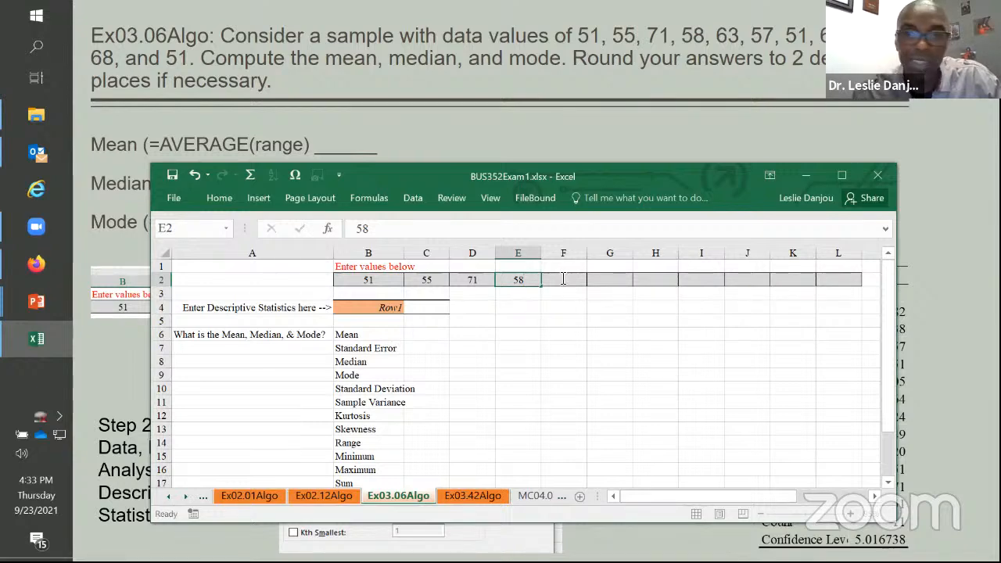
left_click(563, 279)
type("63")
key("Return")
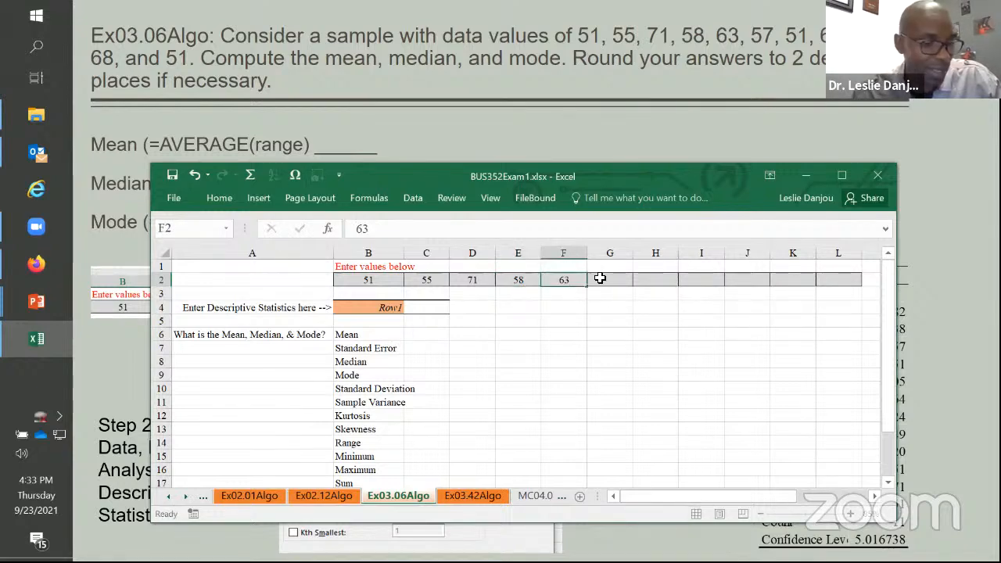
Step: Enter the remaining sample values 57, 51, 69, 57, 68 and 51 in cells G2 through L2, and maximize the workbook window
left_click(600, 279)
type("57")
left_click(654, 286)
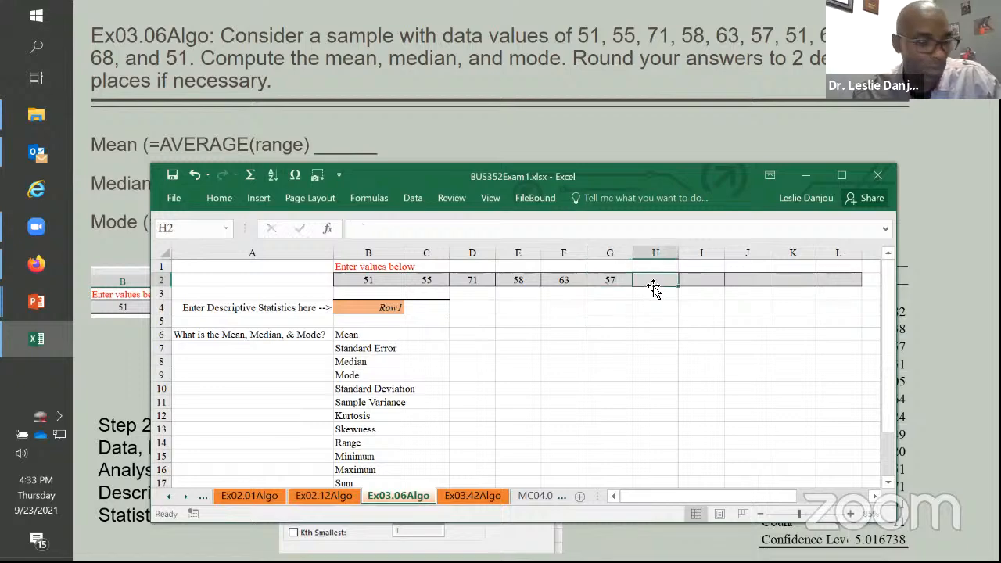
type("51")
left_click(688, 282)
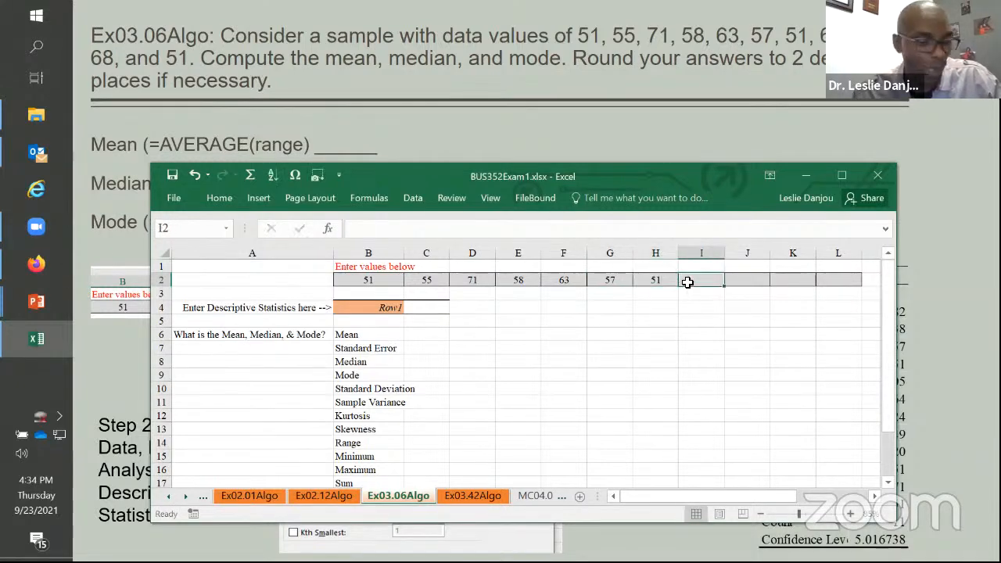
type("69")
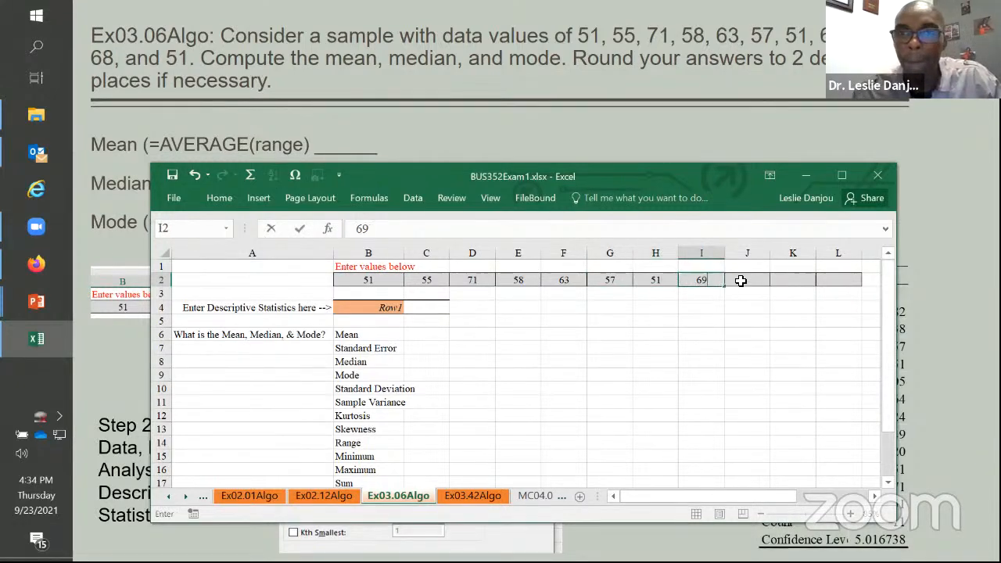
left_click(741, 279)
type("57")
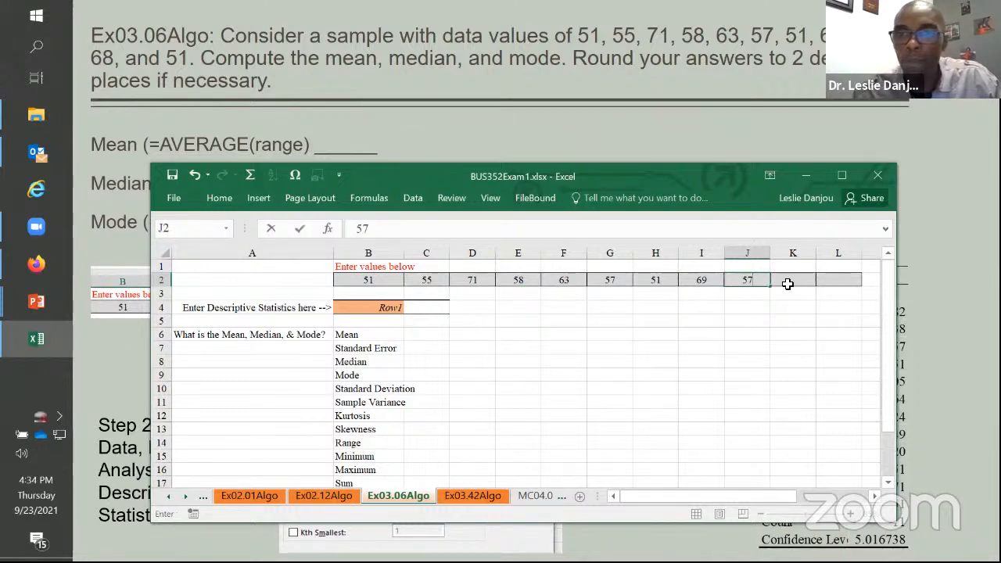
left_click(788, 284)
type("68")
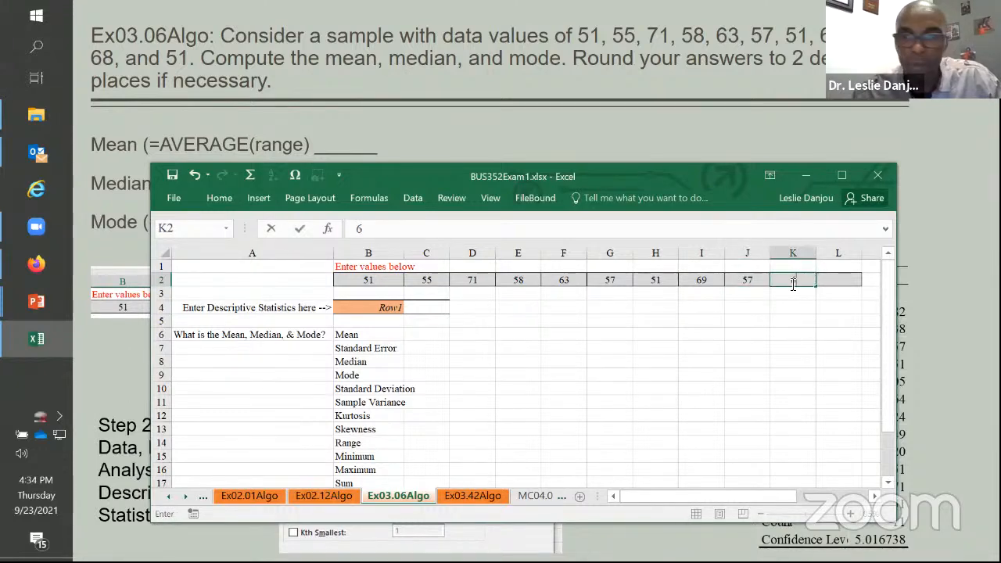
left_click(840, 279)
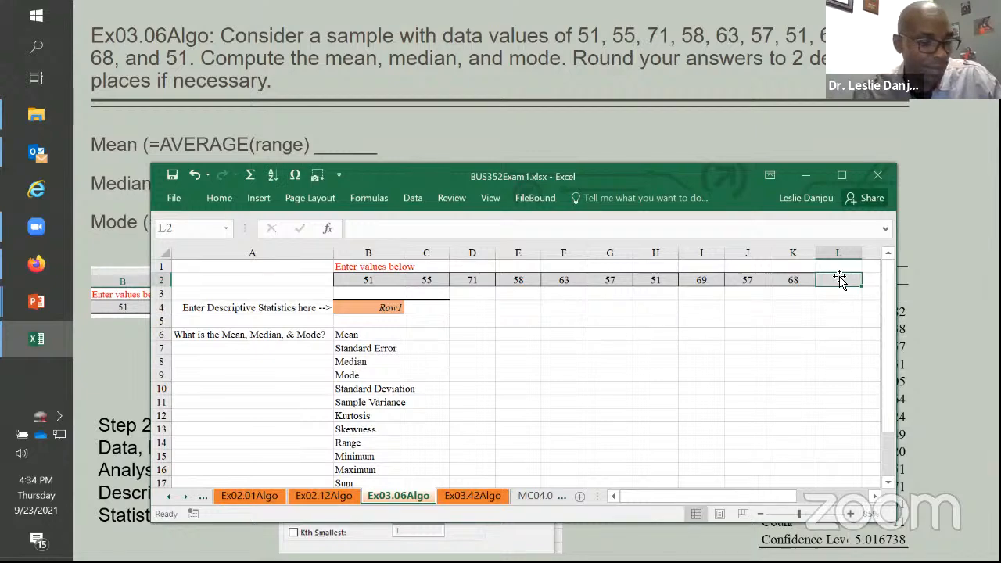
type("51")
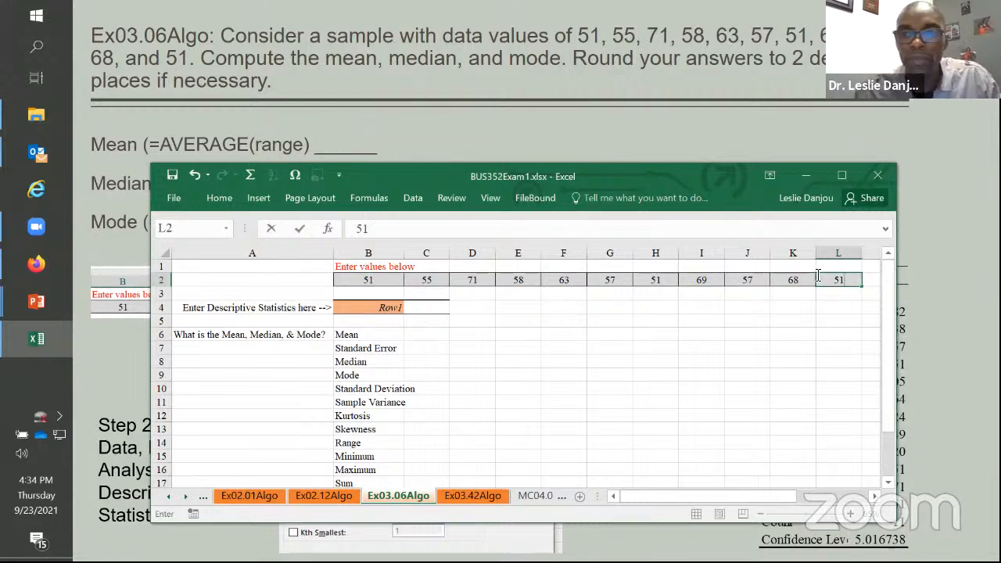
left_click(842, 177)
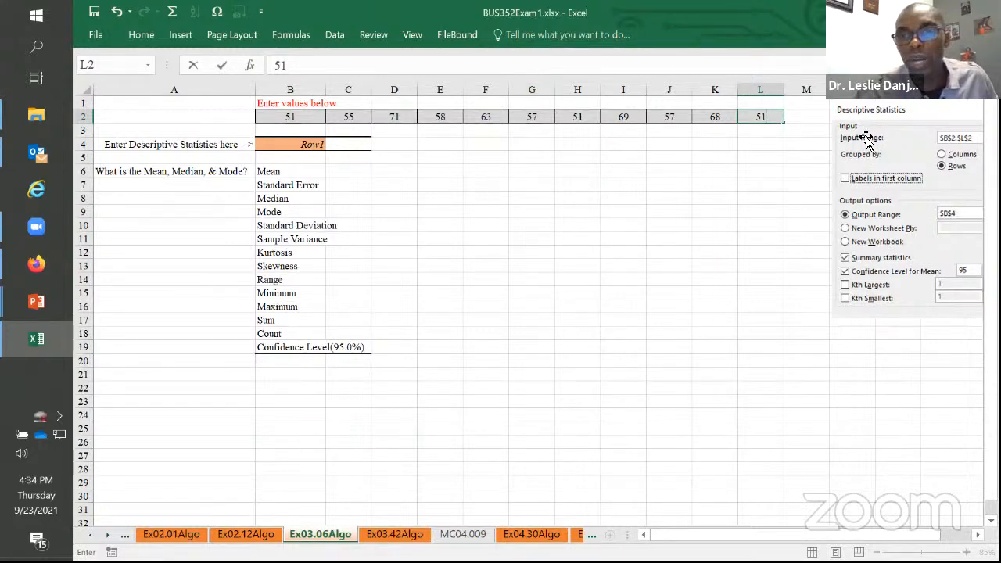
left_click(583, 175)
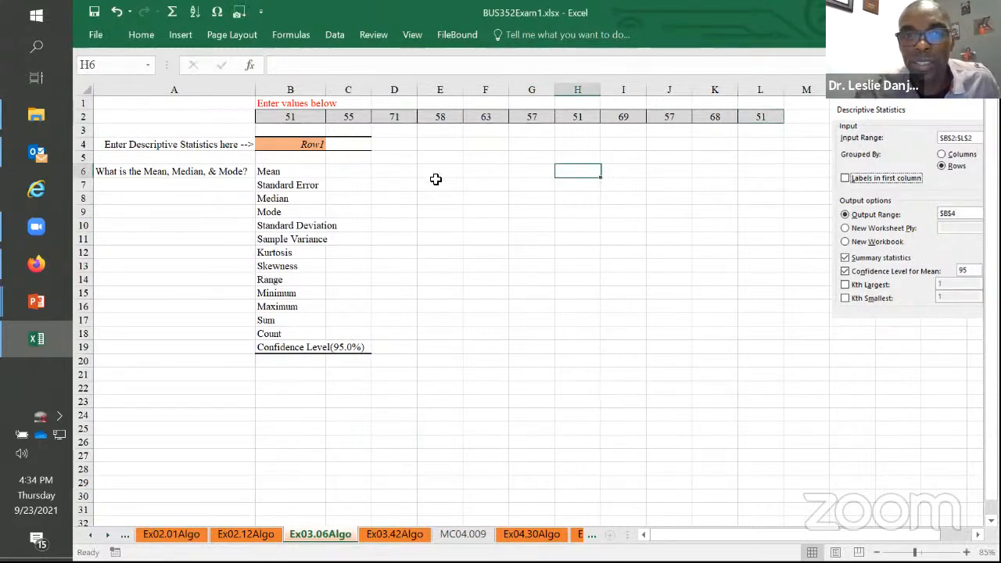
Step: Enter the labels Mean, Median and Mode in cells E5, E6 and E7
left_click(449, 157)
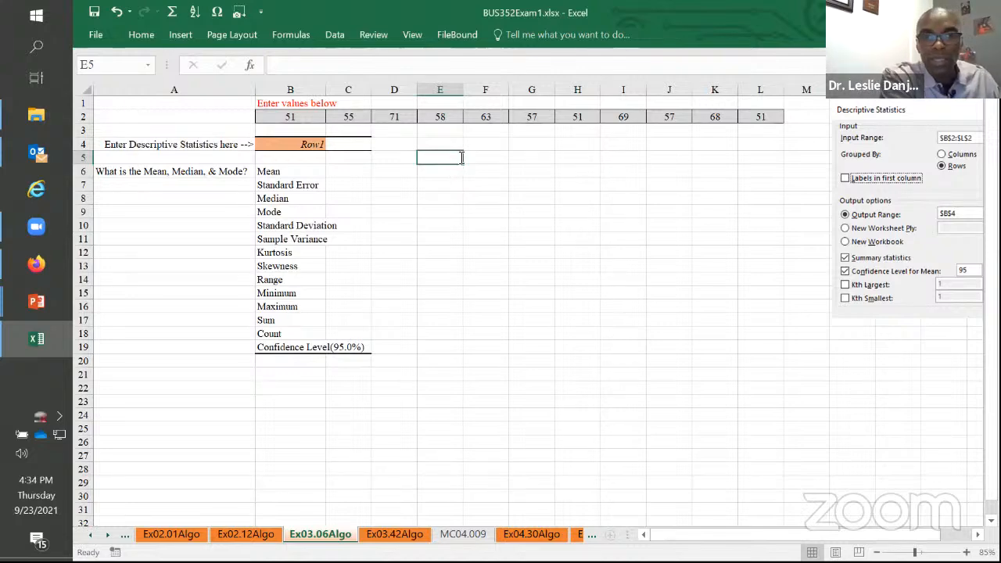
type("Mean")
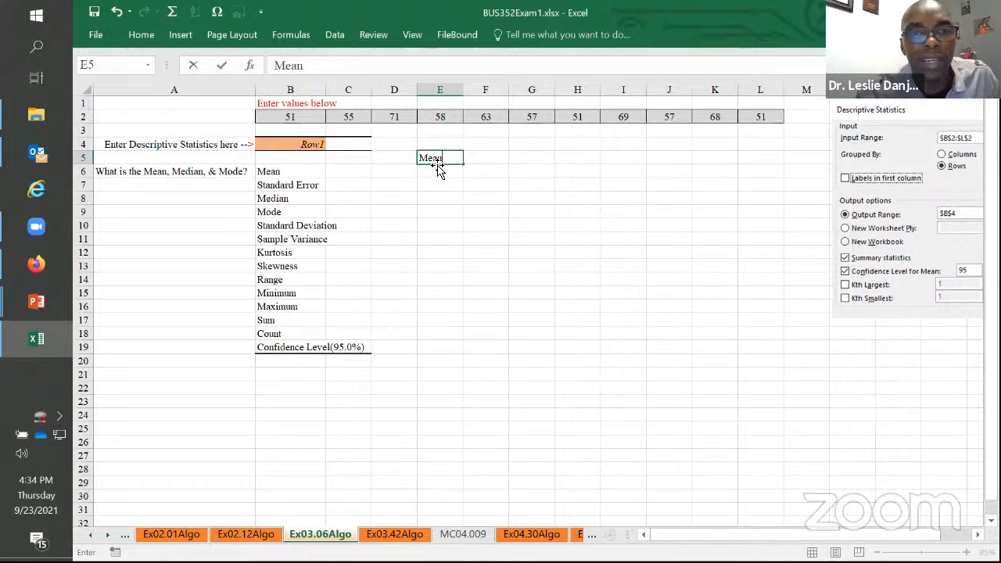
key("Return")
type("M")
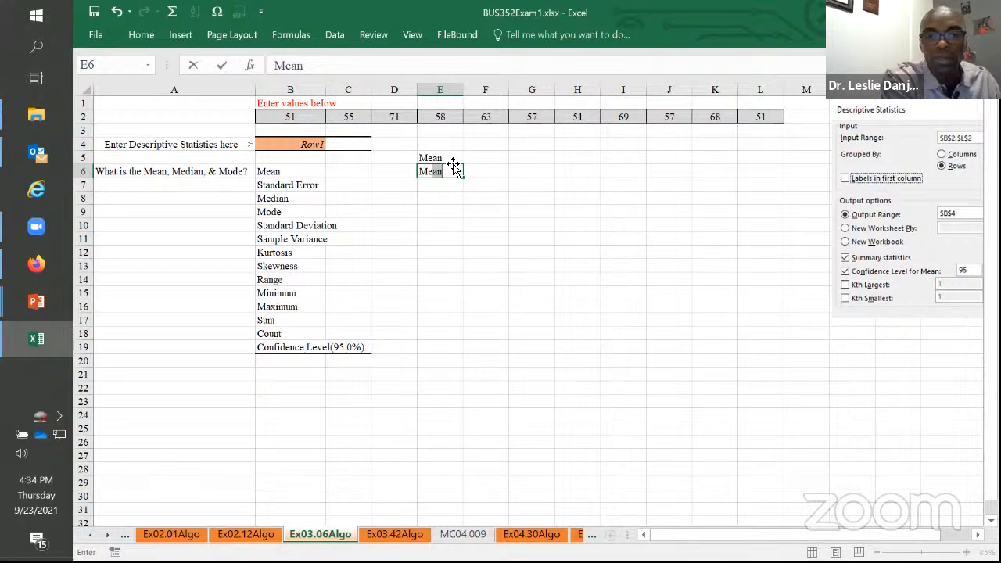
type("edian")
key("Return")
type("Mode")
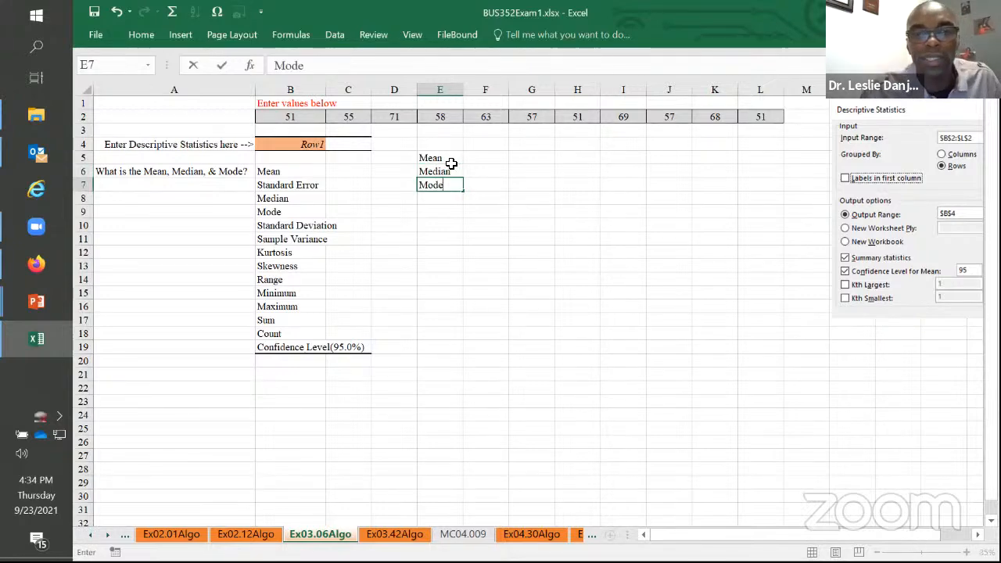
Step: Add =AVERAGE(Range) as a second line under Mean in cell E5, and widen column E to fit it
double_click(452, 158)
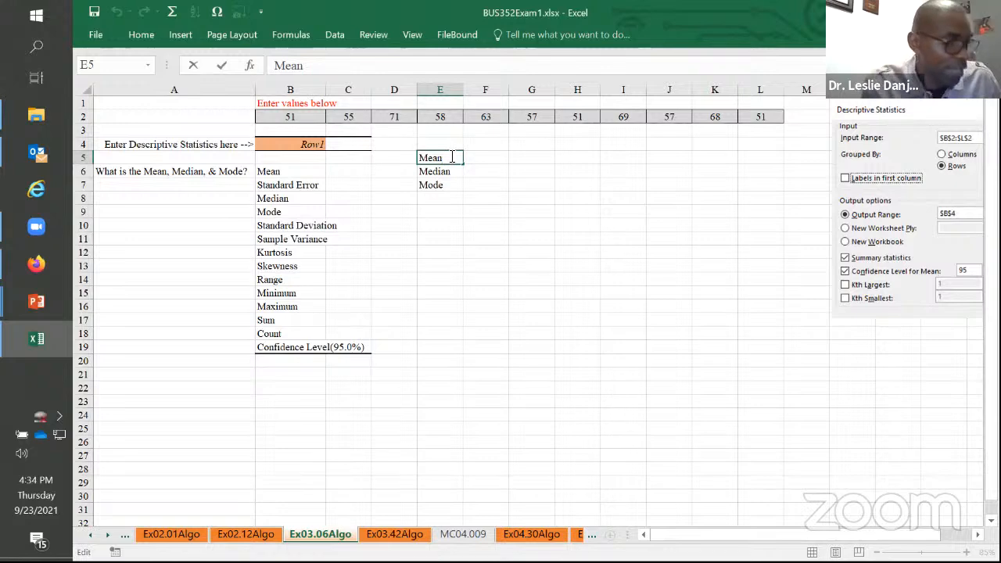
key("alt+Return")
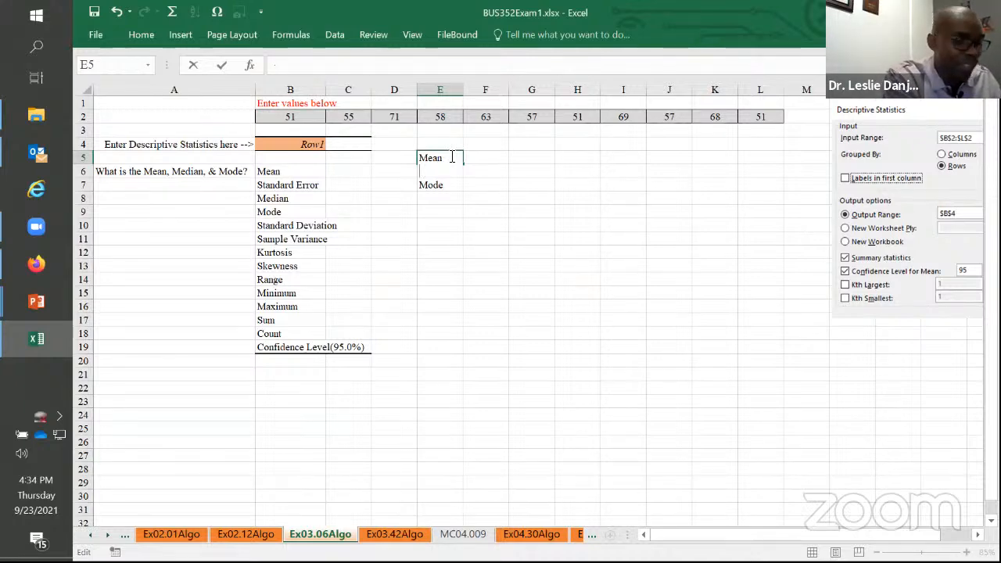
type("AVERAGE")
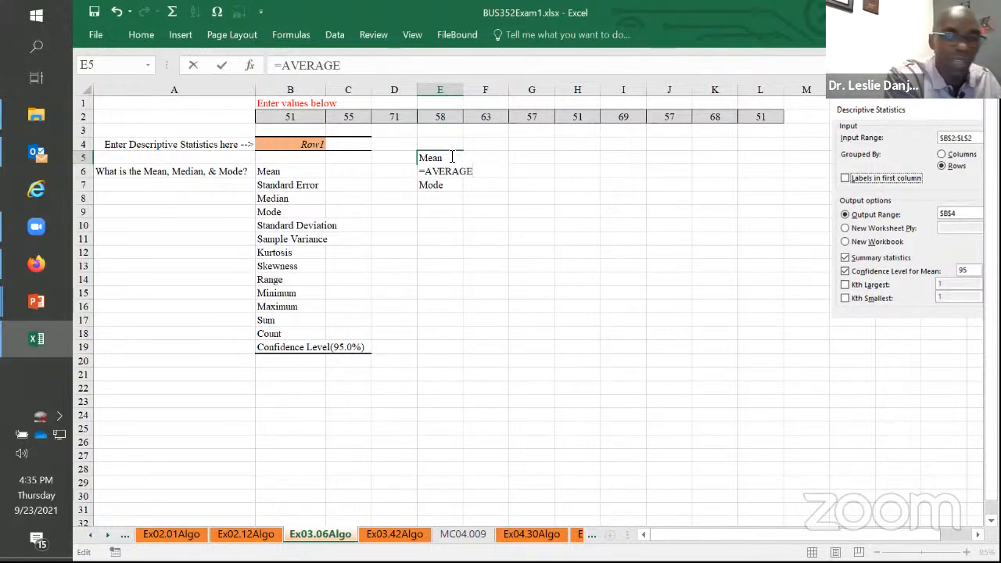
type("(Range")
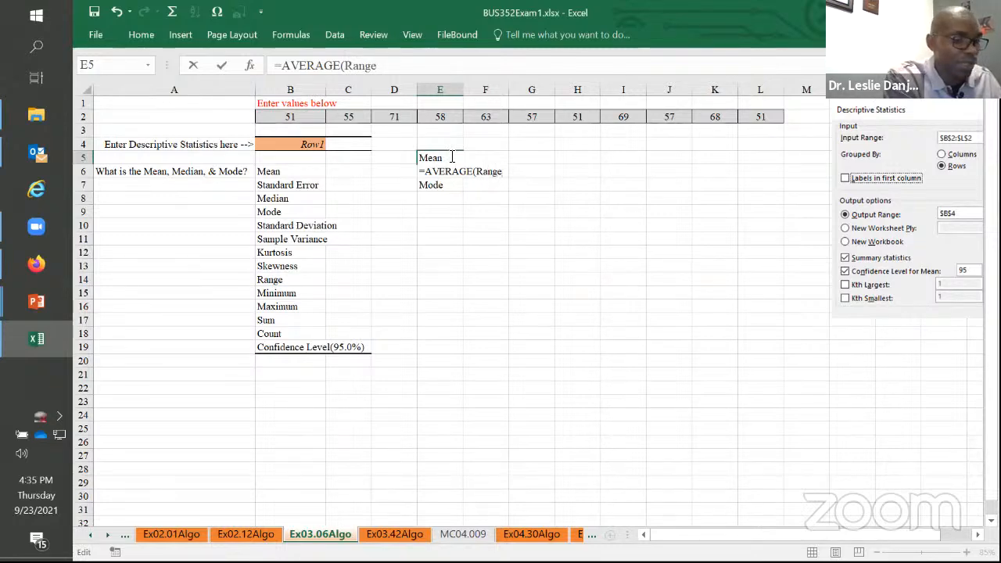
type(")")
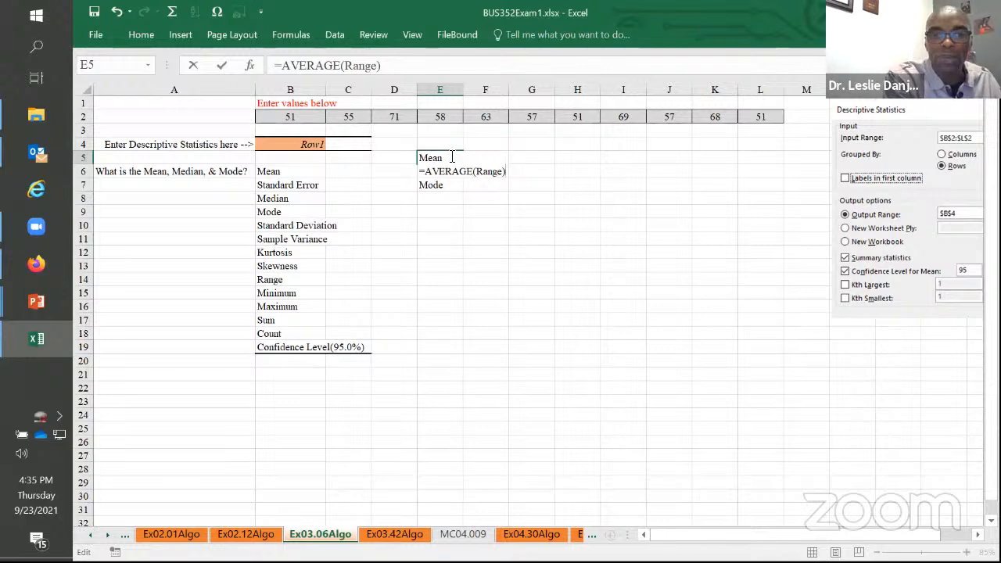
key("Return")
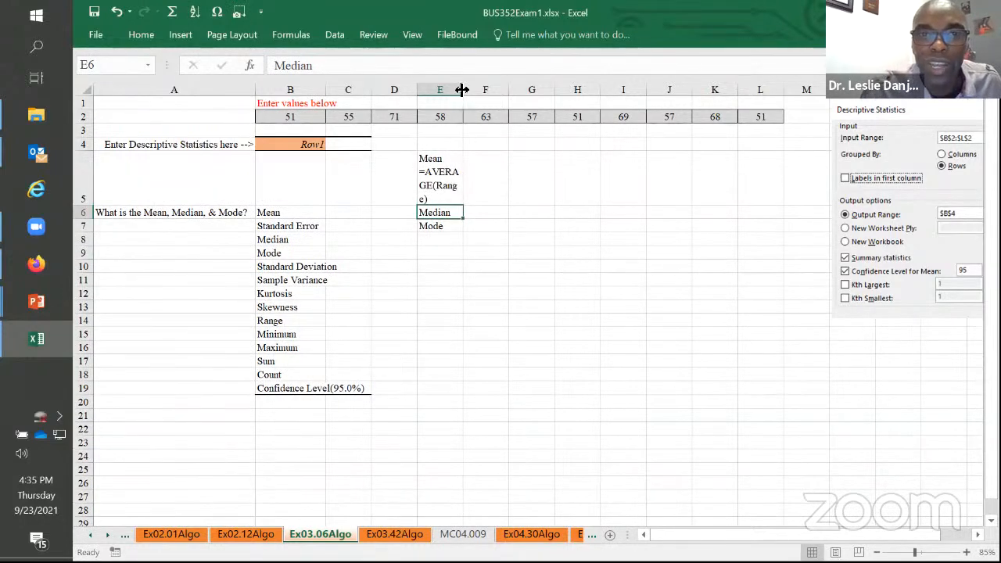
left_click_drag(462, 90, 528, 90)
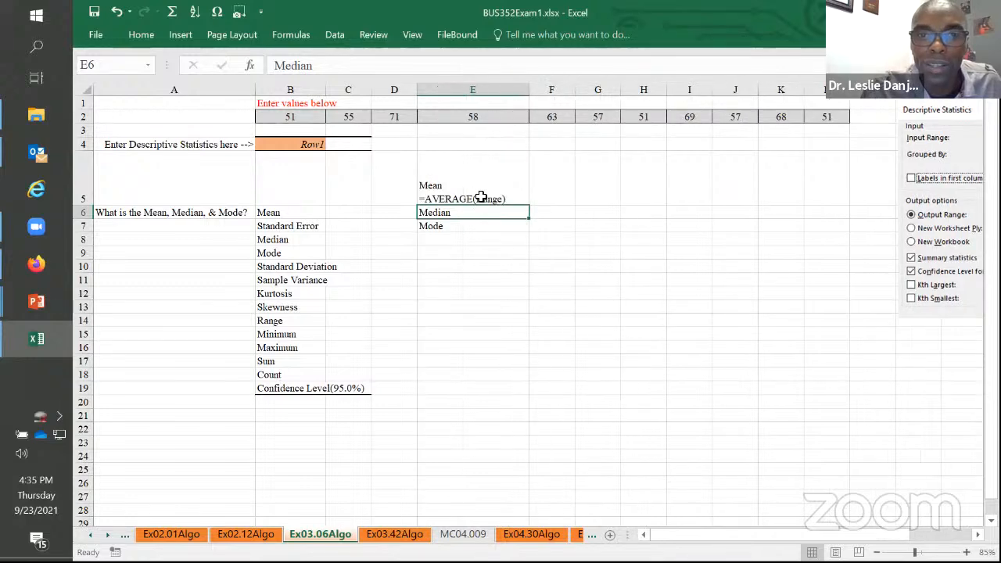
Step: Add =MEDIAN(Range) as a second line under the Median label in cell E6
left_click(485, 201)
double_click(472, 213)
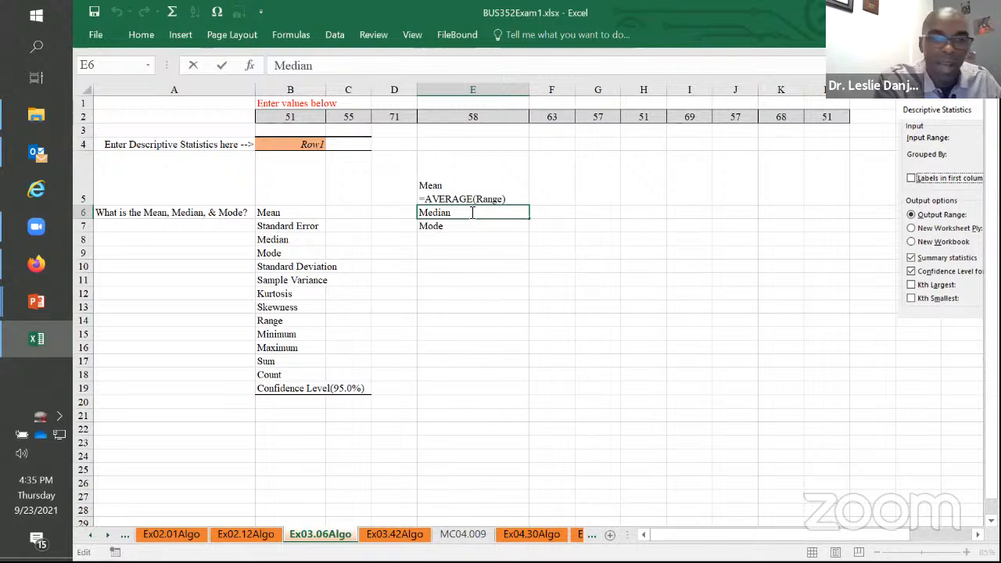
key("alt+Return")
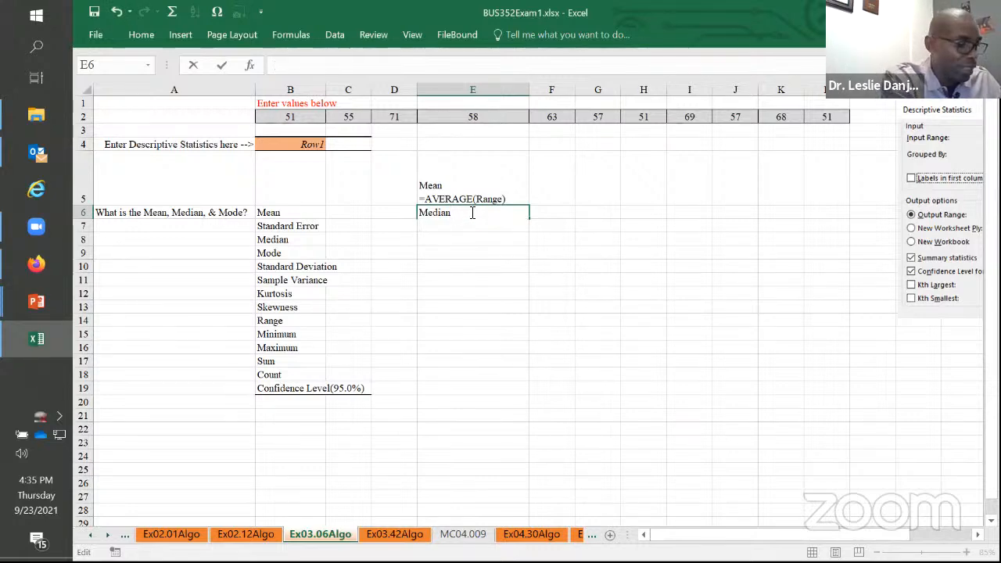
type("=MEDIAN(Range)")
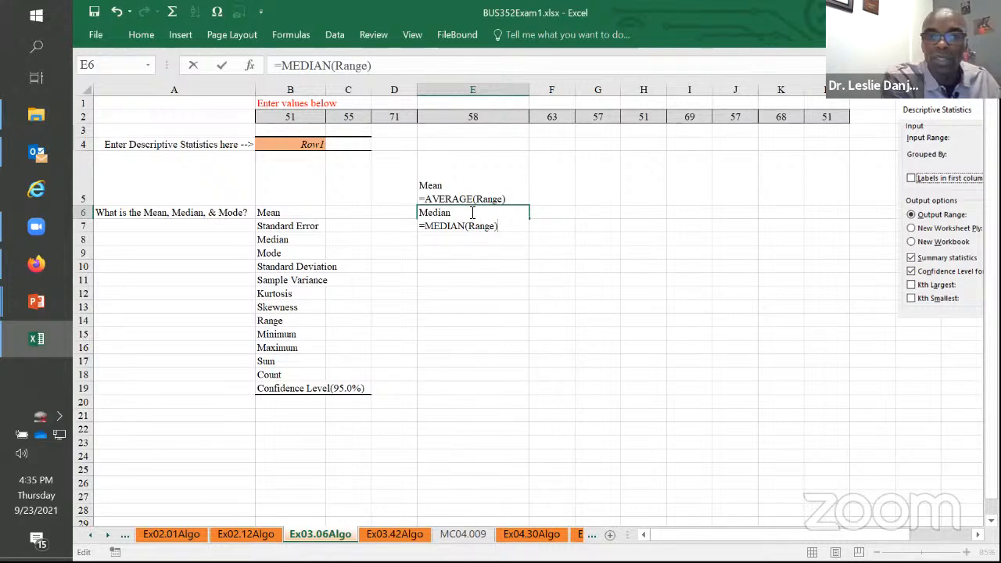
key("Return")
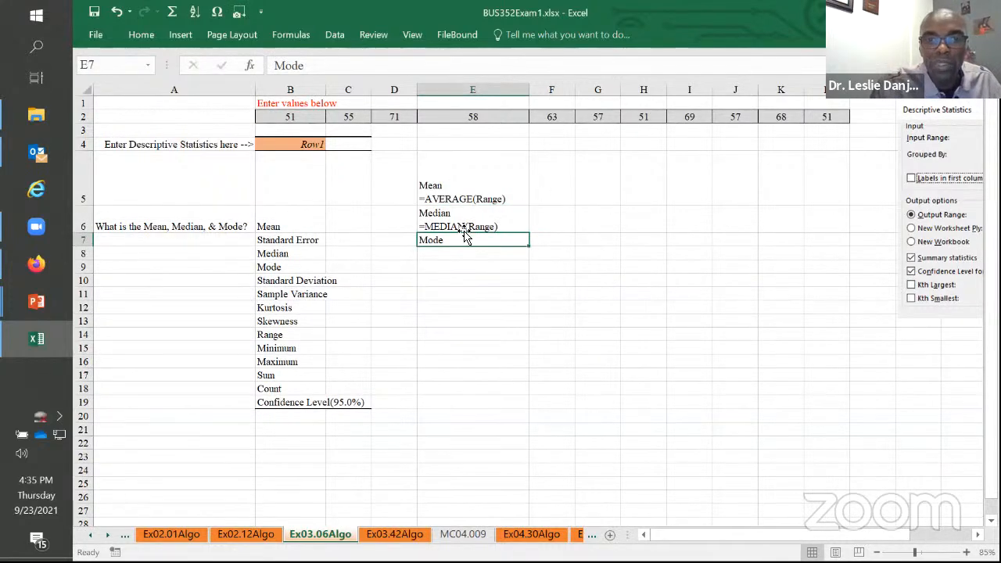
Step: Add =MODE(Range) as a second line under the Mode label in cell E7
double_click(474, 240)
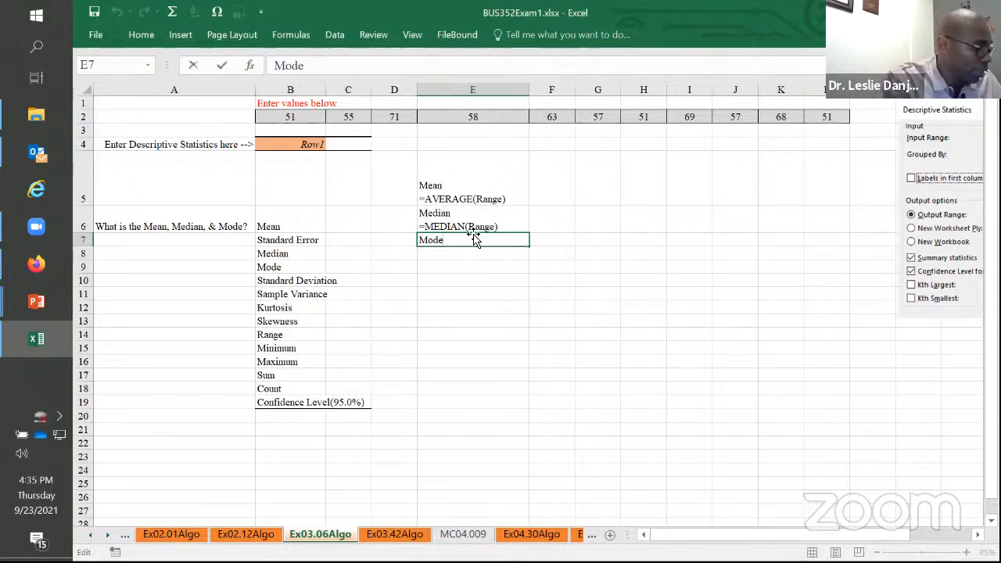
key("alt+Return")
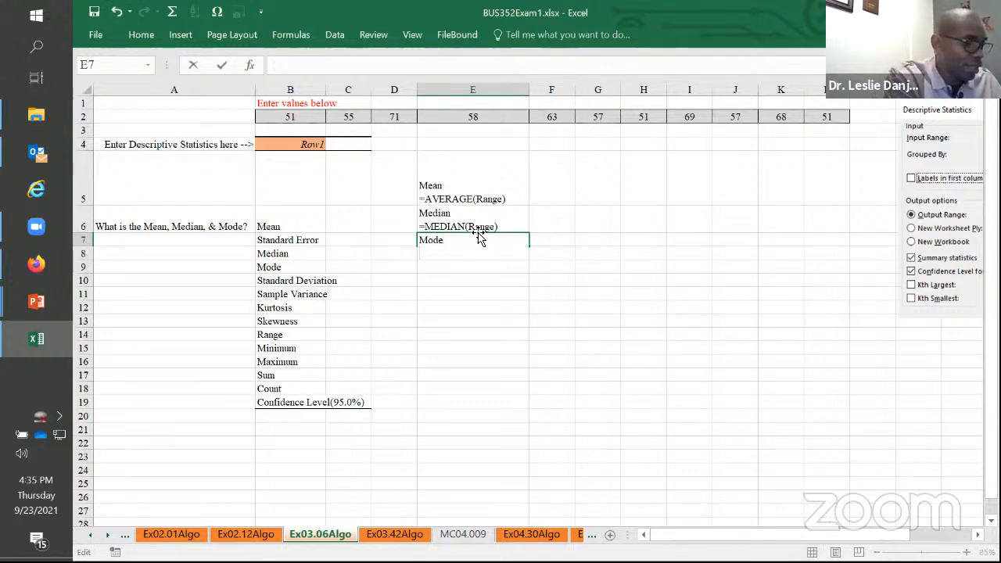
type("=MODE(Ra")
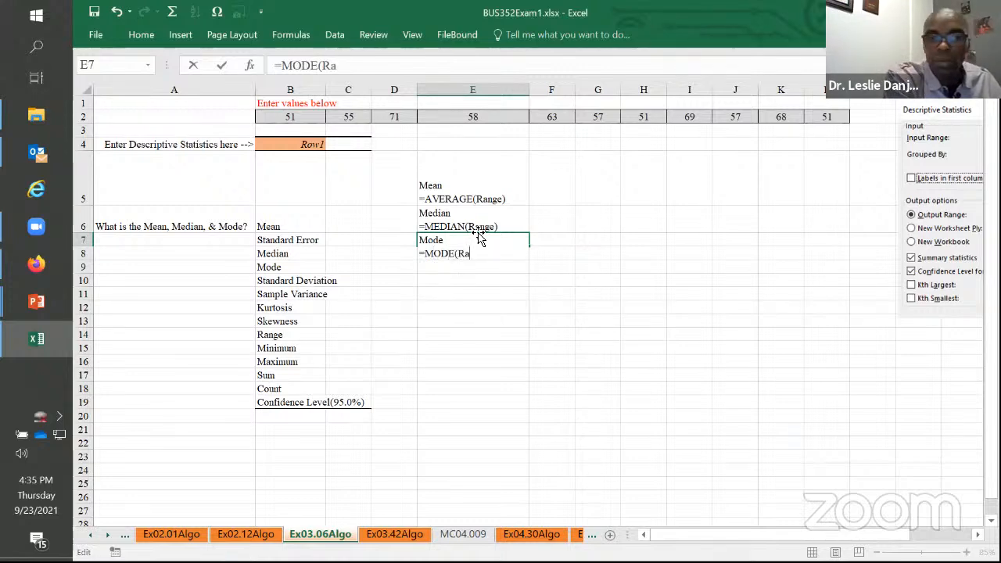
type("nge)")
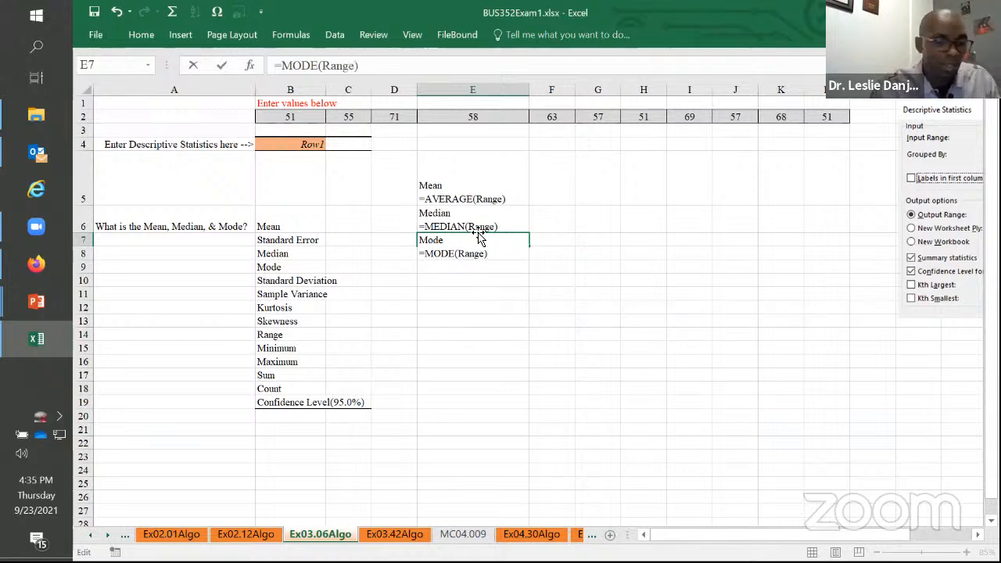
key("Return")
Step: Right-align the Mean, Median and Mode labels in cells E5 through E7
left_click_drag(487, 196, 488, 244)
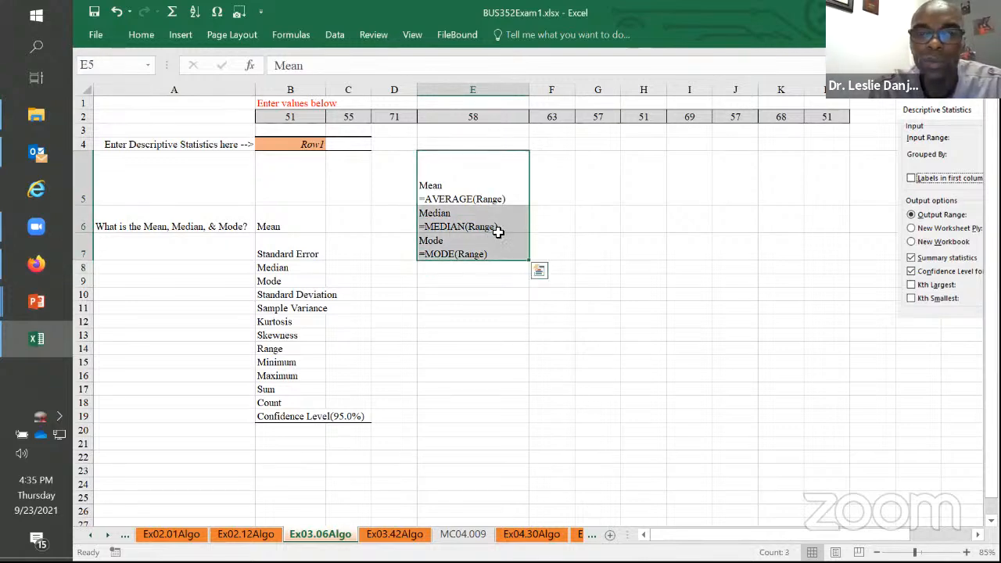
left_click(135, 35)
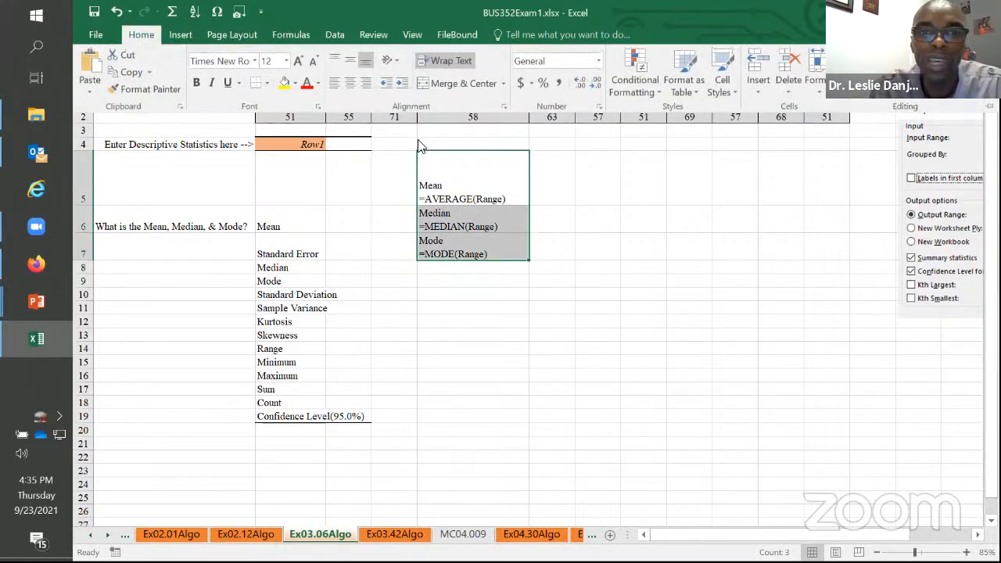
left_click(367, 82)
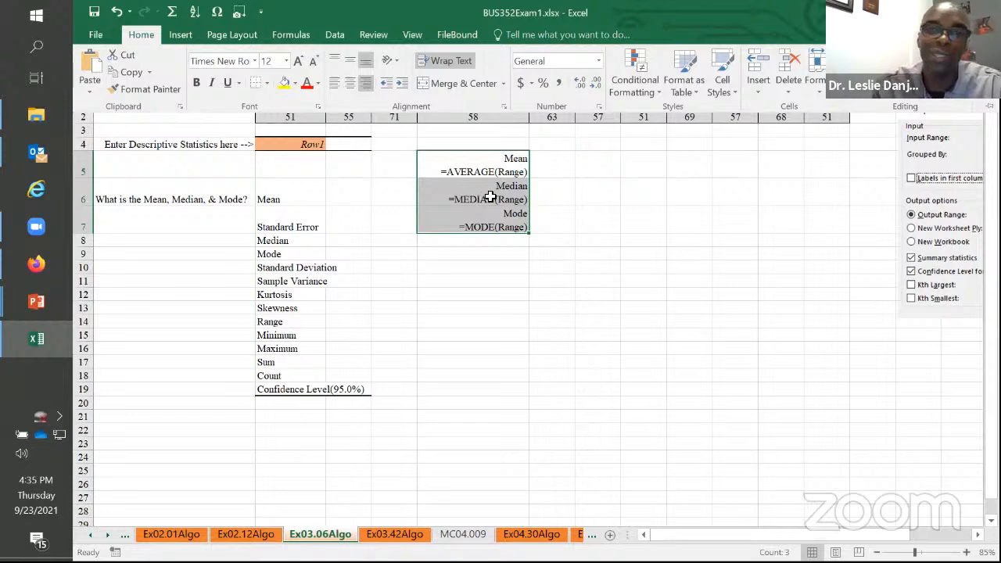
left_click(590, 170)
Step: Compute the mean in F5 by copying the formula text from E5 and replacing its Range argument with B2:L2
left_click(554, 173)
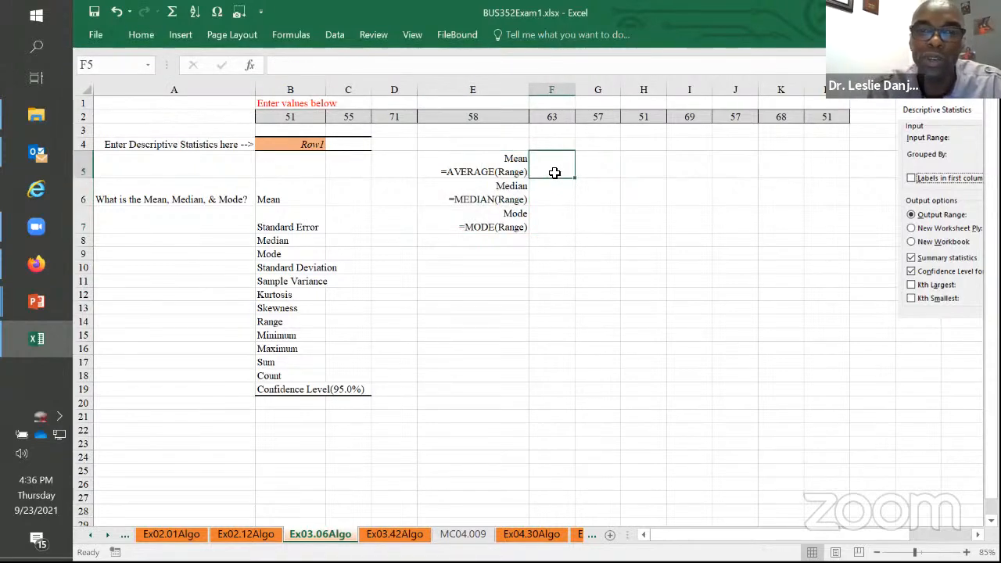
double_click(460, 175)
left_click_drag(438, 173, 535, 182)
key("ctrl+c")
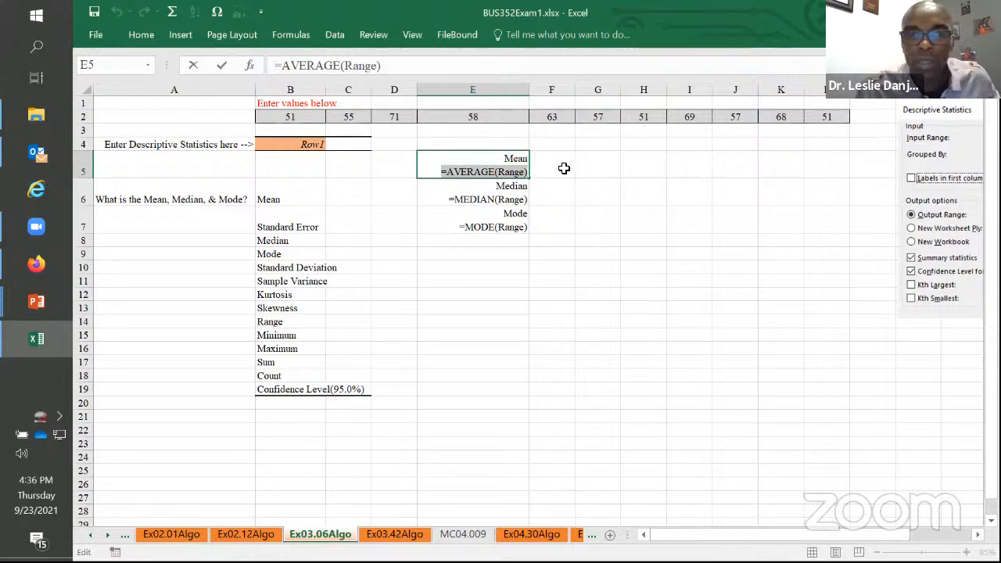
left_click(563, 168)
key("ctrl+v")
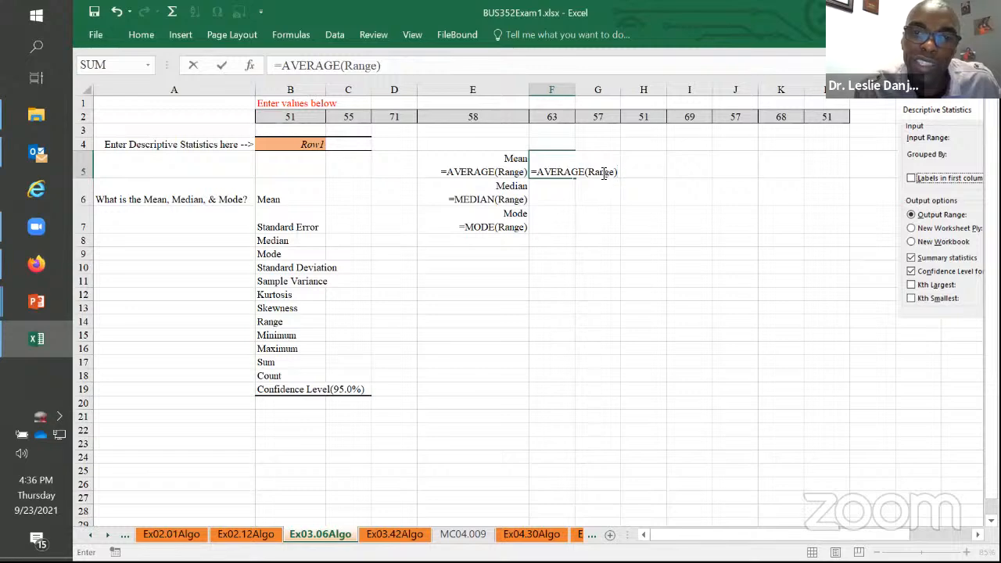
left_click(602, 173)
double_click(602, 173)
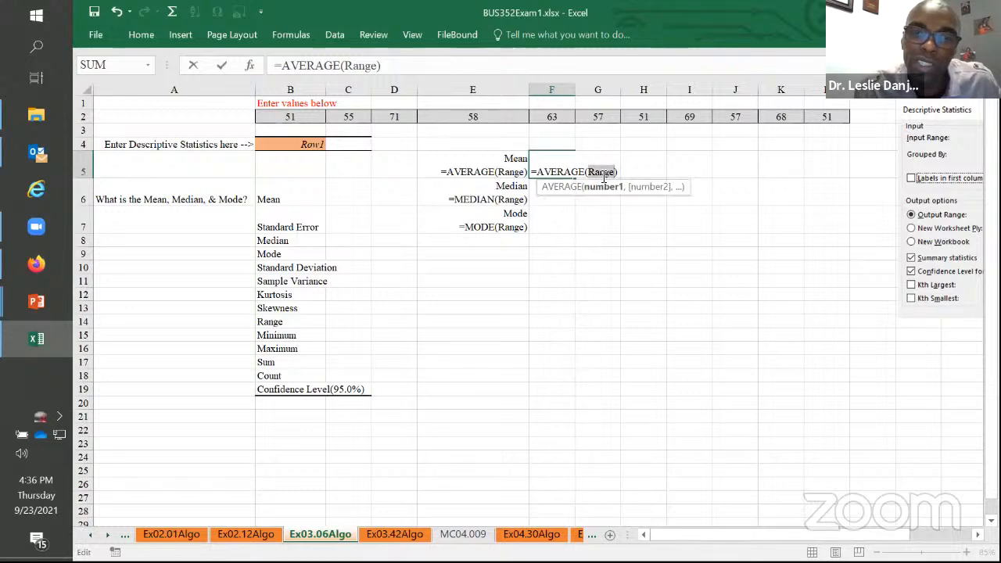
left_click_drag(303, 115, 820, 116)
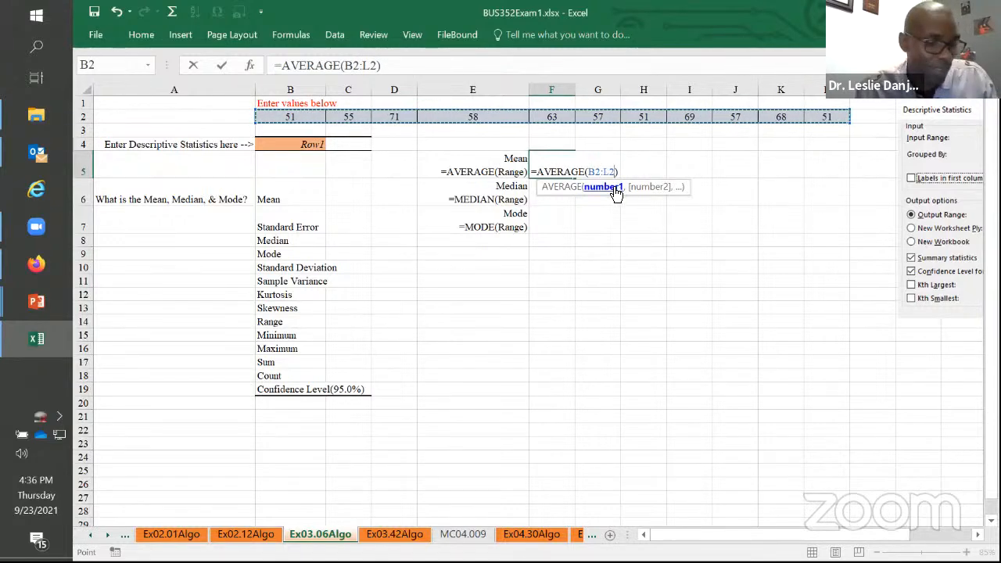
key("ctrl+Return")
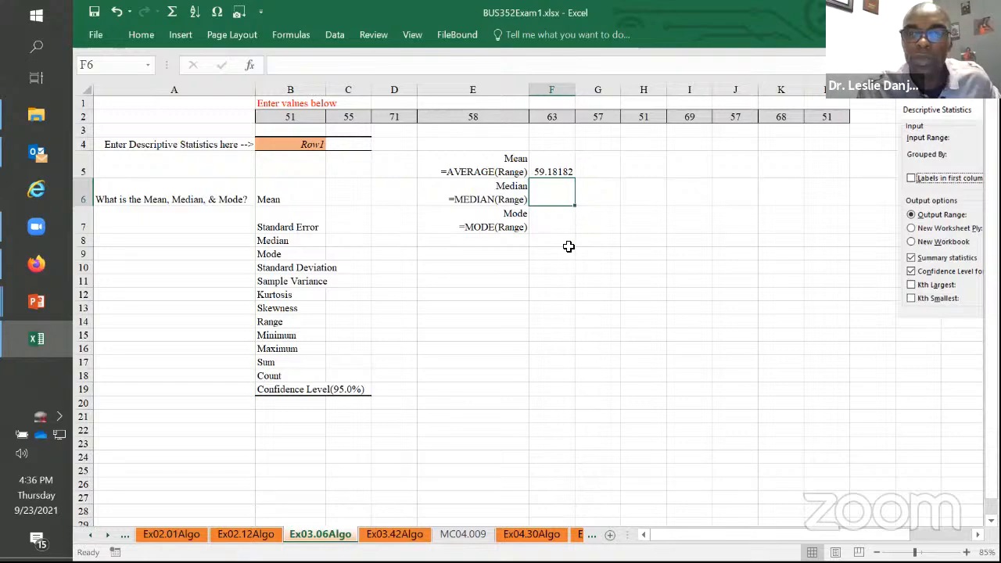
Step: Compute the median in F6 by copying the formula text from E6 and replacing its Range argument with B2:L2
scroll(570, 248, "up", 2)
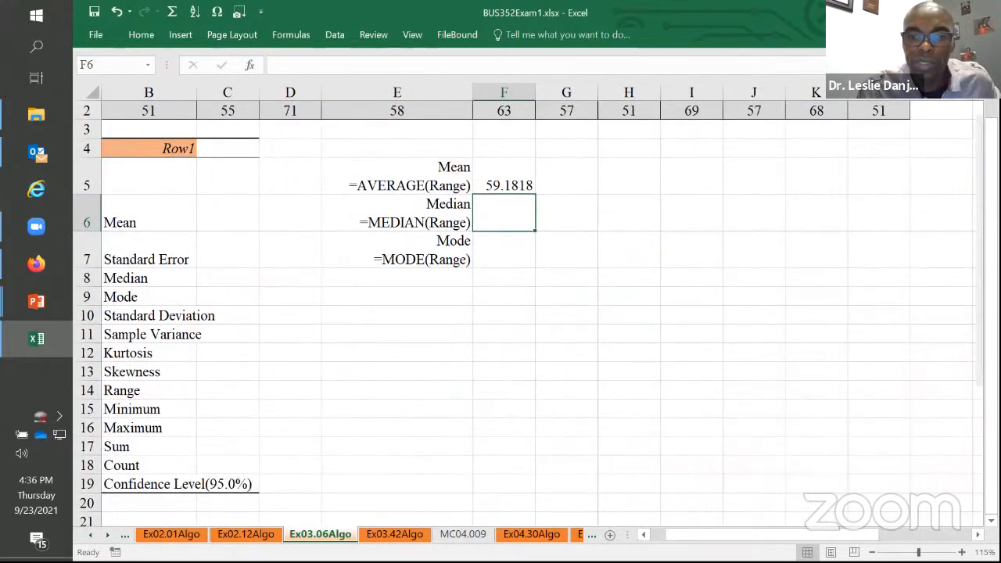
scroll(609, 399, "down", 1)
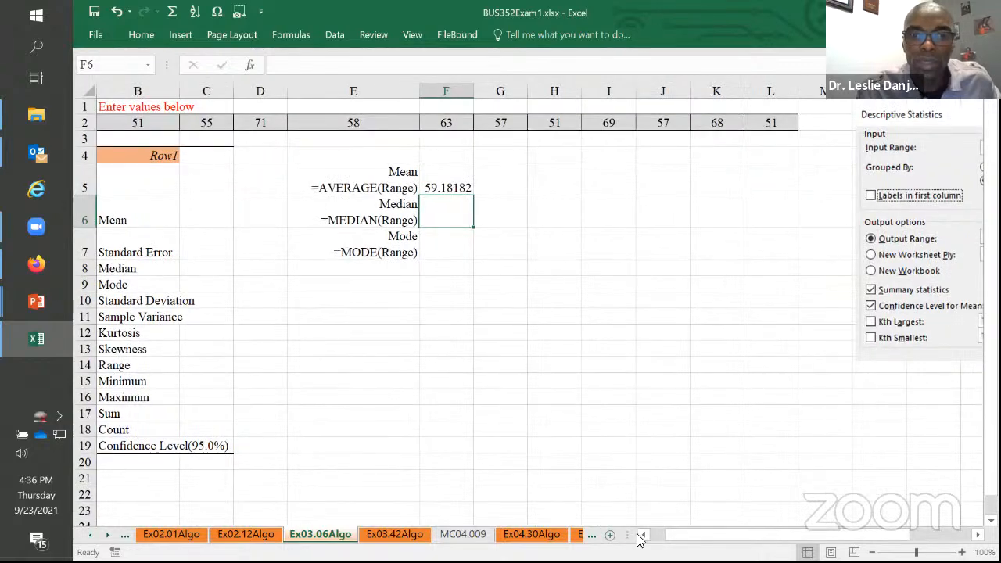
double_click(384, 220)
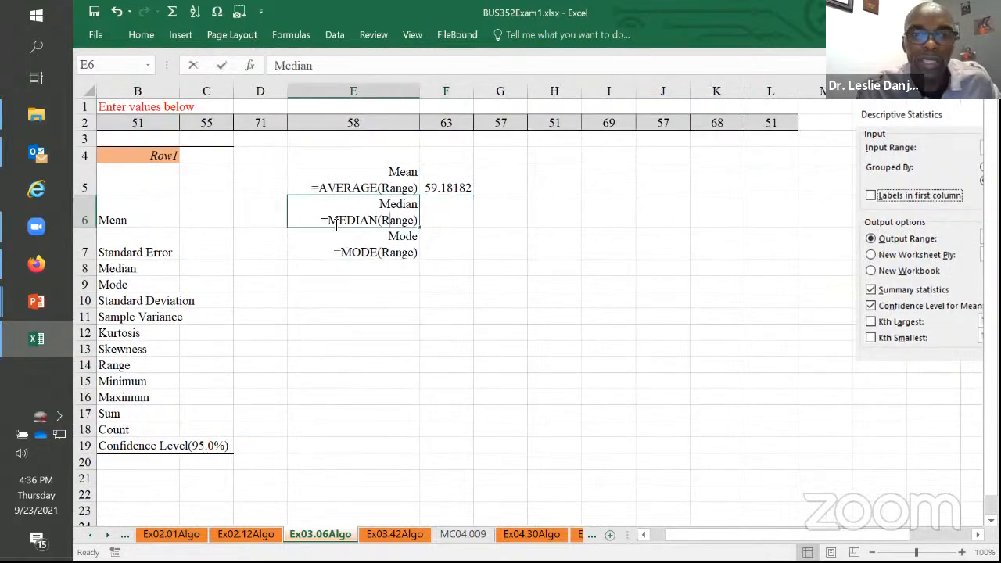
left_click_drag(321, 221, 369, 220)
left_click_drag(437, 238, 440, 235)
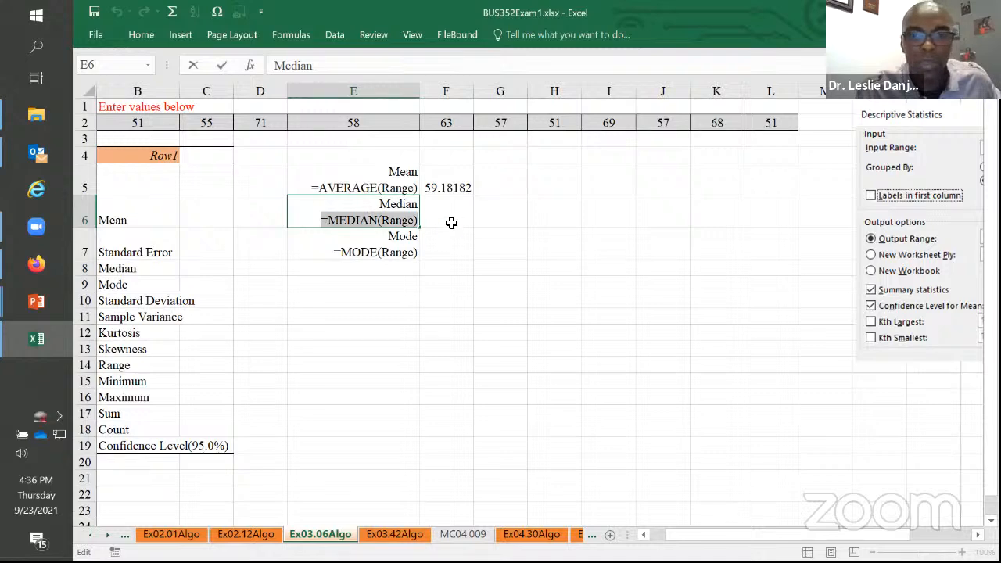
key("ctrl+c")
double_click(453, 222)
key("ctrl+v")
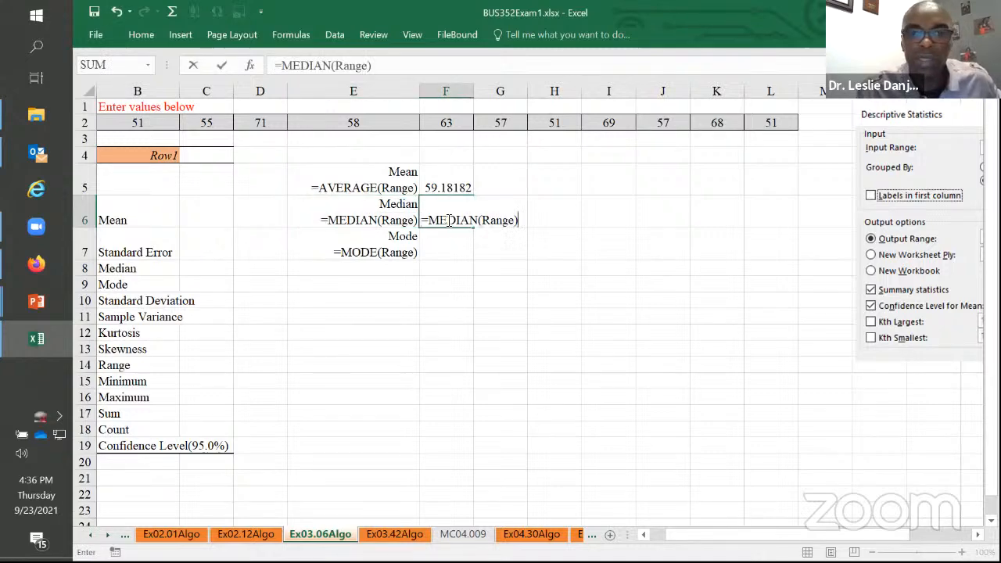
double_click(493, 222)
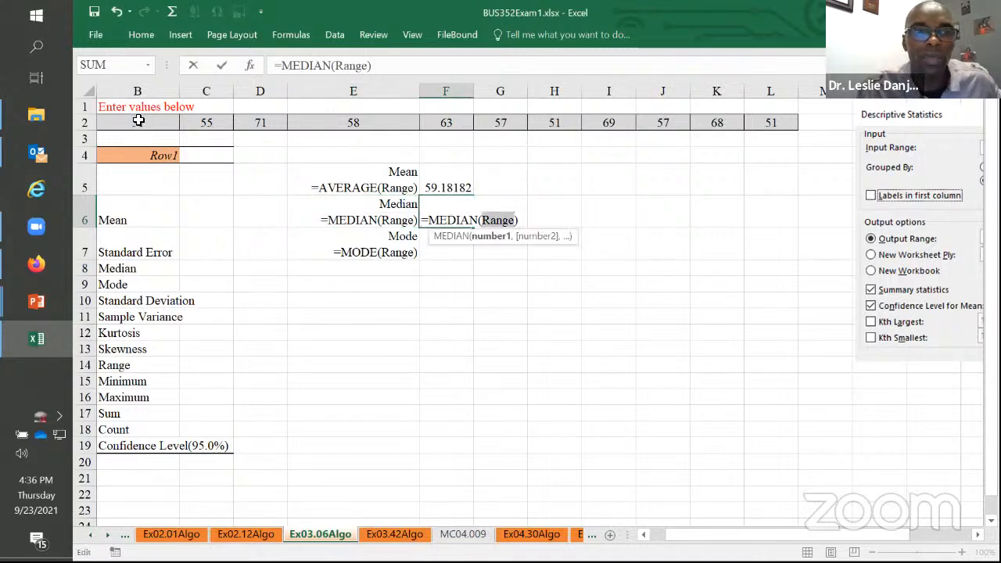
left_click_drag(172, 123, 762, 128)
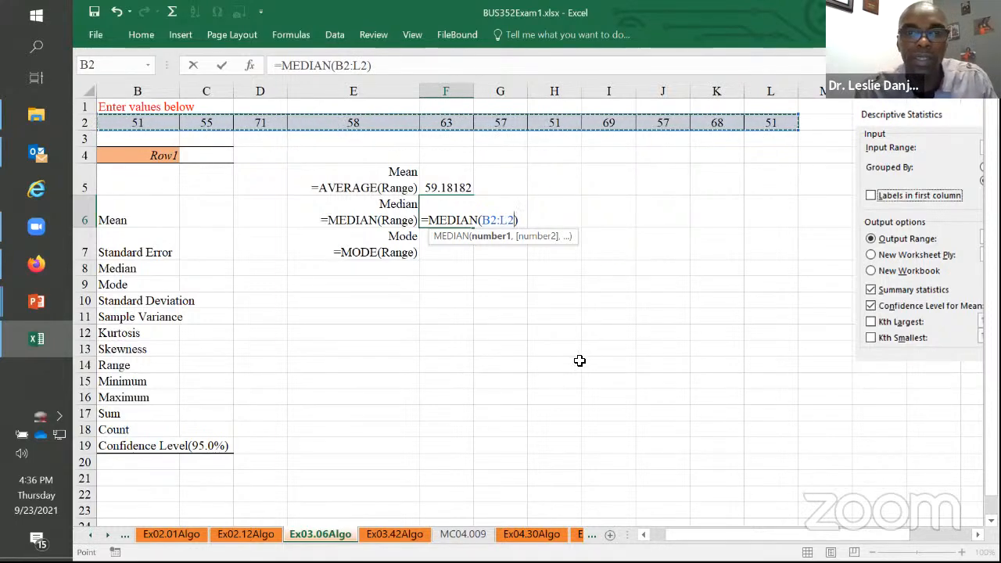
key("Return")
Step: Compute the mode in F7 by copying the formula text from E7 and replacing its Range argument with B2:L2
left_click(364, 251)
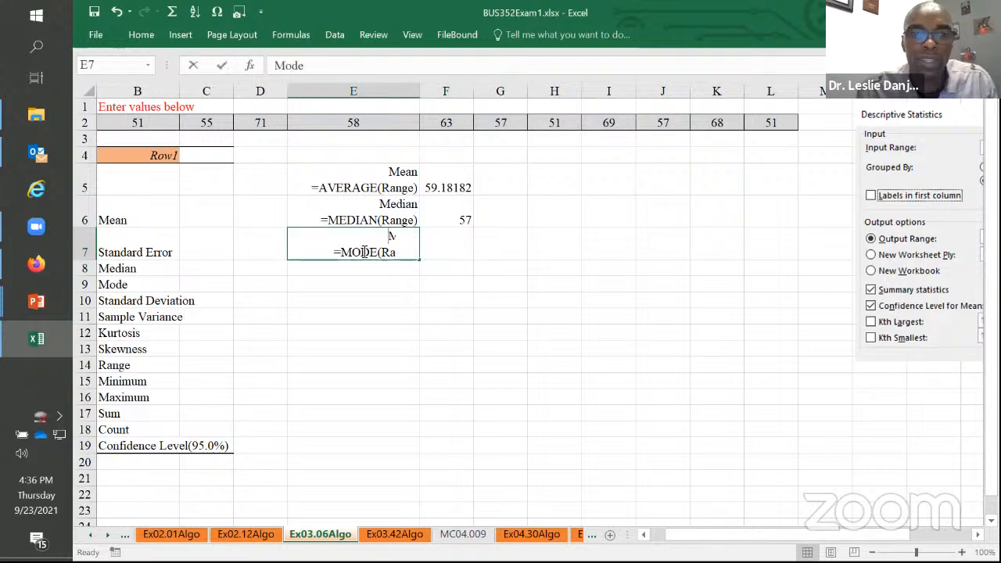
double_click(339, 252)
left_click_drag(335, 253, 420, 261)
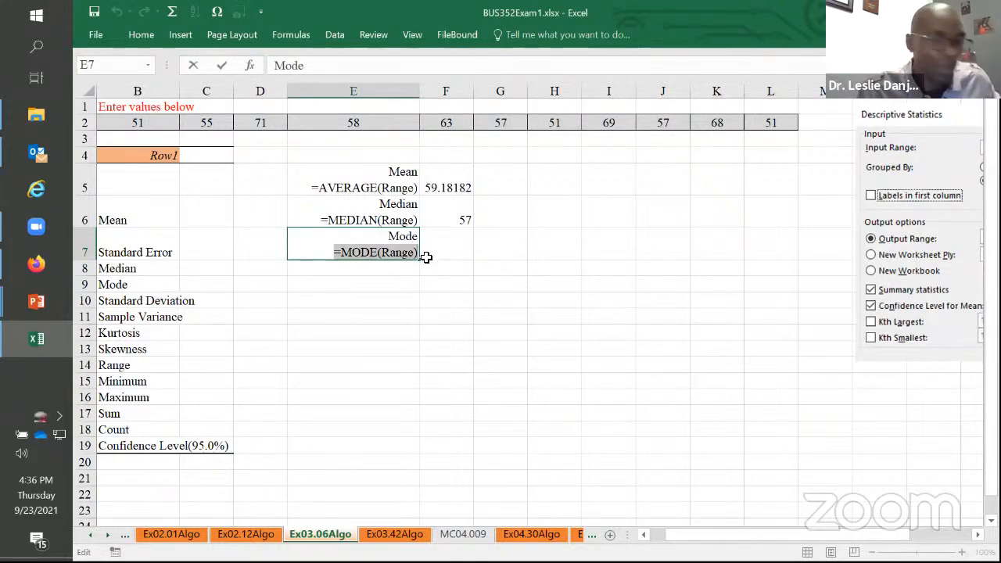
key("ctrl+c")
left_click(451, 243)
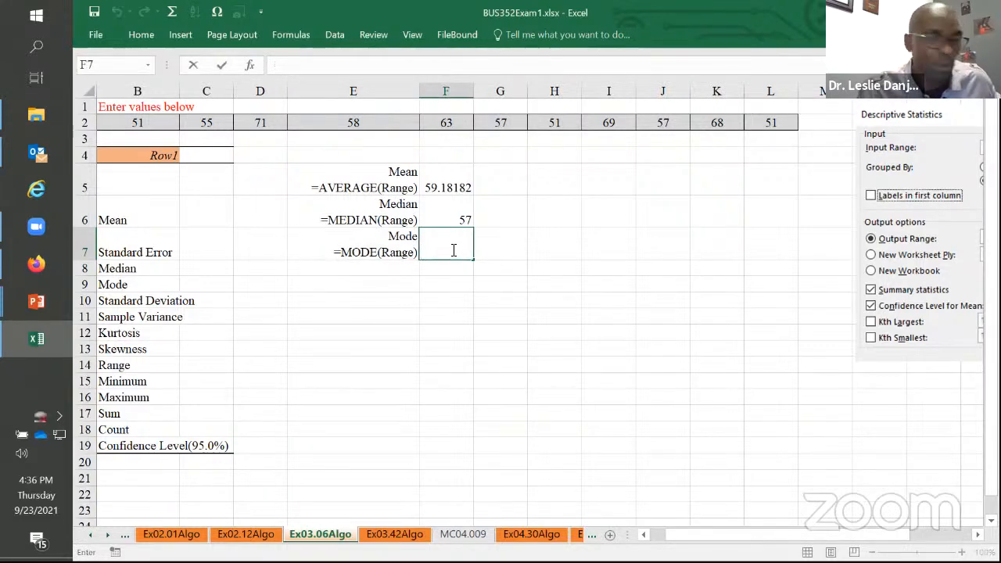
key("ctrl+v")
double_click(483, 252)
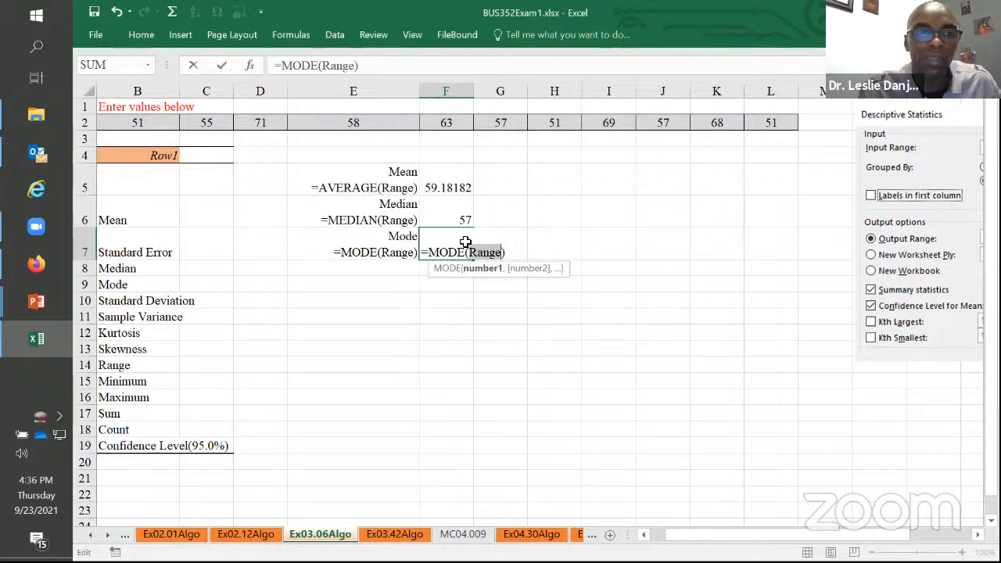
left_click(125, 123)
left_click_drag(728, 136, 746, 125)
key("Return")
Step: Fill the result cells F5:F7 with yellow and apply all borders to them
left_click_drag(456, 179, 458, 242)
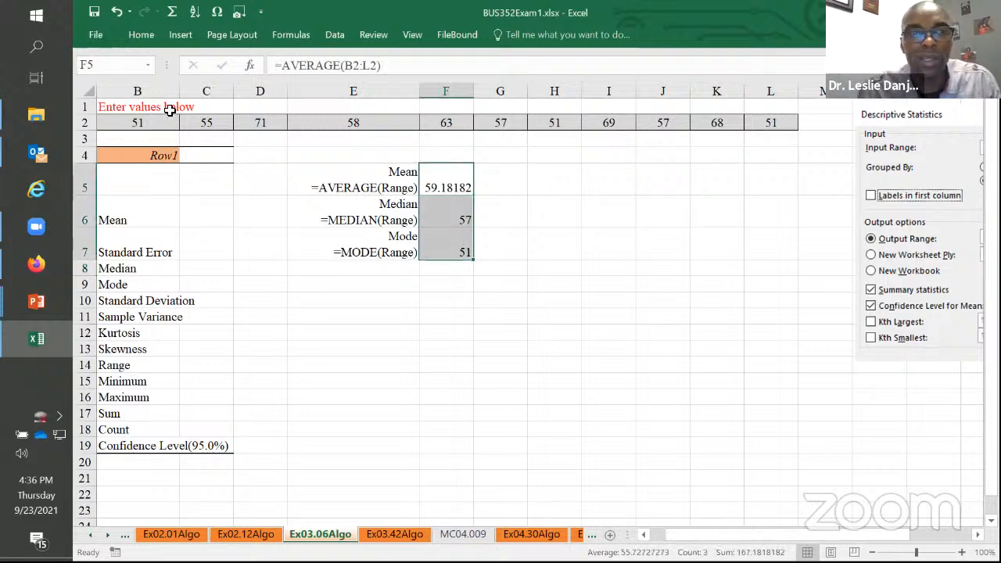
left_click(137, 35)
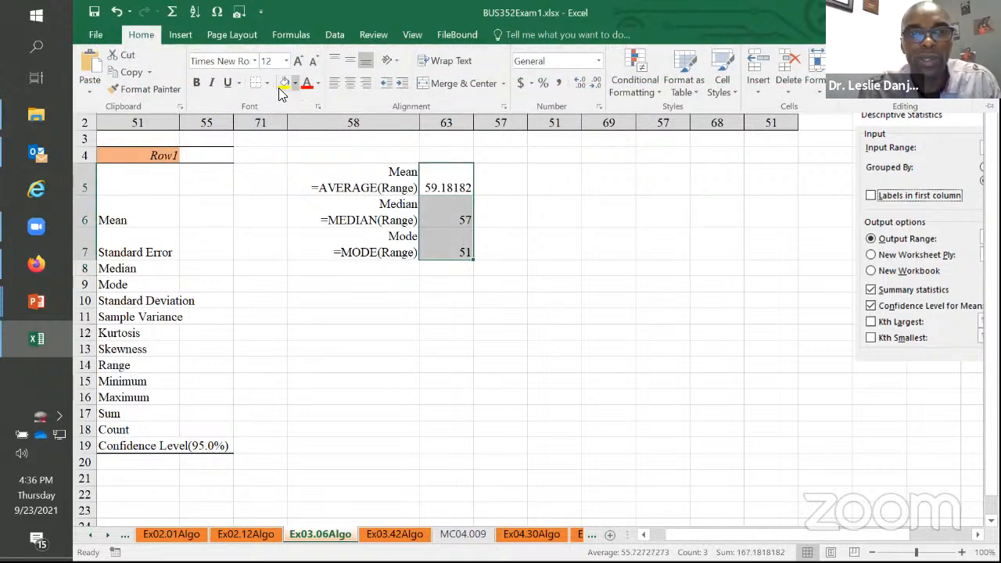
left_click(284, 83)
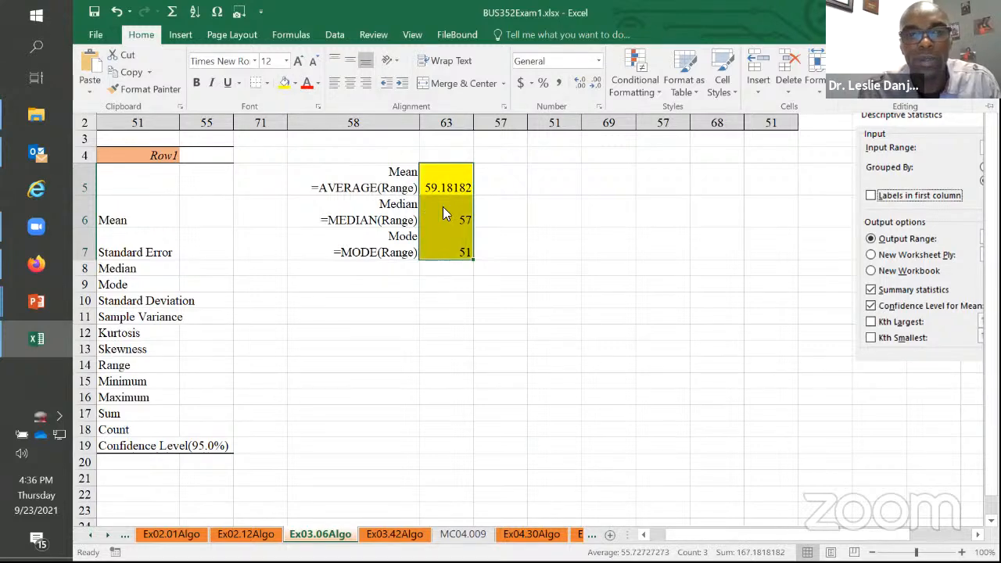
left_click(266, 84)
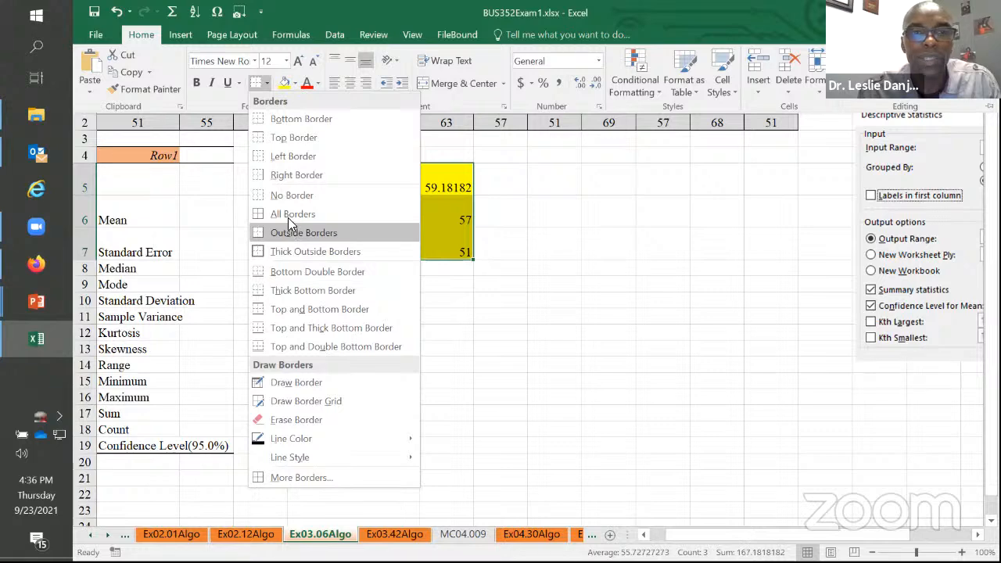
left_click(381, 223)
left_click(552, 283)
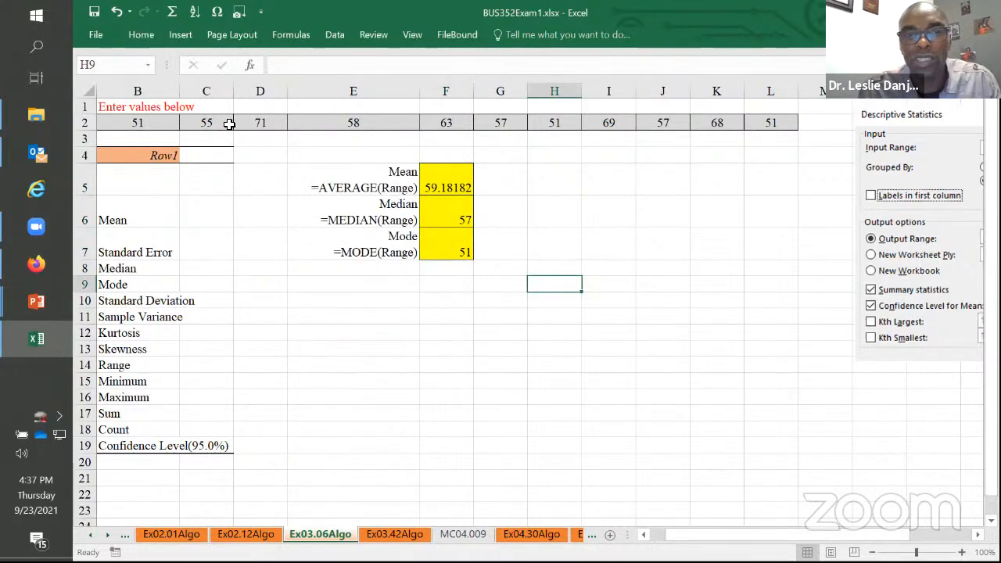
Step: Try 77 as the data value in E2, undo the change, and select the mean in F5
left_click(341, 124)
type("77")
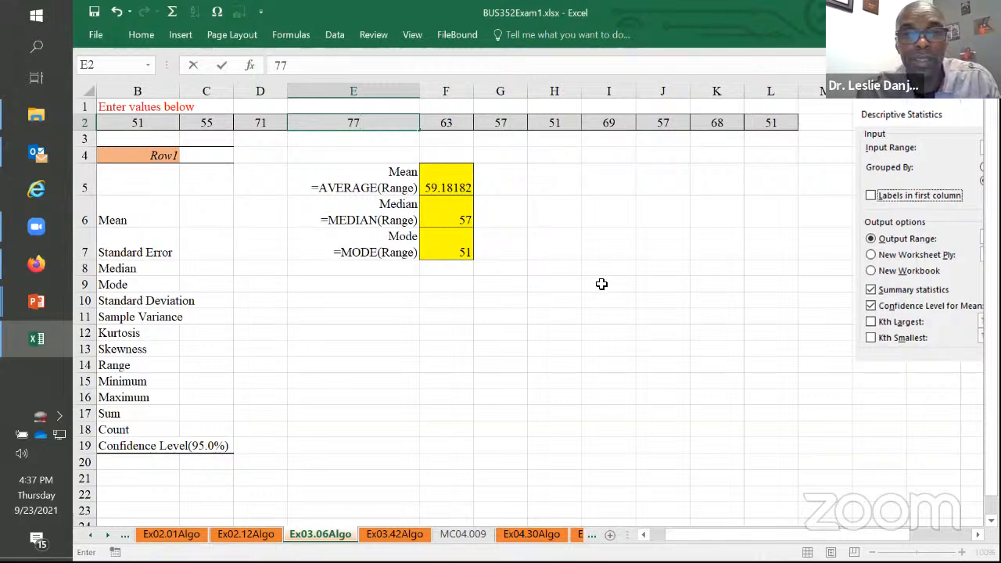
key("Return")
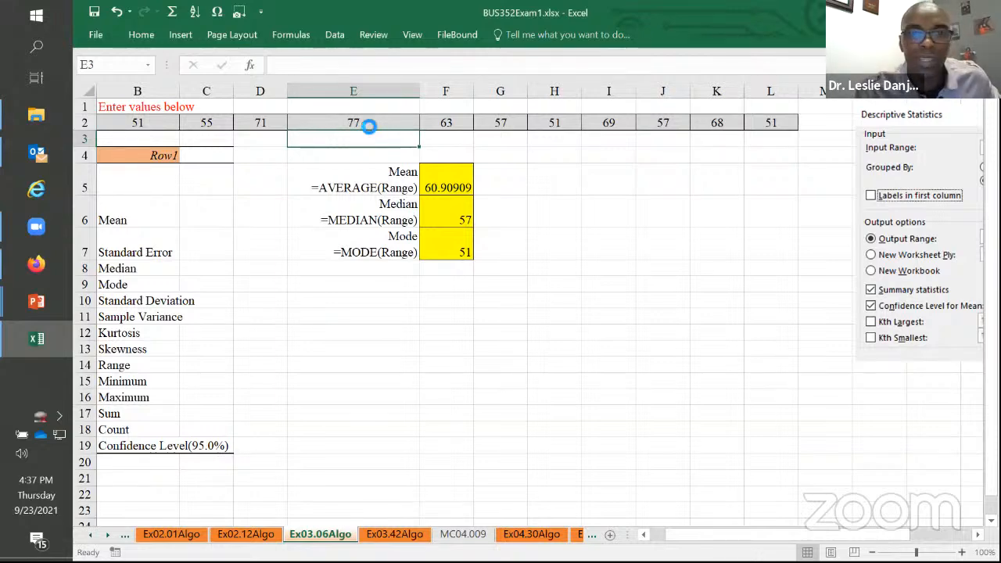
key("ctrl+z")
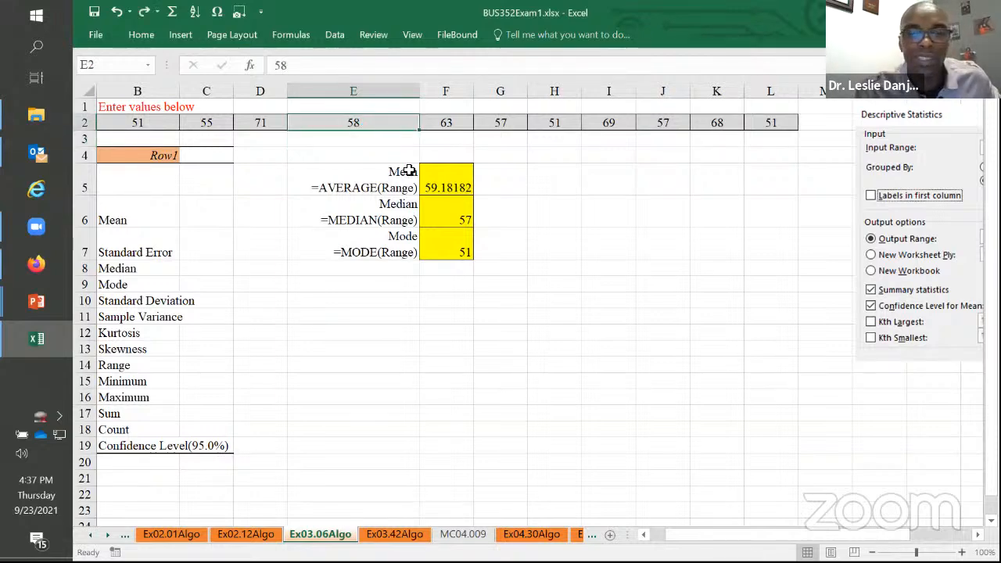
left_click(579, 206)
left_click(443, 191)
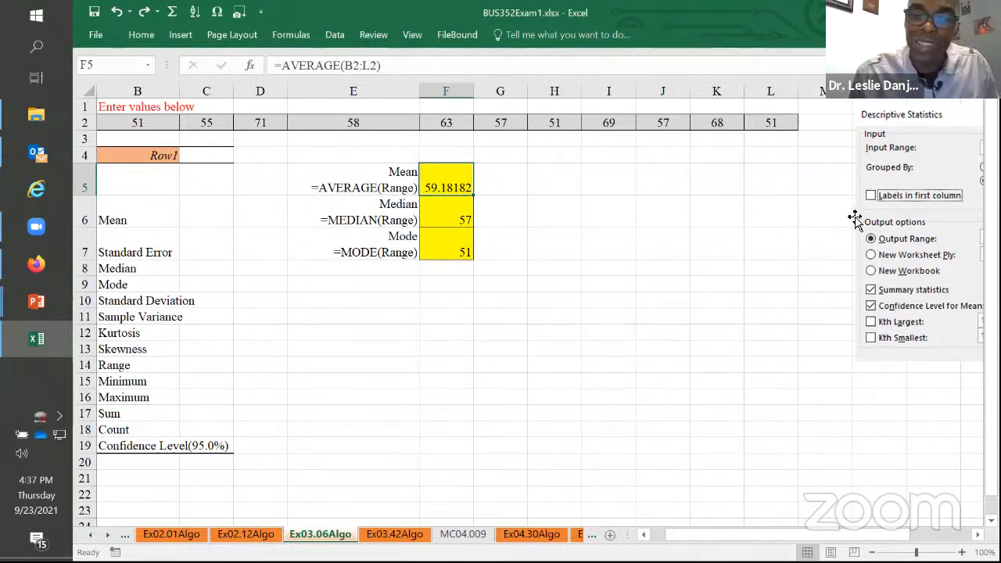
Step: Start a Descriptive Statistics analysis with input range B2:L2 grouped by rows
left_click(334, 35)
left_click(786, 48)
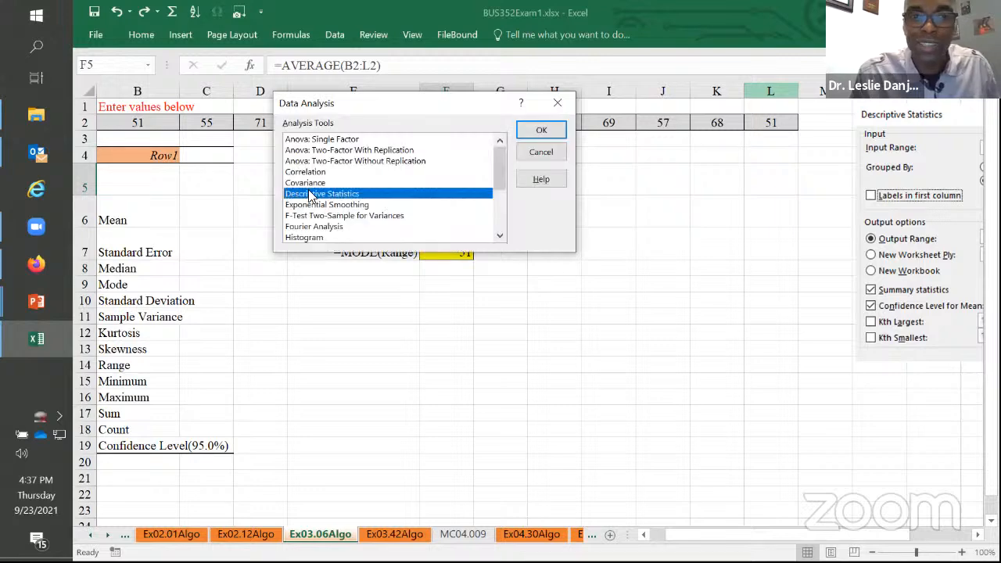
left_click(535, 133)
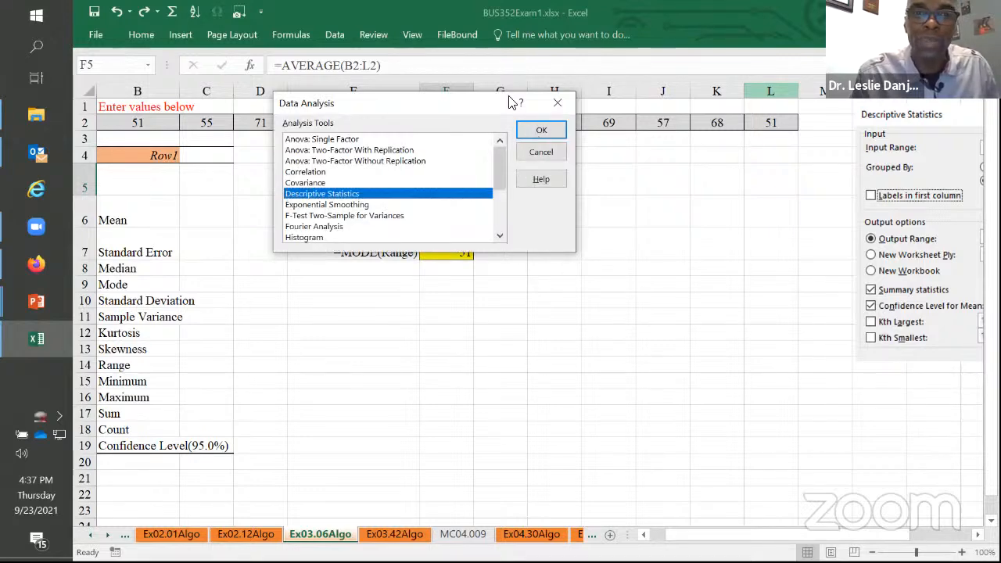
left_click_drag(440, 39, 531, 239)
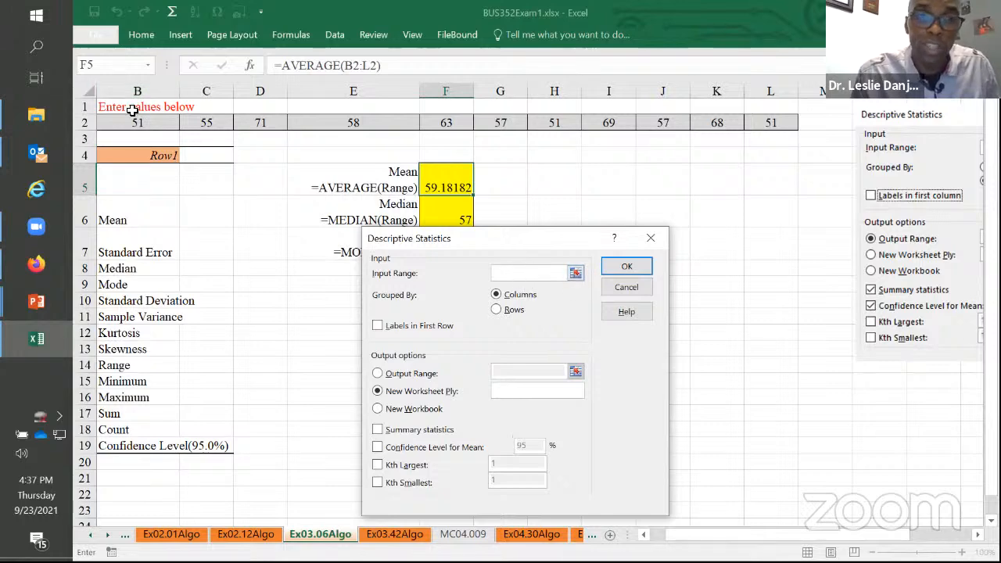
left_click_drag(167, 122, 758, 123)
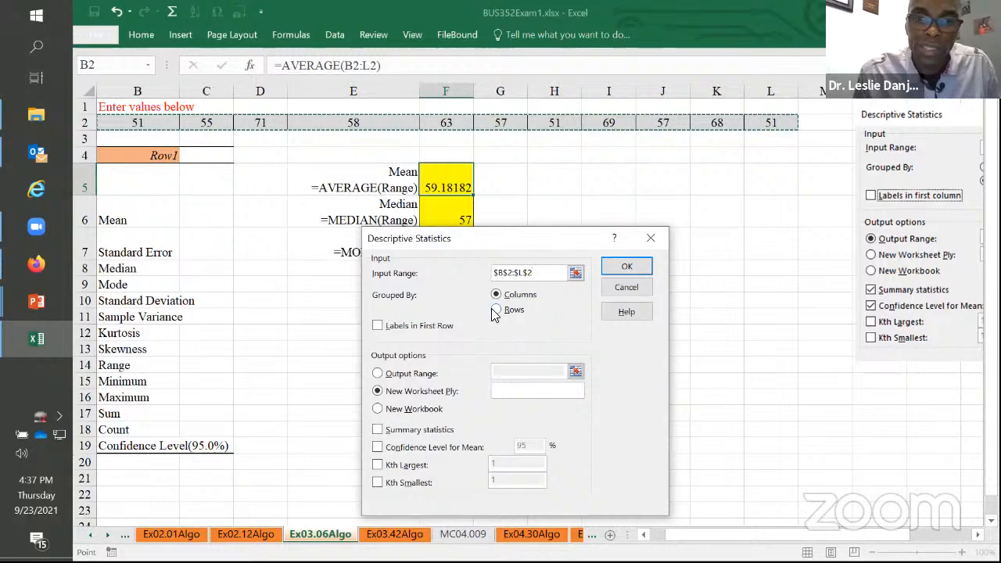
left_click(495, 311)
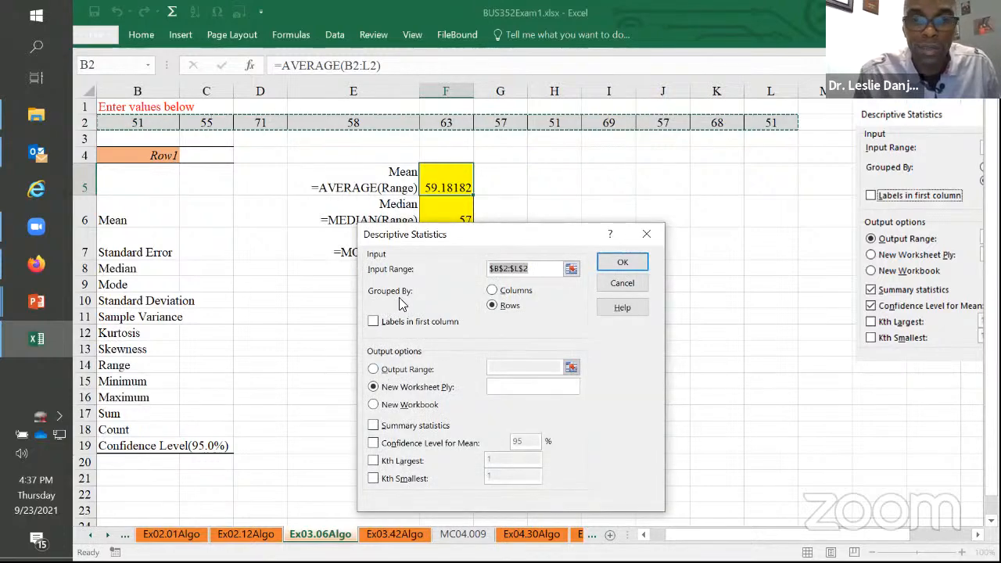
Step: Choose output range placement, include summary statistics and the 95% confidence level for the mean, and try to run the analysis
left_click(372, 369)
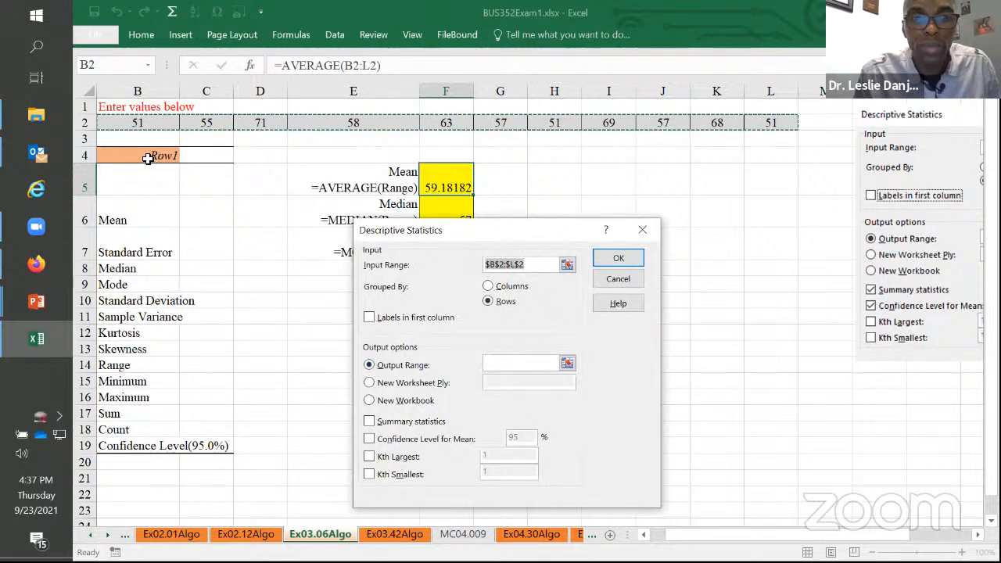
left_click(140, 158)
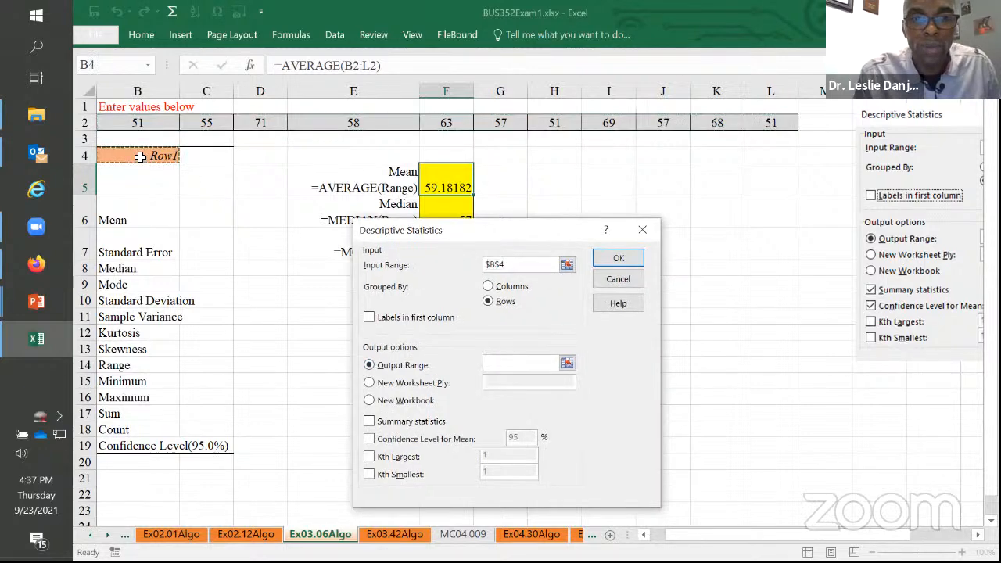
left_click(370, 423)
left_click(371, 439)
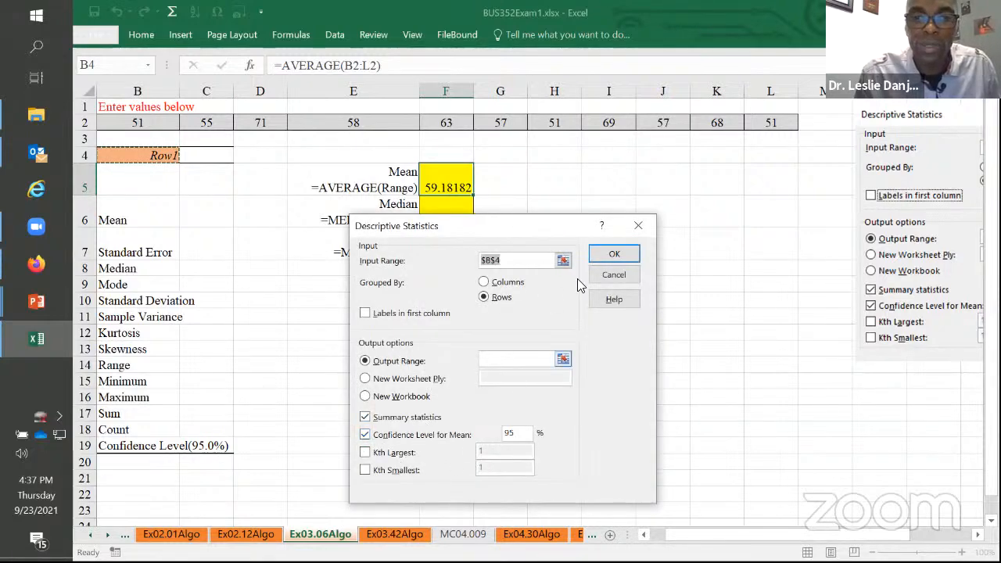
left_click(612, 254)
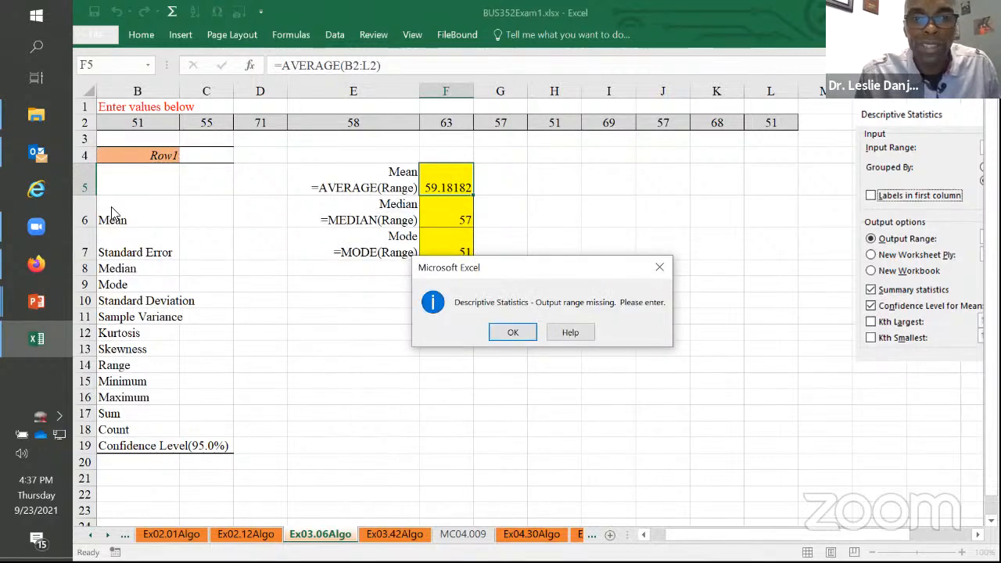
left_click(511, 332)
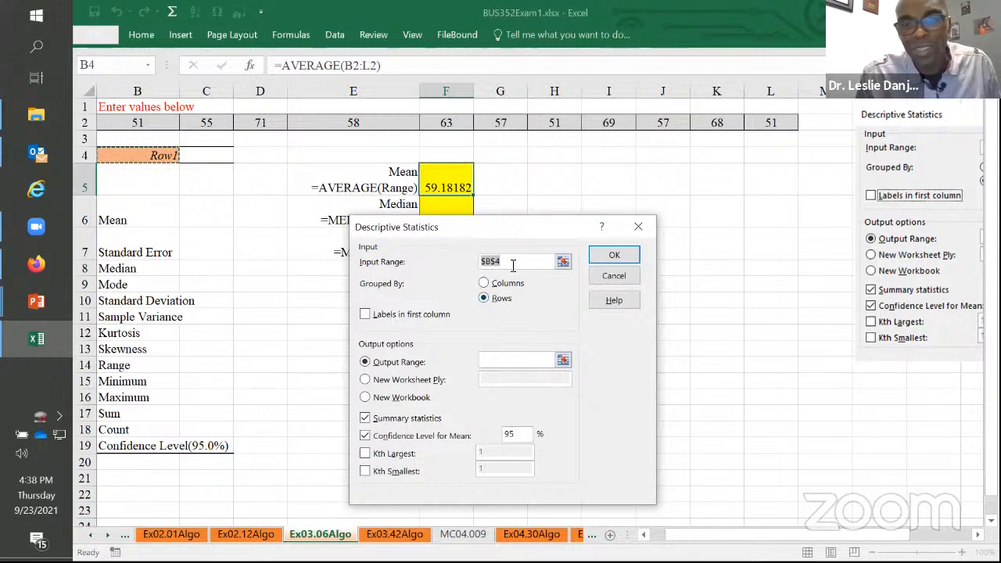
Step: Set the input range to B2:L2 and the output range to B4, and run the analysis, overwriting the existing data
left_click_drag(513, 266, 473, 269)
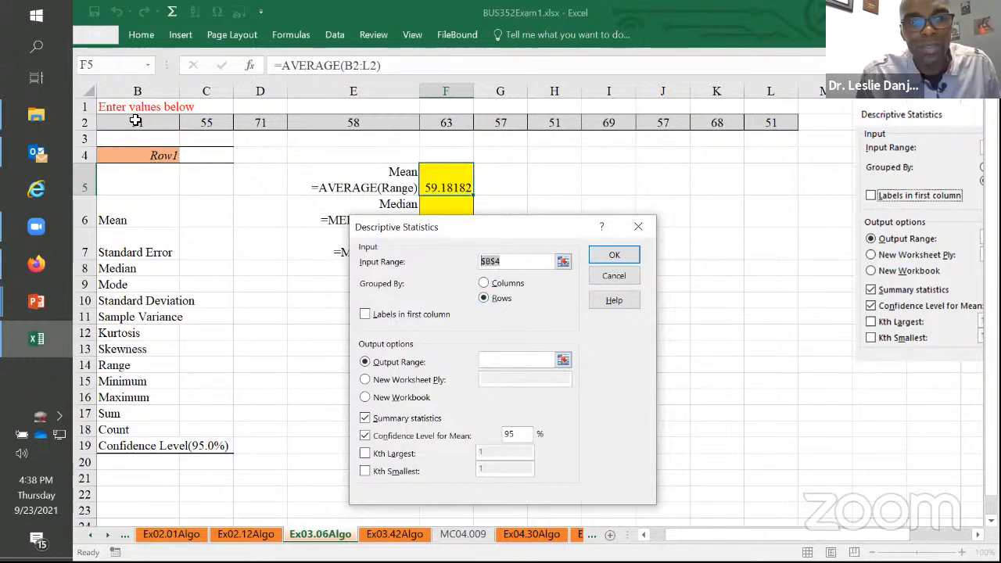
left_click_drag(137, 123, 764, 125)
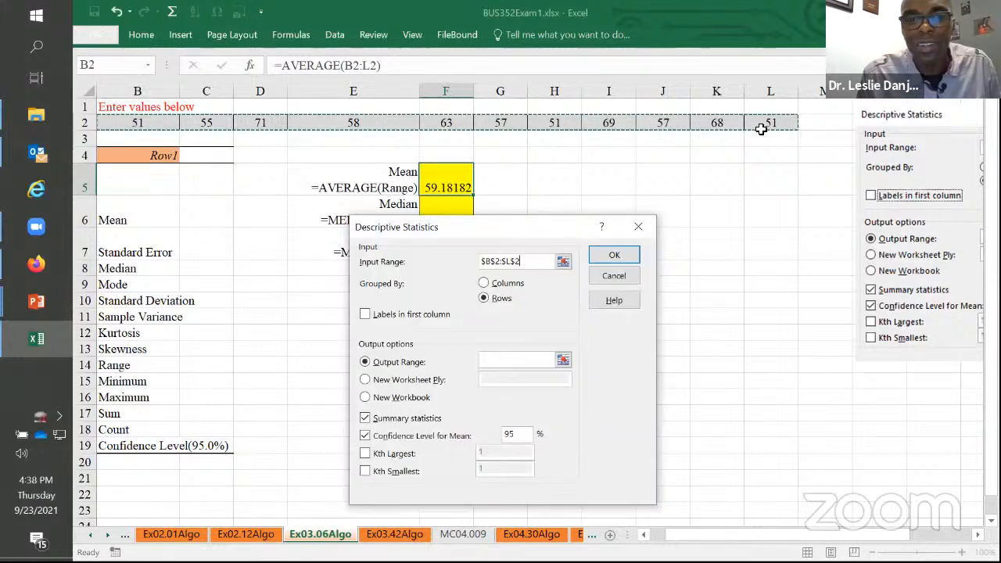
left_click(508, 361)
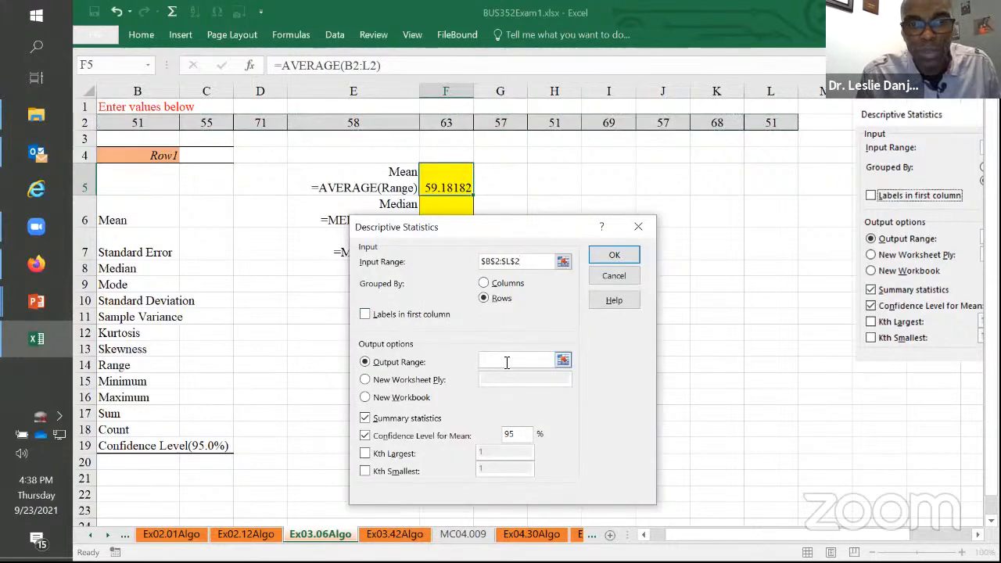
left_click(142, 158)
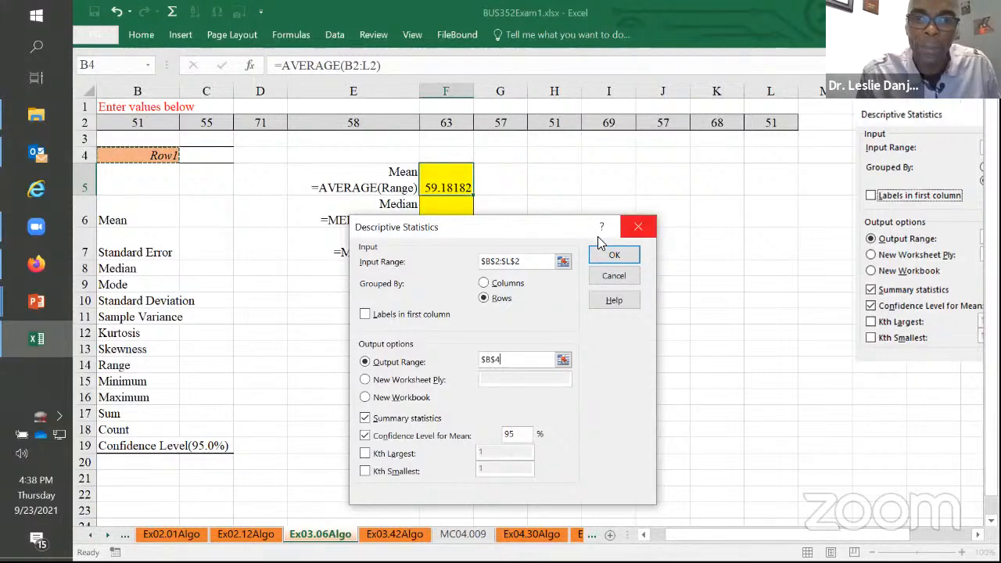
left_click(614, 256)
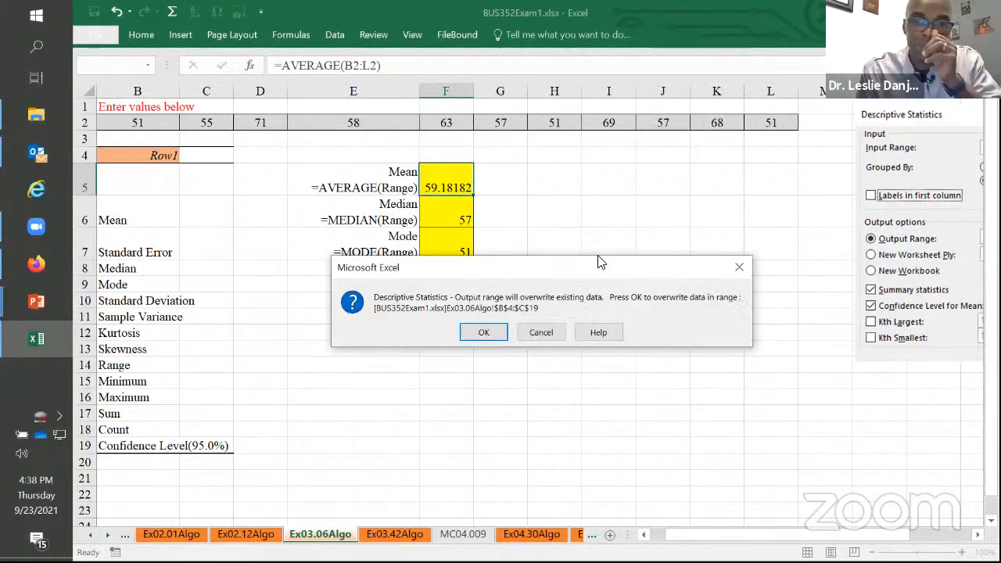
left_click(481, 342)
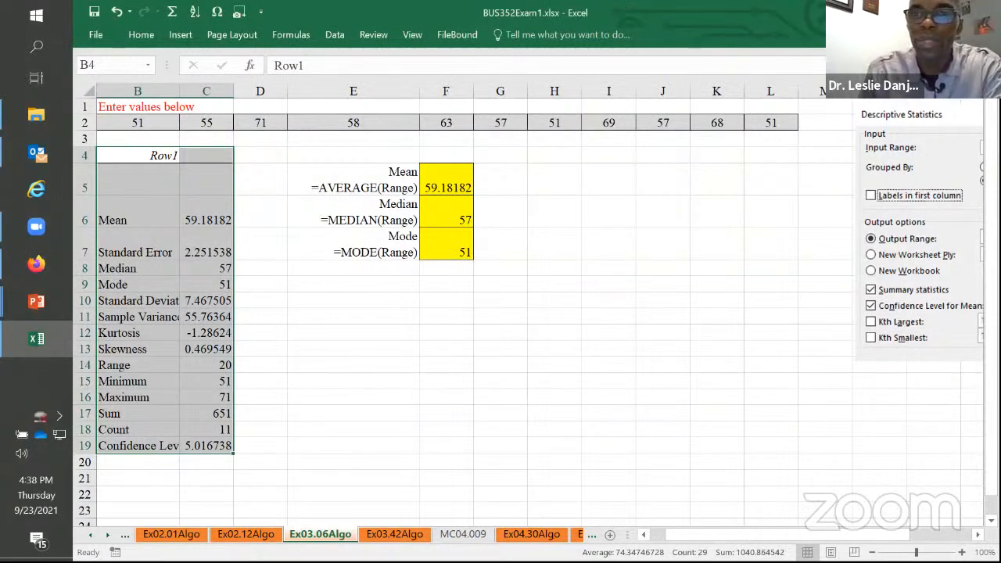
Step: Switch to the PowerPoint slideshow, advance to Ex3.42Algo, reveal the z-score answer for part a, and return to Excel
key("alt+Tab")
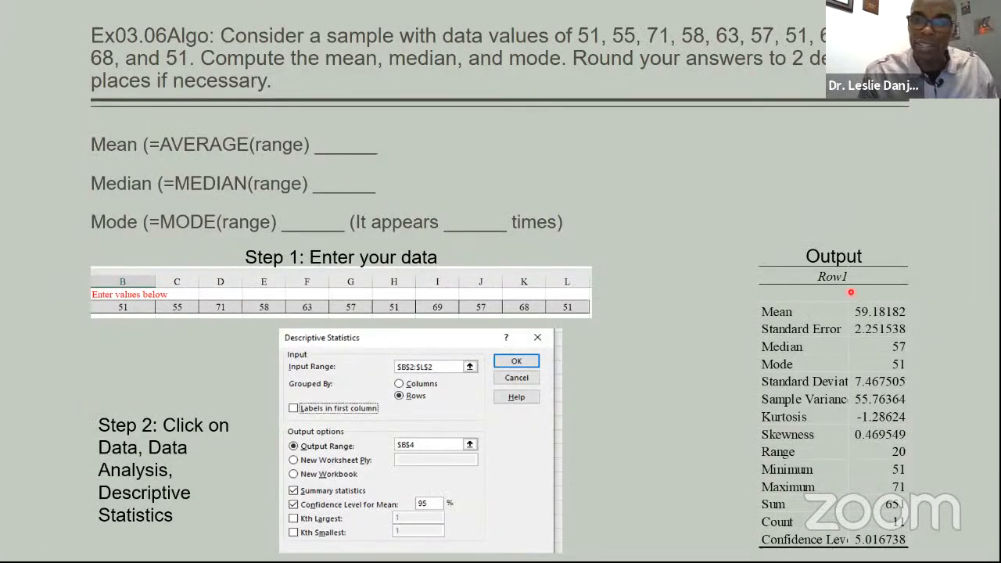
key("Right")
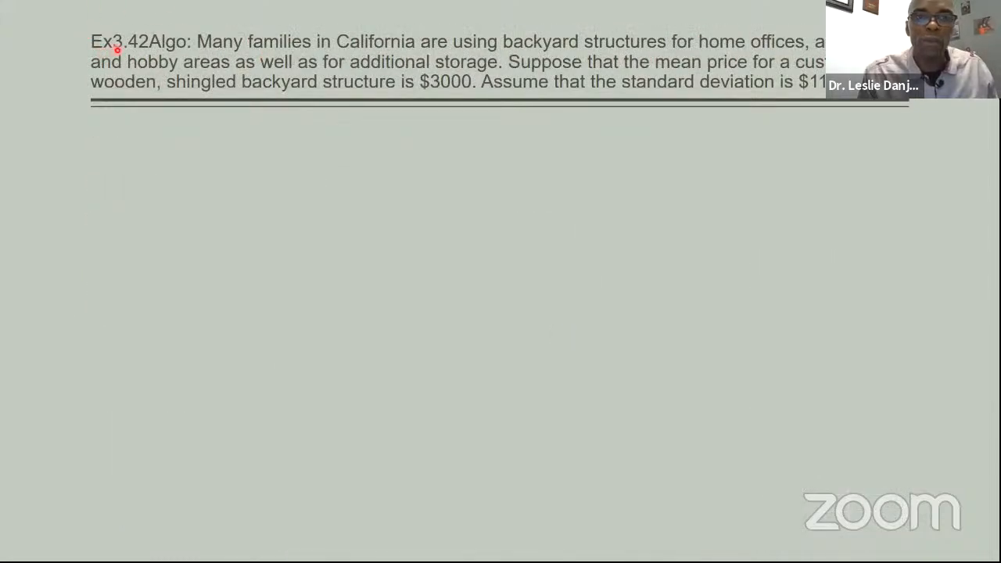
key("Right")
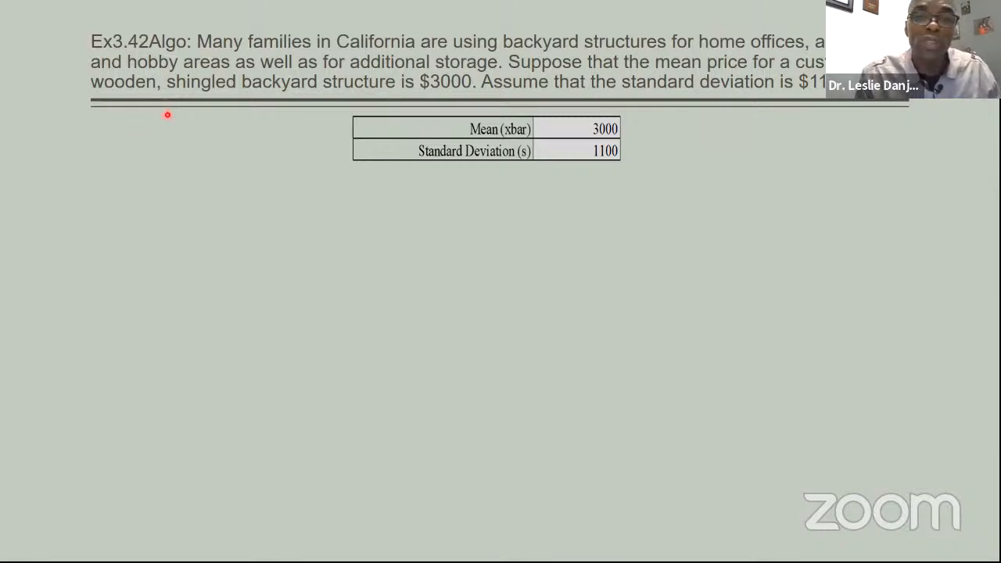
key("Right")
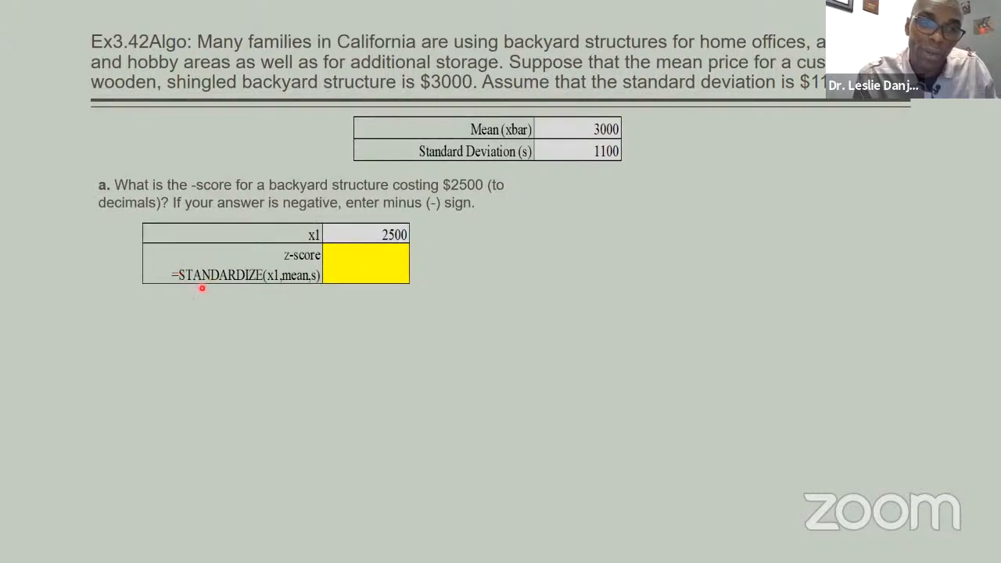
left_click(239, 288)
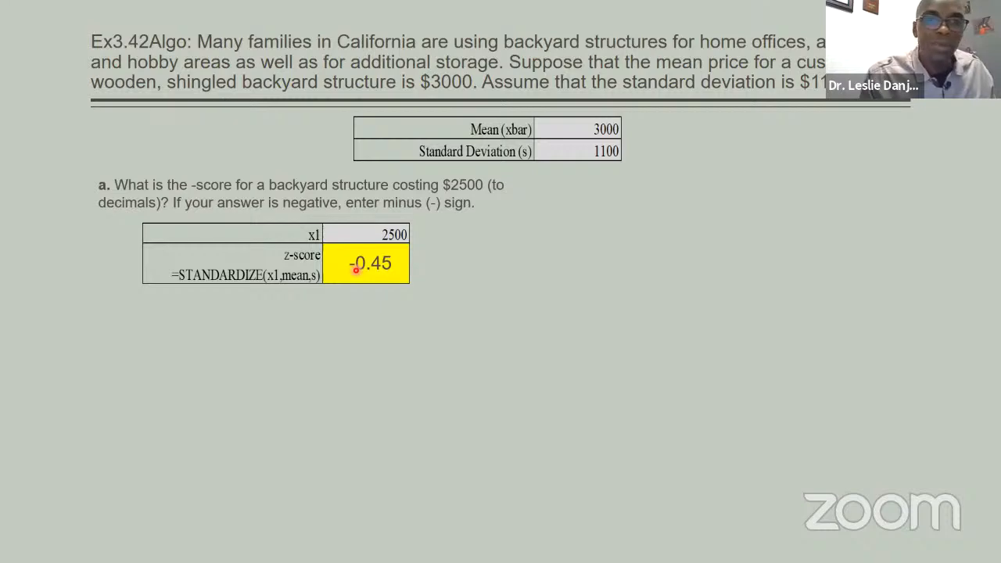
key("alt+Tab")
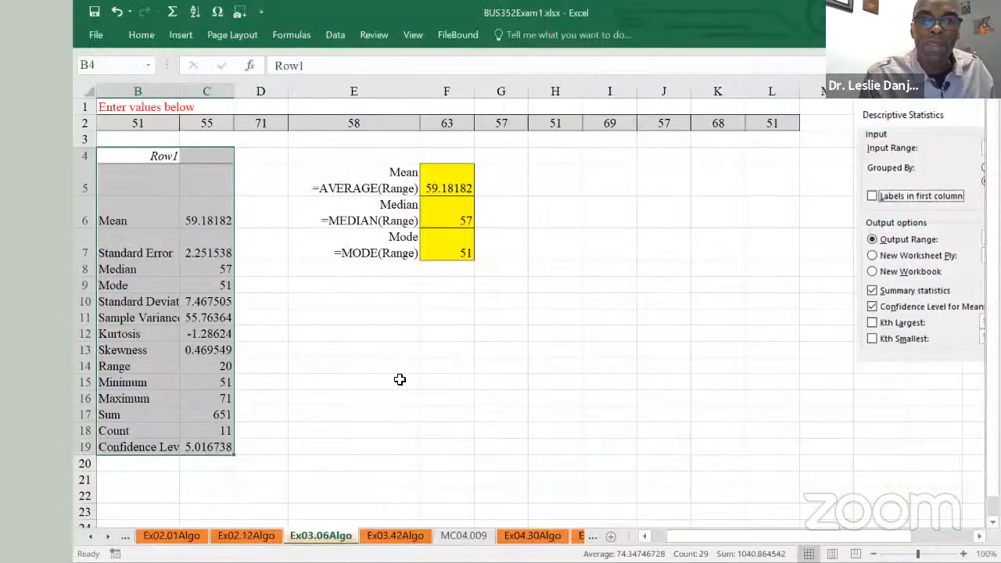
Step: On the Ex03.42Algo sheet, enter 3000 as the mean and 1100 as the standard deviation
left_click_drag(393, 22, 496, 192)
left_click(494, 503)
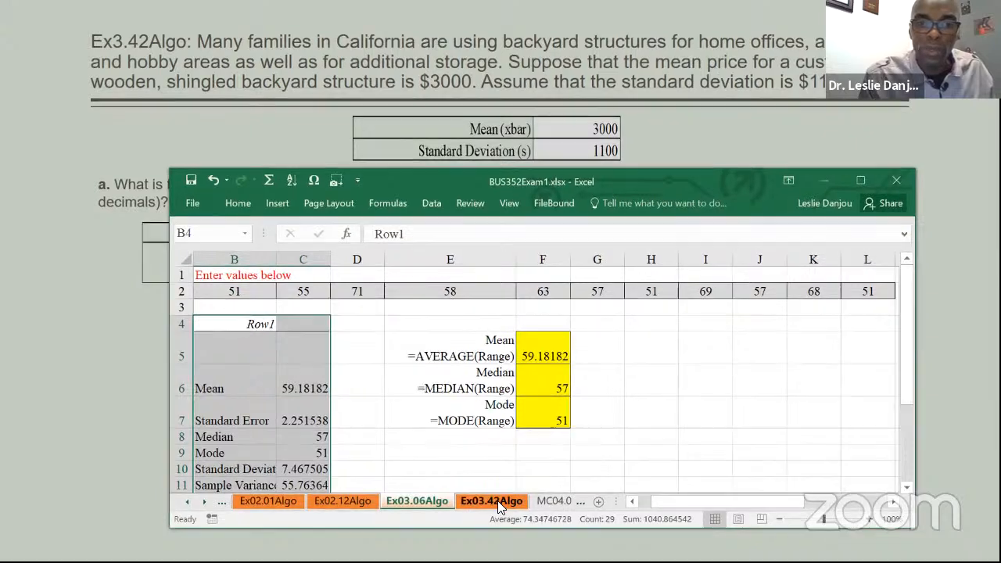
left_click(417, 277)
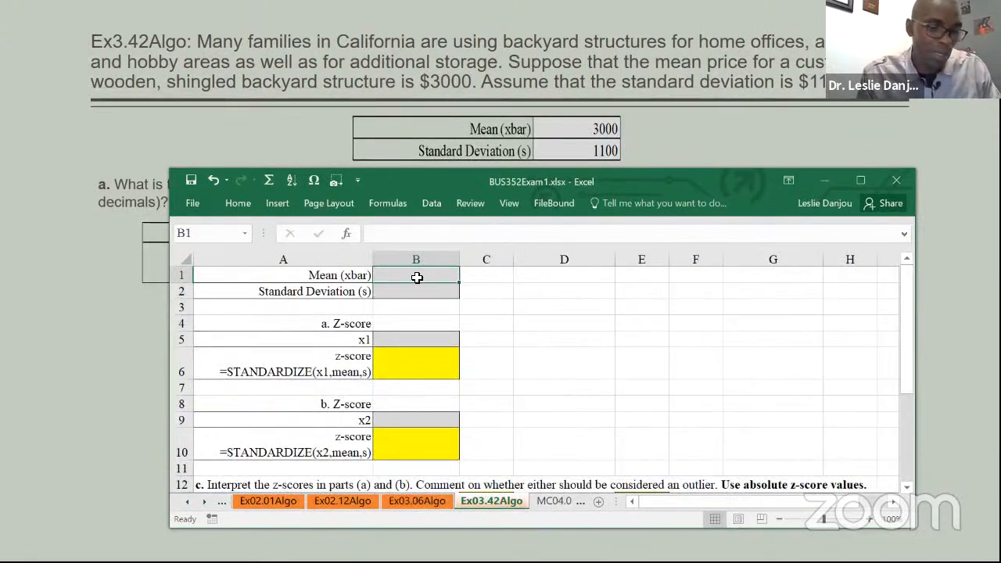
type("3000")
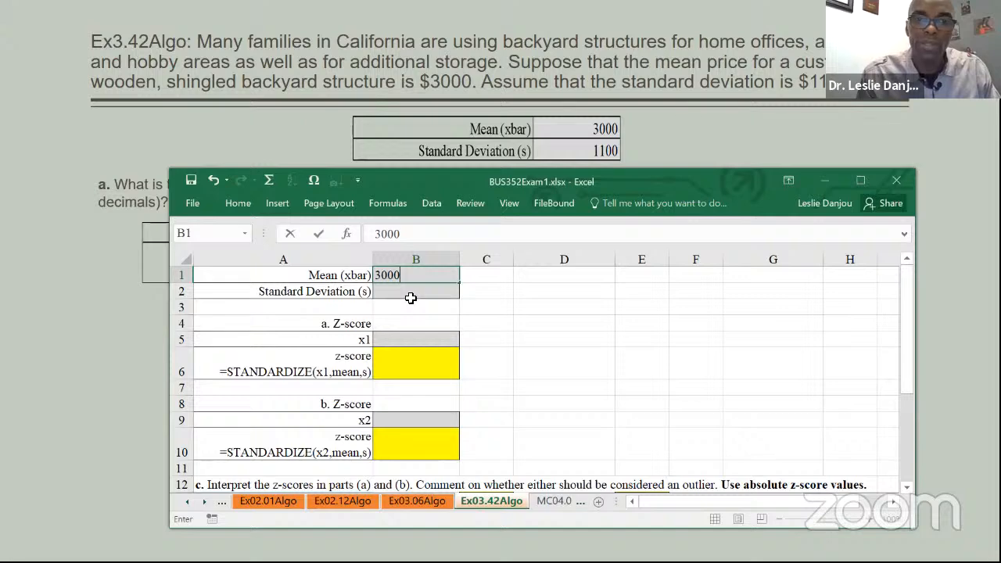
left_click(408, 300)
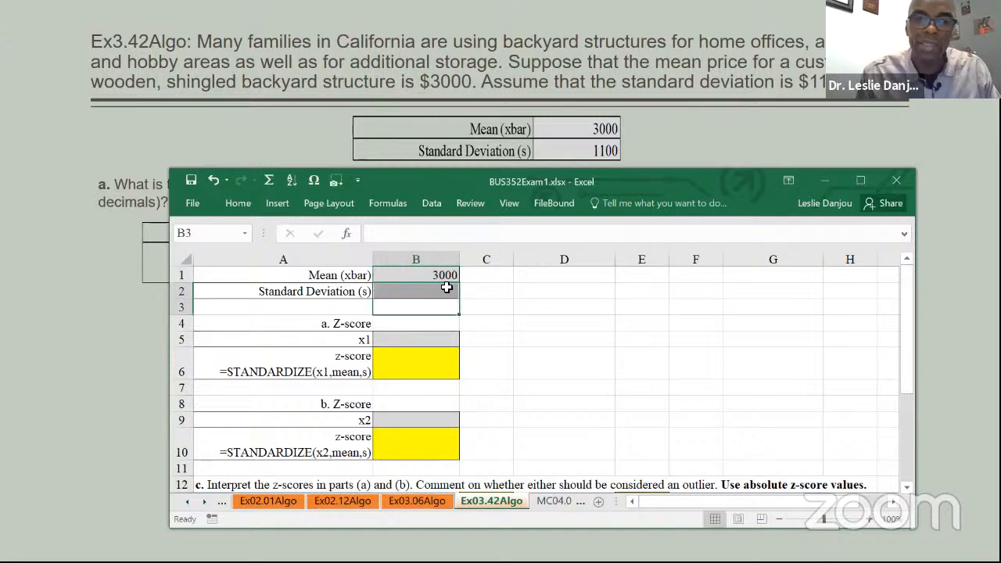
left_click(433, 290)
type("1100")
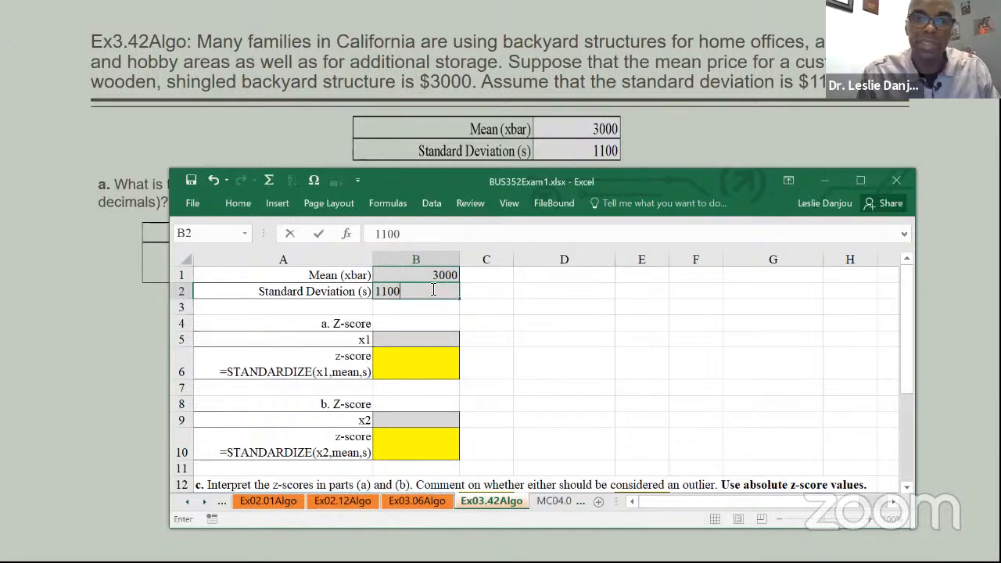
Step: Move the workbook window clear of the slide's part a question and enter 2500 as x1
left_click_drag(436, 186, 508, 285)
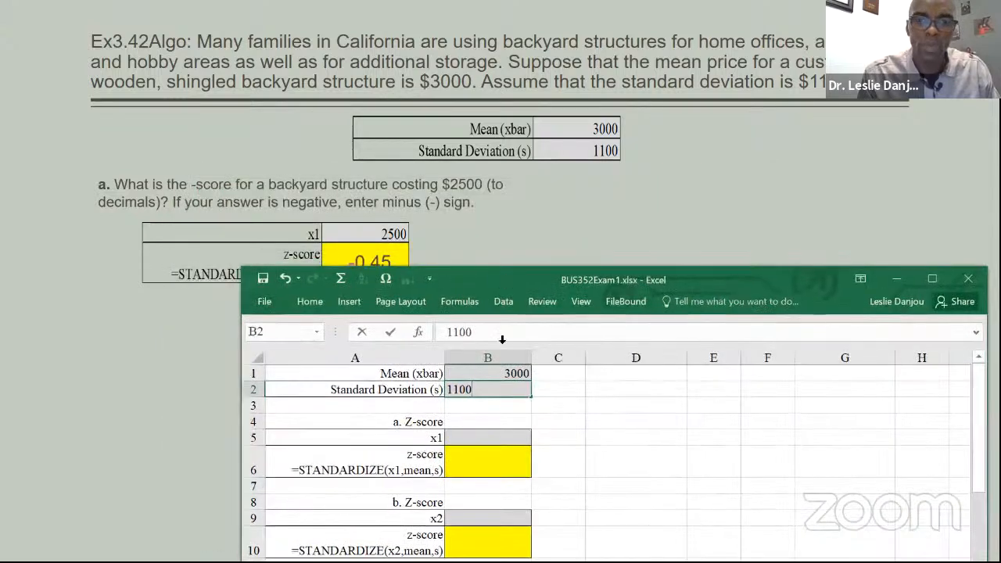
left_click(498, 435)
type("2500")
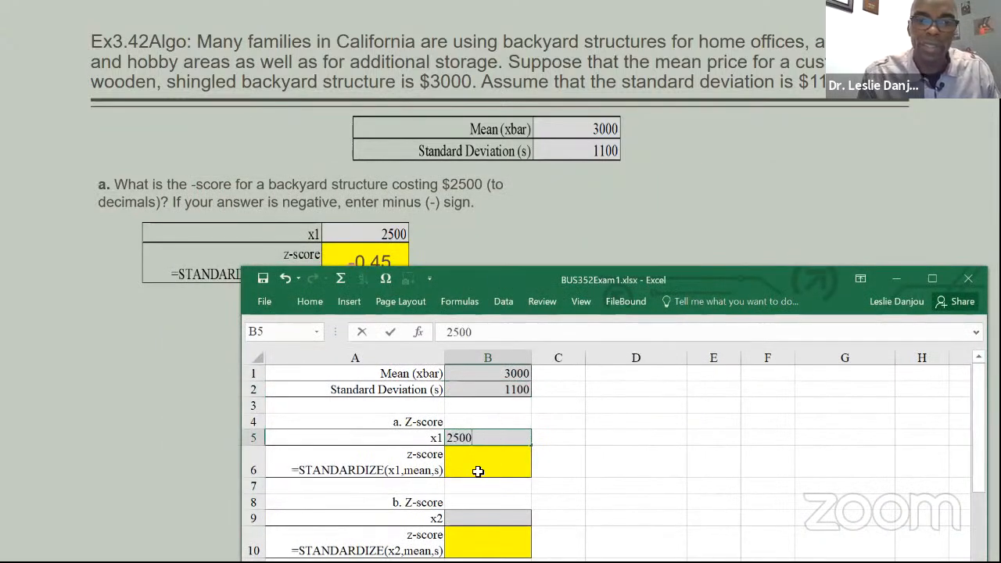
key("Return")
Step: Copy the STANDARDIZE(x1,mean,s) formula text from the part a label into the z-score cell B6
double_click(376, 466)
left_click_drag(291, 469, 443, 473)
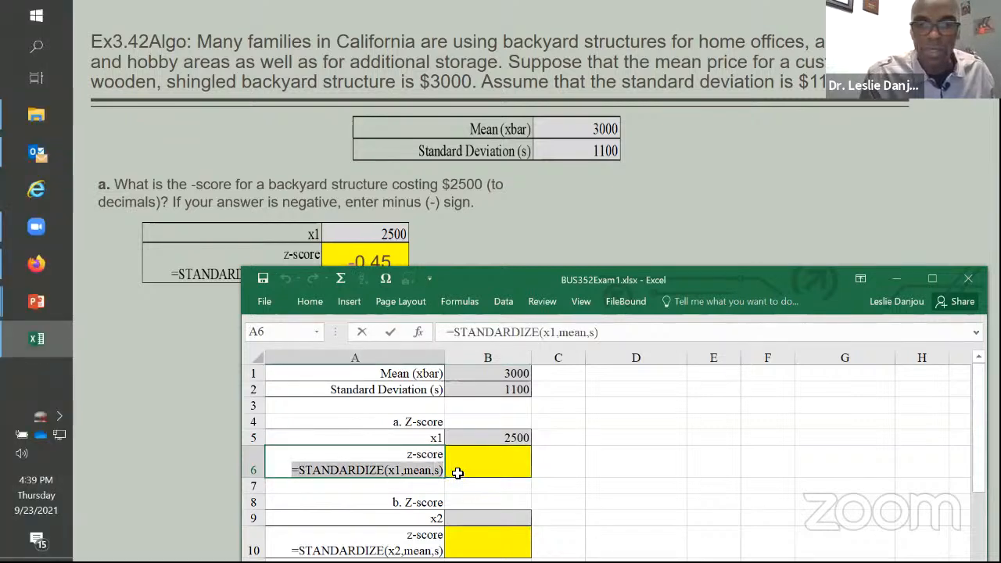
left_click(475, 468)
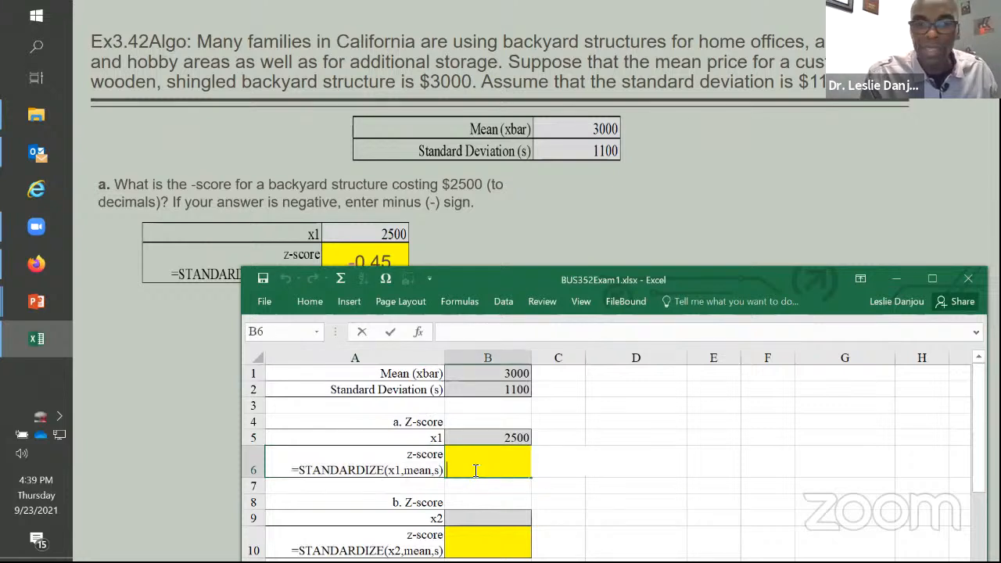
key("ctrl+v")
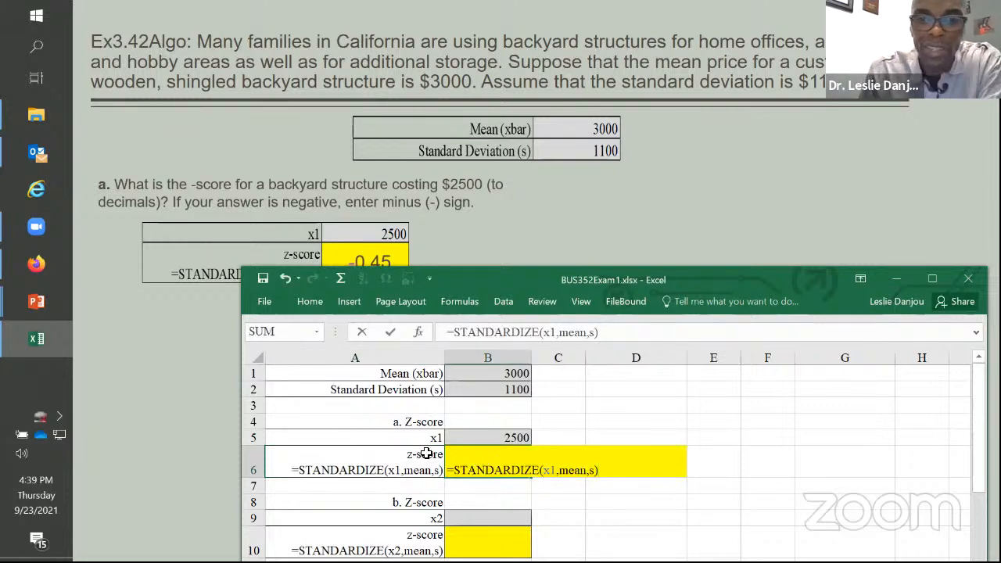
Step: Replace the formula's placeholders with cell references to make =STANDARDIZE(B5,B1,B2) and confirm it
left_click(548, 470)
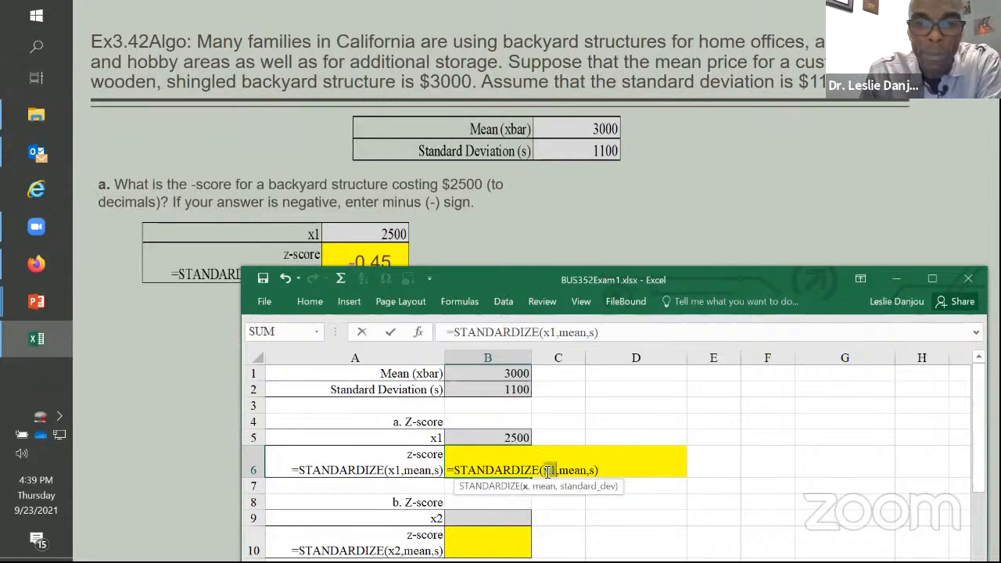
left_click(498, 436)
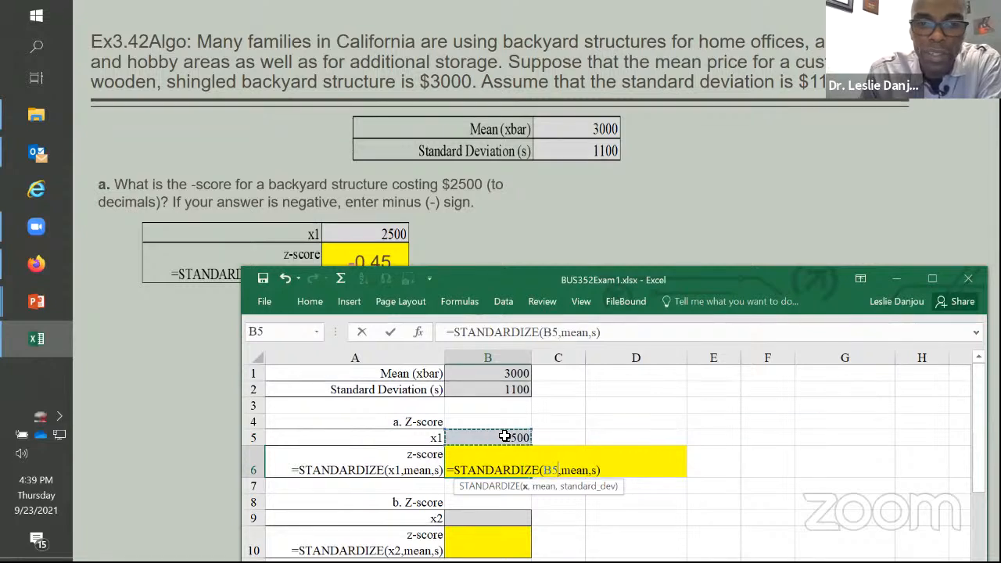
double_click(574, 469)
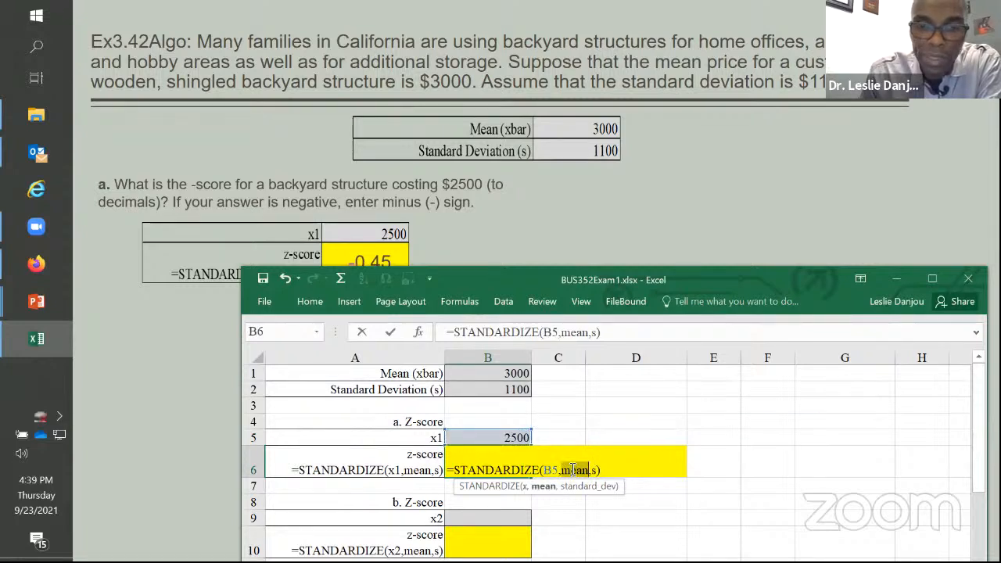
left_click(486, 372)
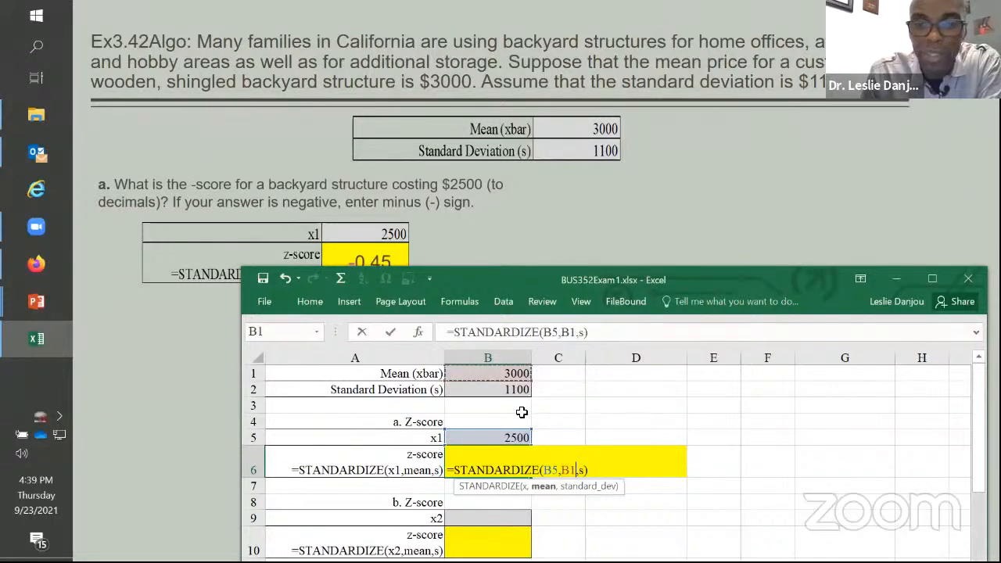
double_click(582, 470)
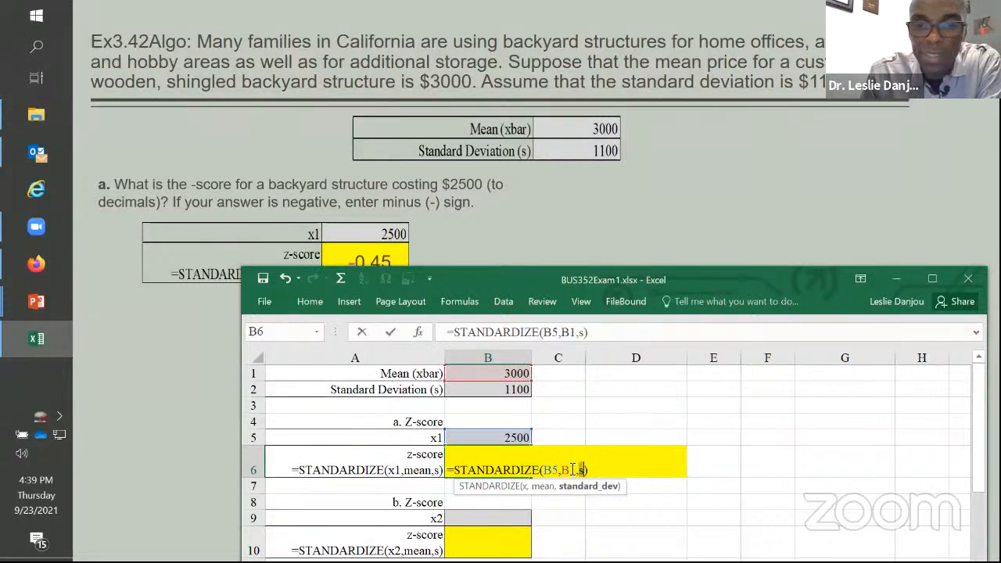
left_click(497, 394)
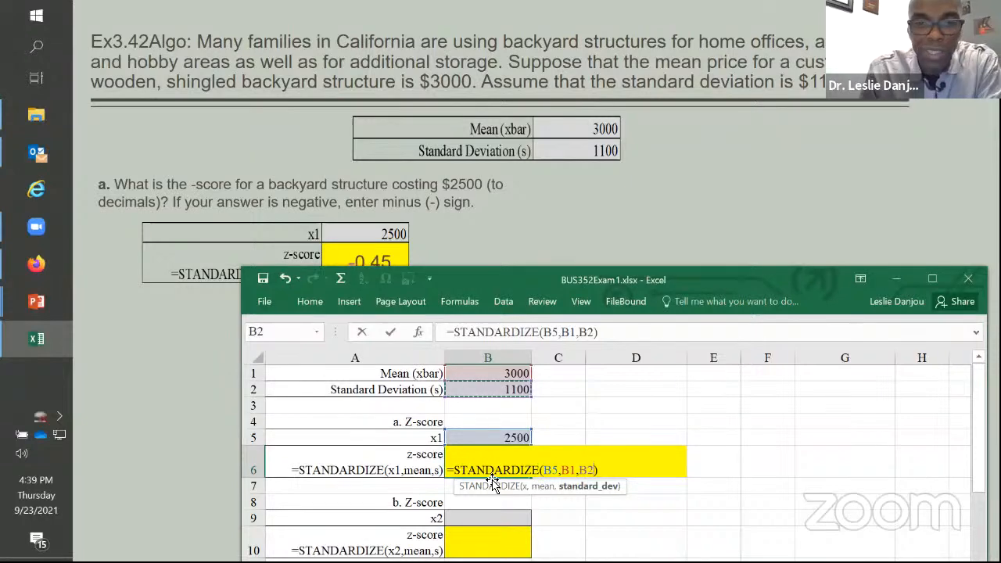
key("ctrl+Return")
key("Return")
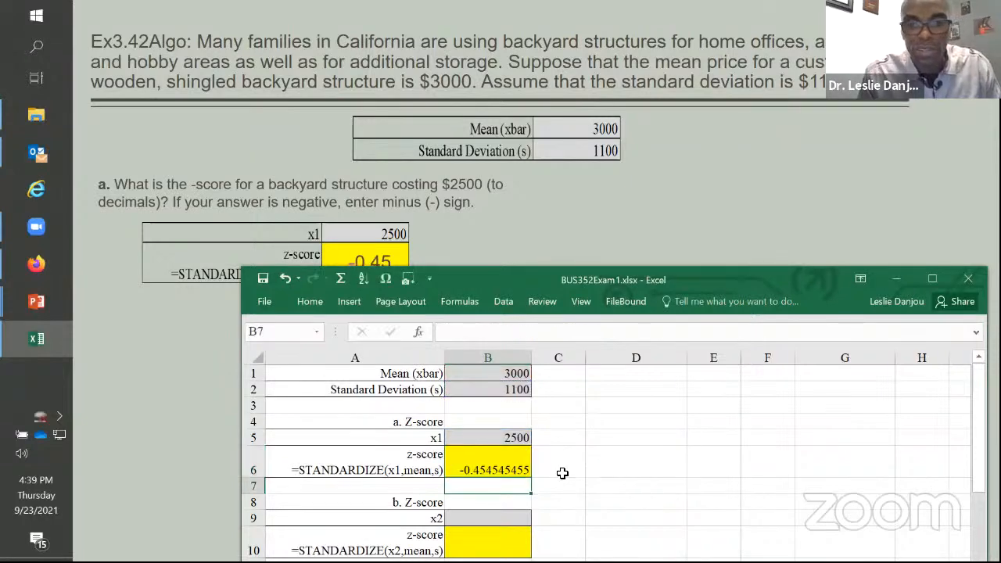
Step: Uncover the slide's part a answer, switch to the slideshow to reveal part b, and return to Excel
left_click_drag(462, 277, 459, 291)
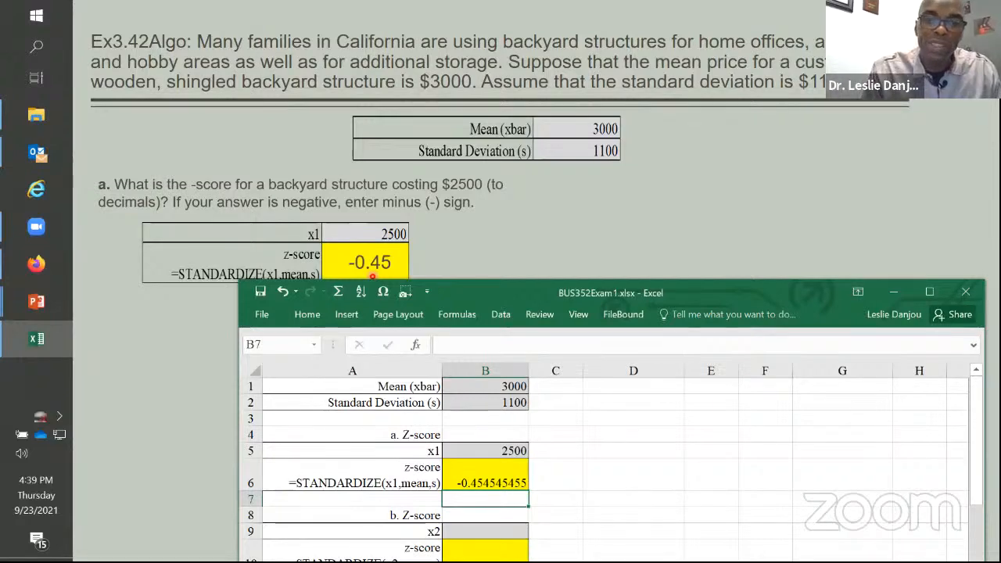
left_click(517, 249)
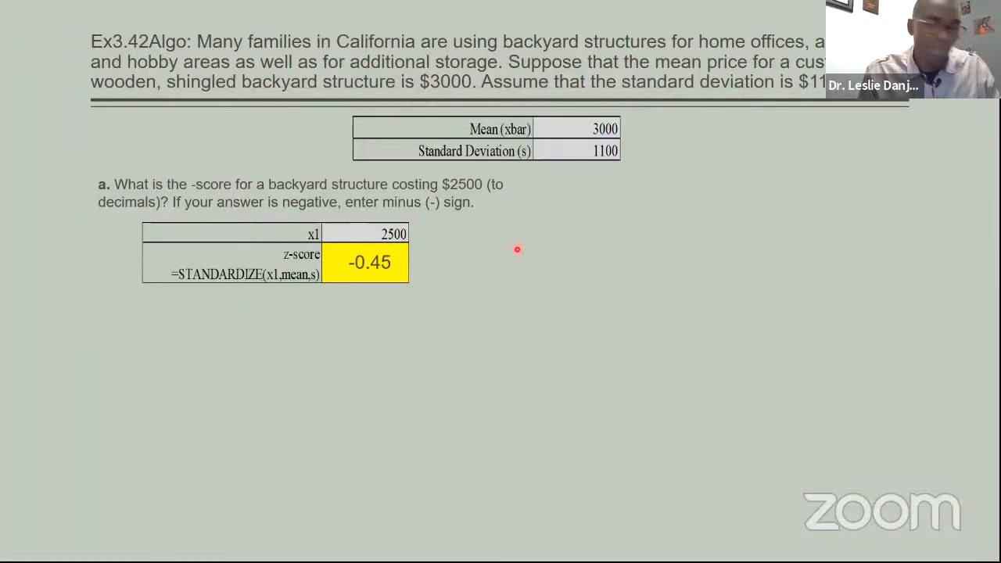
left_click(516, 250)
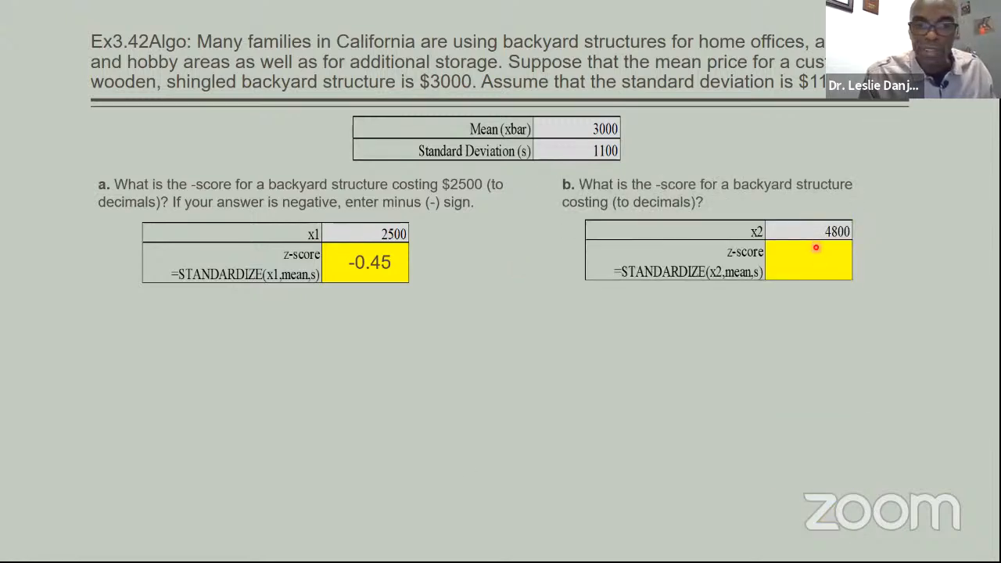
key("alt+Tab")
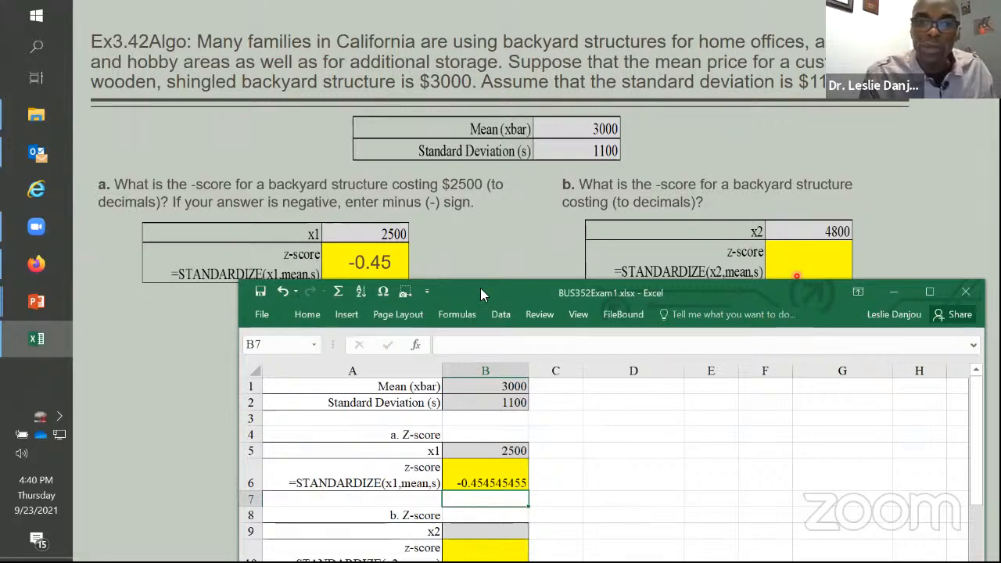
mouse_move(476, 297)
left_mouse_down()
mouse_move(591, 132)
mouse_move(602, 143)
mouse_move(535, 166)
mouse_move(463, 311)
left_mouse_up()
Step: Switch back to the slideshow and reveal the remaining Ex3.42Algo answers for parts b, c and d
left_click(481, 264)
key("Right")
key("Right")
key("Right")
key("Right")
key("Right")
key("Right")
key("Right")
key("Right")
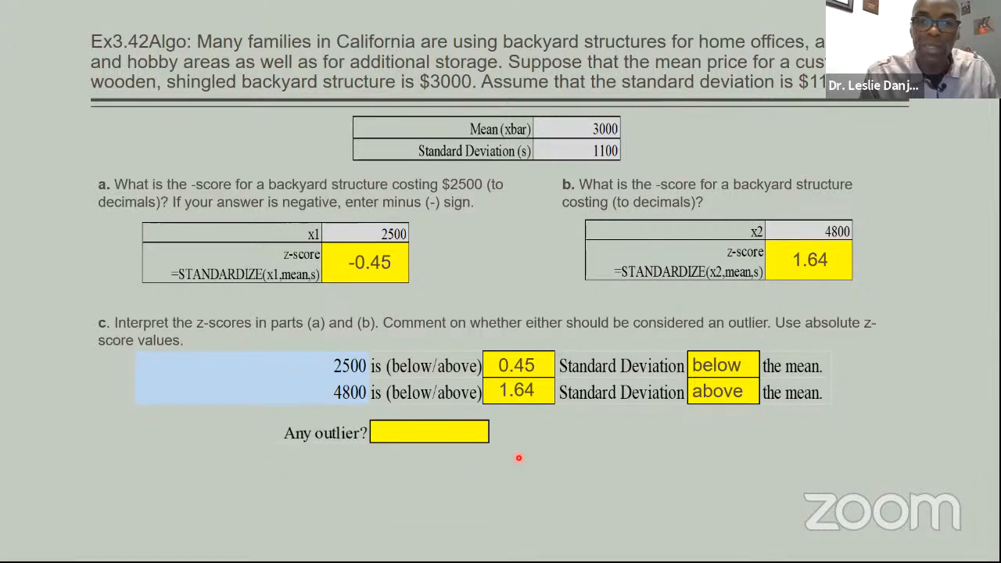
key("Right")
key("Right")
key("Right")
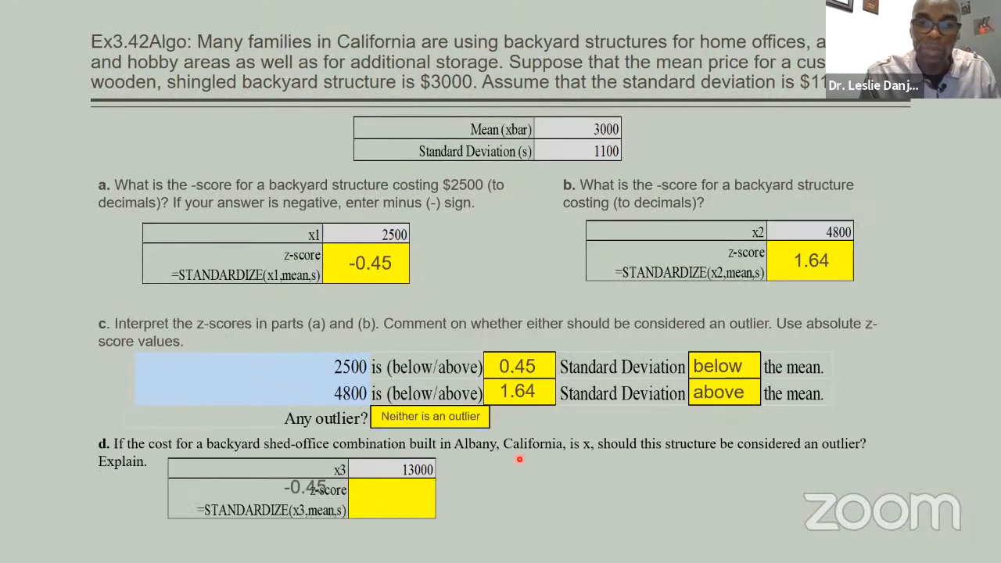
key("Right")
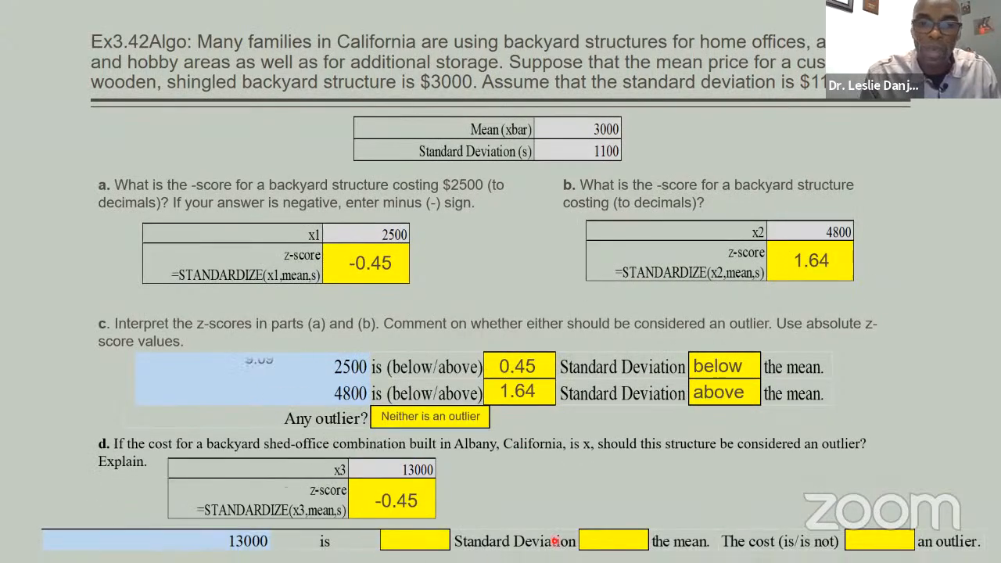
key("Right")
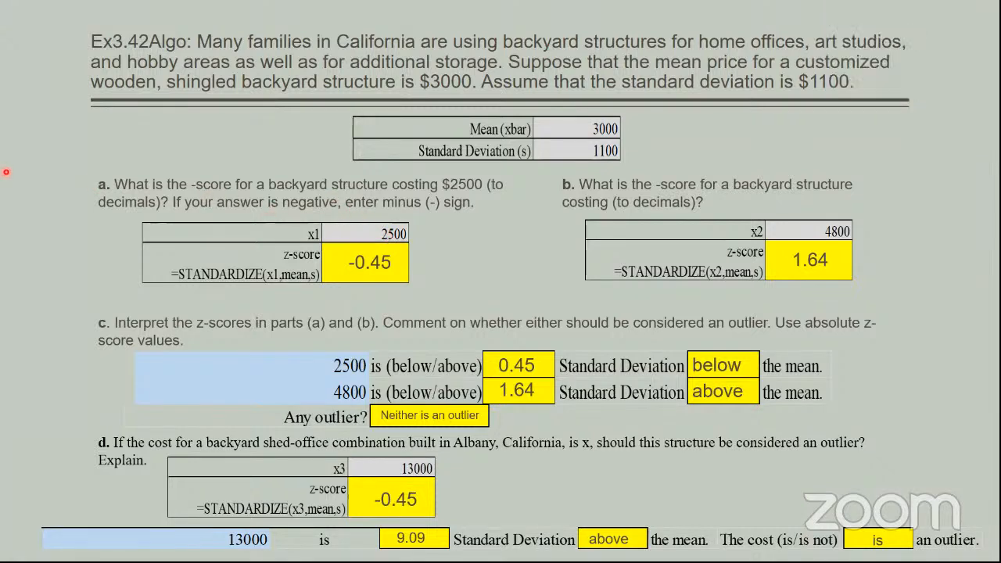
Step: Switch to Firefox and open the MindTap resource for Essentials of Modern Business Statistics from the BUS-352 class resources
key("alt+Tab")
key("alt+Tab")
key("alt+Tab")
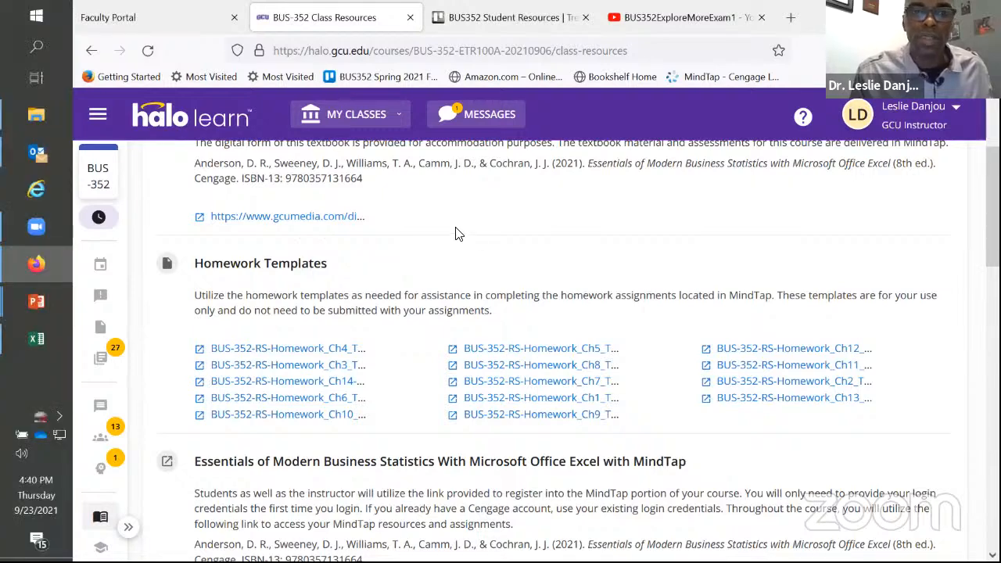
left_click(128, 528)
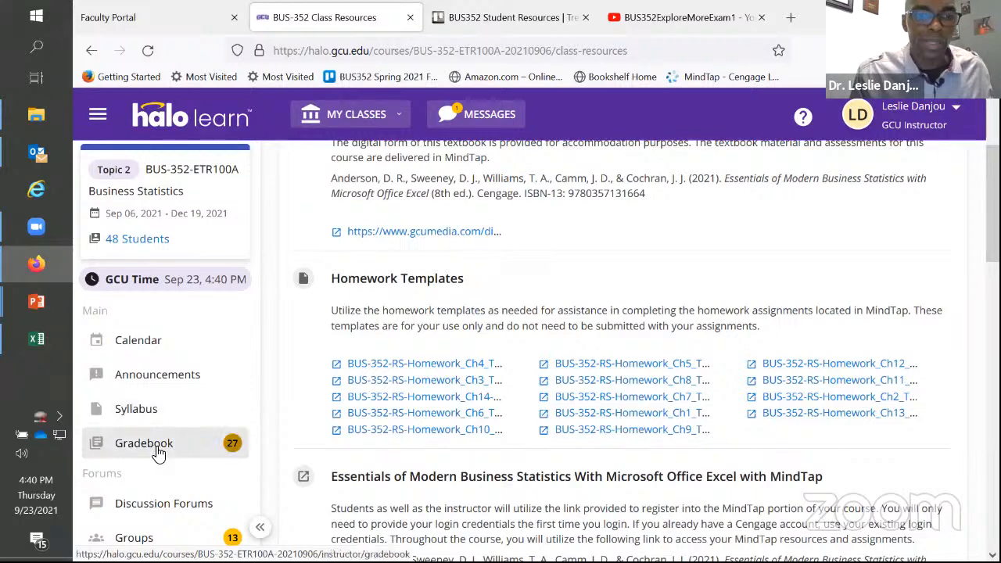
scroll(158, 453, "down", 3)
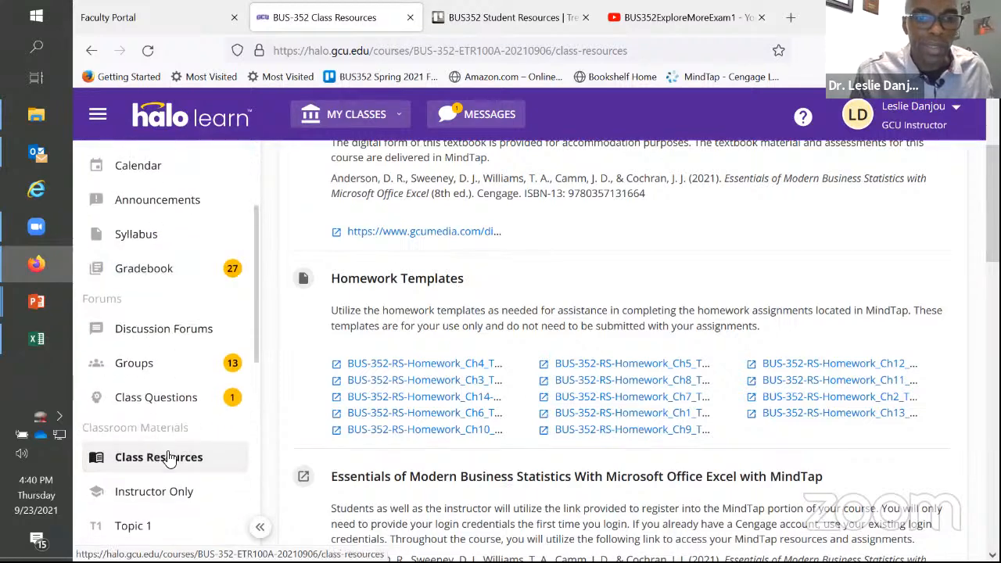
scroll(796, 438, "down", 3)
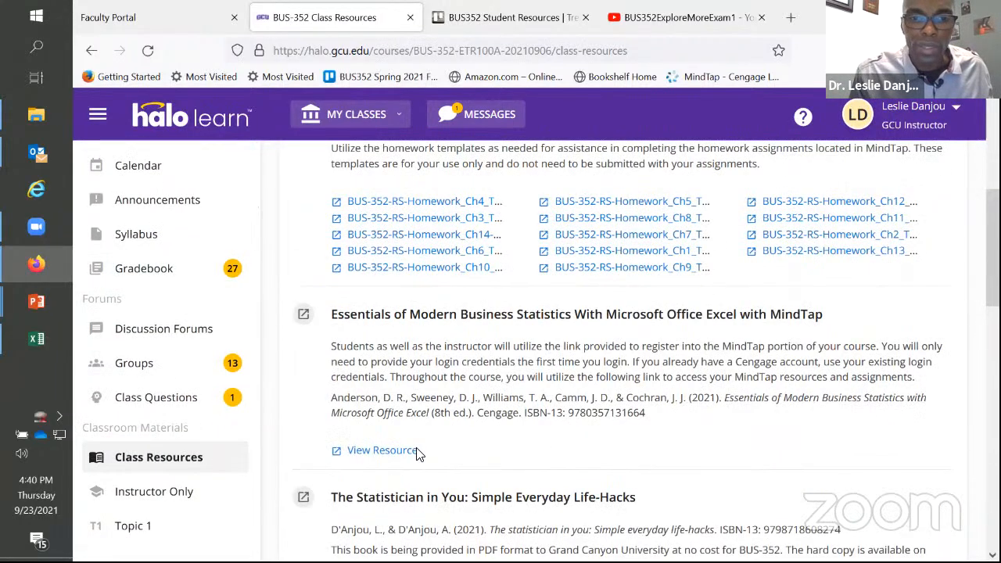
left_click(381, 453)
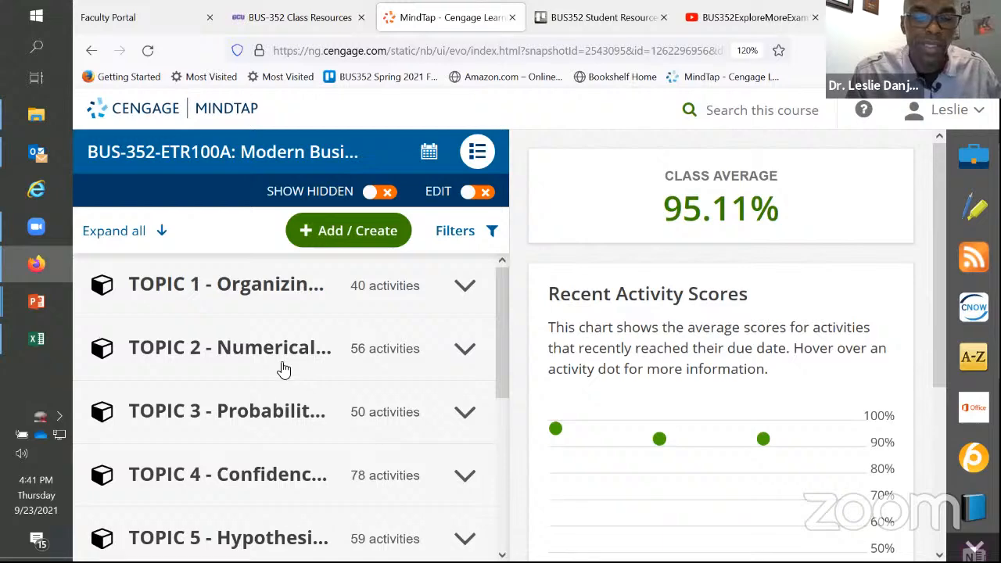
Step: Open the Chapter 3 Assignment from the Topic 2 Tasks folder and start it
left_click(274, 353)
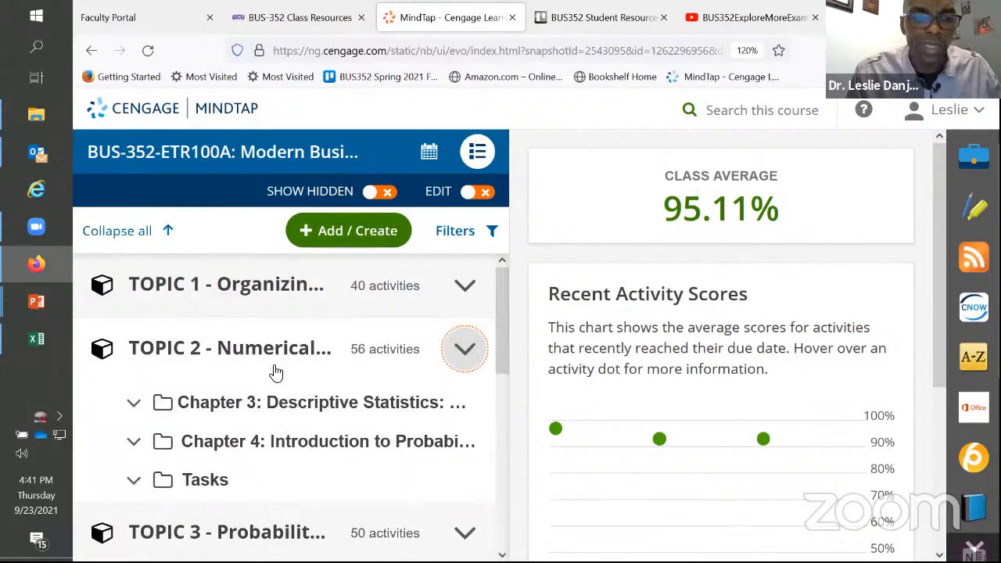
left_click(215, 479)
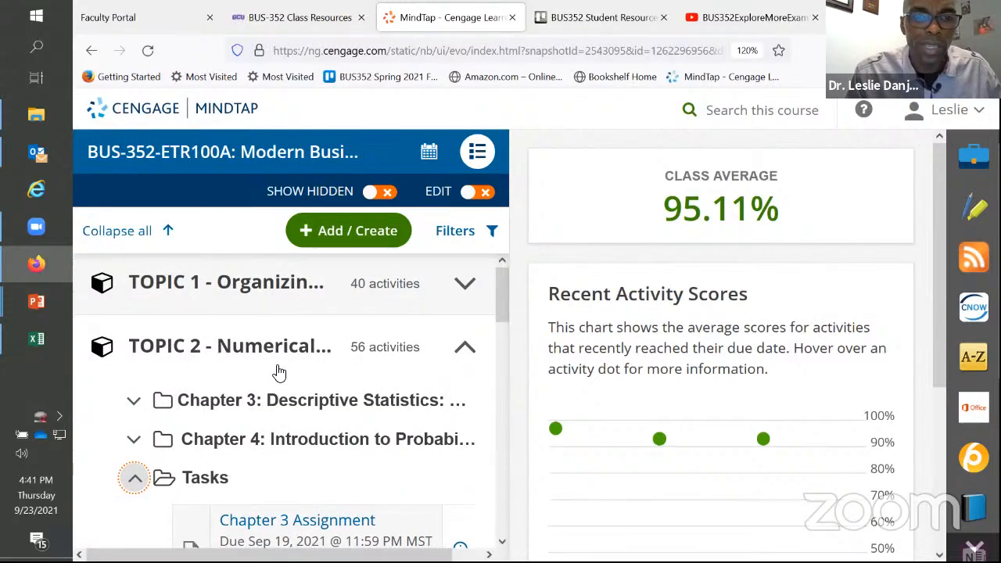
scroll(280, 368, "down", 3)
scroll(283, 340, "up", 1)
left_click(300, 305)
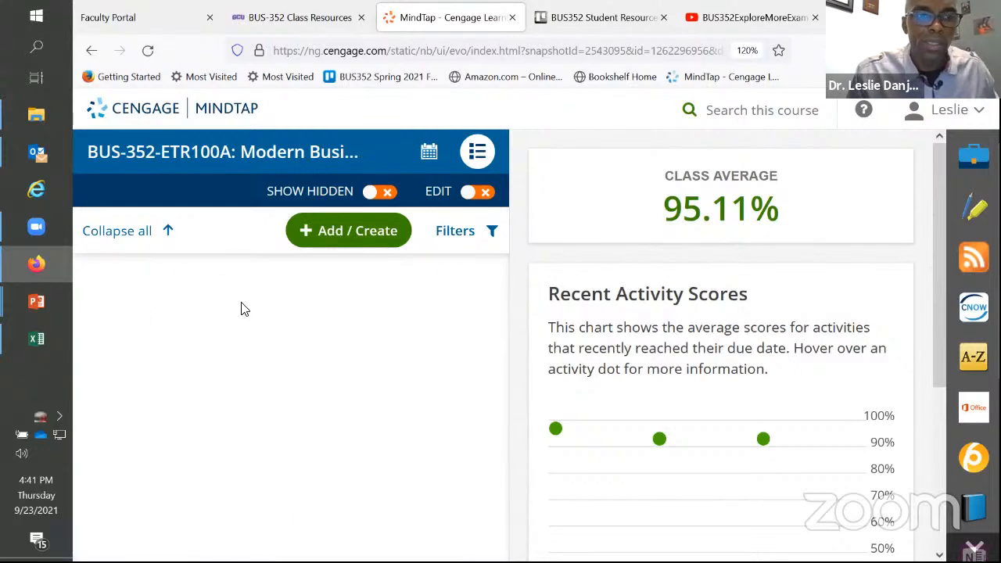
mouse_move(56, 336)
left_click(157, 344)
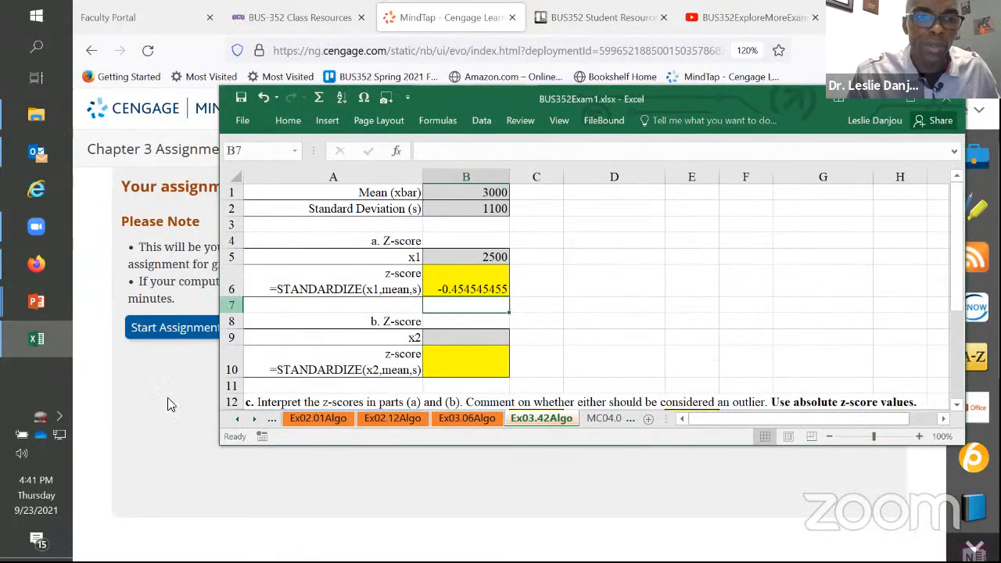
left_click(177, 326)
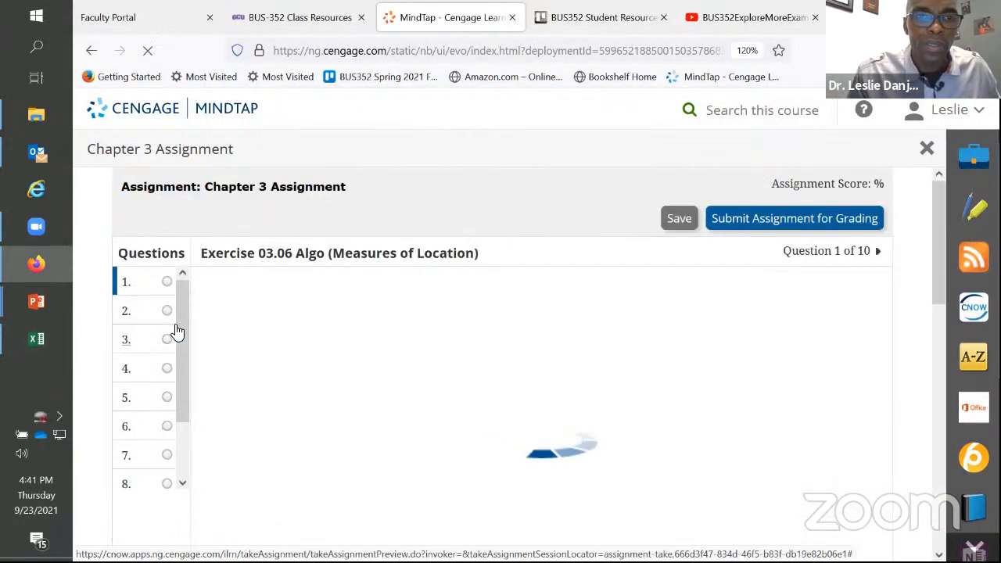
Step: Look through questions 2 to 10 of the Chapter 3 Assignment, and return to the PowerPoint slideshow
left_click(149, 315)
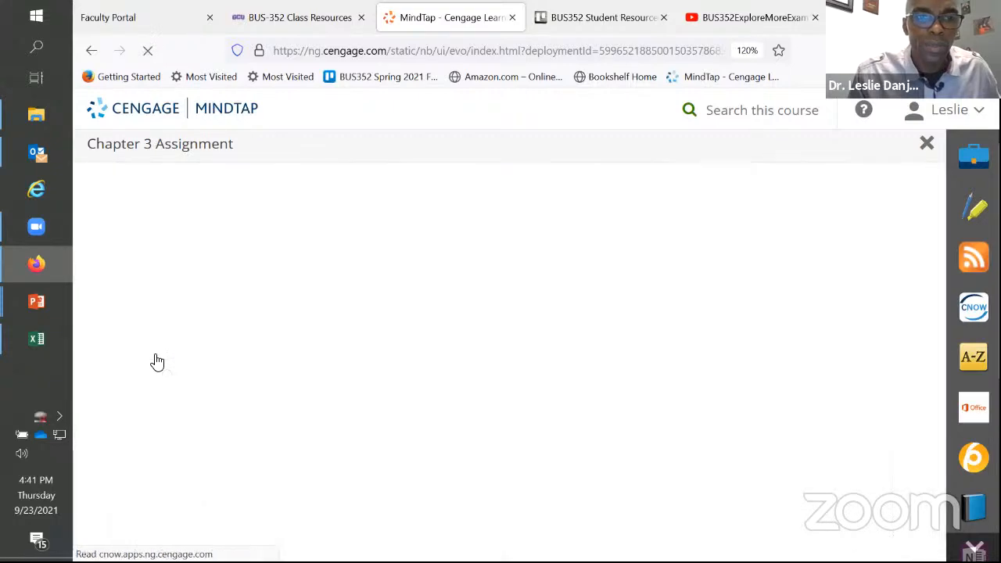
left_click(150, 368)
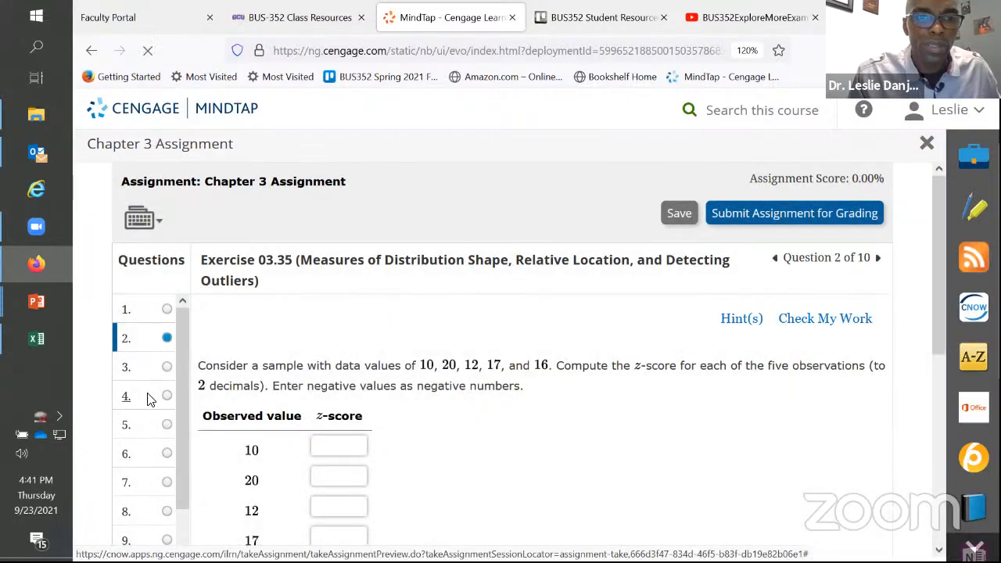
left_click(150, 387)
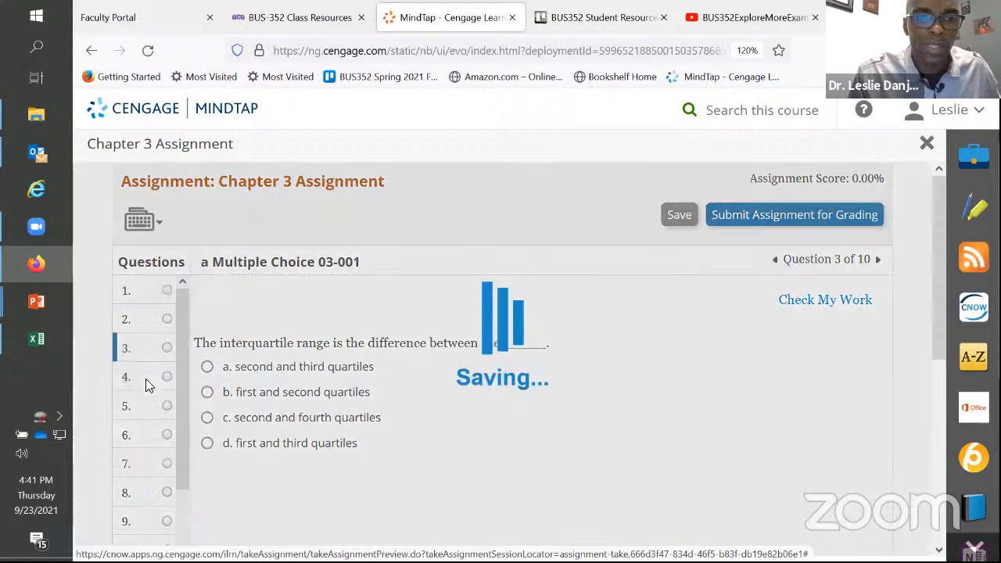
left_click(152, 391)
left_click(152, 391)
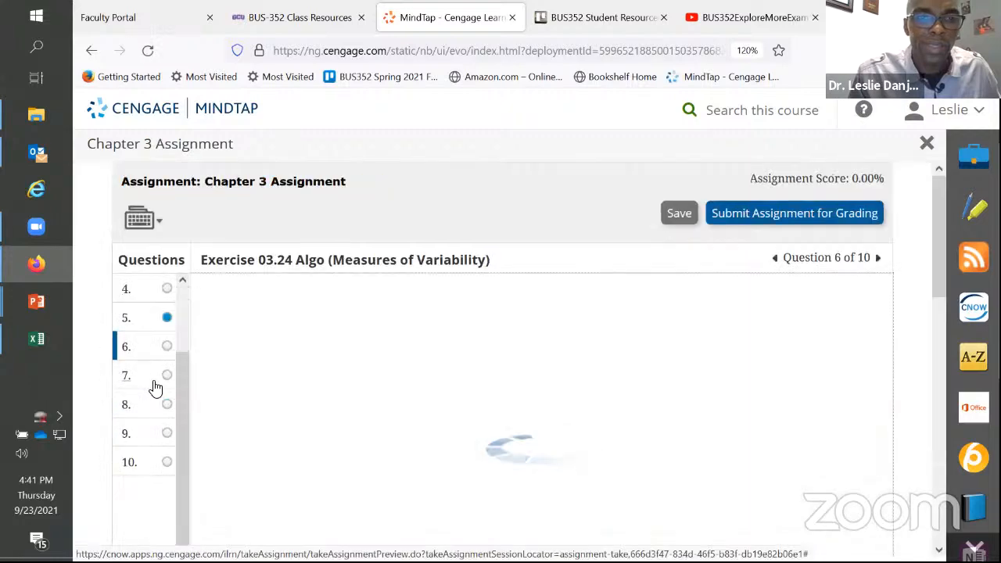
left_click(155, 380)
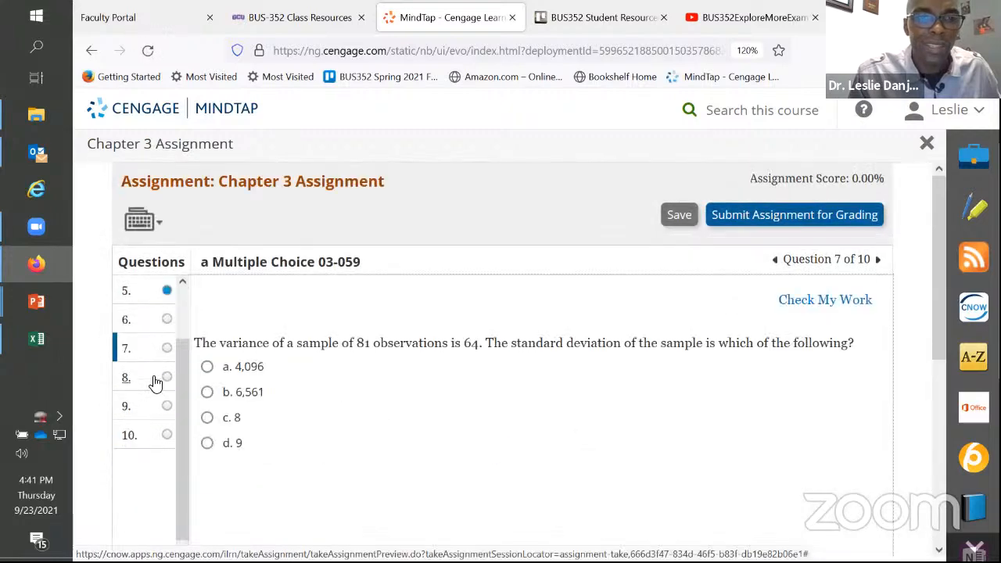
left_click(156, 389)
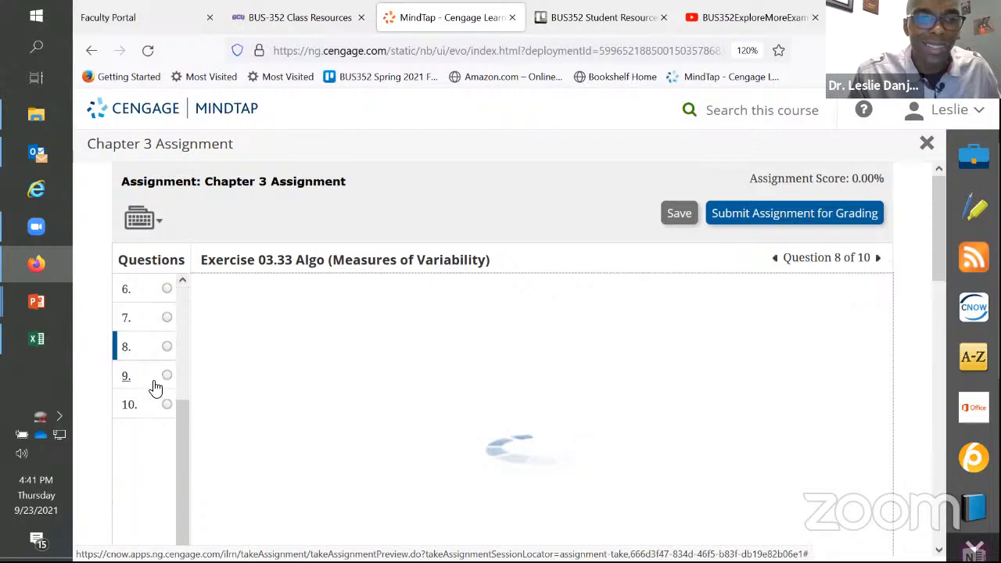
left_click(151, 380)
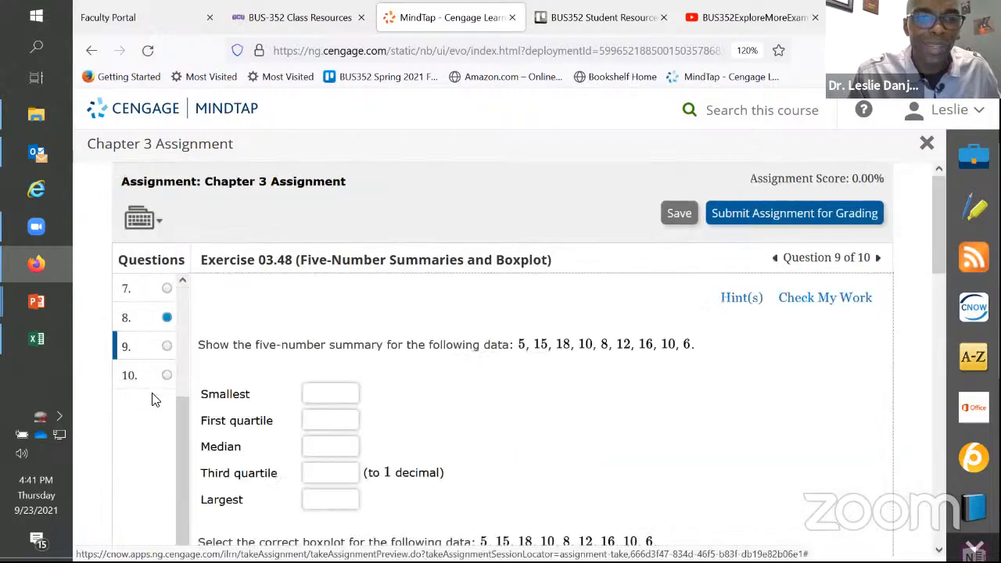
left_click(156, 384)
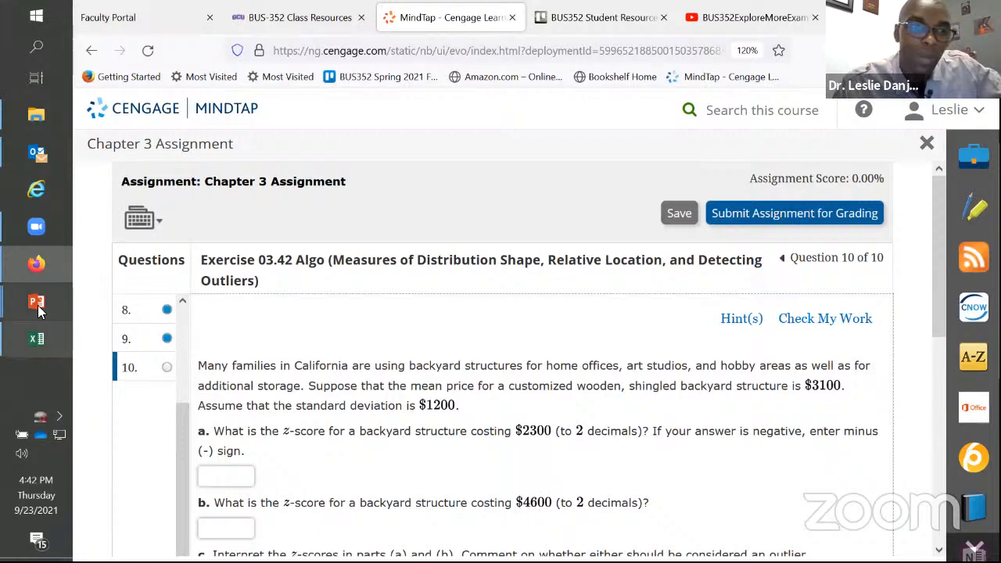
mouse_move(36, 305)
left_click(129, 350)
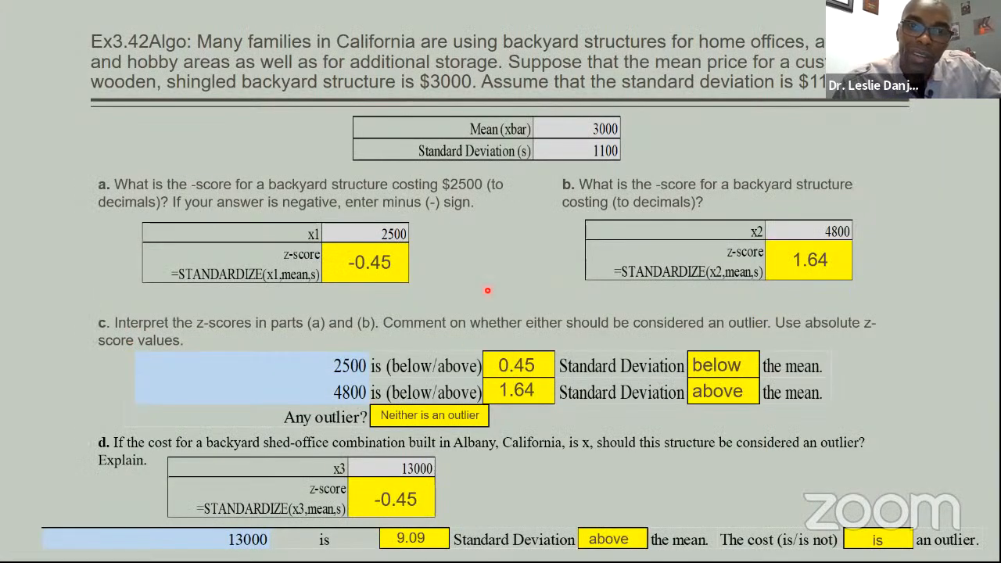
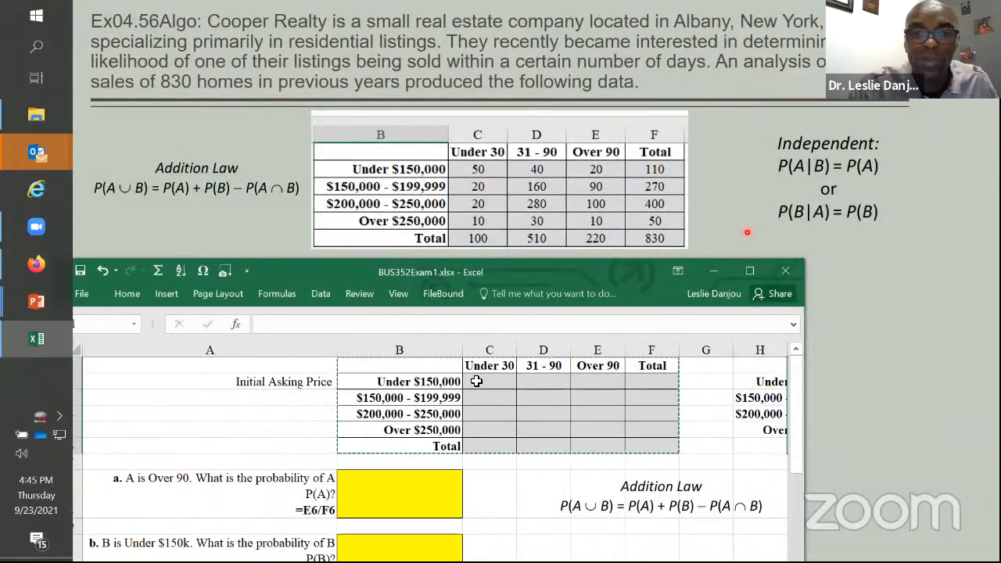
Step: Fill the Under 30 column of the first Ex04.56Algo table with 50, 20, 20, 10 and a total of 100
left_click(478, 381)
type("50")
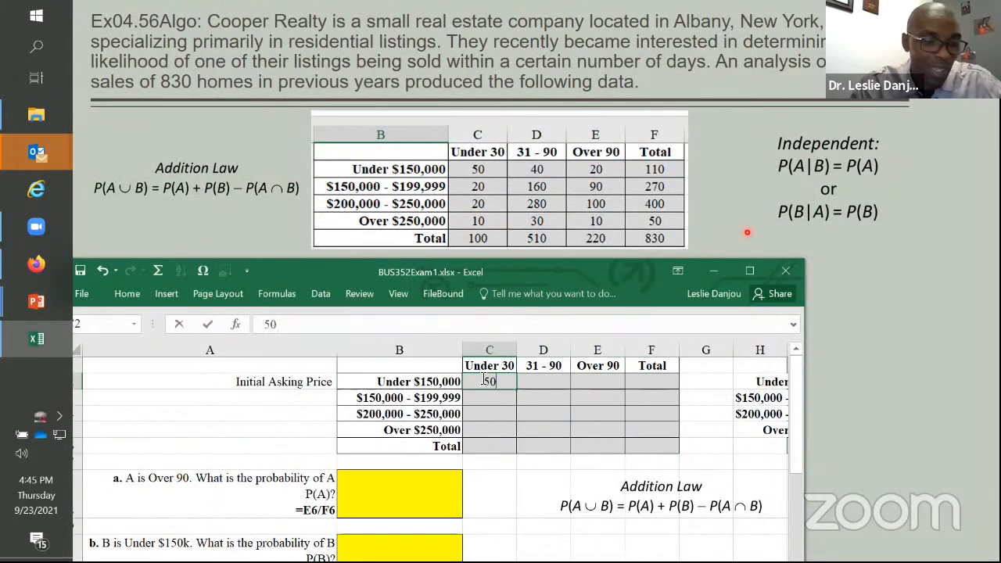
key("Return")
type("20")
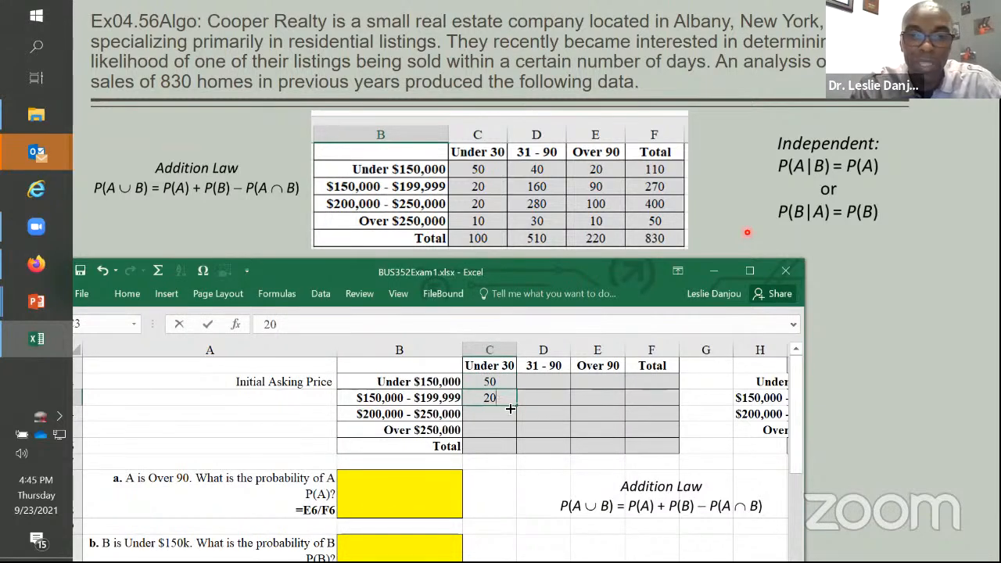
key("Return")
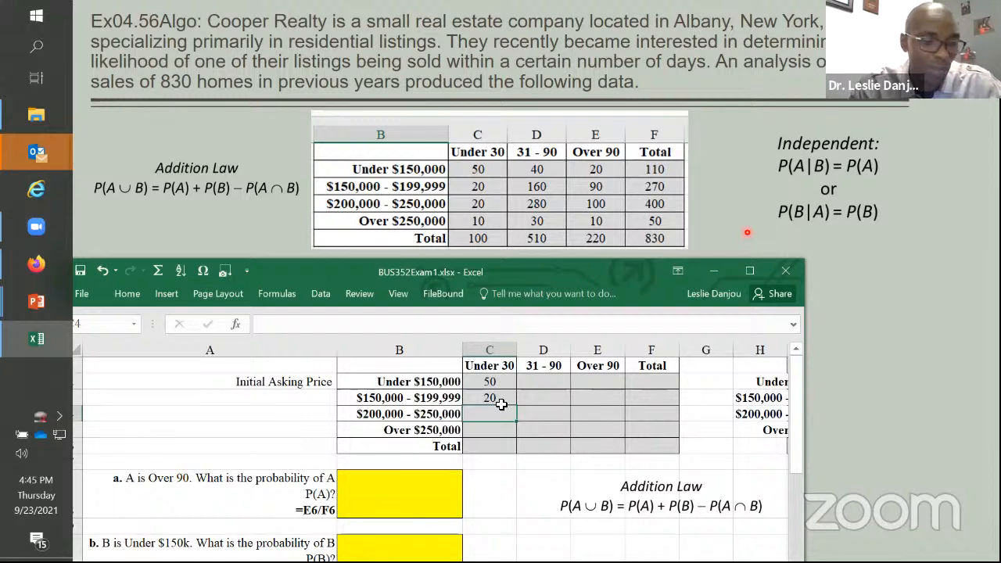
type("20")
key("Return")
type("10")
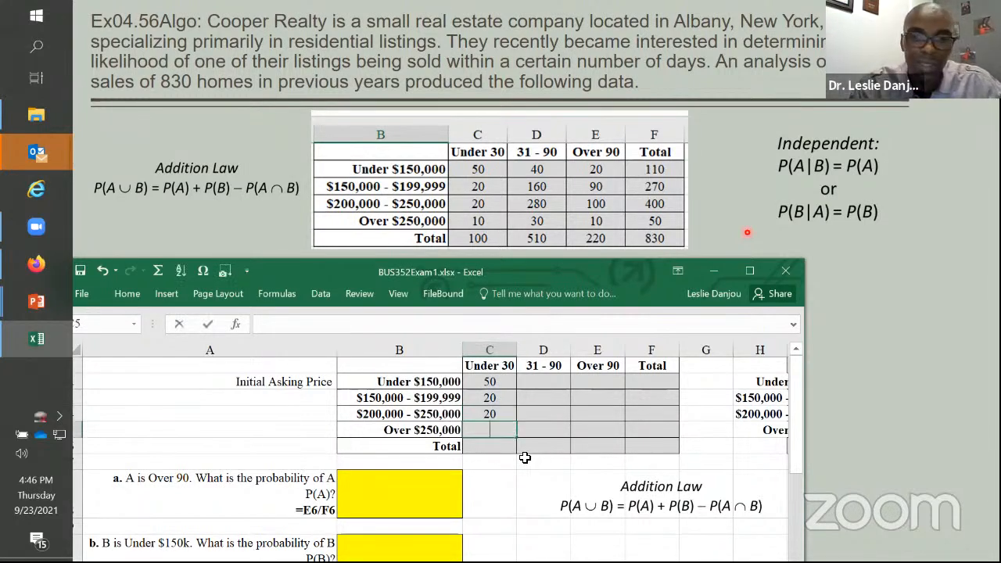
key("Return")
type("100")
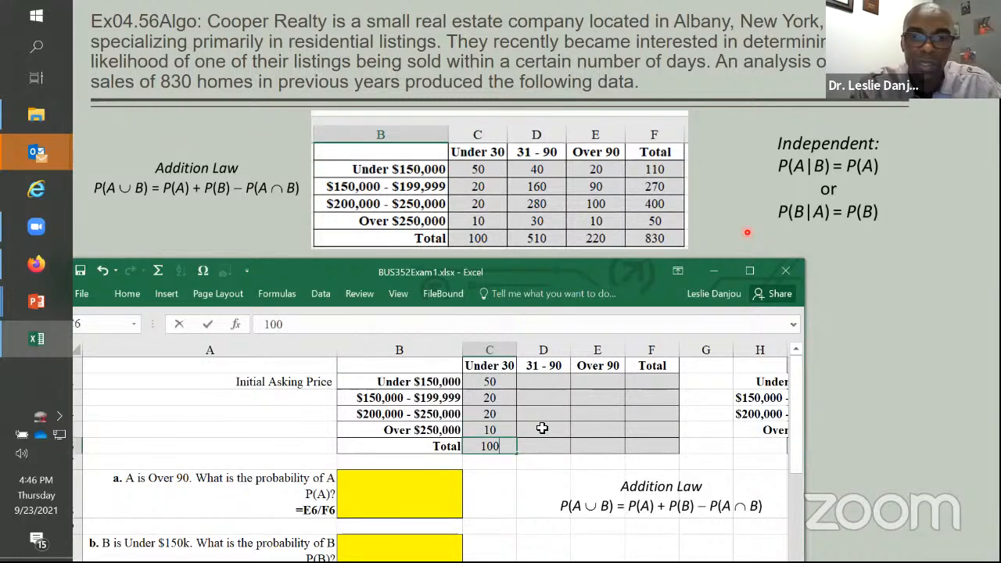
Step: Fill the 31 - 90 column of the first table with 40, 160, 280, 30 and a total of 510
left_click(541, 381)
type("40")
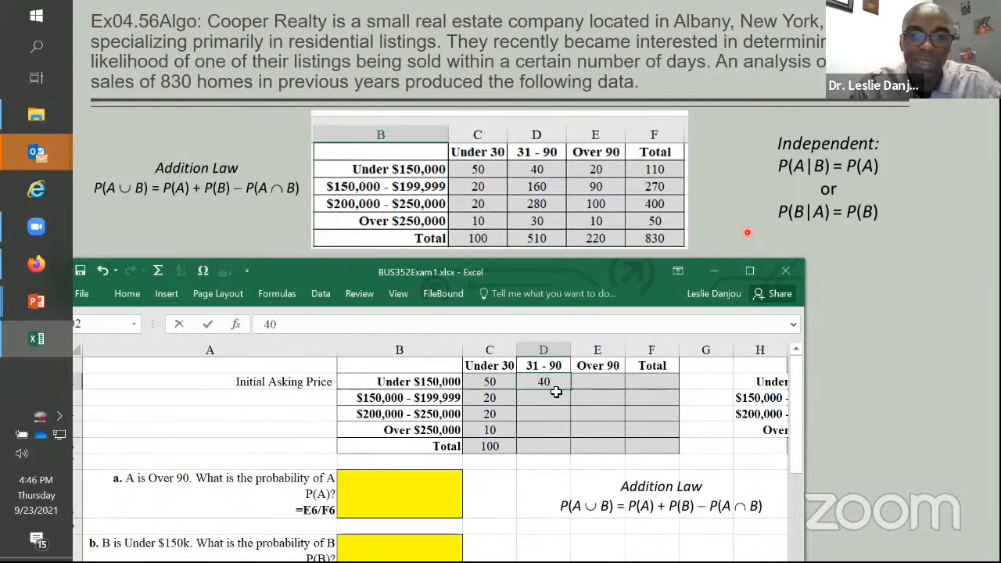
key("Return")
type("160")
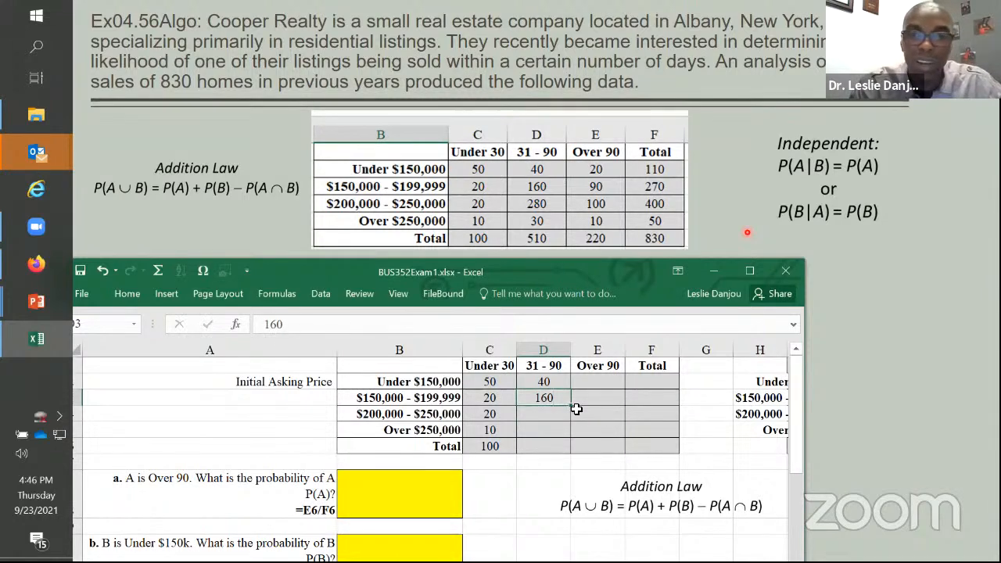
key("Return")
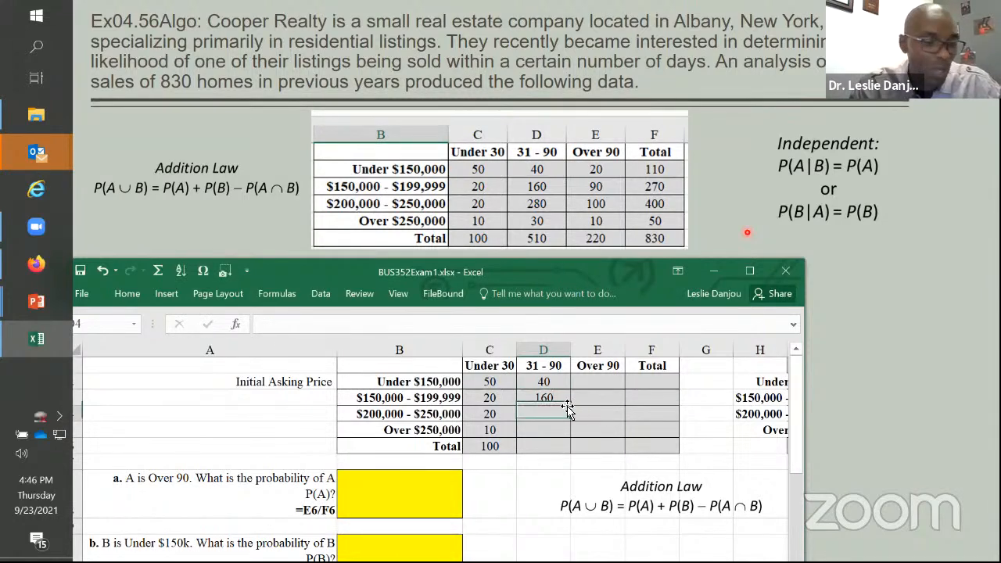
type("280")
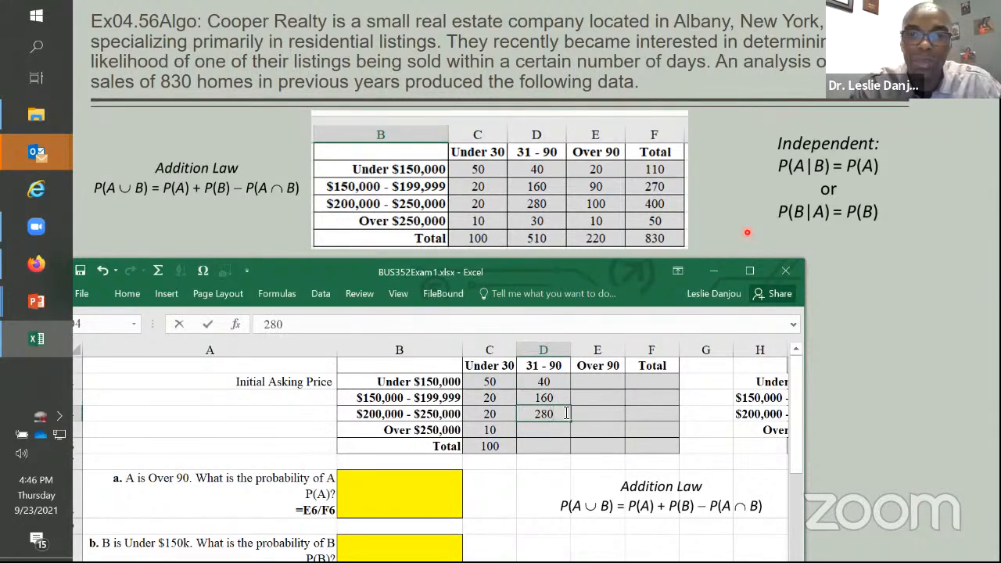
key("Return")
type("30")
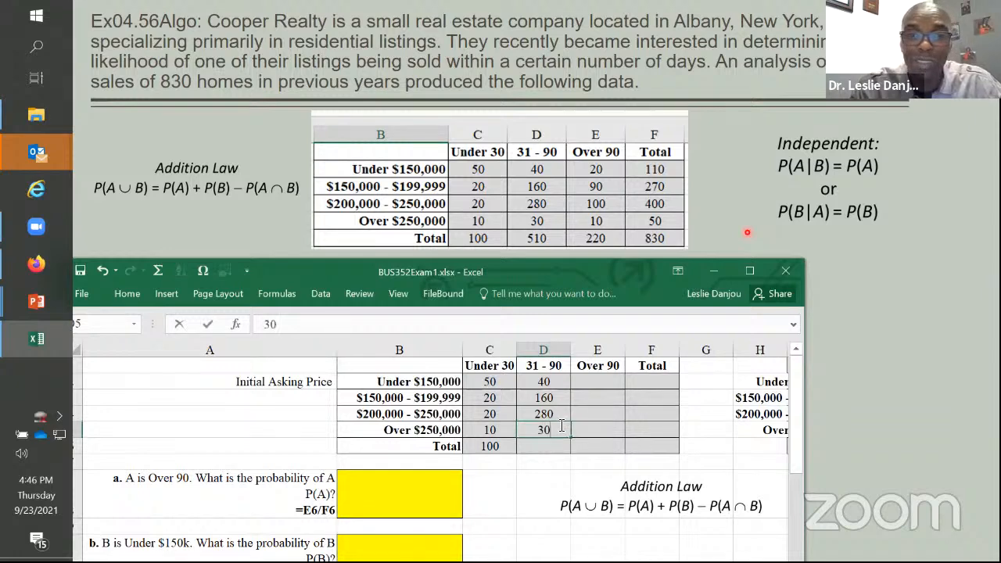
key("Return")
type("510")
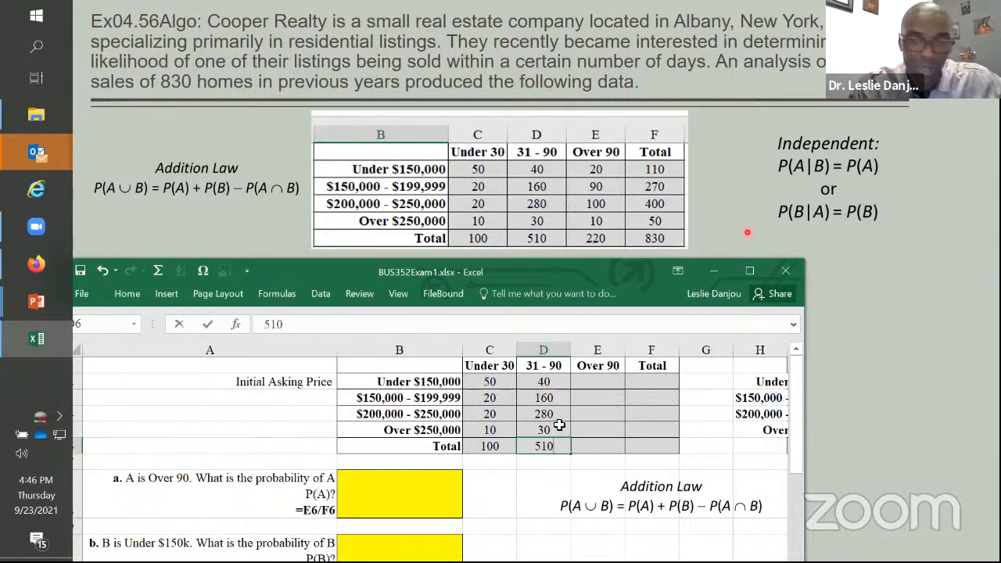
Step: Fill the Over 90 column of the first table with 20, 90, 100, 10 and a total of 220
left_click(591, 382)
type("20")
left_click(595, 393)
type("9")
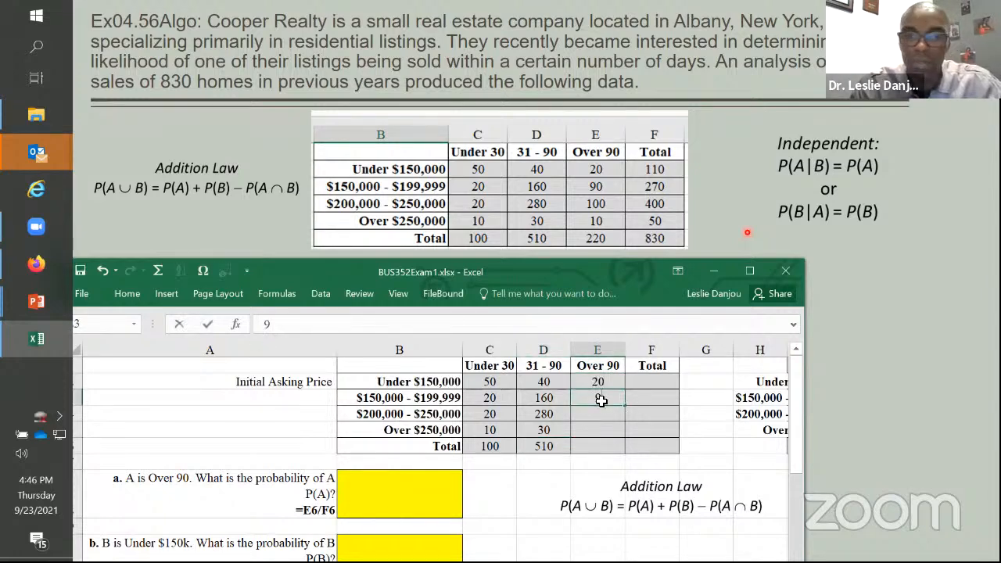
type("0")
left_click(614, 410)
type("100")
key("Return")
type("10")
key("Return")
type("220")
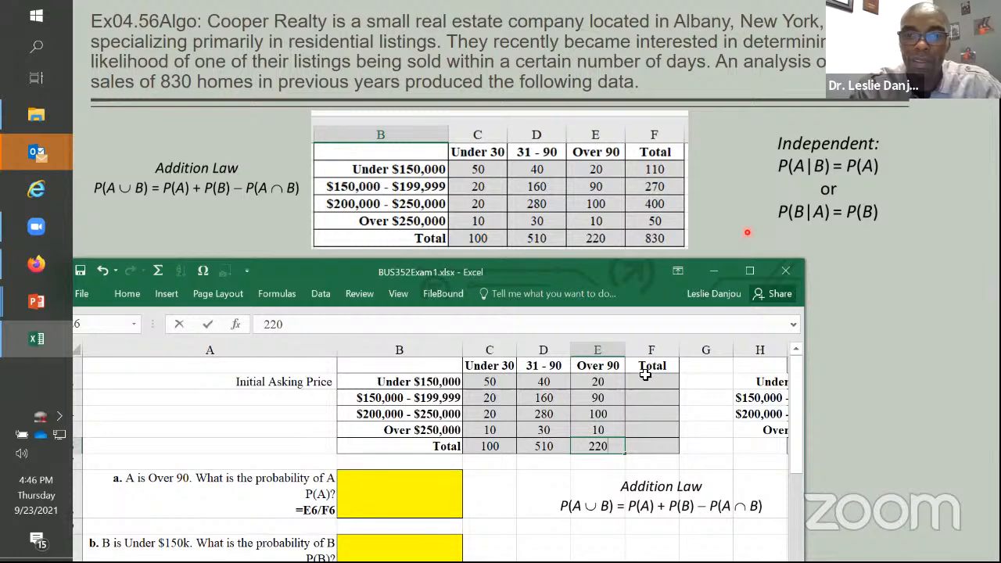
Step: Fill the Total column of the first table with 110, 270, 400, 50 and a grand total of 830
left_click(643, 381)
type("110")
key("Return")
type("270")
key("Return")
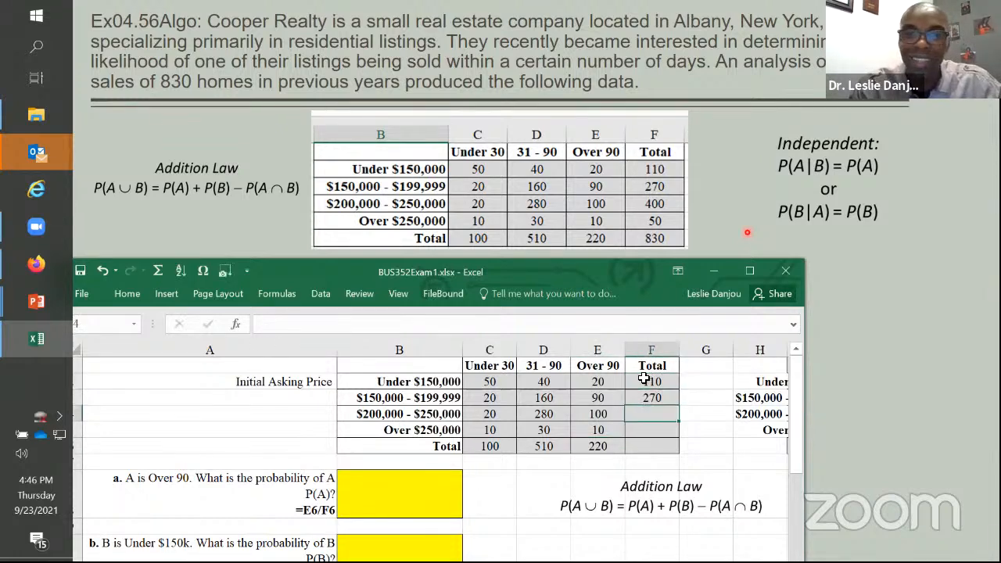
type("400")
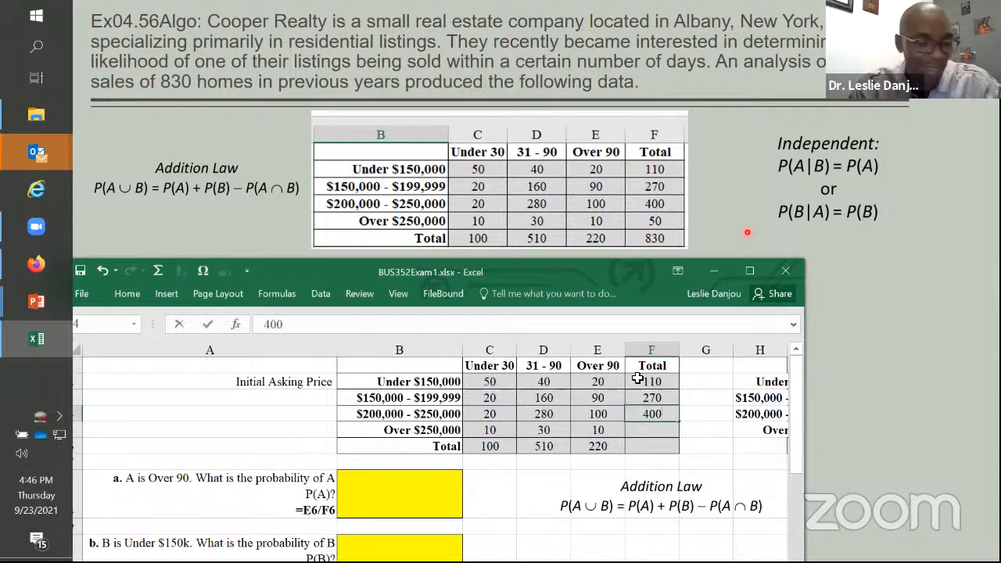
key("Return")
type("5")
key("Return")
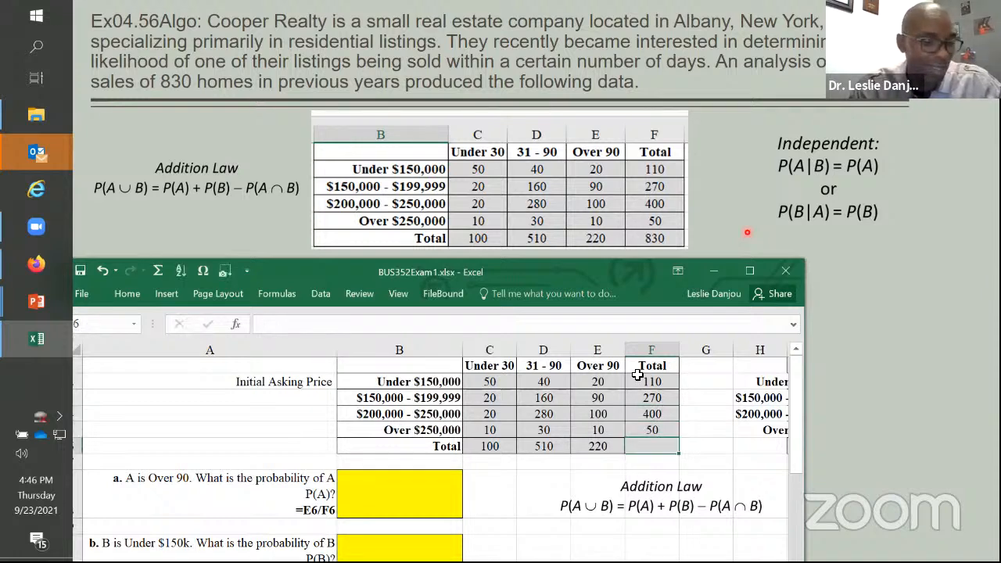
type("830")
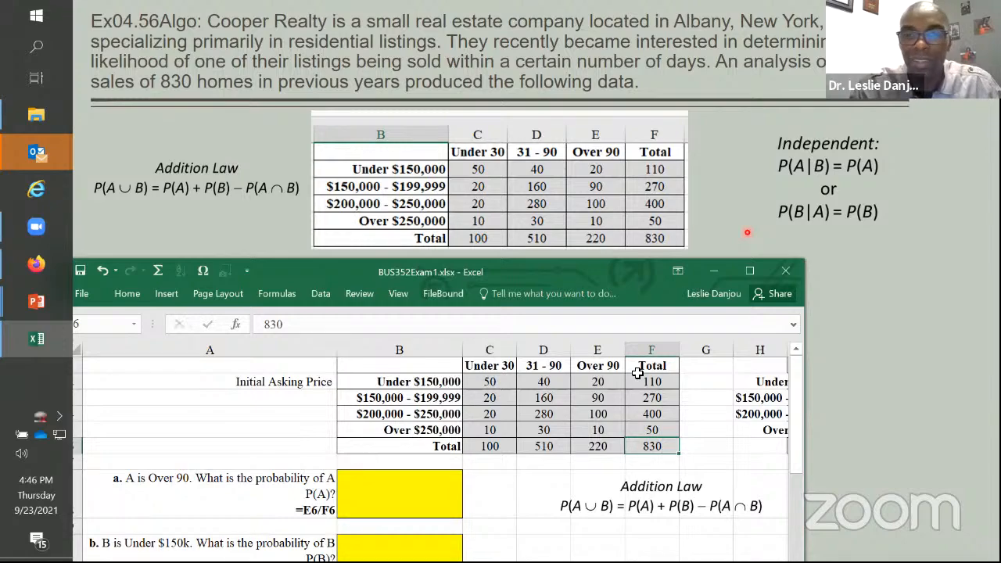
key("Return")
Step: Maximize the Excel window and zoom the sheet to 115% so both tables fit
left_click_drag(599, 270, 657, 2)
scroll(731, 272, "up", 1, "ctrl")
scroll(731, 272, "up", 2, "ctrl")
scroll(622, 378, "down", 1, "ctrl")
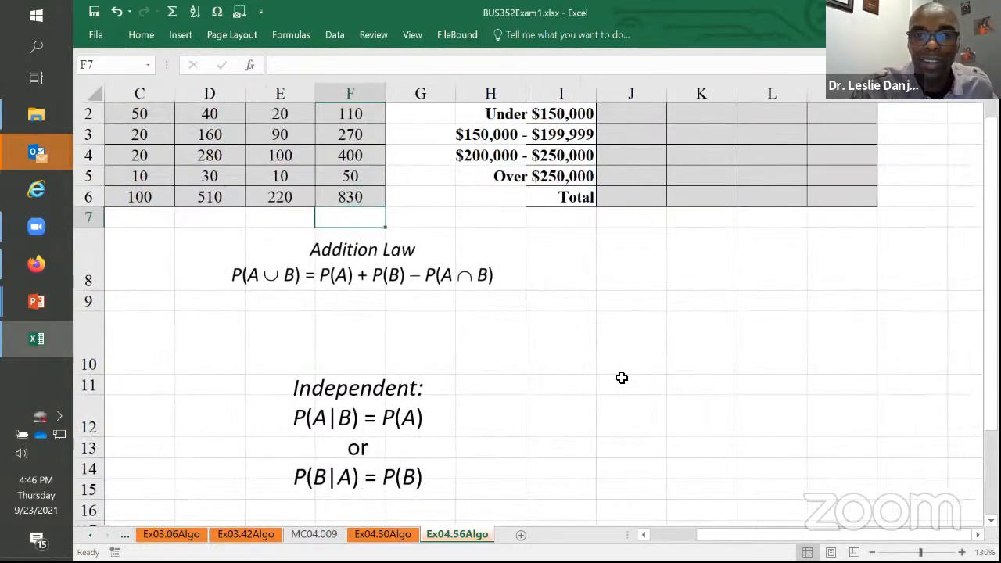
scroll(620, 378, "down", 1, "ctrl")
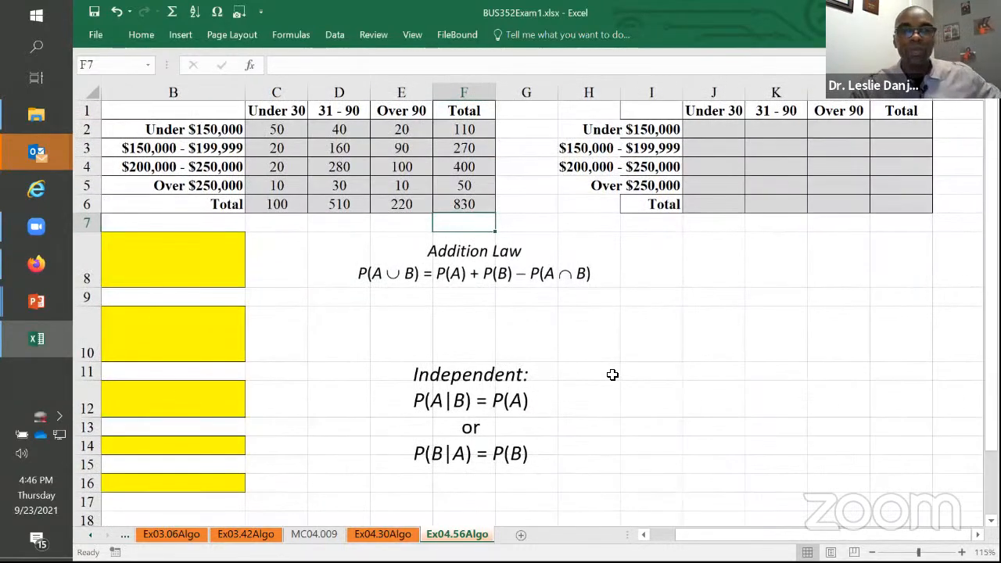
Step: Enter =C2/$F$6 in J2 of the second table, keeping the grand total as an absolute reference
left_click(277, 129)
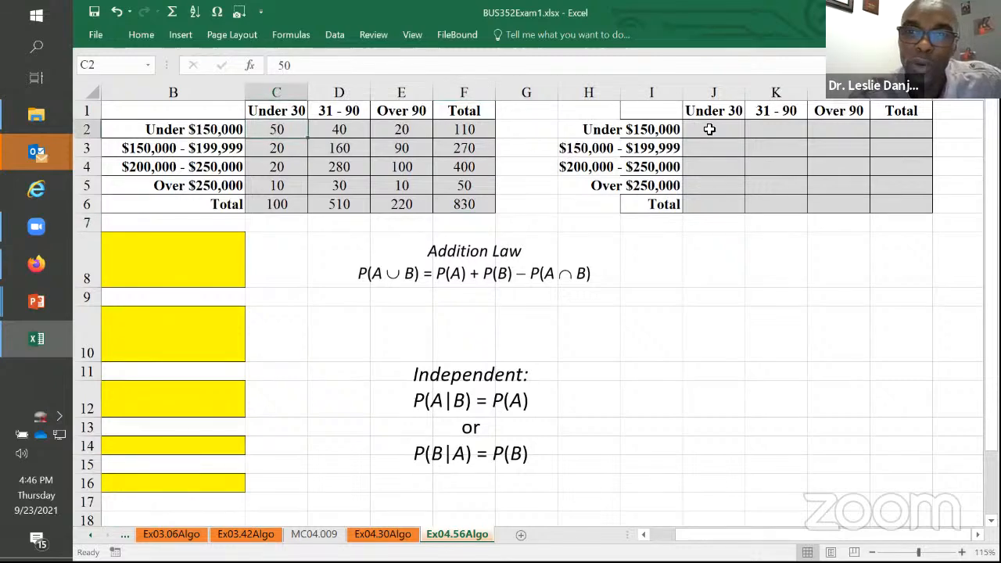
left_click(709, 128)
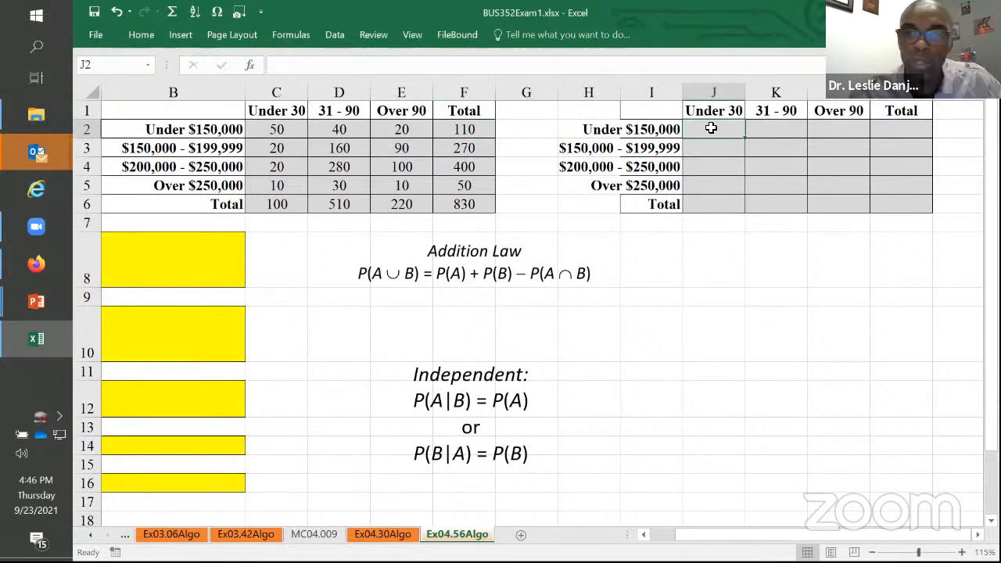
type("=")
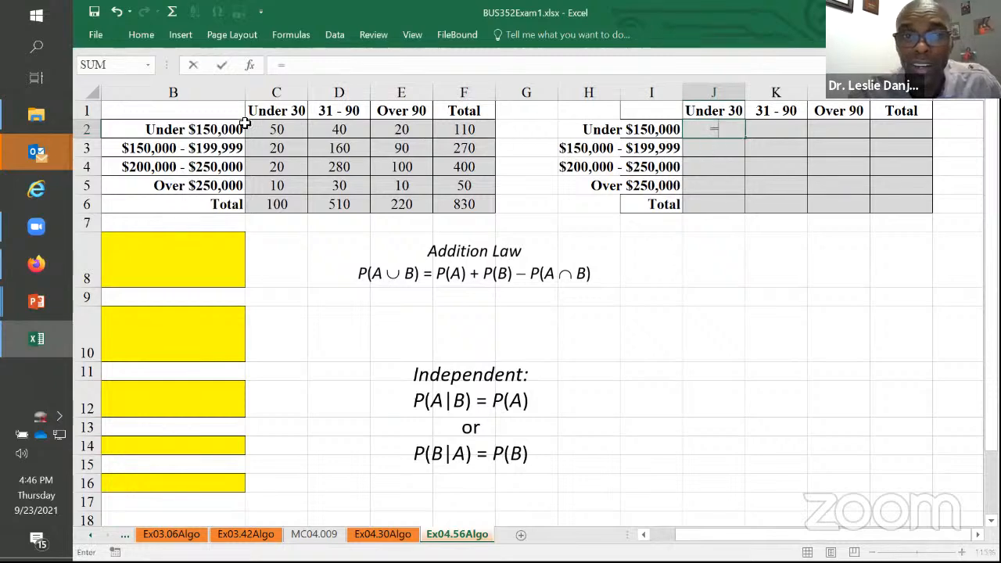
left_click(270, 130)
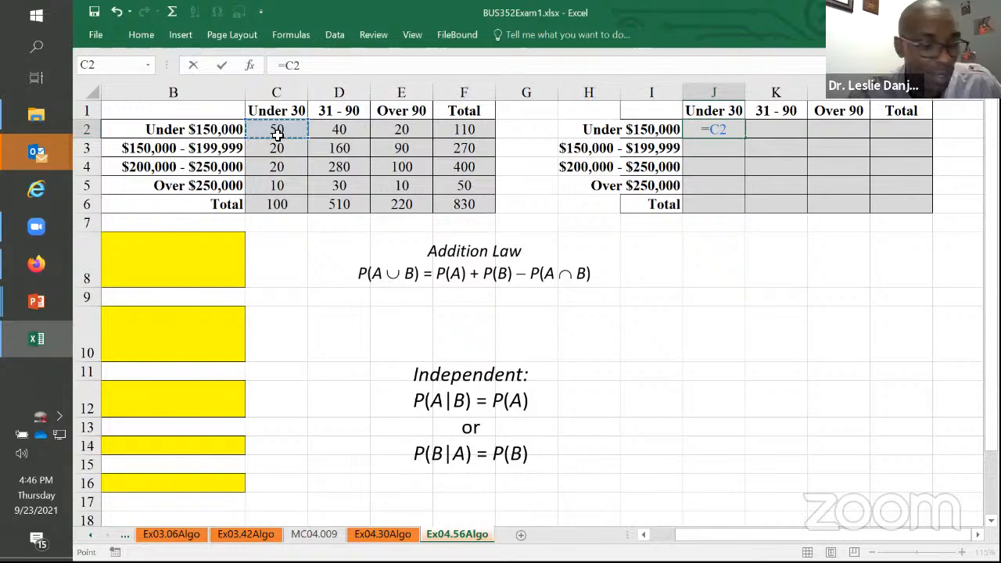
type("/")
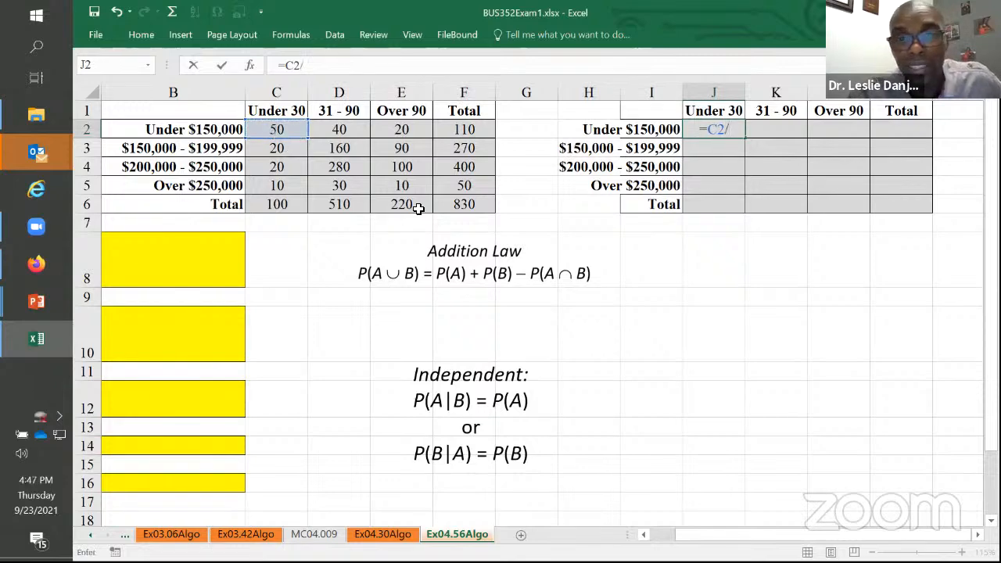
left_click(461, 205)
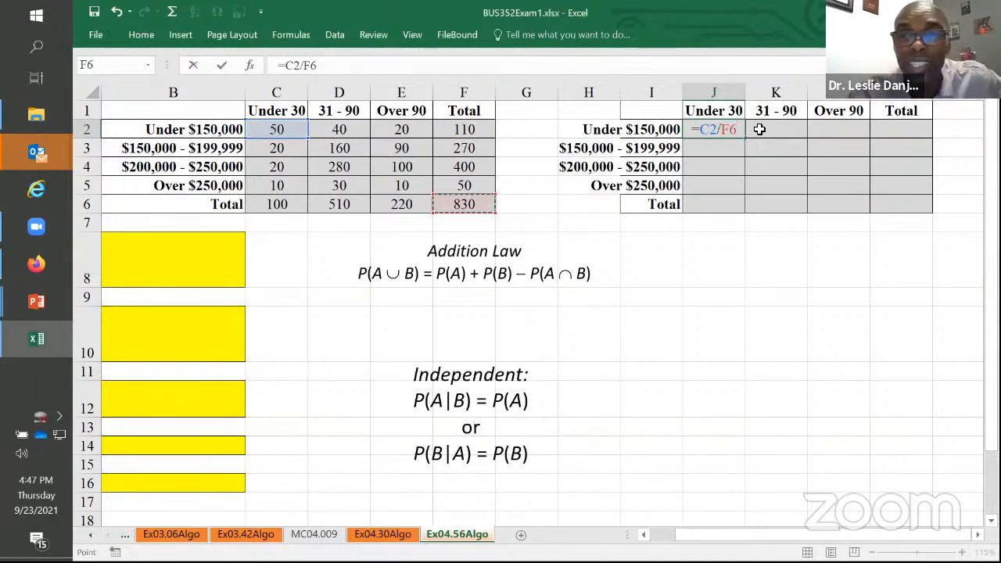
left_click(736, 130)
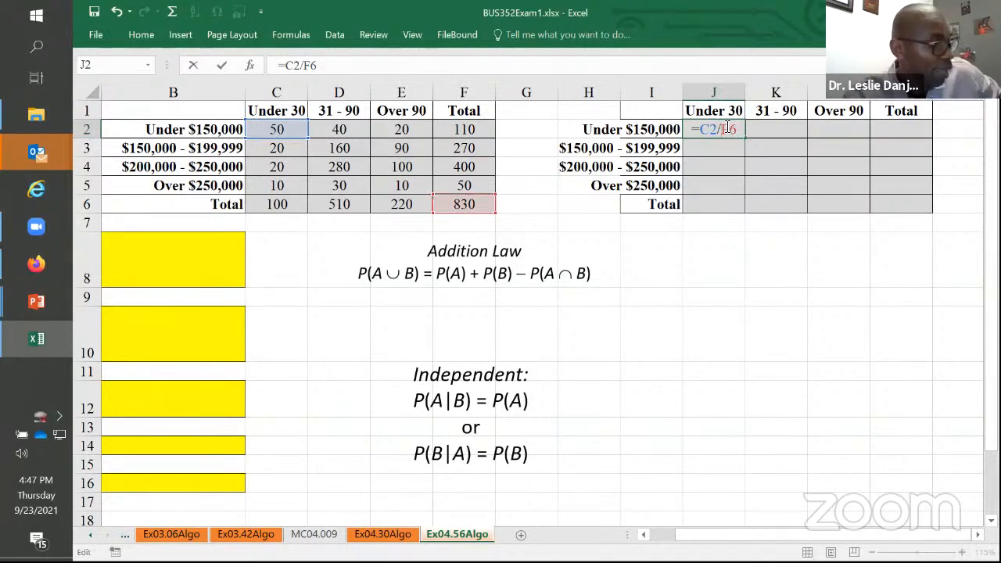
type("$F")
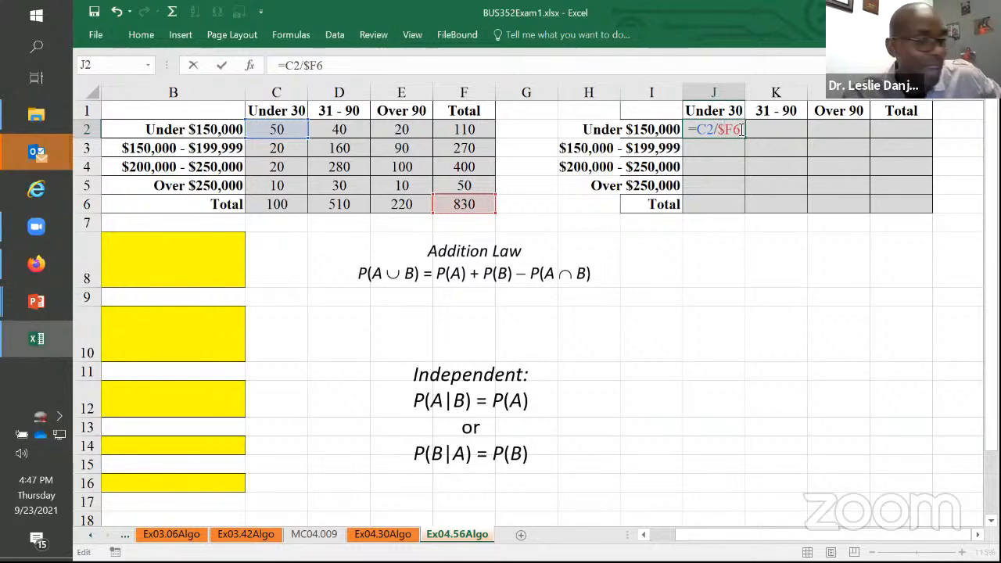
type("$")
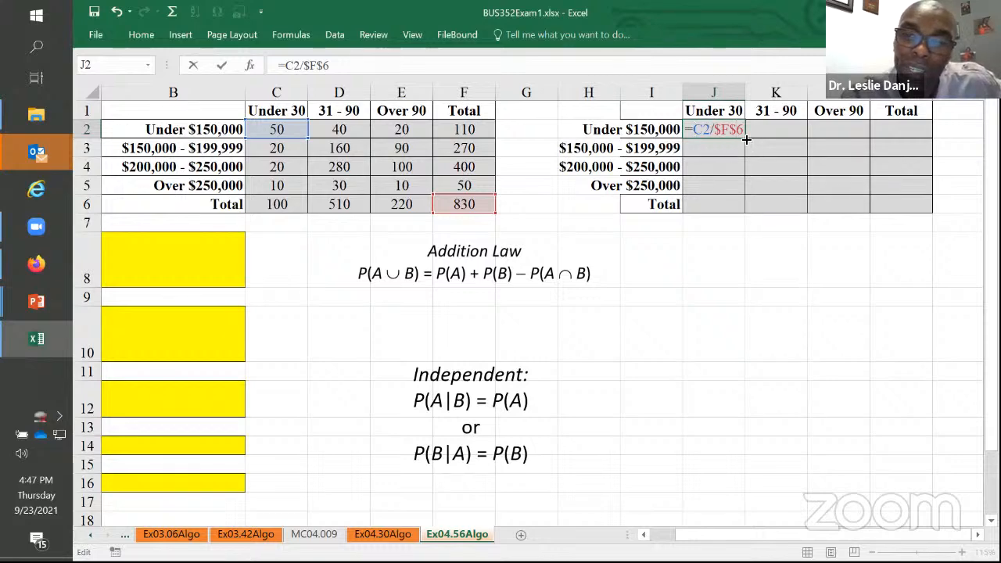
key("ctrl+Return")
Step: Fill the J2 formula through the rest of the second table, J2:M6, and check the cell references in J3
left_click_drag(746, 139, 746, 207)
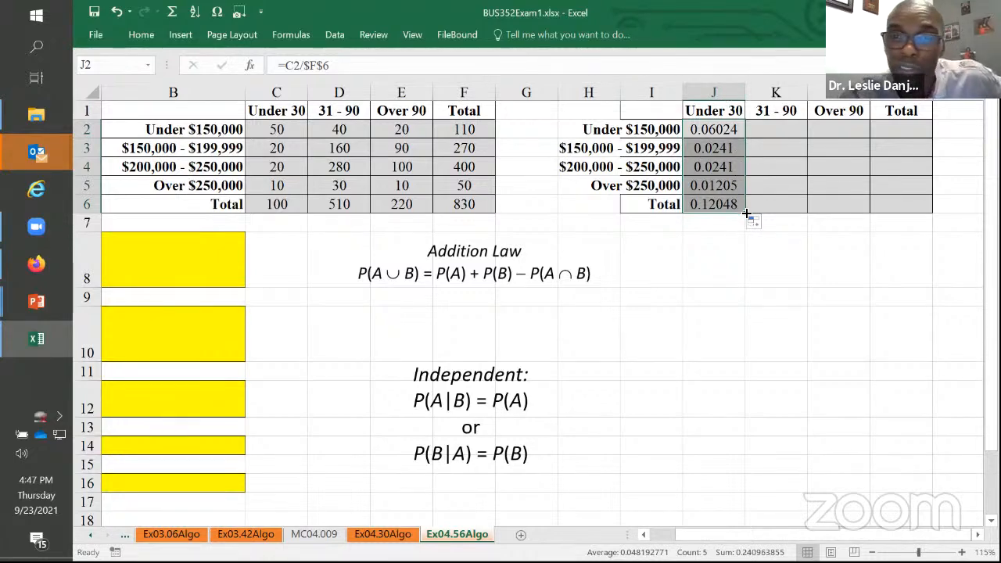
left_click_drag(746, 216, 910, 205)
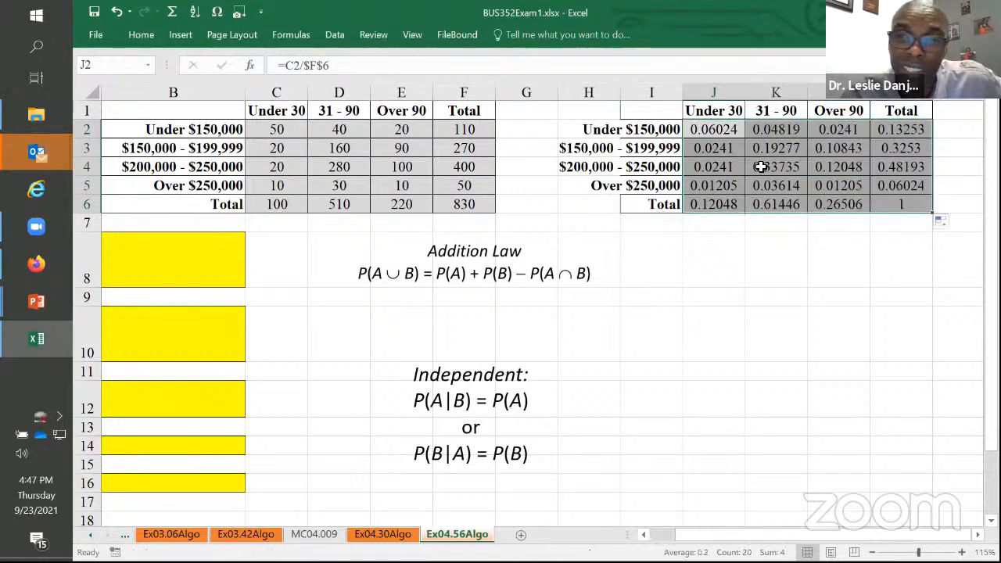
left_click(707, 148)
double_click(708, 148)
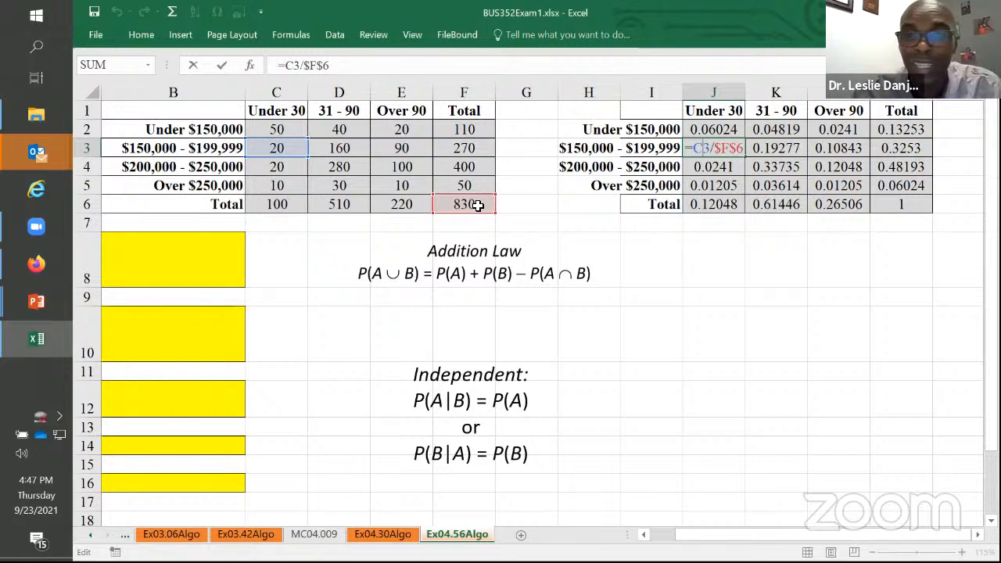
key("Return")
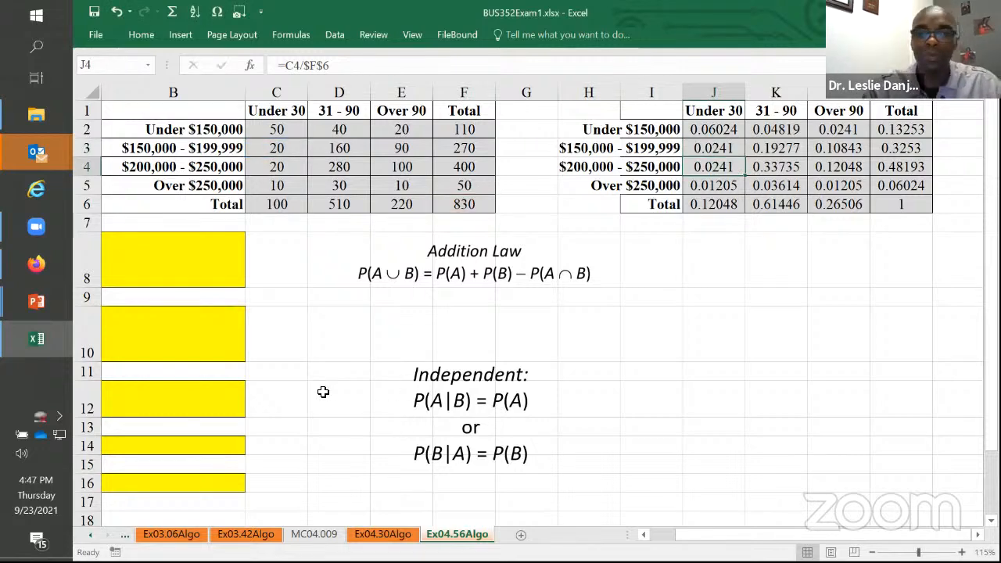
Step: Answer question a by copying its formula text =E6/F6 into the yellow cell B8
left_click(644, 534)
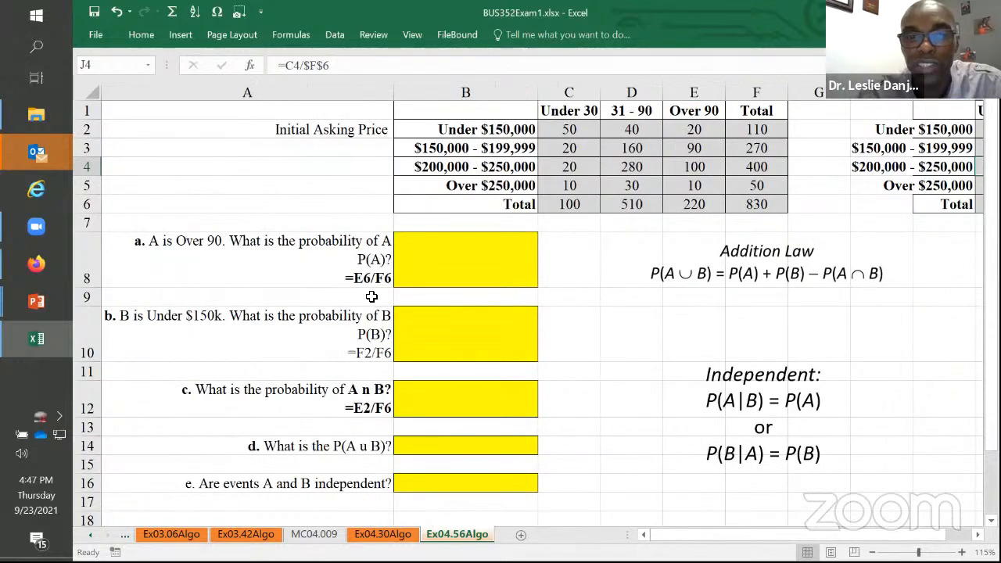
double_click(354, 278)
left_click_drag(346, 278, 407, 277)
key("ctrl+c")
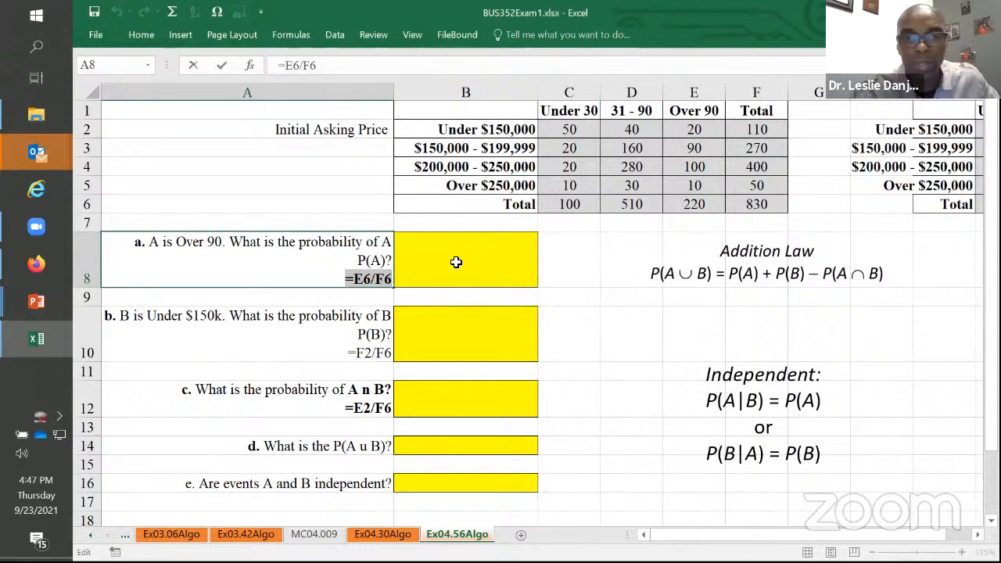
left_click(459, 258)
key("ctrl+v")
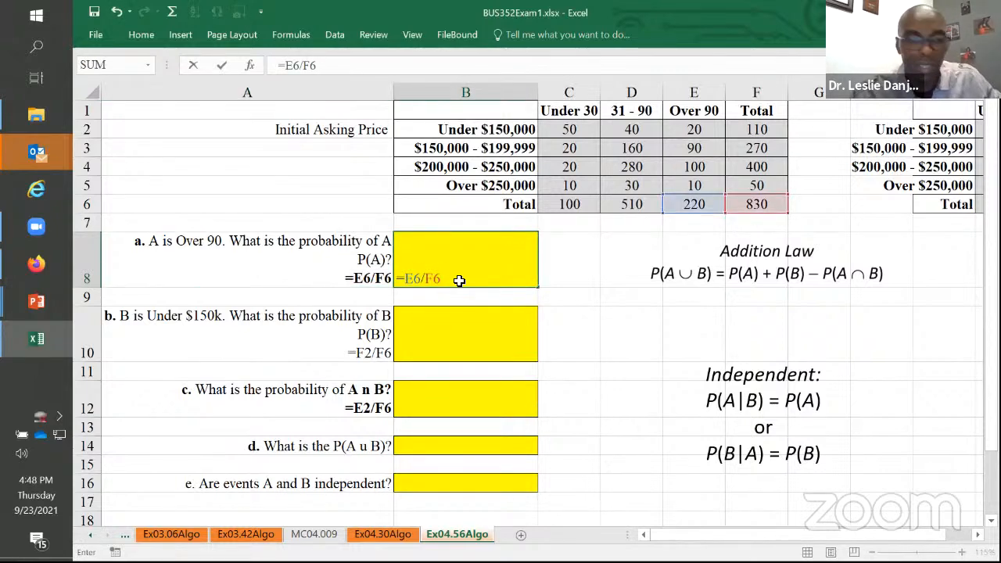
key("Return")
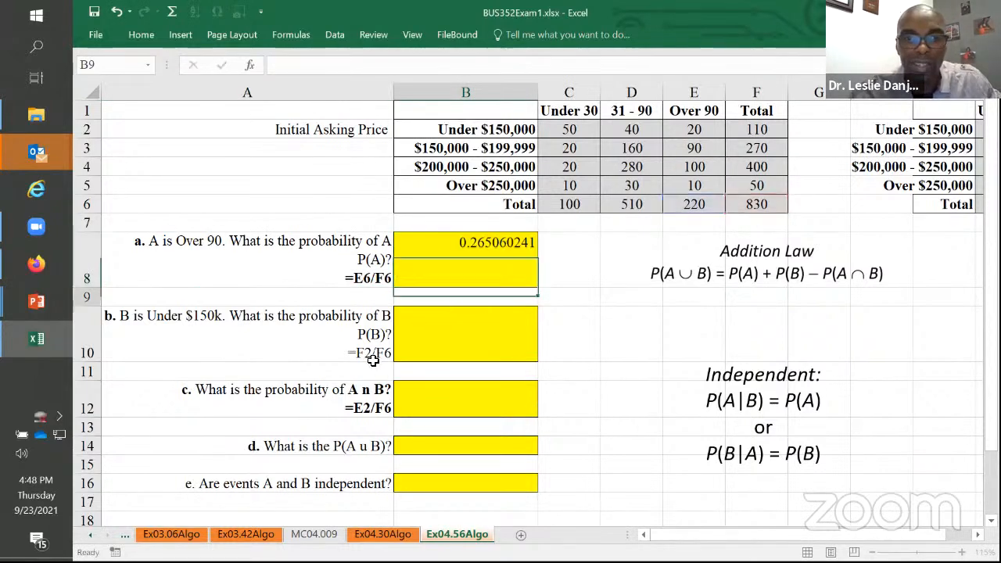
Step: Answer question b by copying its formula text =F2/F6 into the yellow cell B10
double_click(362, 364)
left_click_drag(347, 373, 443, 376)
key("ctrl+c")
double_click(479, 355)
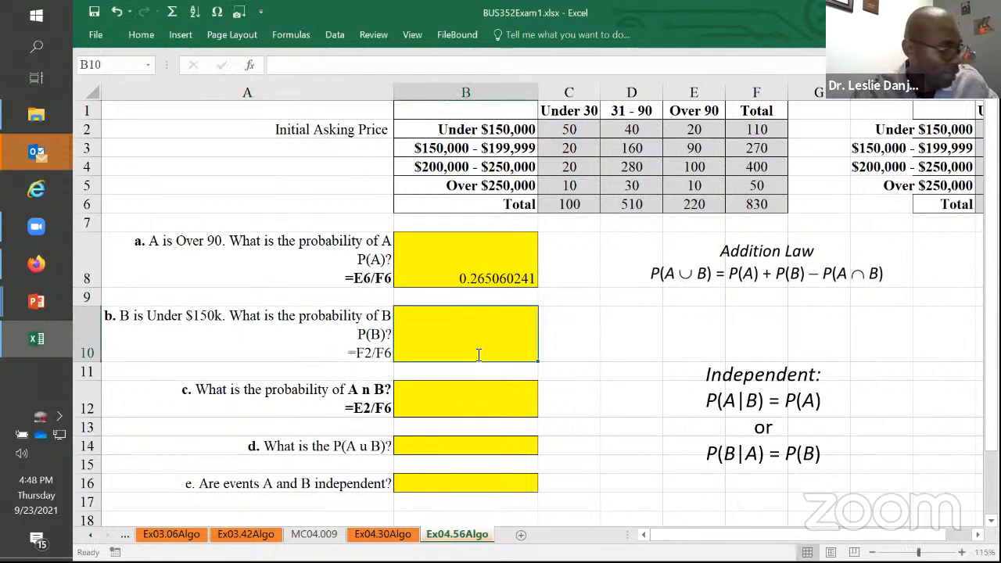
key("ctrl+v")
key("Return")
Step: Answer question c by copying its formula text =E2/F6 into the yellow cell B12
double_click(350, 409)
left_click_drag(347, 410, 405, 409)
key("ctrl+c")
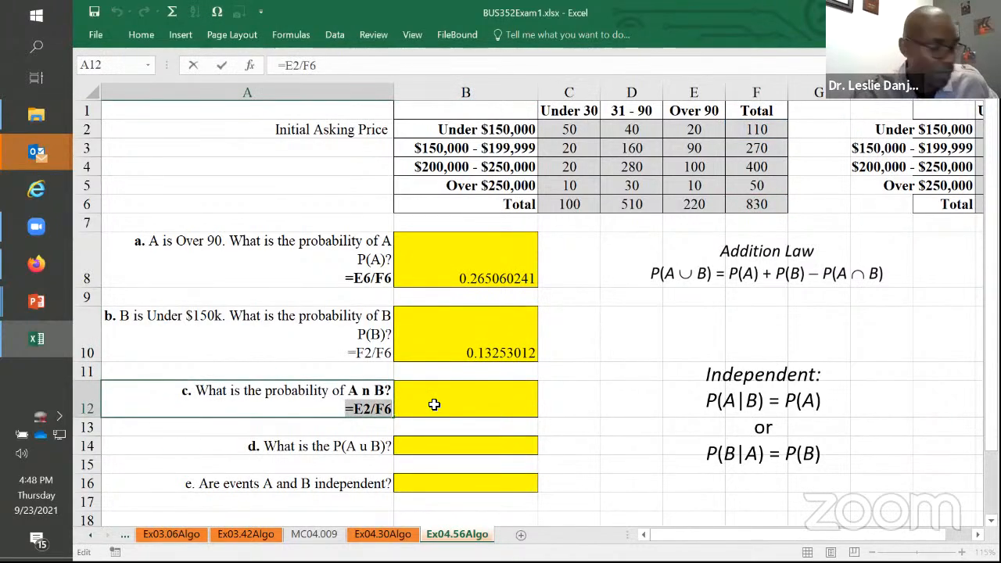
double_click(436, 407)
key("ctrl+v")
key("Return")
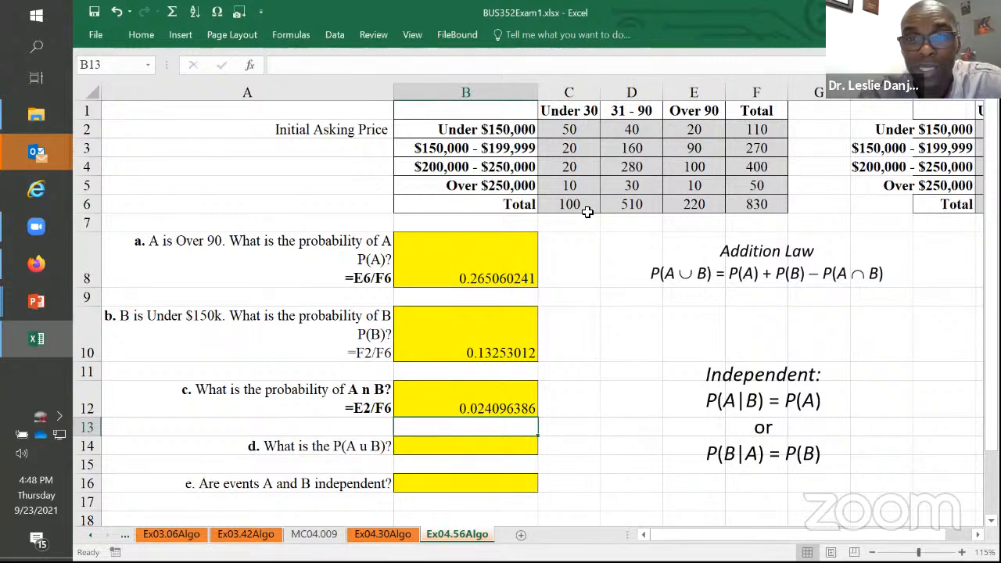
Step: Change question d in A14 to ask for P(A | B) and add =L2/M2 on a second line of the cell
double_click(368, 446)
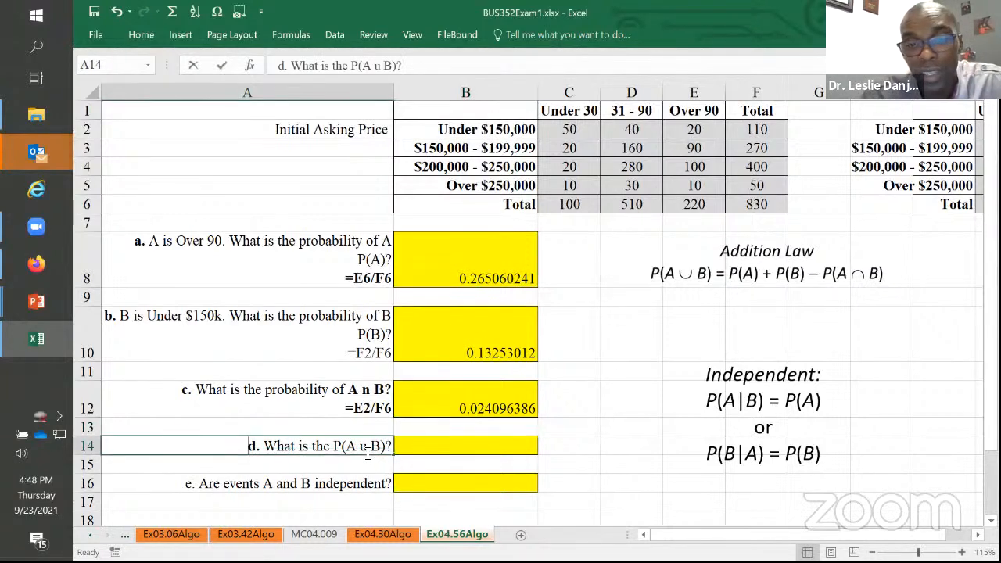
key("BackSpace")
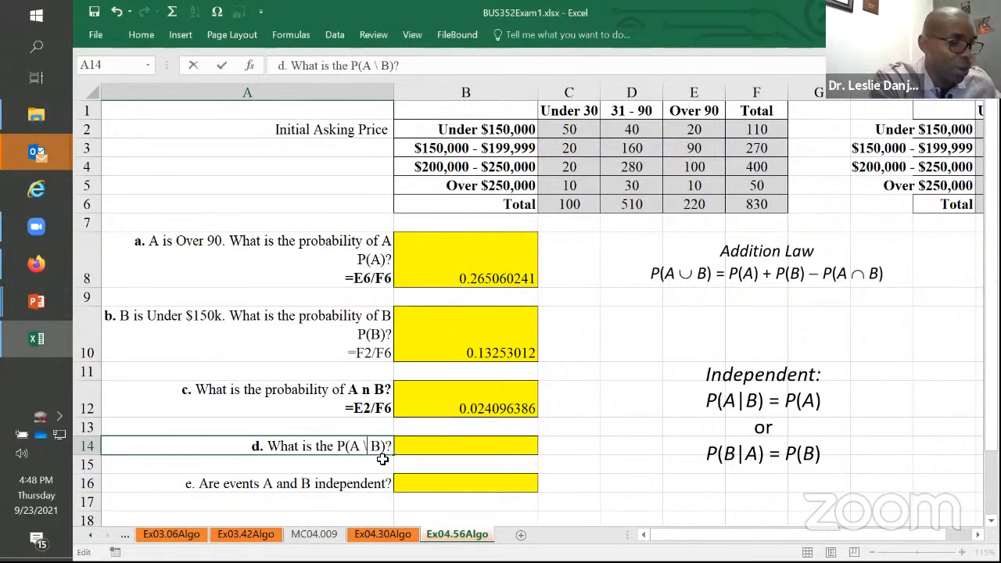
type("|")
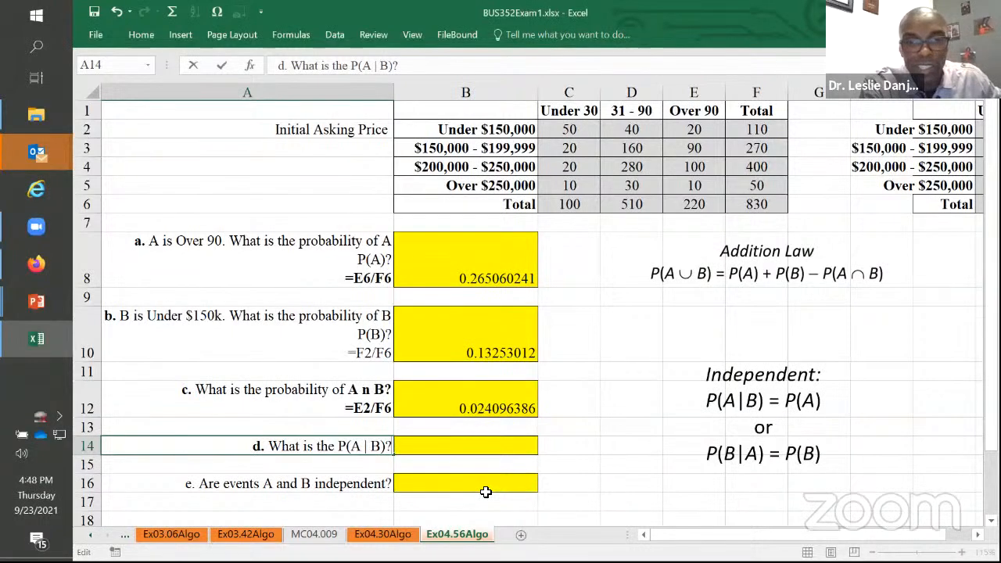
key("alt+Return")
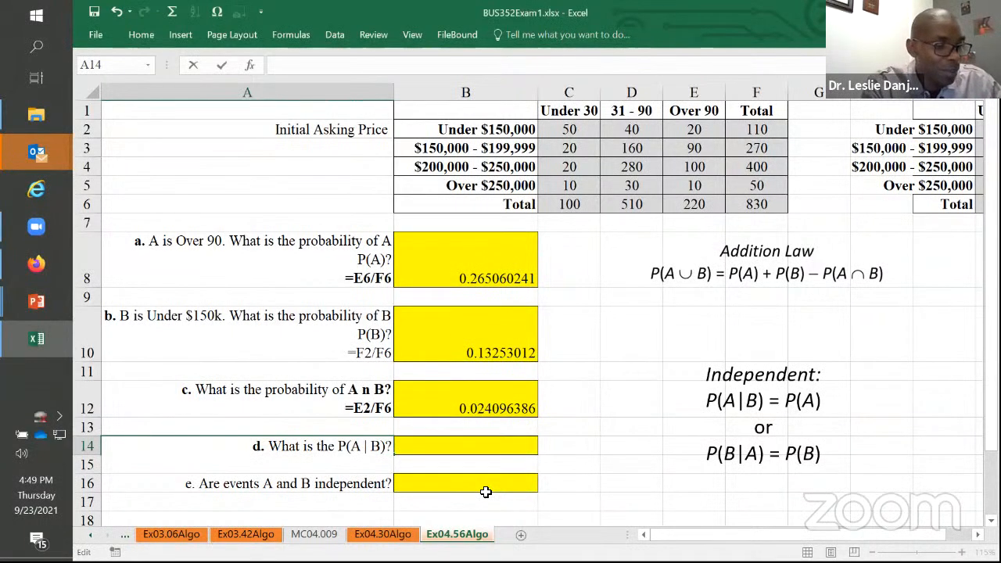
type("=L")
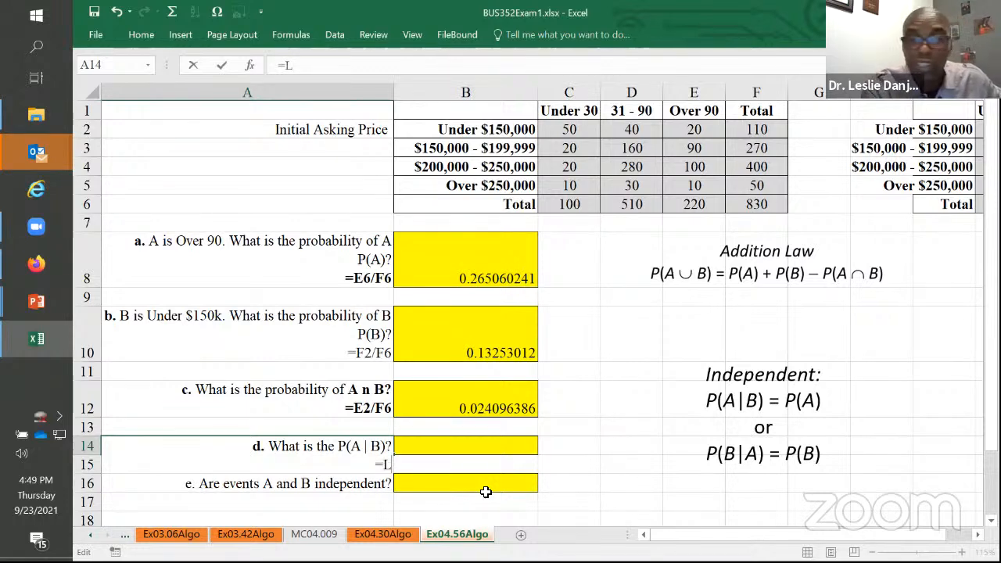
type("2/")
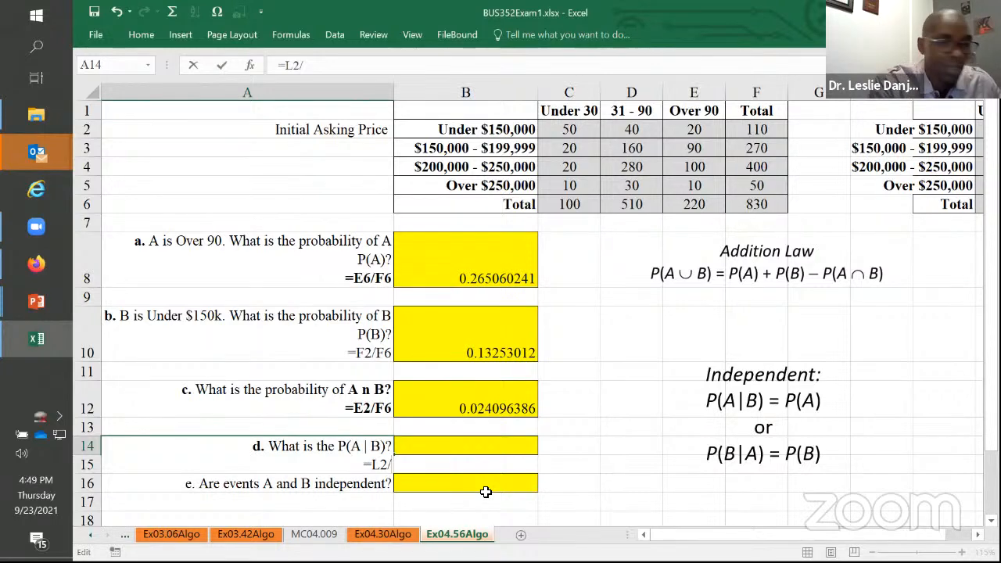
type("M2")
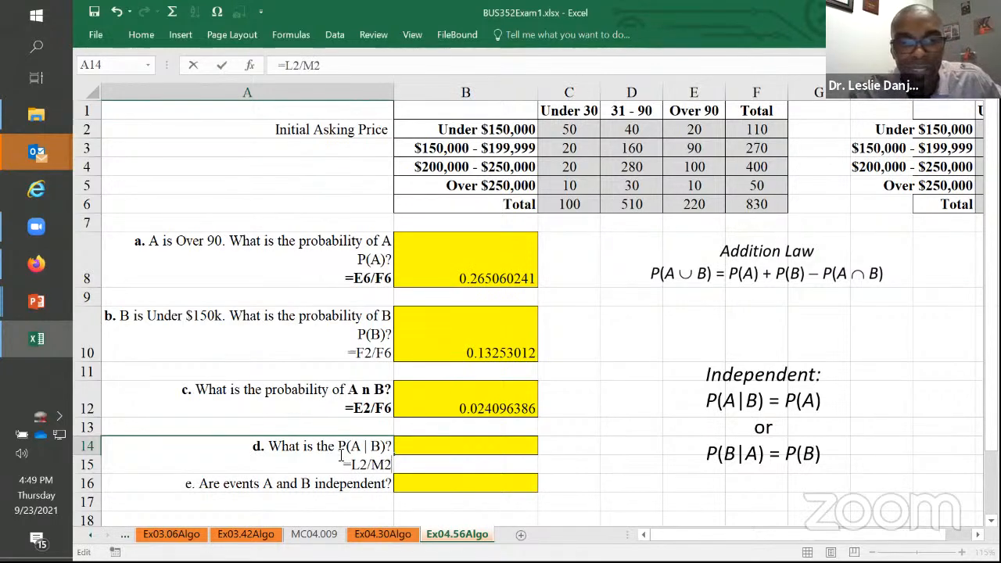
Step: Answer question d by copying =L2/M2 into the yellow cell B14, checking the cells it references in the probability table
left_click_drag(344, 467, 385, 472)
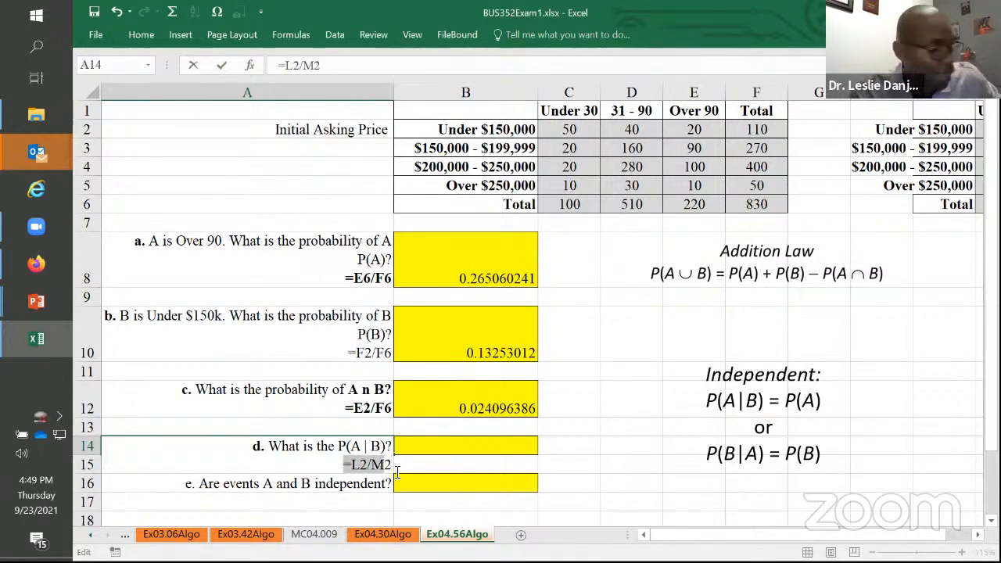
key("Return")
left_click(432, 451)
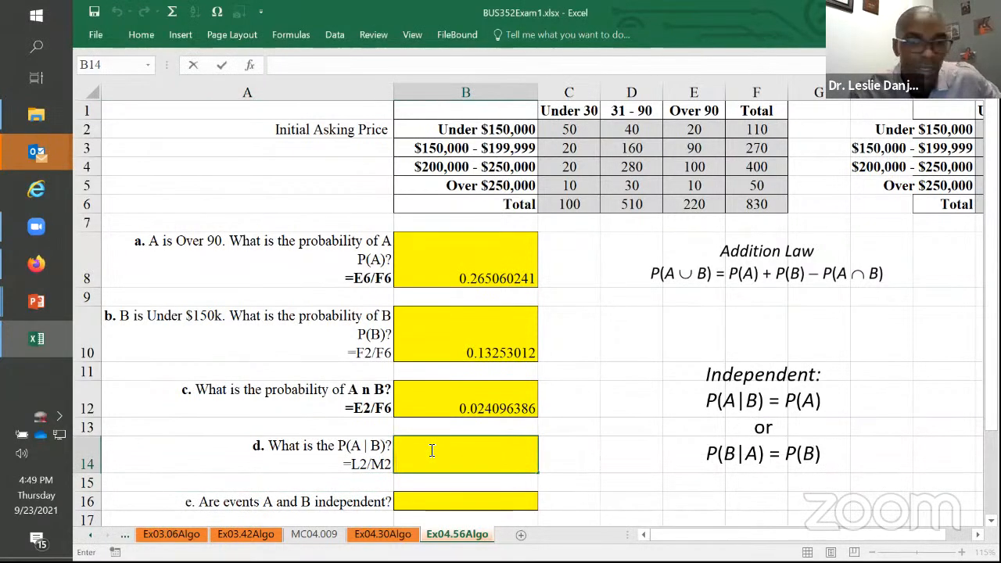
key("ctrl+v")
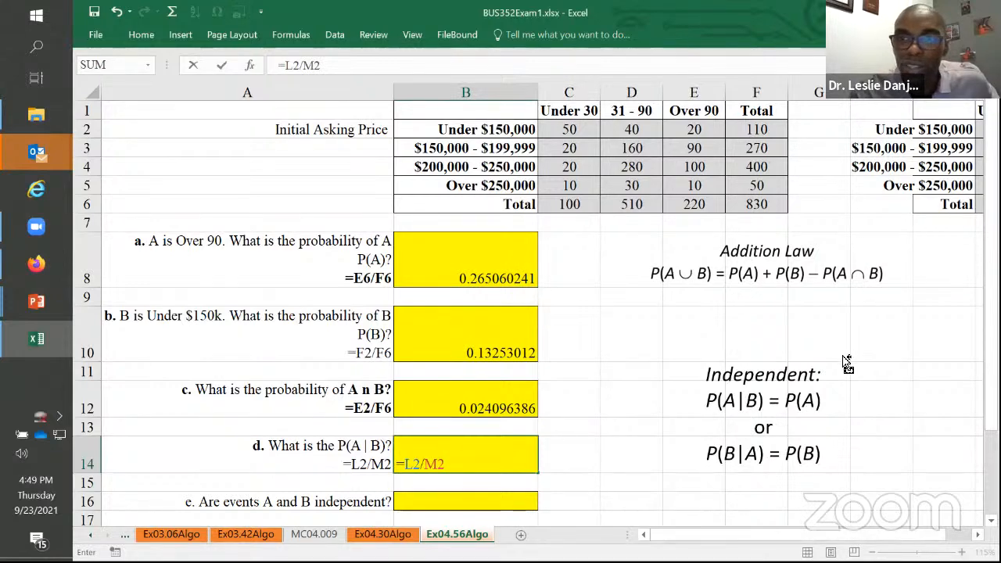
left_click(976, 534)
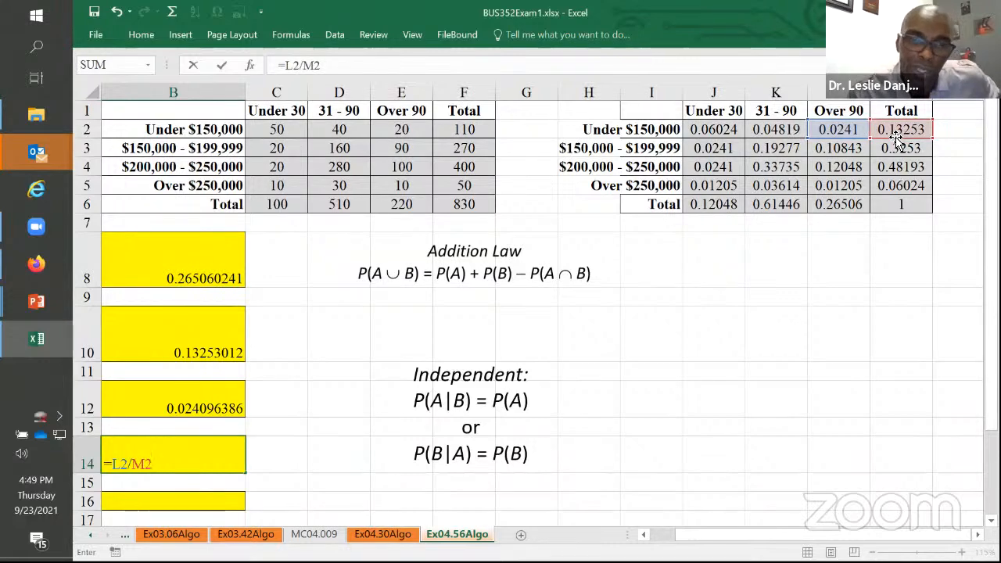
left_click(642, 534)
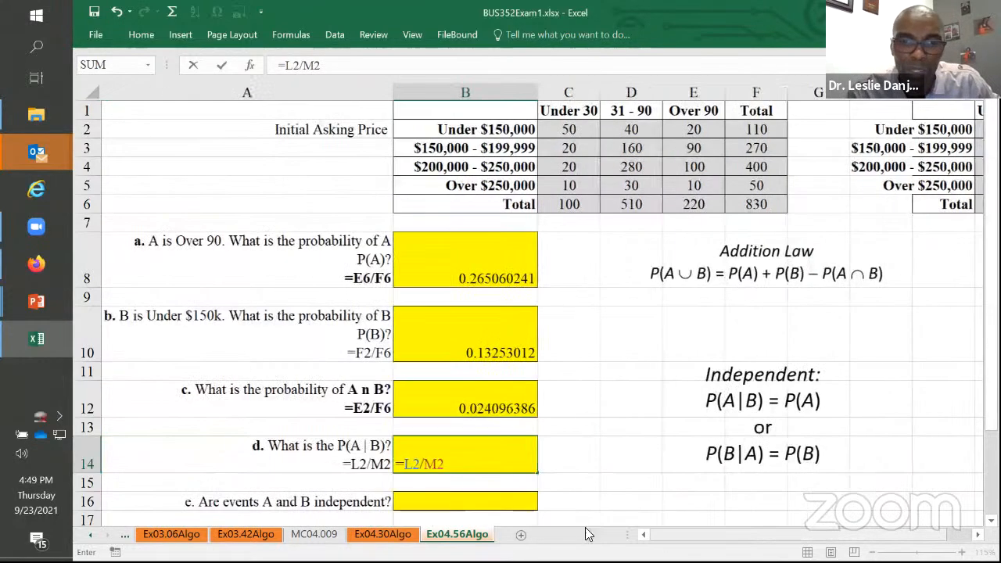
key("Return")
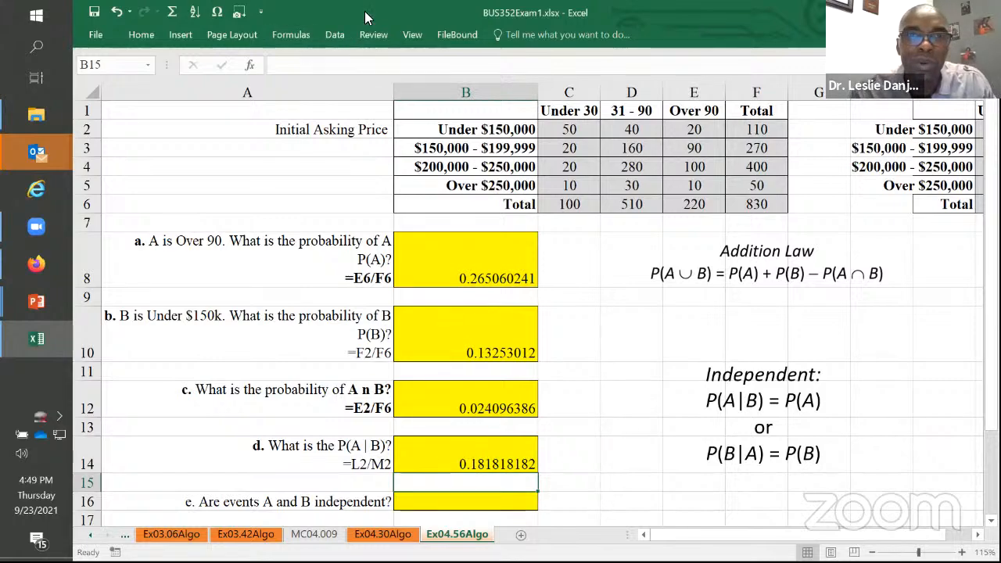
Step: Move the workbook window down to uncover the Cooper Realty exercise slide behind it
left_click_drag(363, 7, 563, 252)
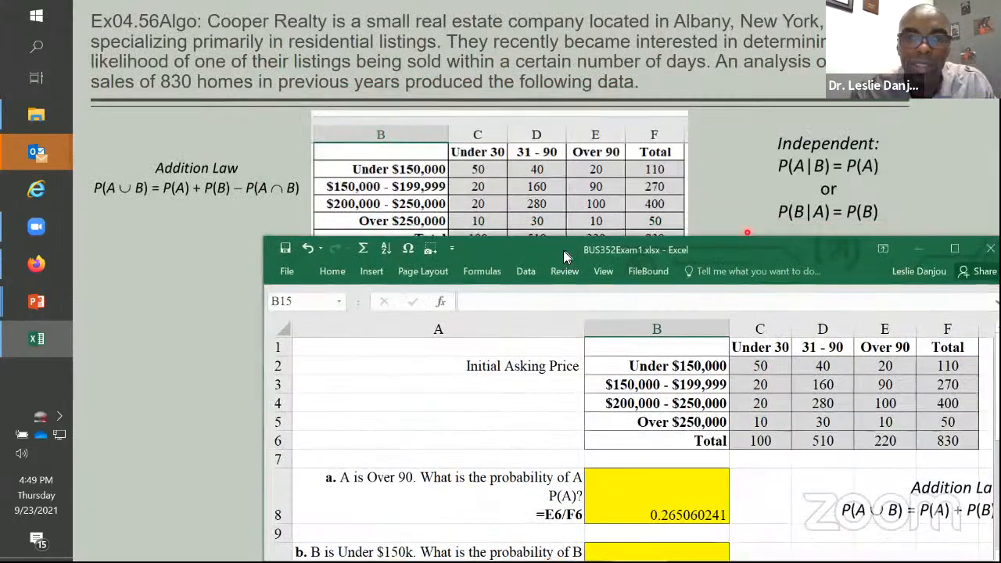